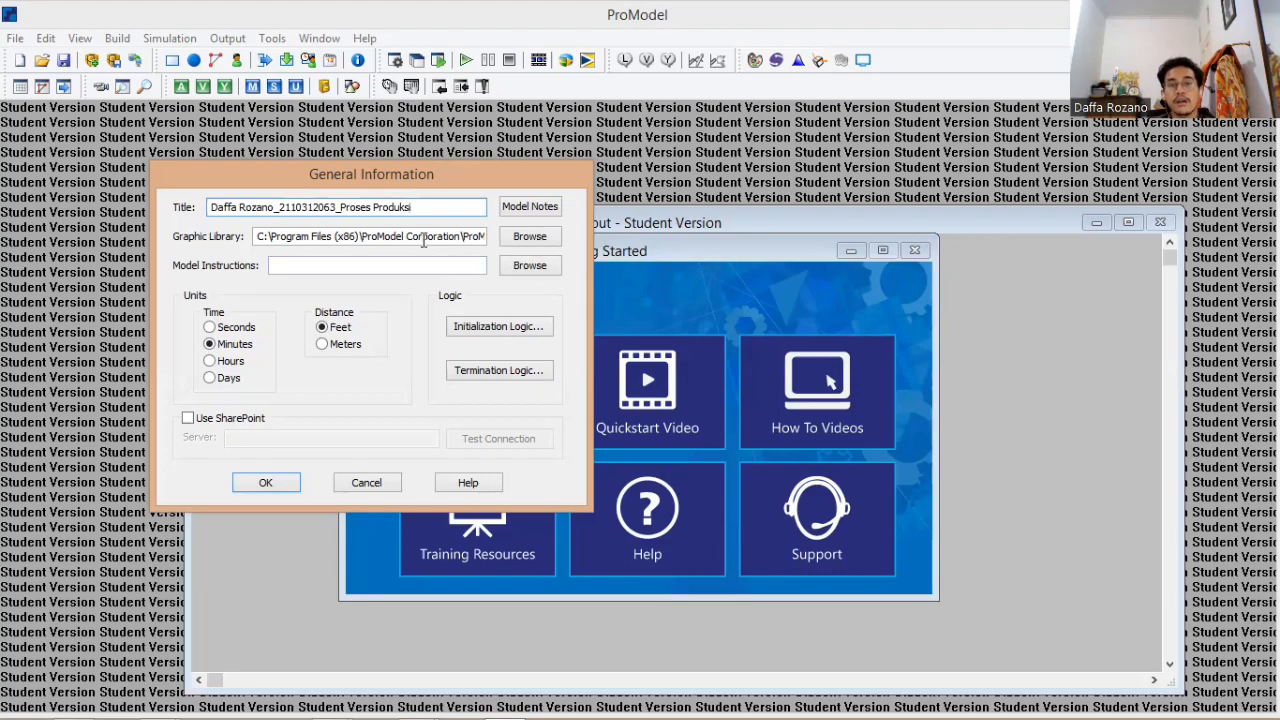
# - Assign the STUDENT graphic library to the model and accept the general information settings
pyautogui.click(519, 230)
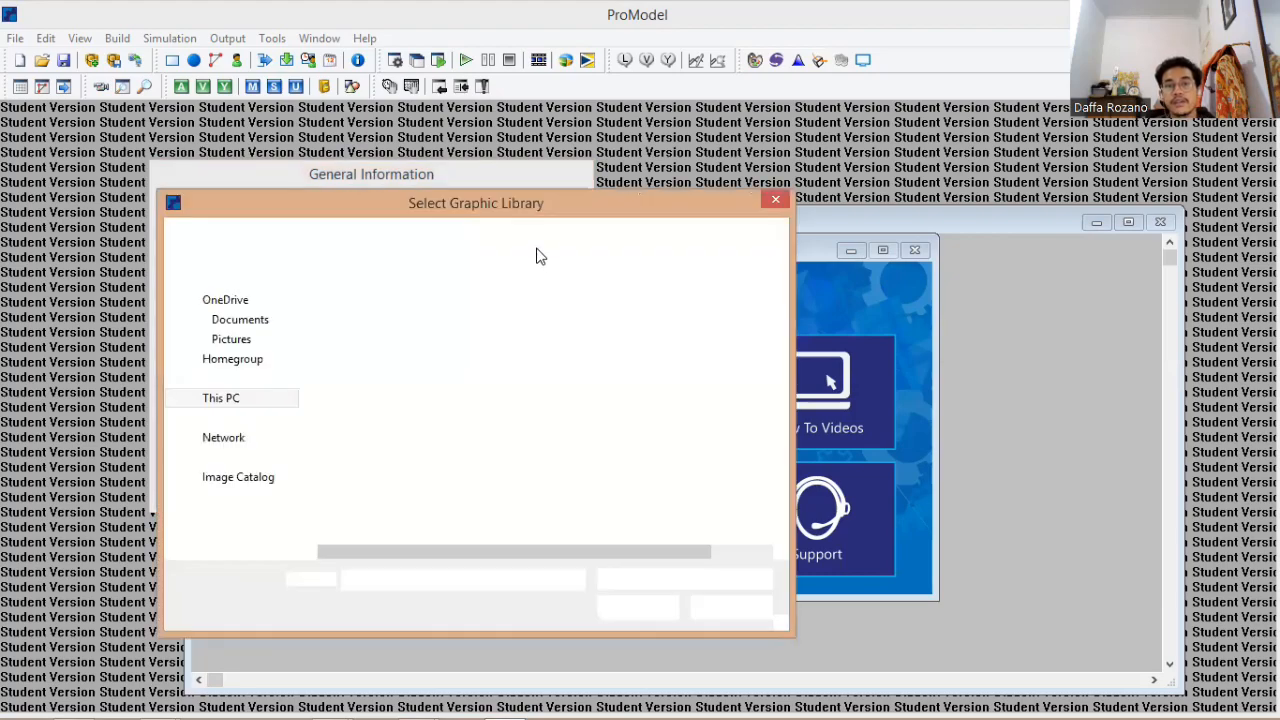
pyautogui.click(452, 320)
pyautogui.doubleClick(452, 320)
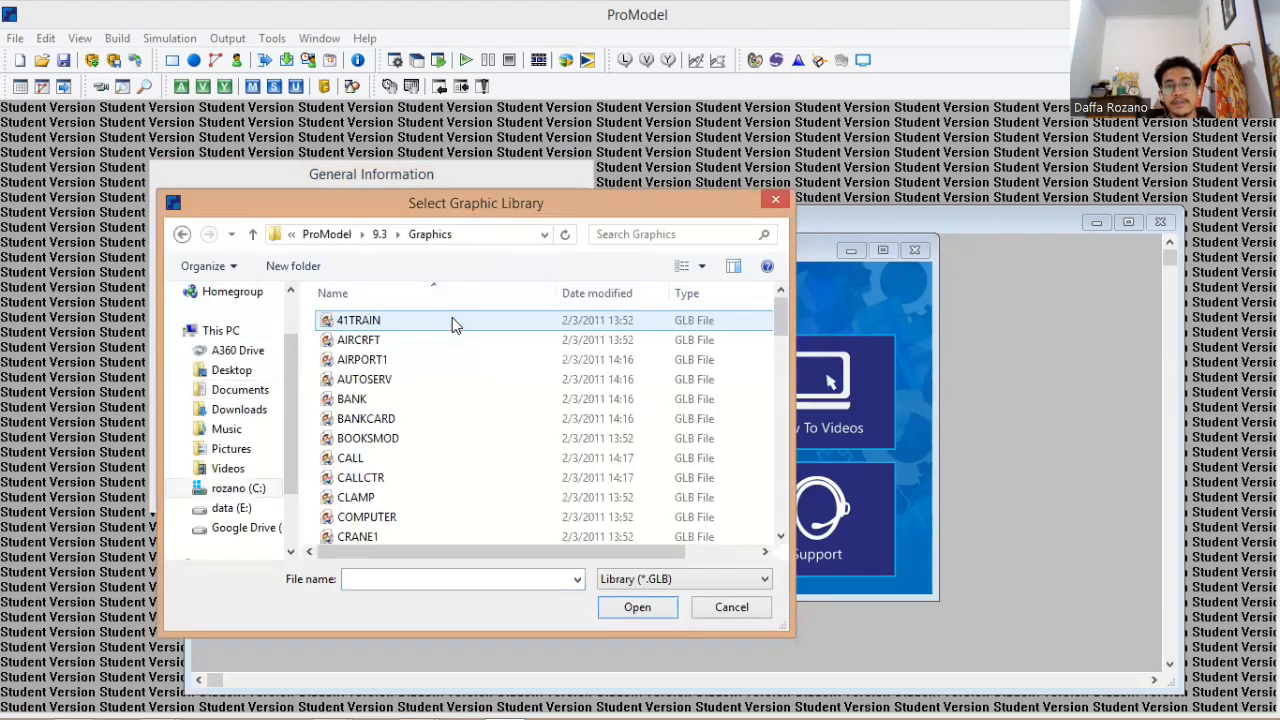
pyautogui.moveTo(779, 325); pyautogui.dragTo(786, 460)
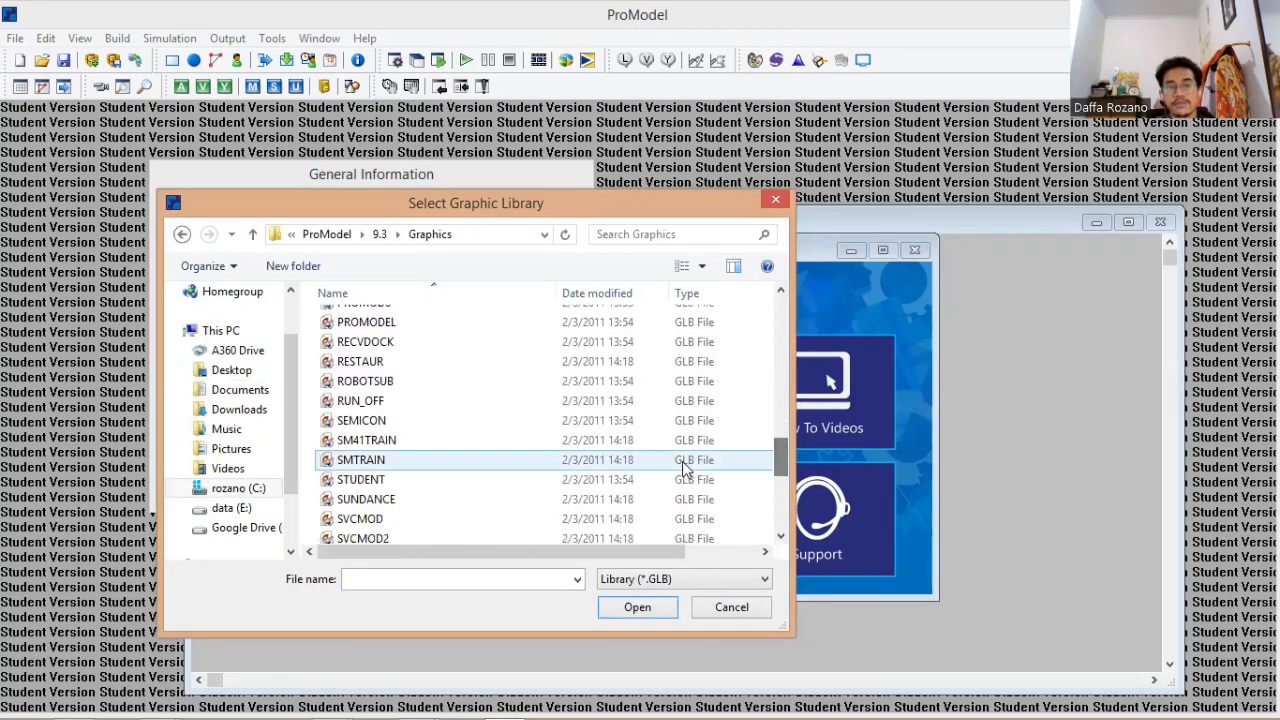
pyautogui.click(686, 480)
pyautogui.doubleClick(686, 482)
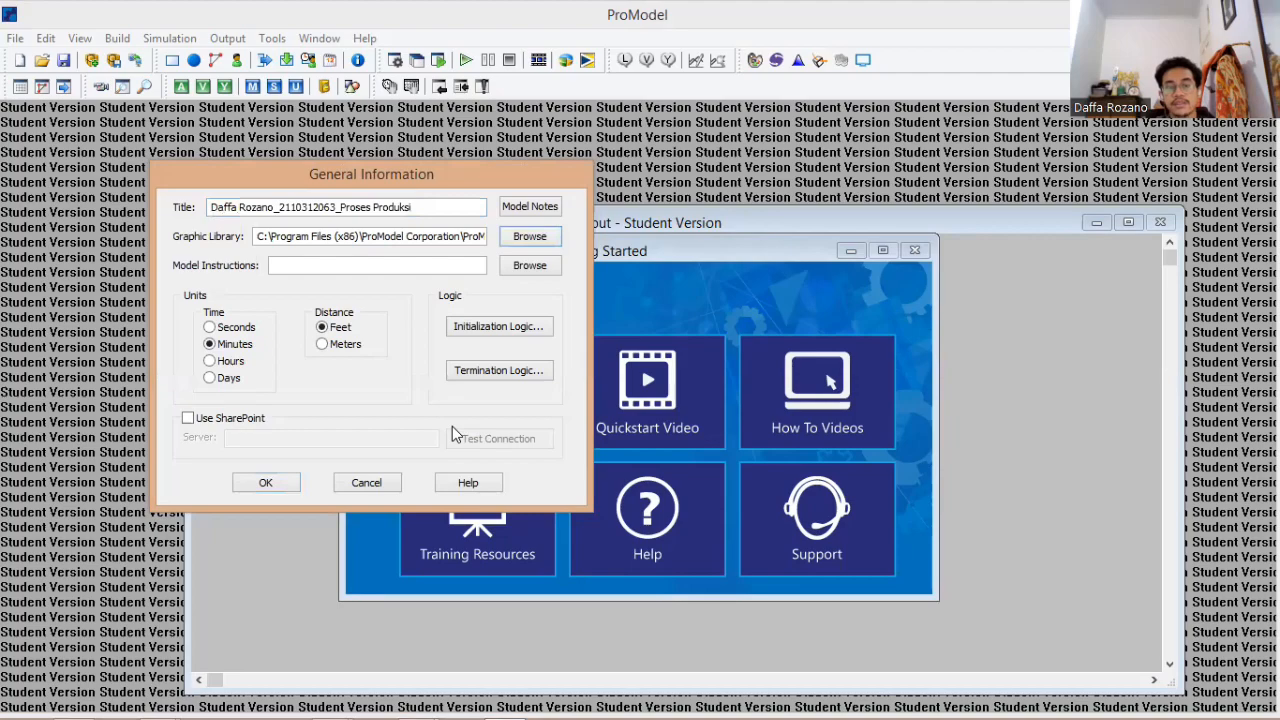
pyautogui.click(266, 483)
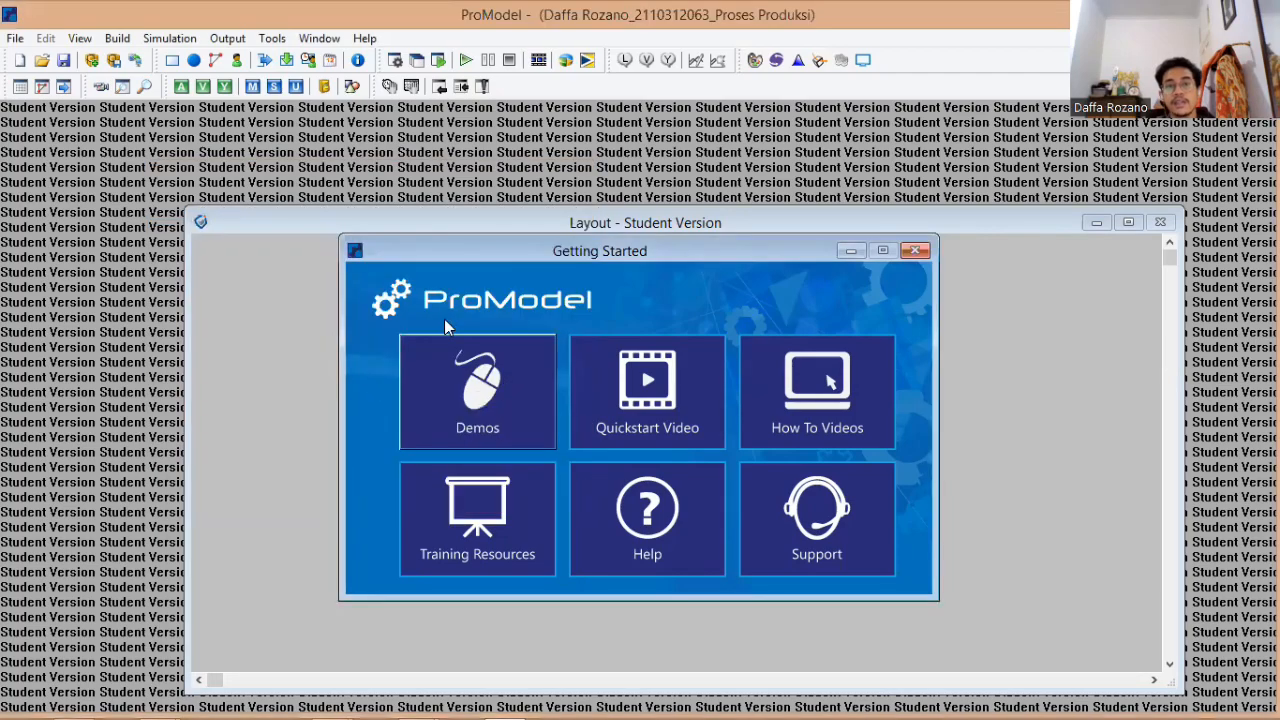
# - Open the Locations editor and align the layout window directly beneath the locations table
pyautogui.click(118, 38)
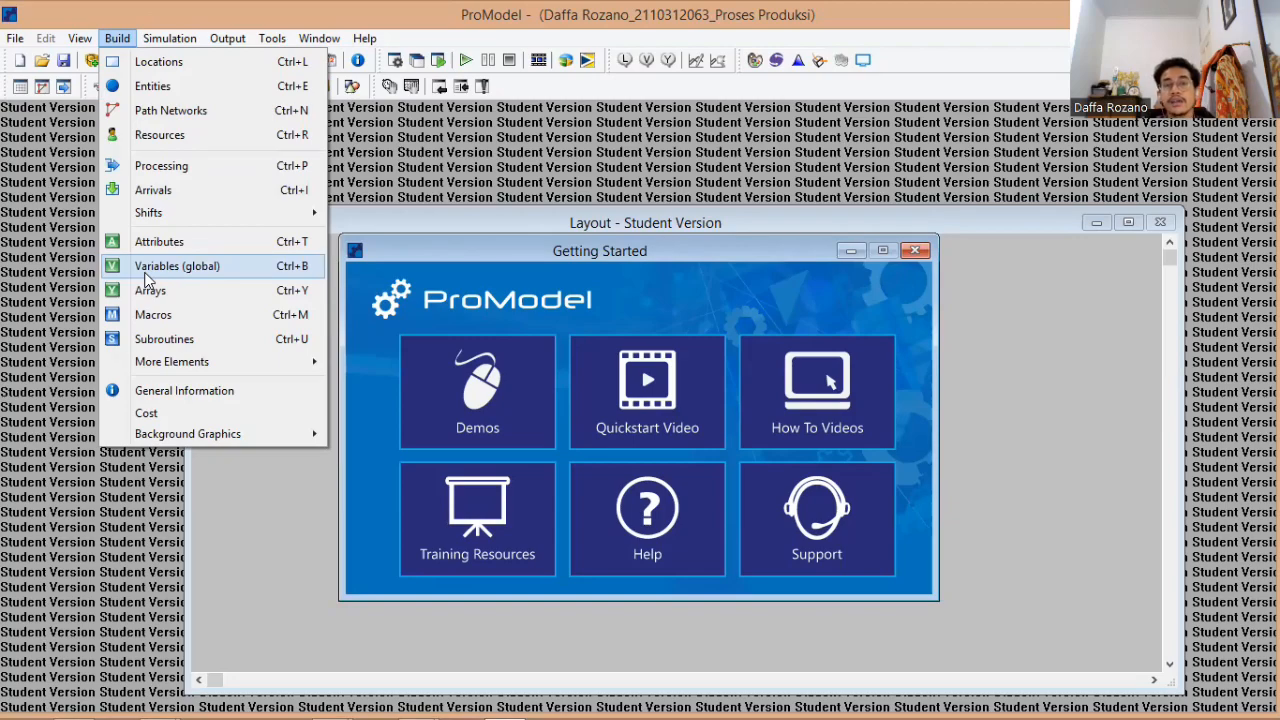
pyautogui.click(299, 70)
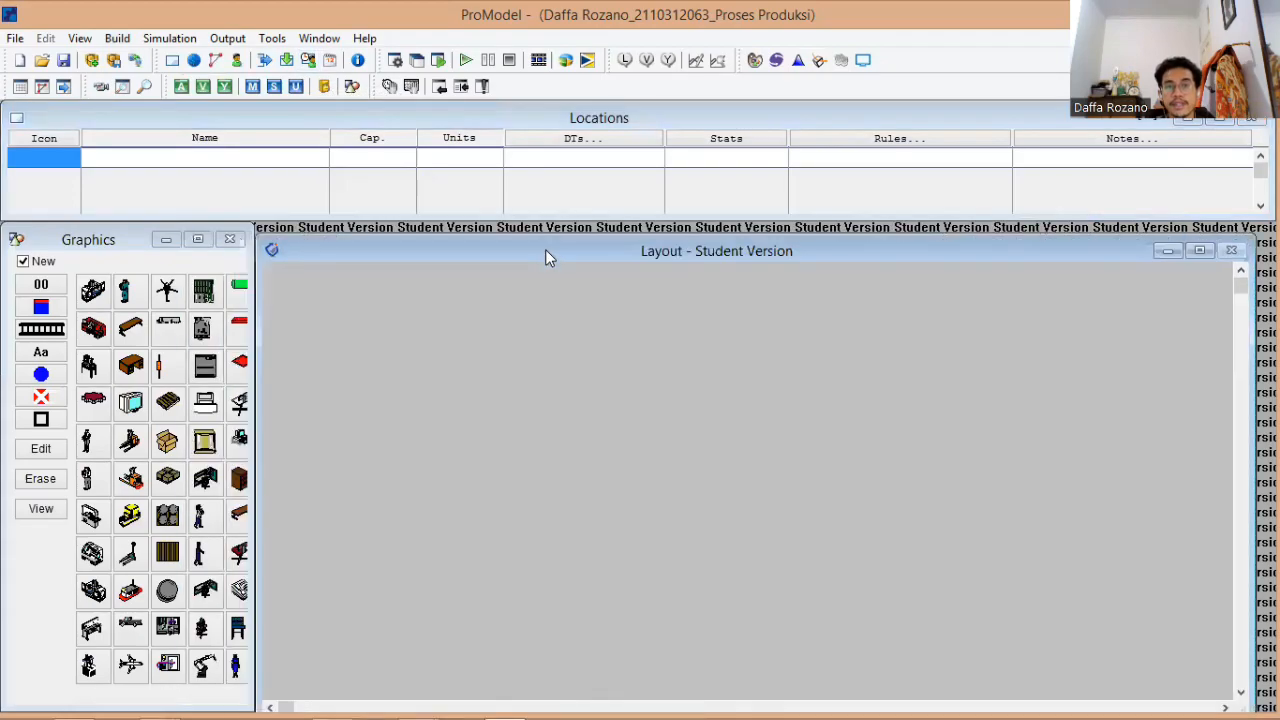
pyautogui.moveTo(542, 250); pyautogui.dragTo(542, 238)
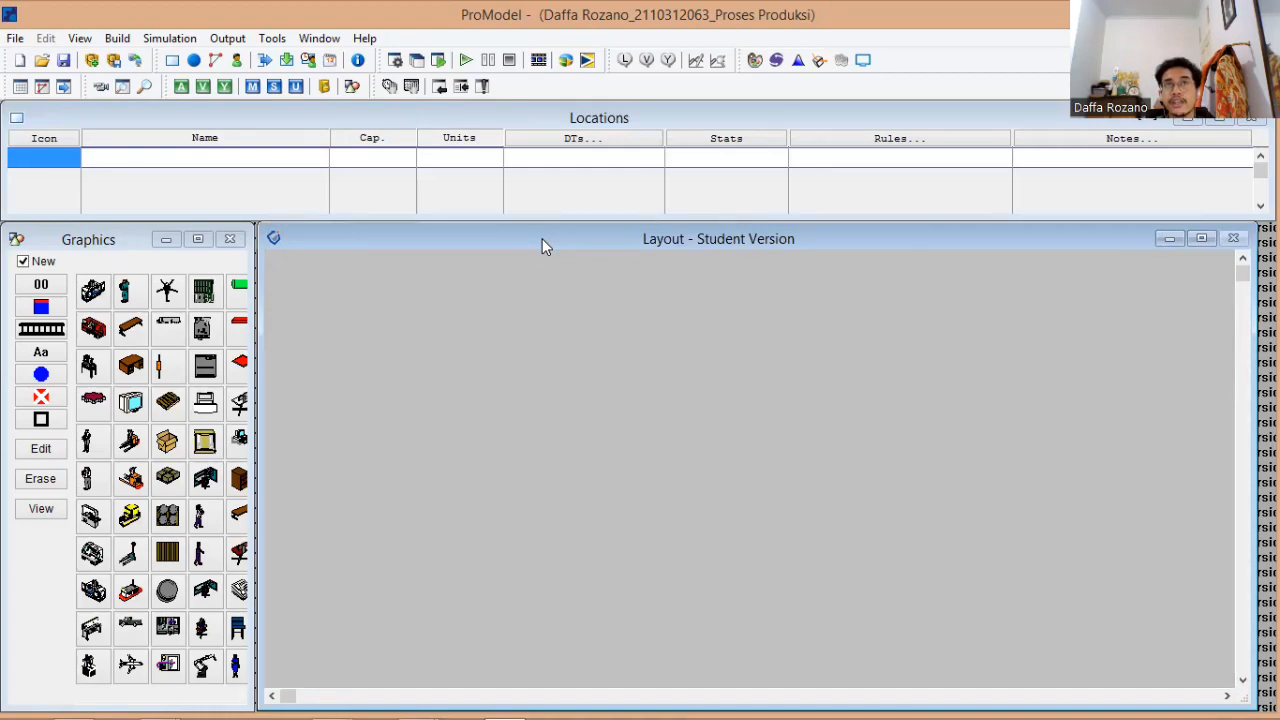
# - Add an old_box_pallet location near the layout's upper-left corner and enlarge its graphic
pyautogui.click(95, 270)
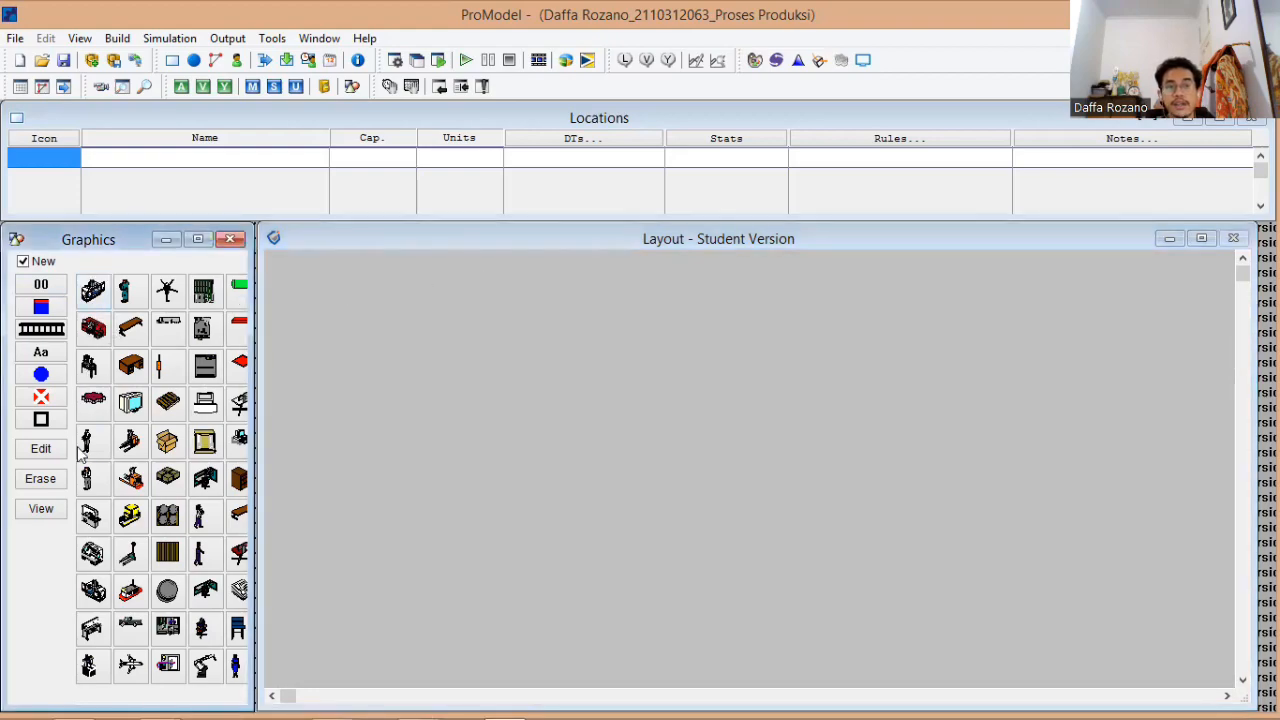
pyautogui.click(167, 477)
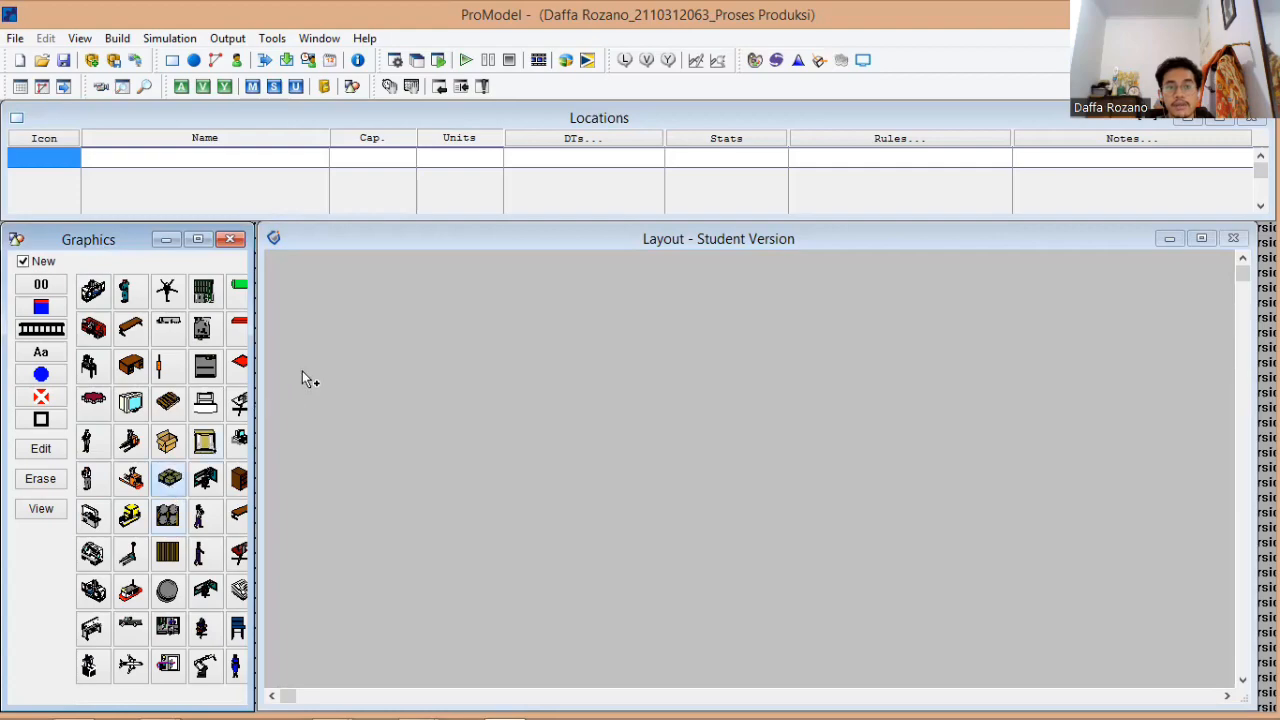
pyautogui.click(348, 305)
pyautogui.moveTo(388, 343); pyautogui.dragTo(416, 378)
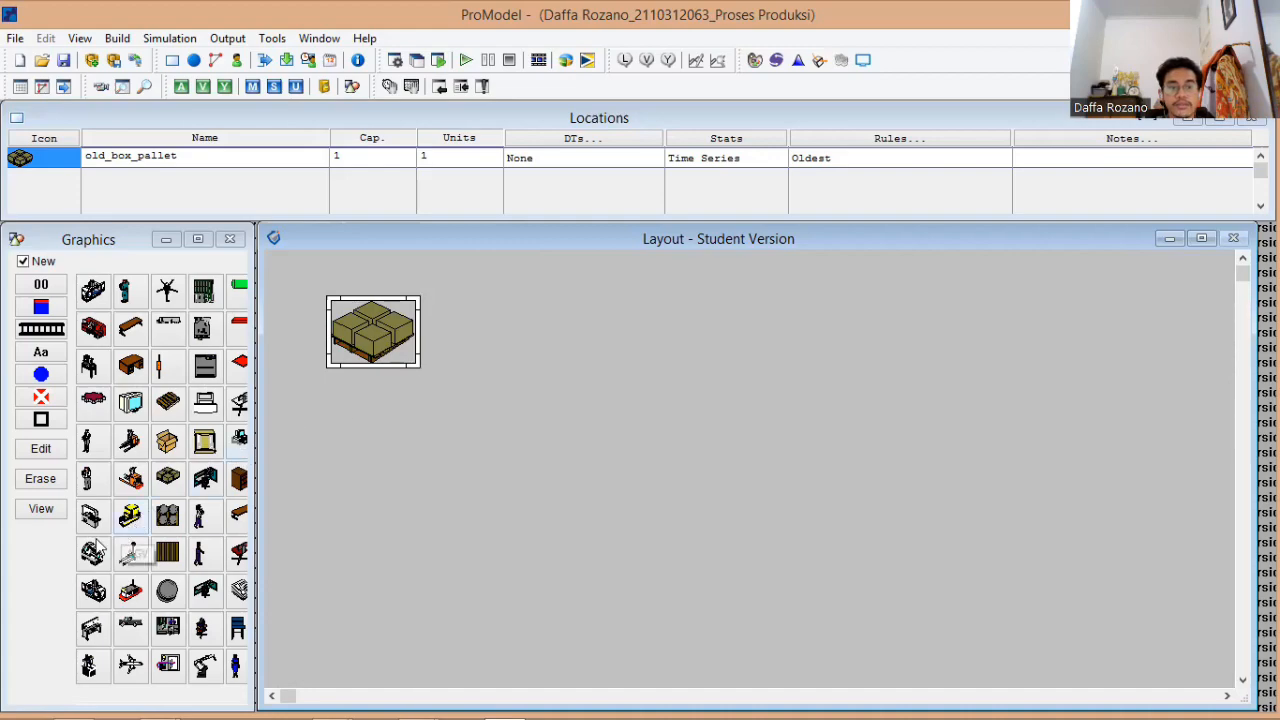
# - Add a Lathe location in the upper middle of the layout, level with the pallet, and adjust its graphic
pyautogui.click(93, 555)
pyautogui.click(651, 337)
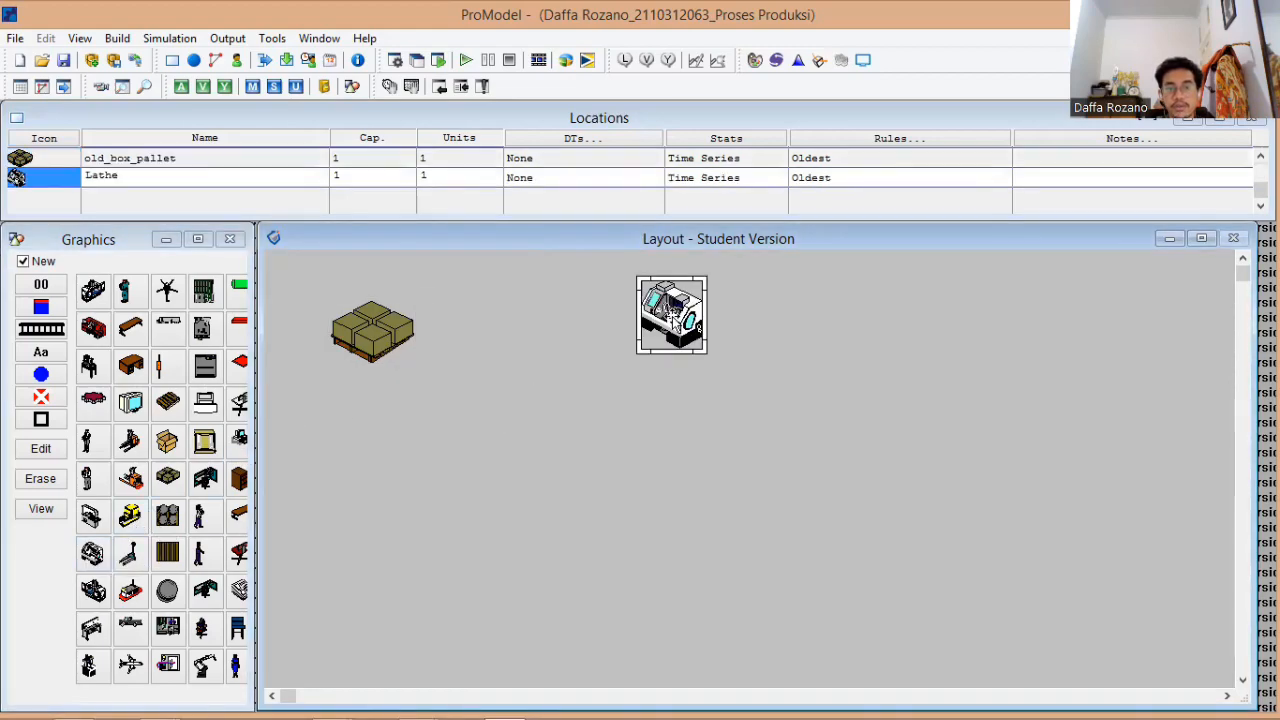
pyautogui.moveTo(686, 324); pyautogui.dragTo(702, 346)
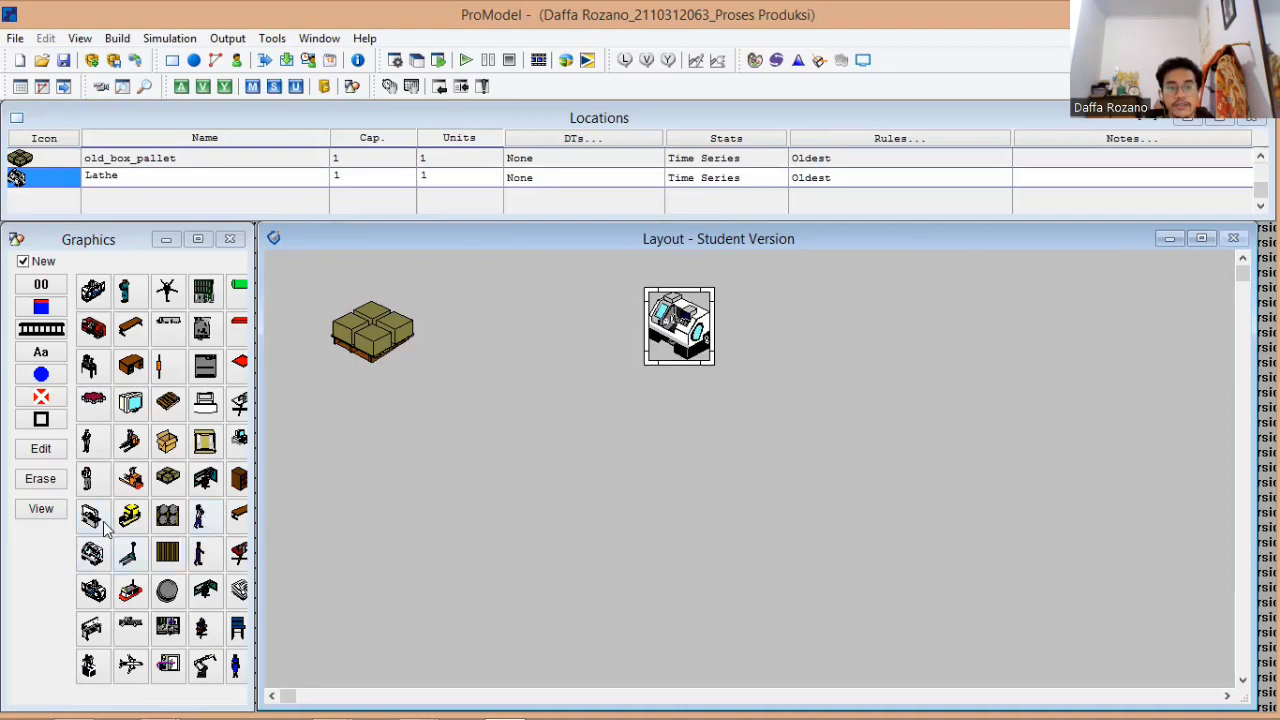
# - Add a Mill location near the layout's upper-right corner and adjust the lathe graphic slightly to the right
pyautogui.click(95, 592)
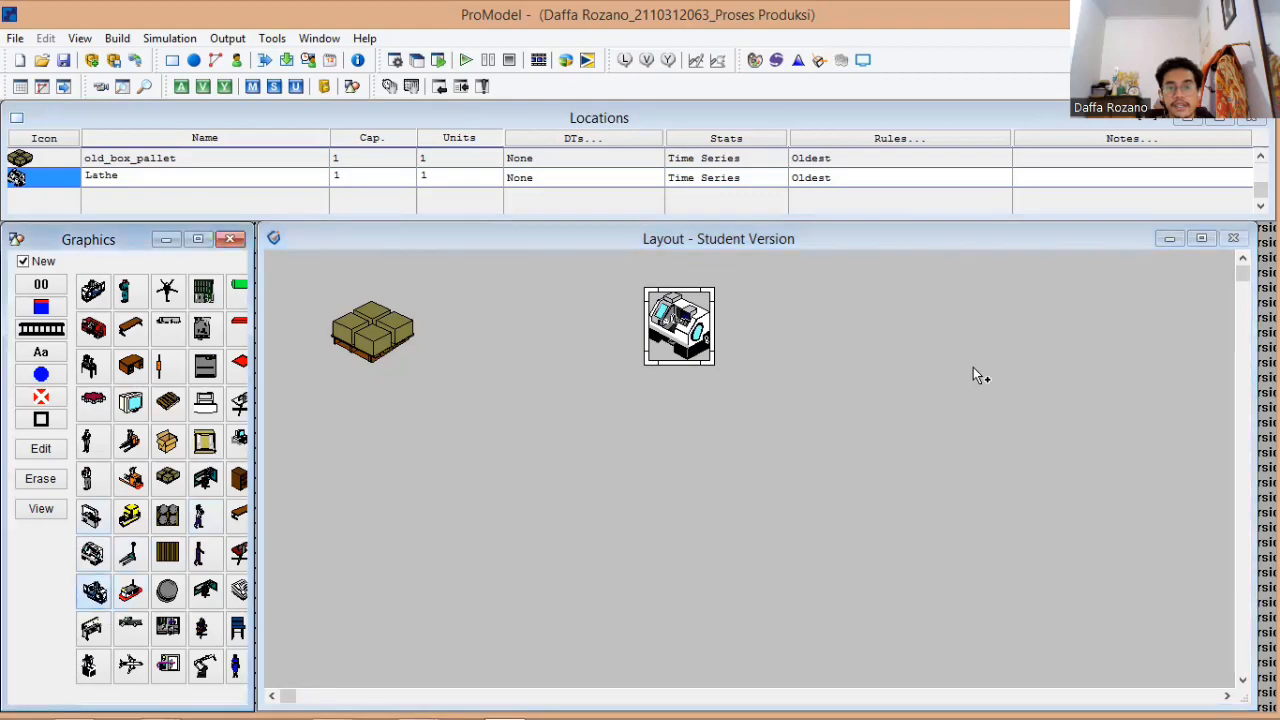
pyautogui.click(1033, 322)
pyautogui.moveTo(712, 347)
pyautogui.mouseDown()
pyautogui.moveTo(743, 348)
pyautogui.moveTo(748, 367)
pyautogui.moveTo(729, 350)
pyautogui.mouseUp()
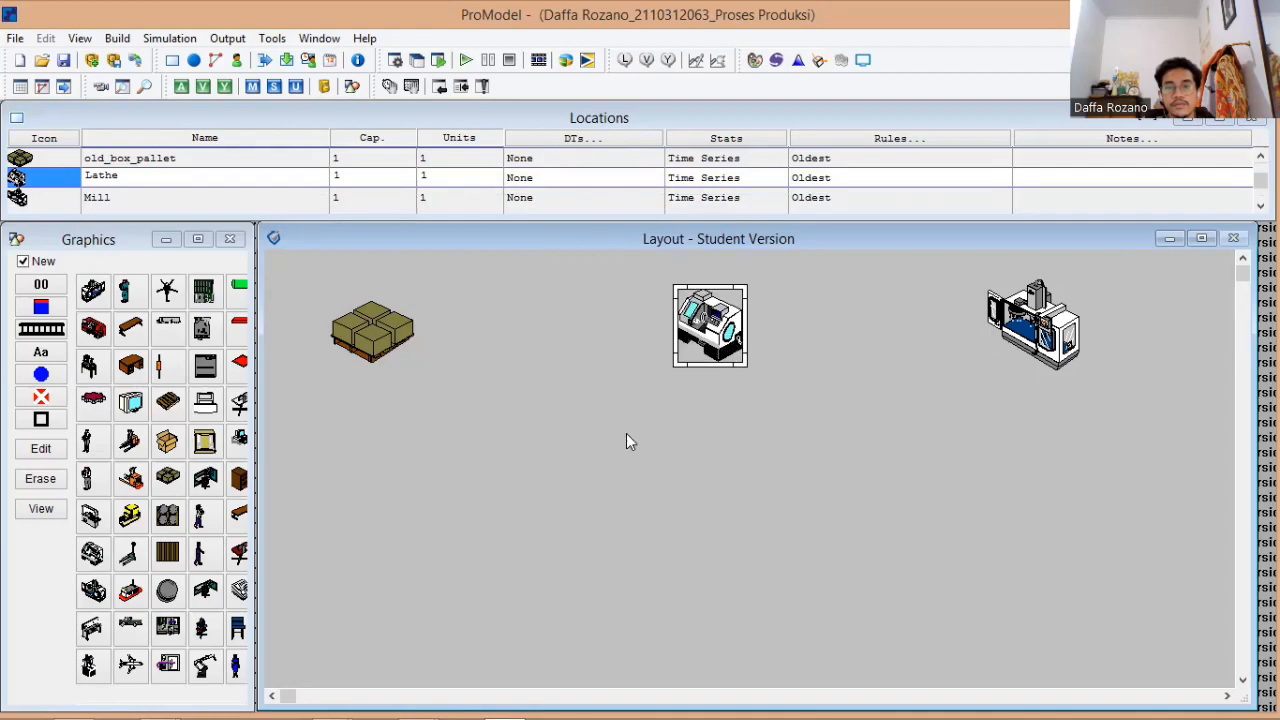
# - Add a Saw location directly below the mill and adjust the size of its graphic
pyautogui.click(92, 515)
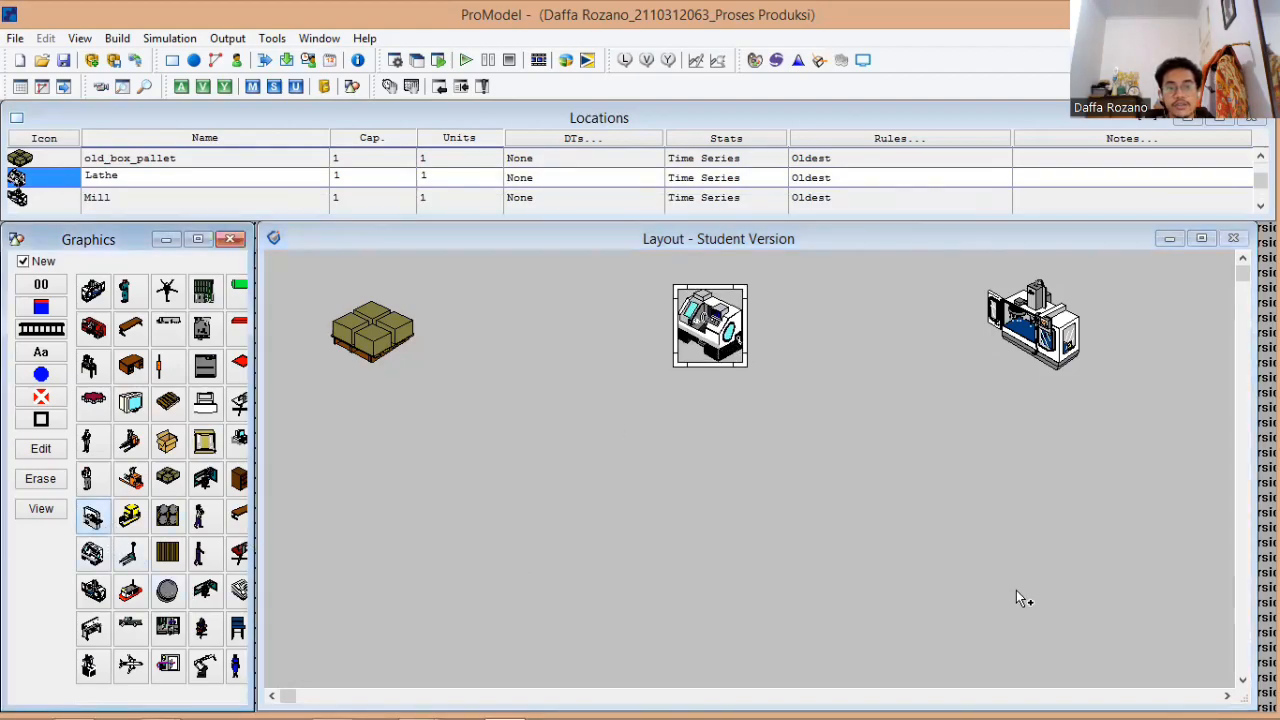
pyautogui.click(1050, 550)
pyautogui.moveTo(1082, 588)
pyautogui.mouseDown()
pyautogui.moveTo(1094, 599)
pyautogui.moveTo(1064, 574)
pyautogui.mouseUp()
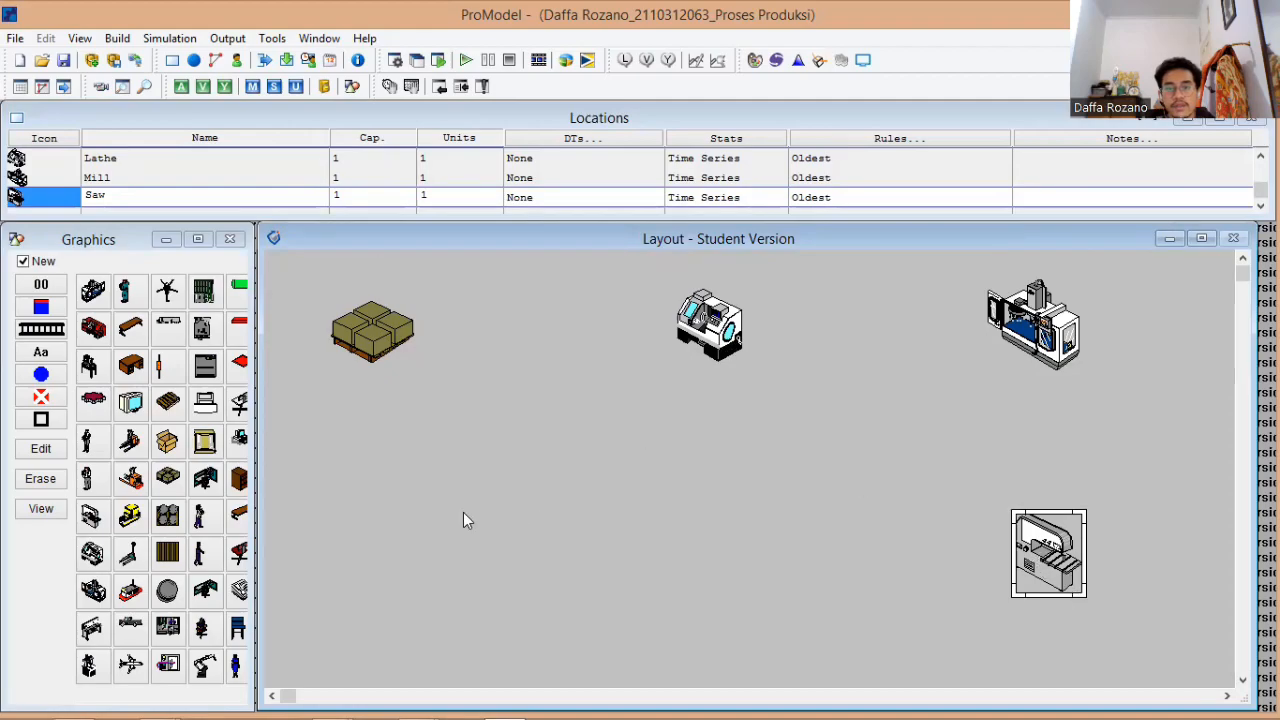
# - Add a desk_woman location below the lathe, level with the saw, and enlarge its graphic
pyautogui.click(203, 593)
pyautogui.click(700, 546)
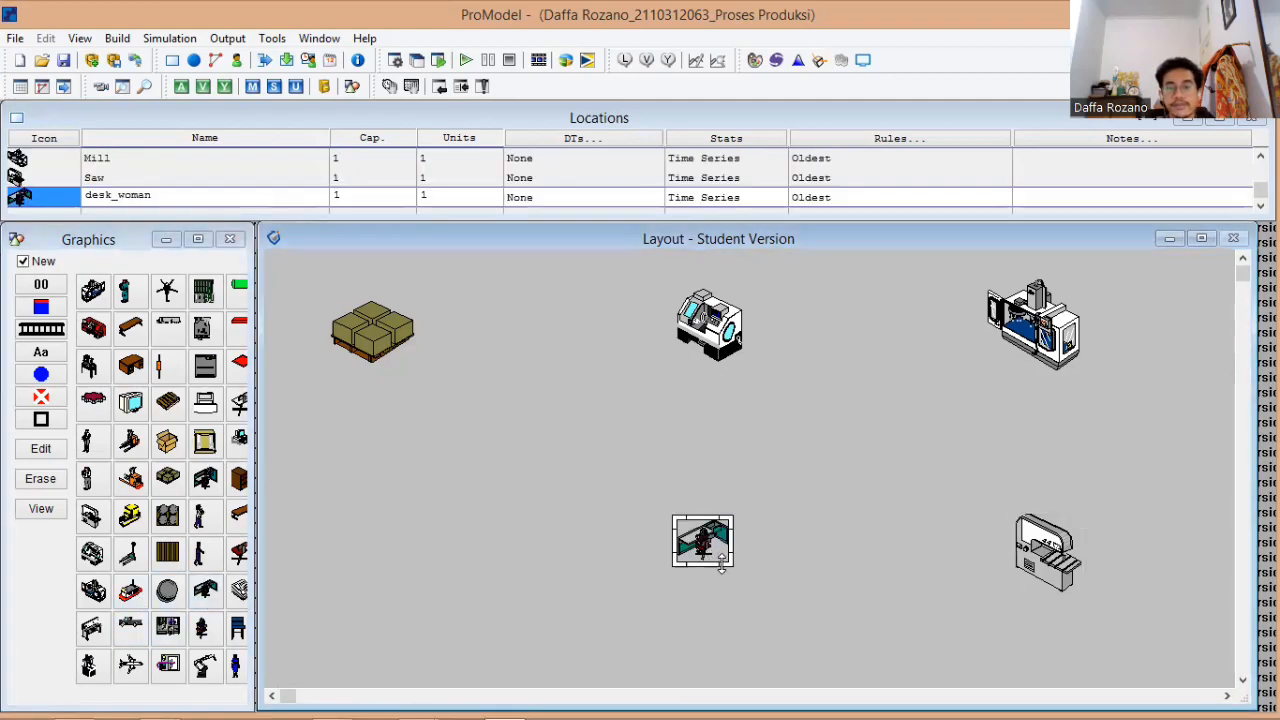
pyautogui.moveTo(739, 580); pyautogui.dragTo(757, 601)
# - Rename the pallet location as Gudang_Bahan_Baku
pyautogui.click(1052, 562)
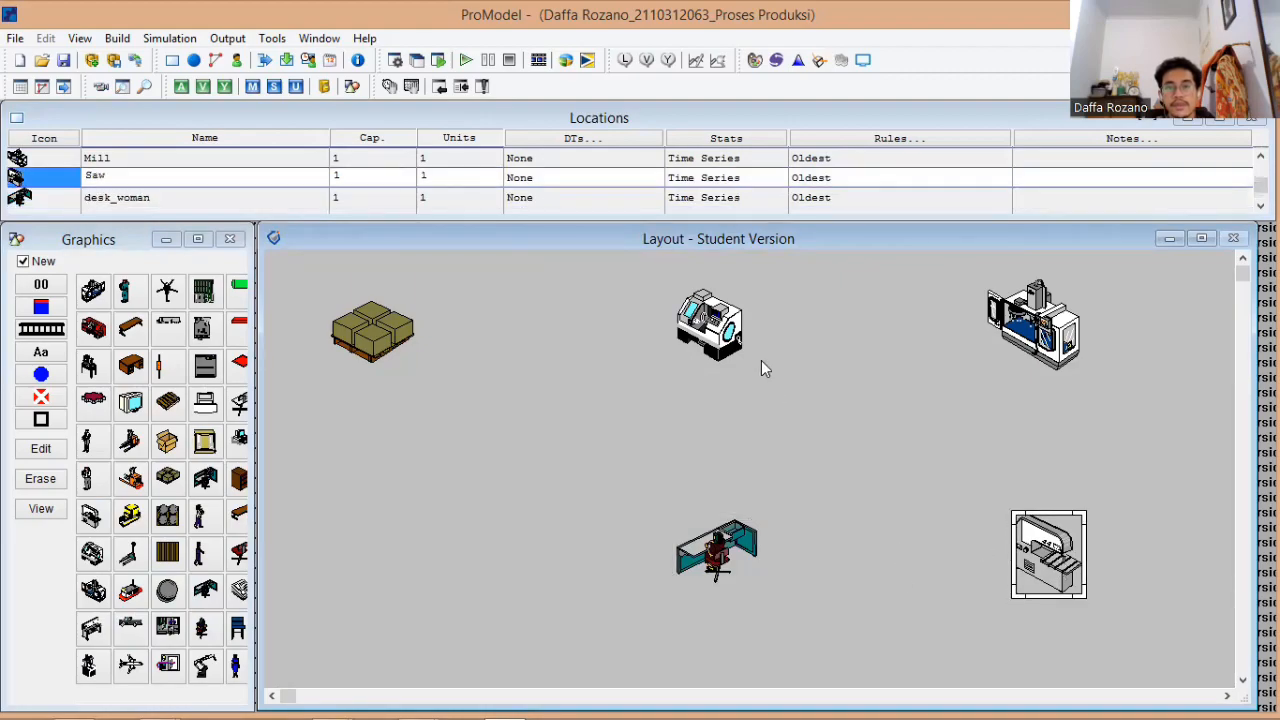
pyautogui.click(735, 335)
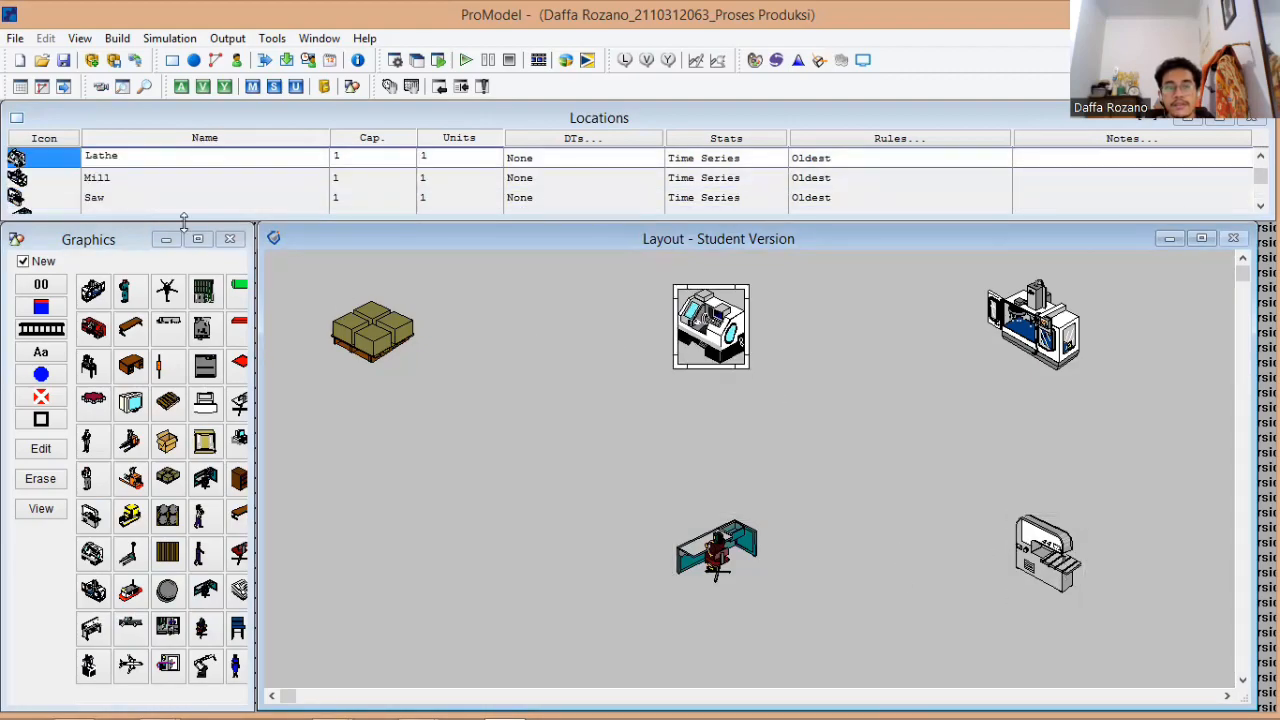
pyautogui.click(160, 155)
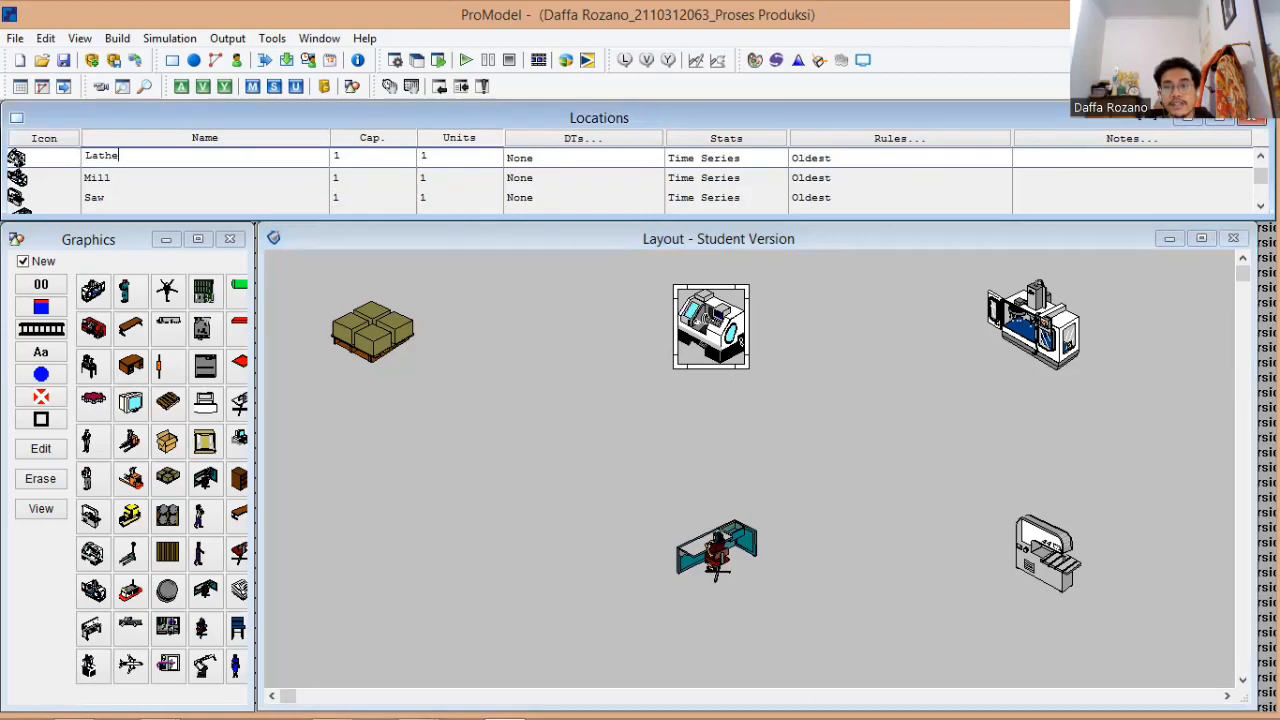
pyautogui.scroll(1, 191, 156)
pyautogui.doubleClick(191, 156)
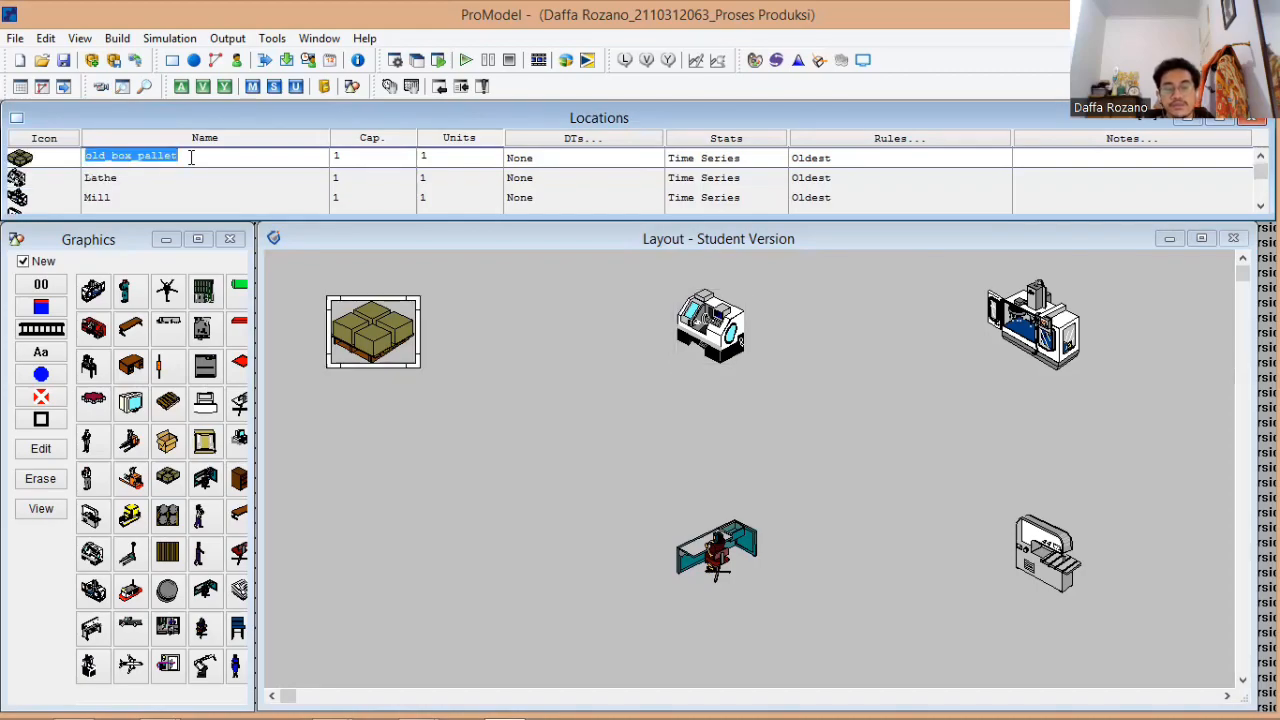
pyautogui.write('Gudang_Bahan_Baku')
pyautogui.press('Return')
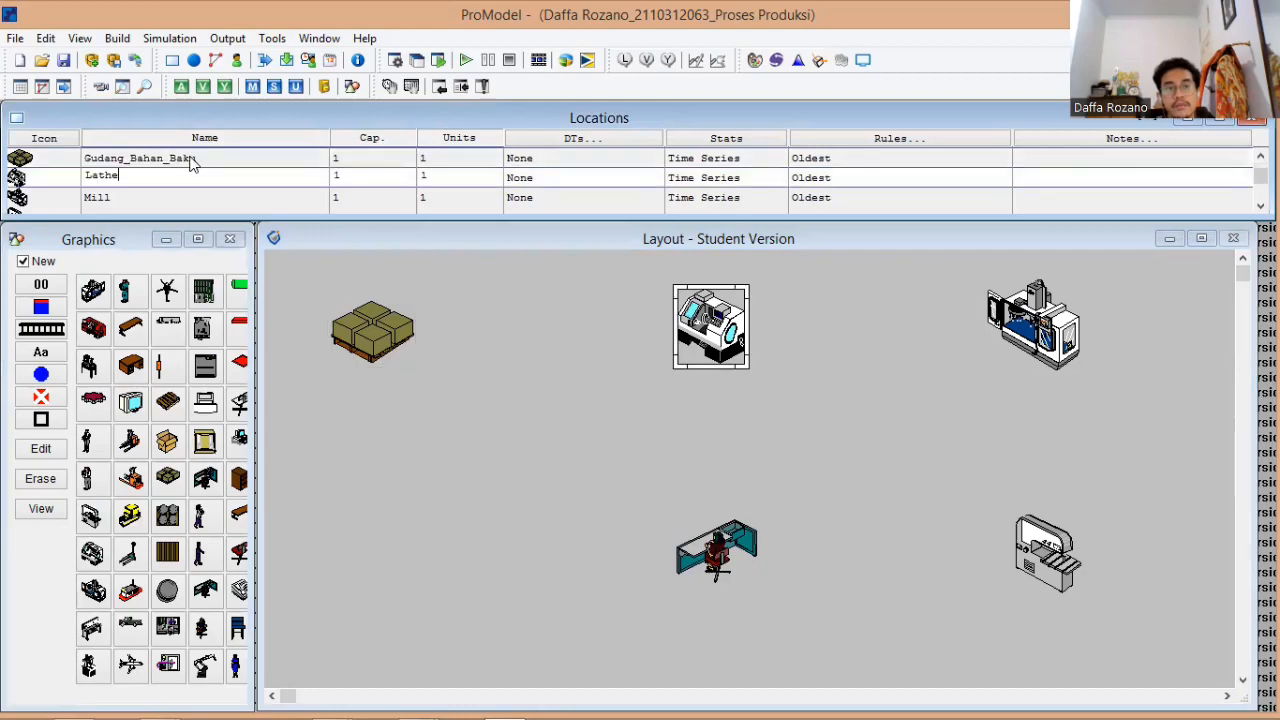
# - Rename the Lathe location as Mesin_Bubut
pyautogui.press('BackSpace')
pyautogui.press('BackSpace')
pyautogui.write('Mesin_')
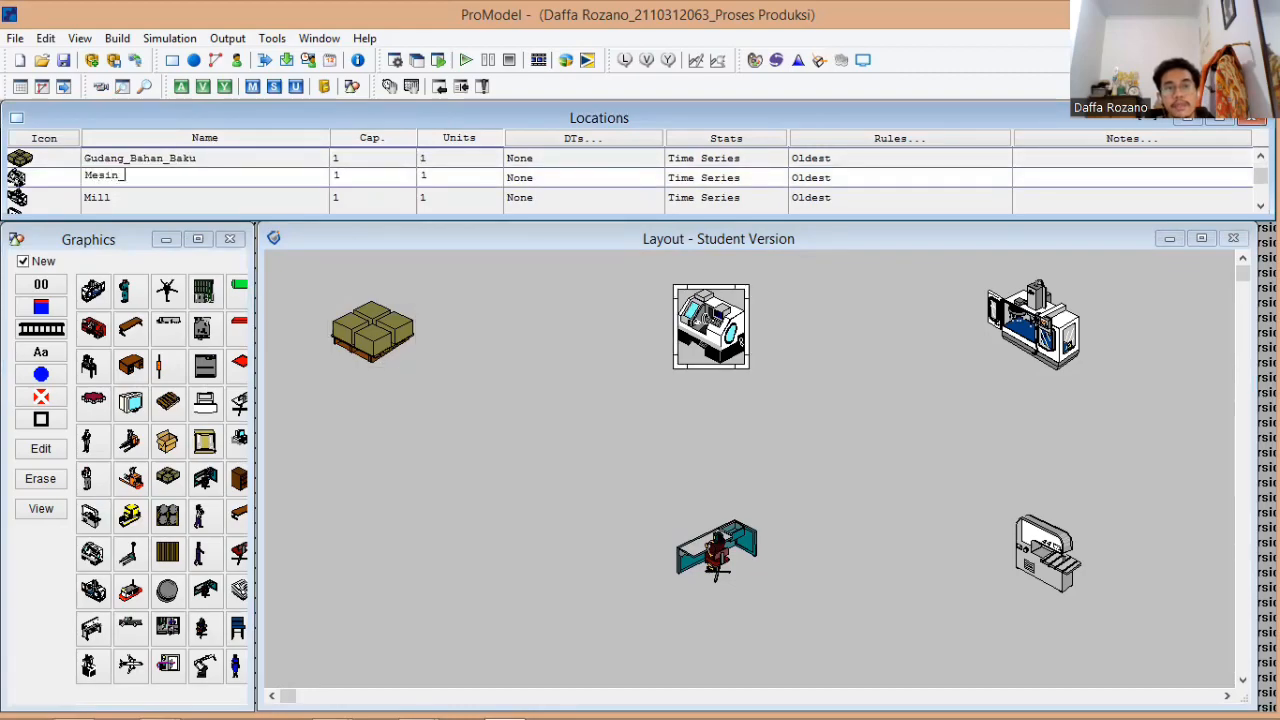
pyautogui.write('Bubut')
pyautogui.press('Return')
# - Rename the Mill location as Mesin_Milling
pyautogui.press('BackSpace')
pyautogui.press('BackSpace')
pyautogui.write('mESIN')
pyautogui.press('BackSpace')
pyautogui.write('Mesin_Milling')
pyautogui.press('Return')
# - Rename the Saw location as Mesin_Finishing
pyautogui.write('Mesin')
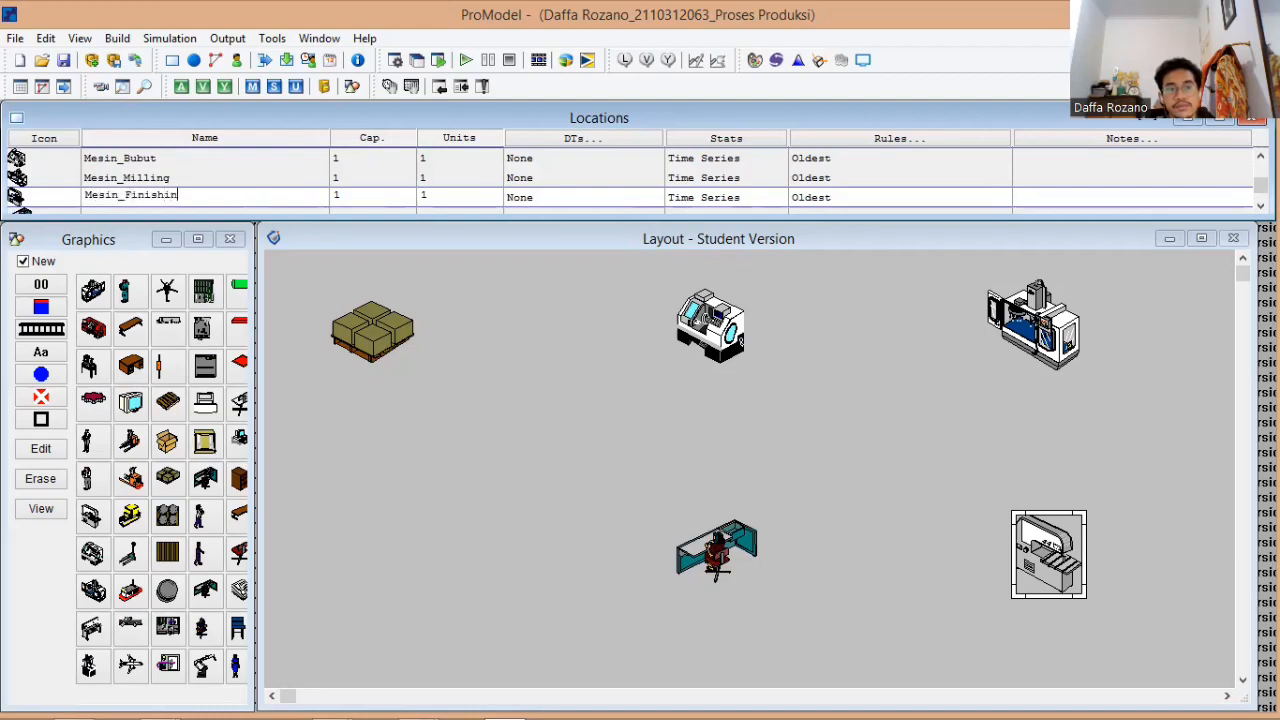
pyautogui.write('g')
pyautogui.press('Return')
# - Rename the desk_woman location as Stasiun_QC
pyautogui.press('BackSpace')
pyautogui.press('BackSpace')
pyautogui.press('BackSpace')
pyautogui.press('BackSpace')
pyautogui.press('BackSpace')
pyautogui.press('BackSpace')
pyautogui.press('BackSpace')
pyautogui.press('BackSpace')
pyautogui.press('BackSpace')
pyautogui.press('BackSpace')
pyautogui.write('Stasiun_Q')
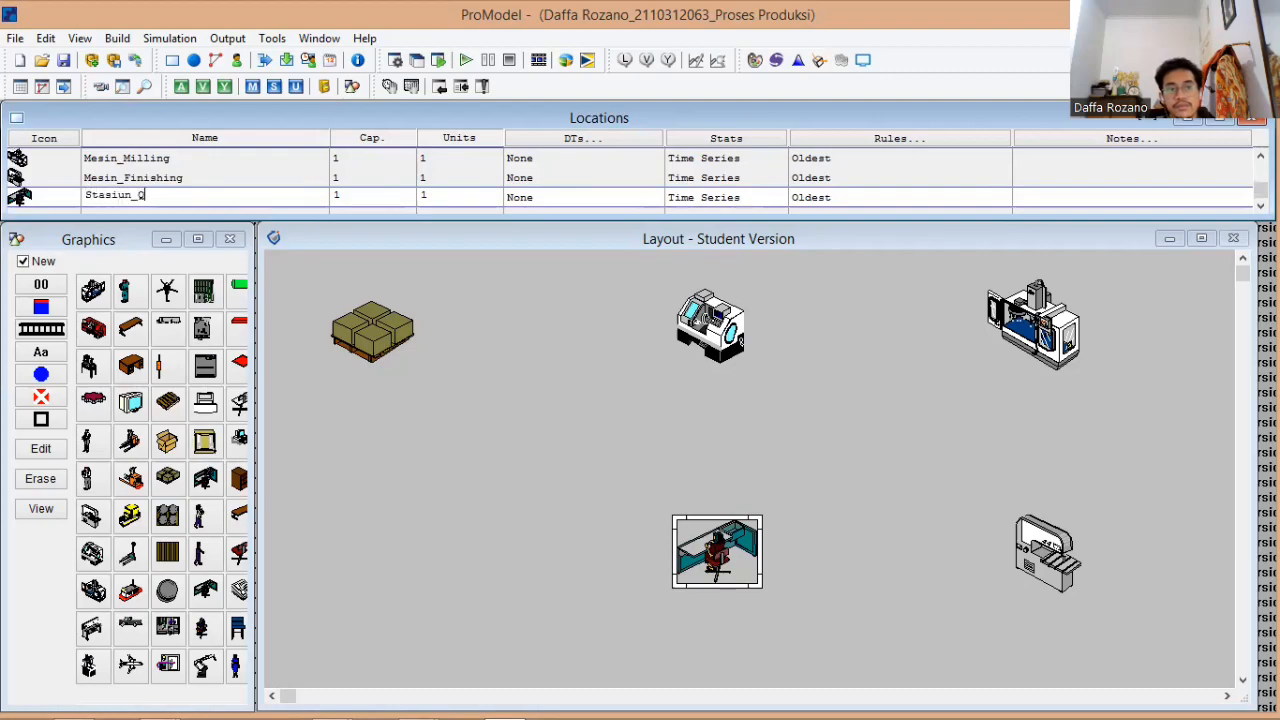
# - Set the capacity of all five locations, from Gudang_Bahan_Baku through Stasiun_QC, to Inf
pyautogui.click(339, 183)
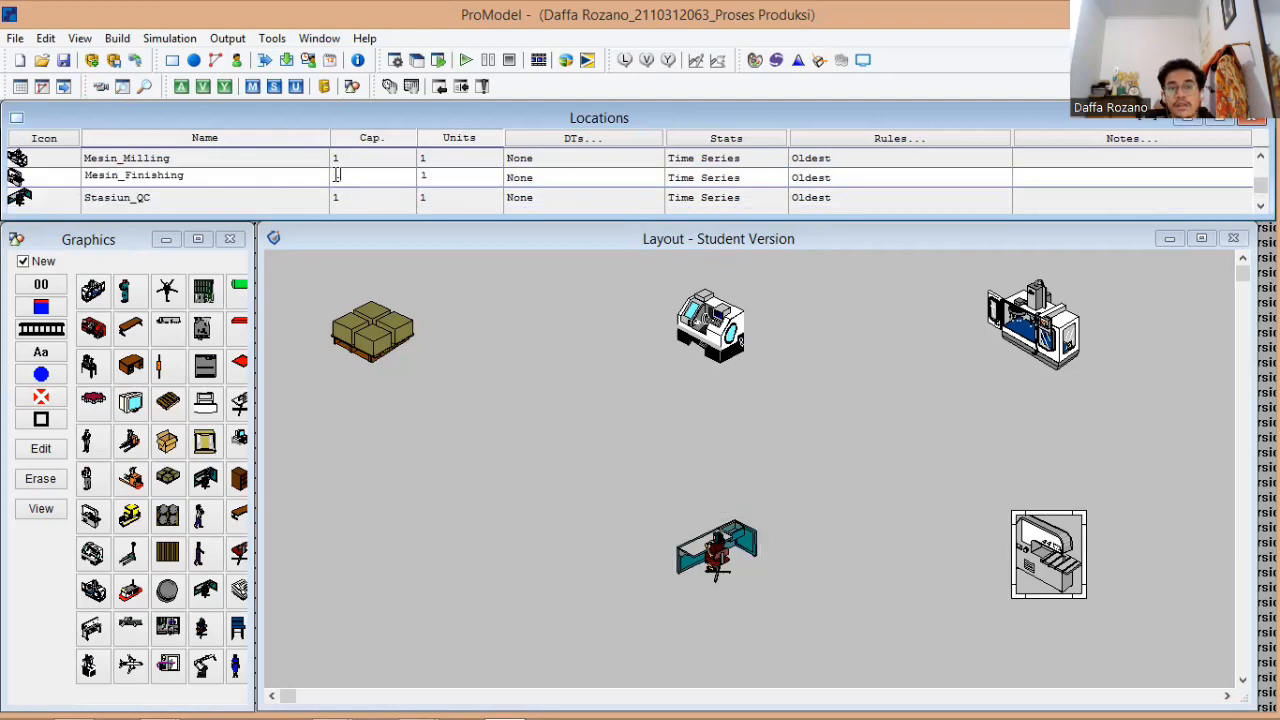
pyautogui.scroll(2, 345, 175)
pyautogui.doubleClick(356, 158)
pyautogui.write('I')
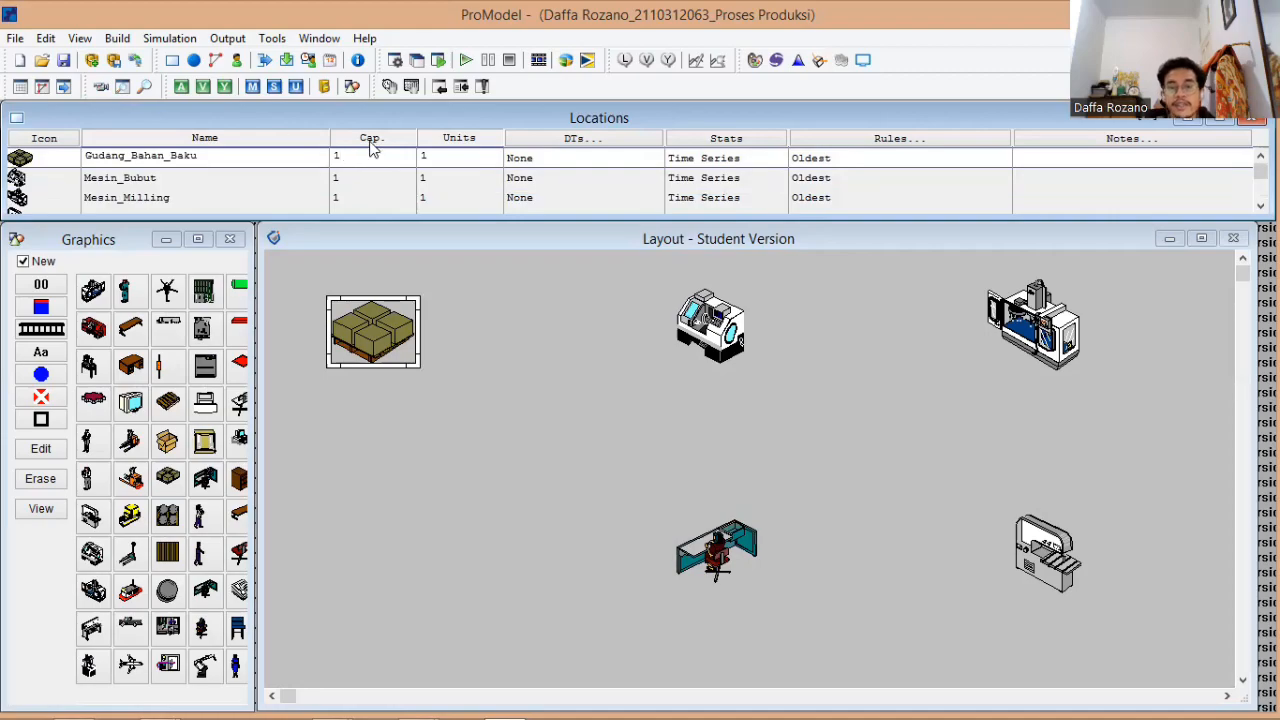
pyautogui.write('nf')
pyautogui.press('Down')
pyautogui.write('Inf')
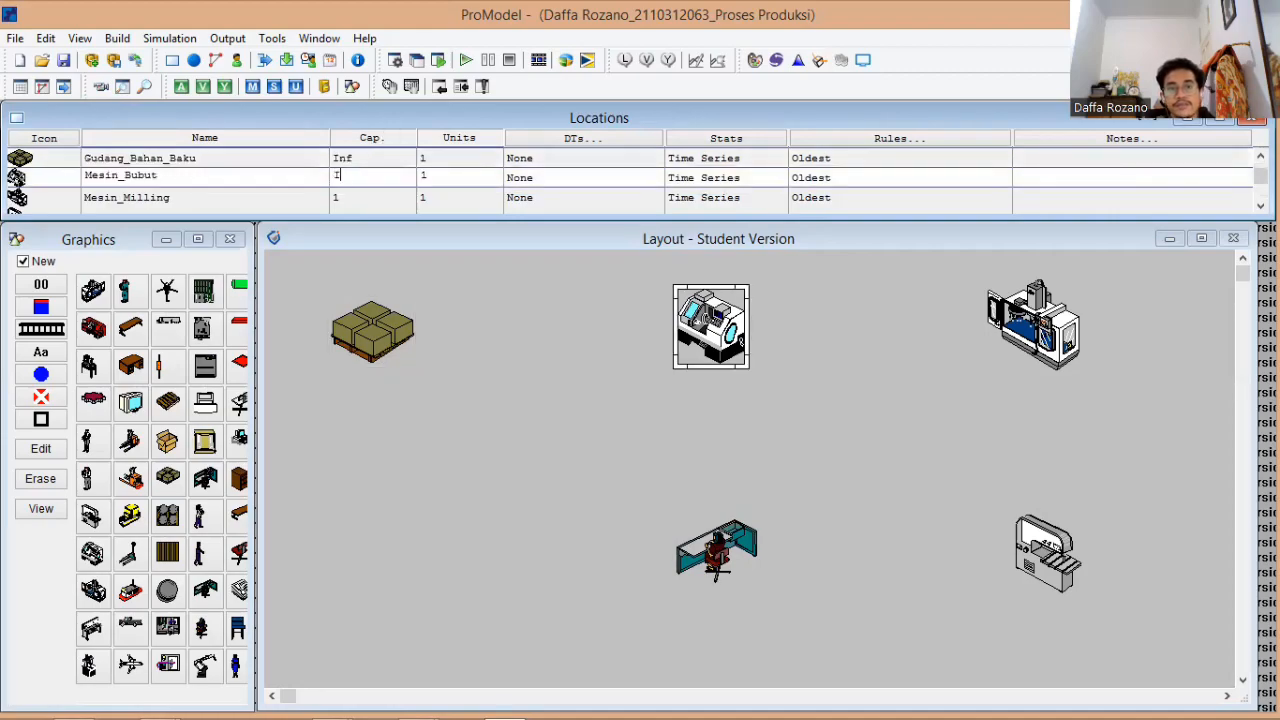
pyautogui.press('Down')
pyautogui.press('BackSpace')
pyautogui.write('Inf')
pyautogui.press('Down')
pyautogui.press('BackSpace')
pyautogui.write('Inf')
pyautogui.press('Down')
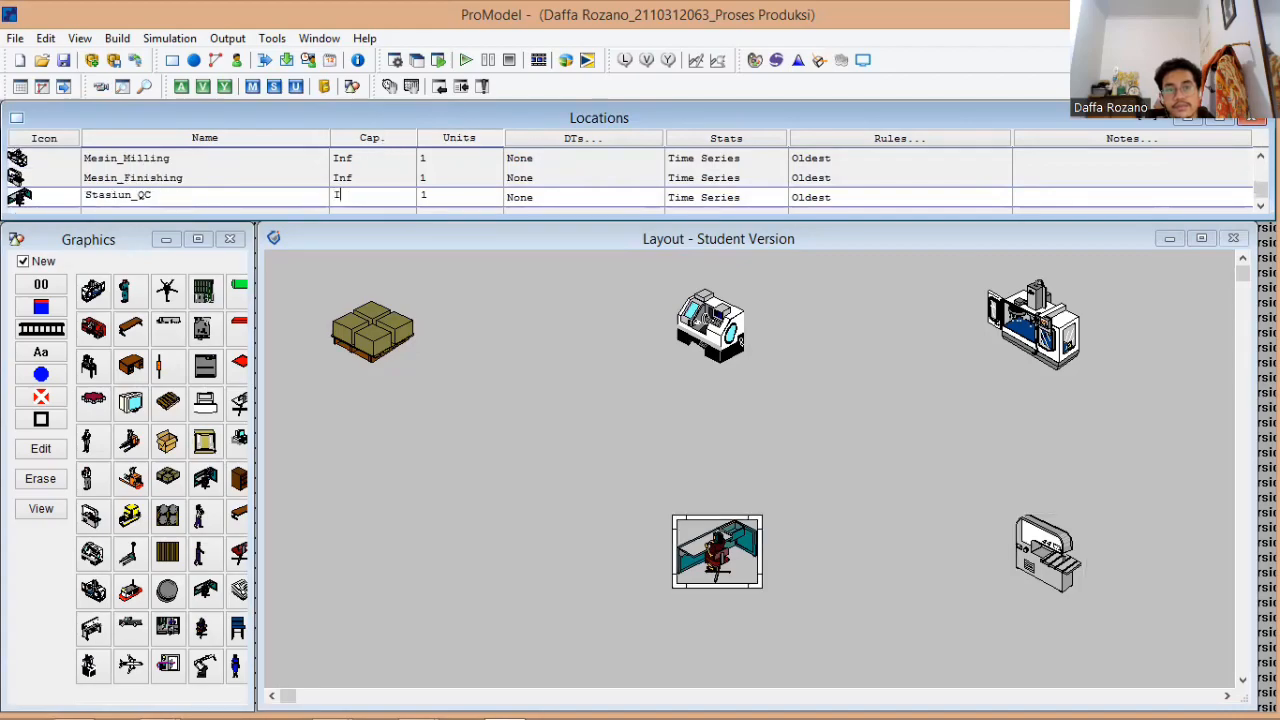
pyautogui.press('Down')
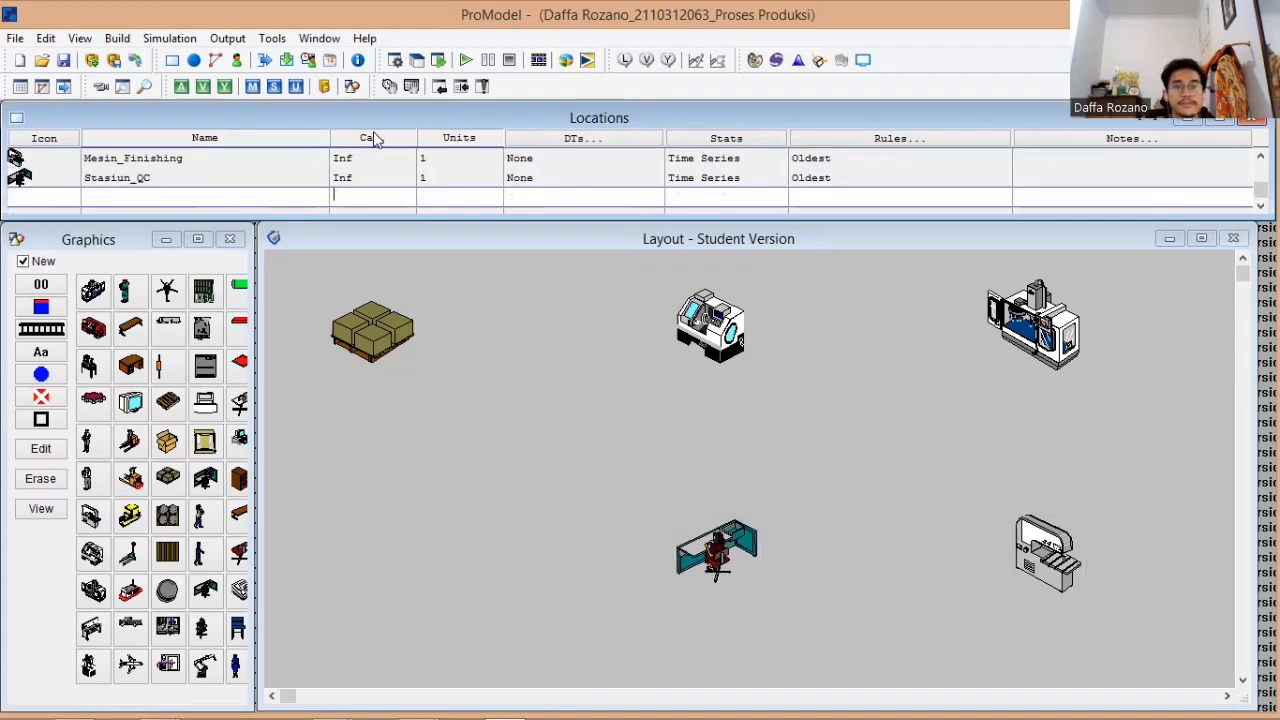
pyautogui.click(384, 178)
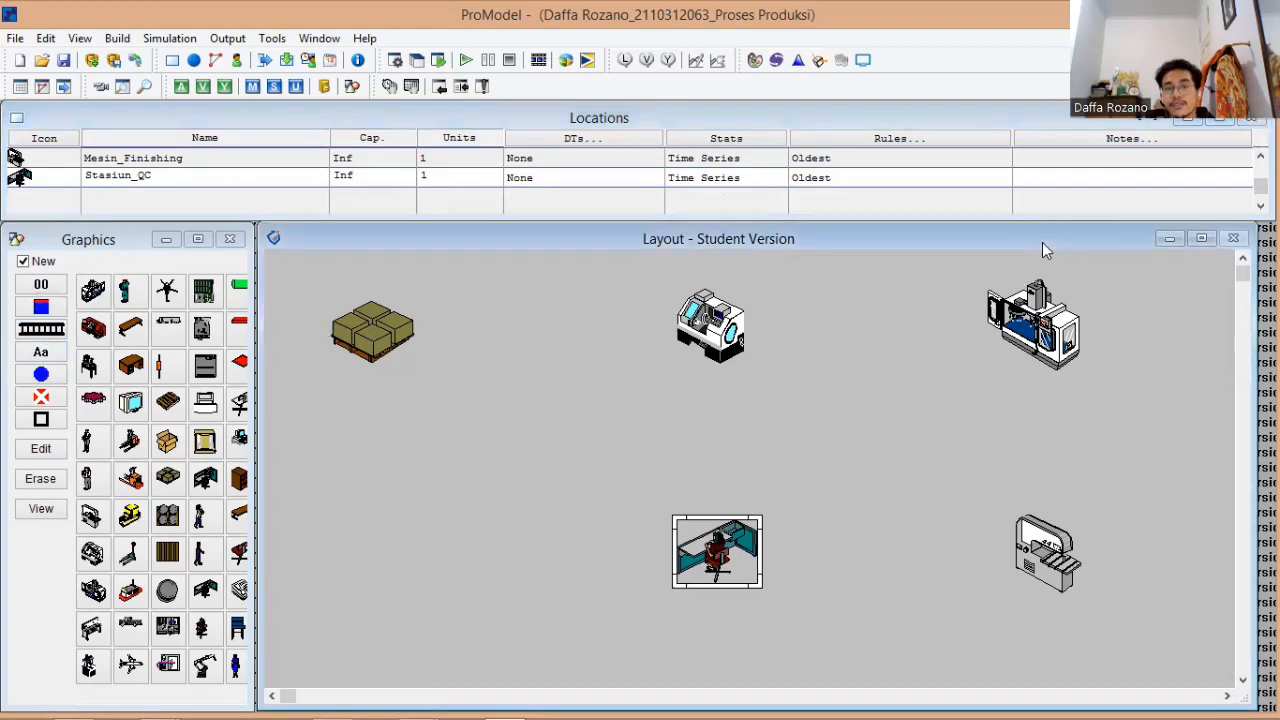
# - Turn off creation of new locations and add a counter to Gudang_Bahan_Baku, placed directly below its pallet icon
pyautogui.moveTo(1042, 242); pyautogui.dragTo(1056, 239)
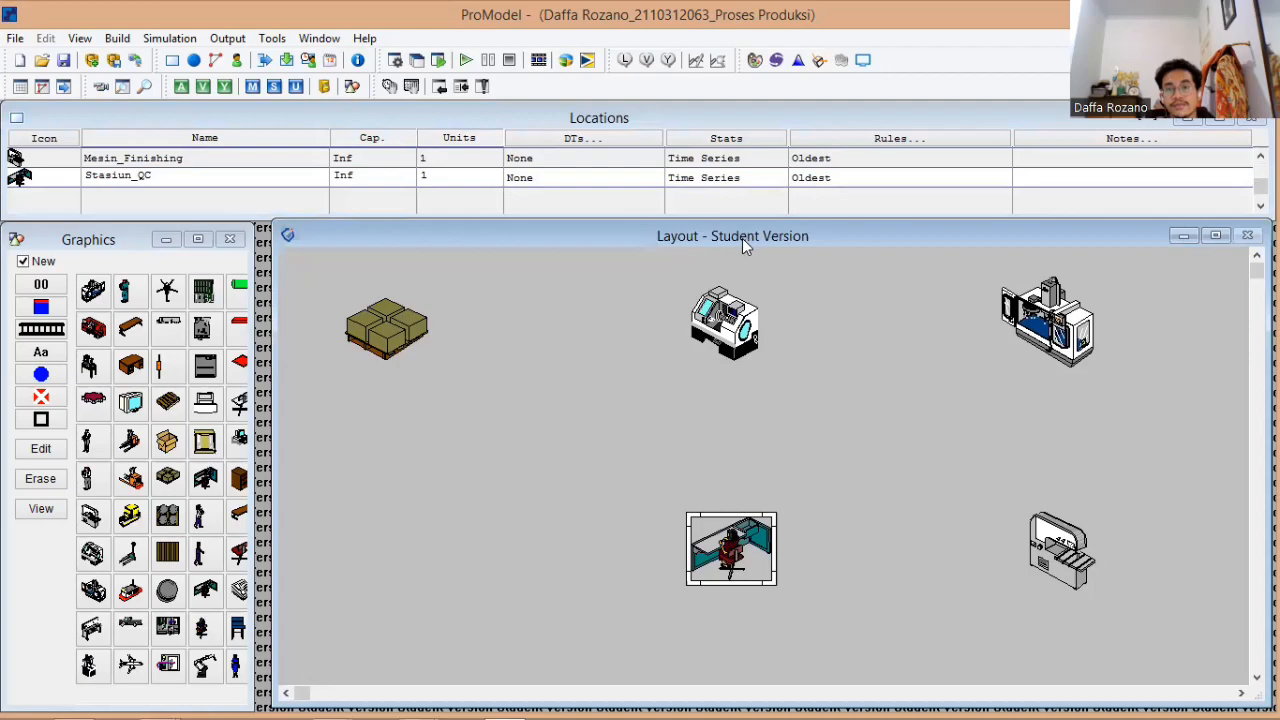
pyautogui.moveTo(742, 238); pyautogui.dragTo(726, 241)
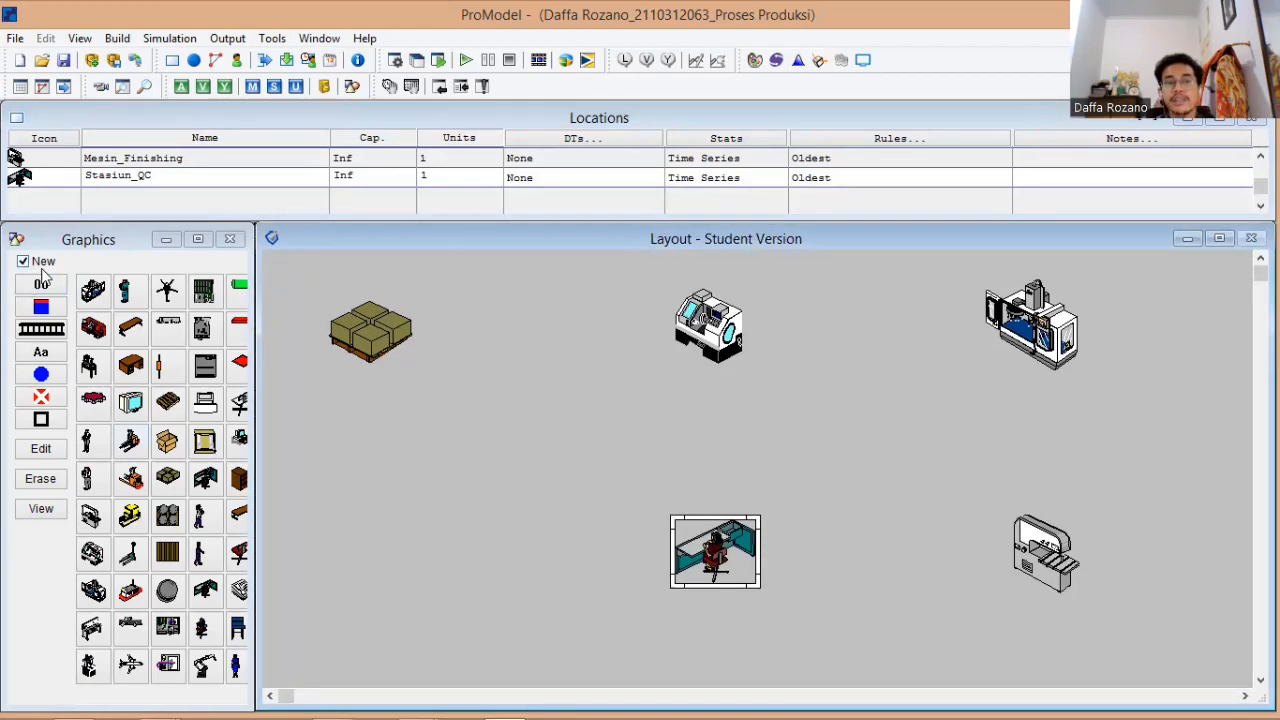
pyautogui.click(33, 265)
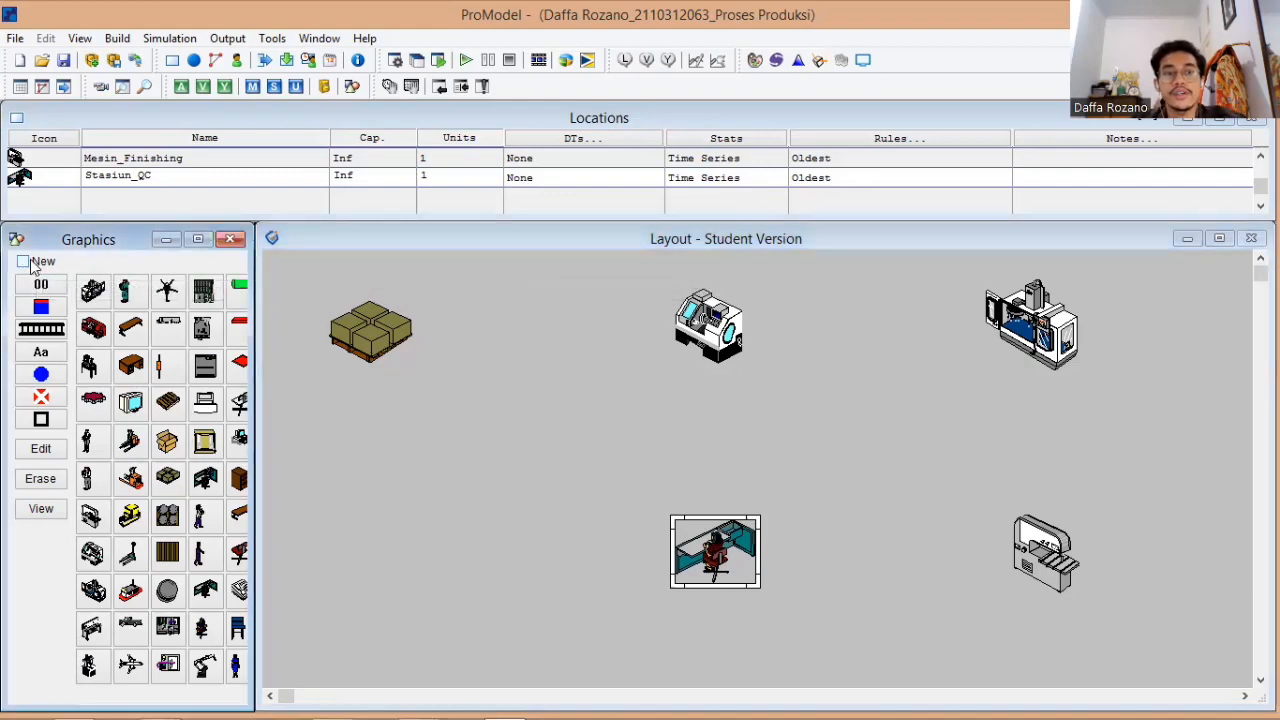
pyautogui.click(52, 290)
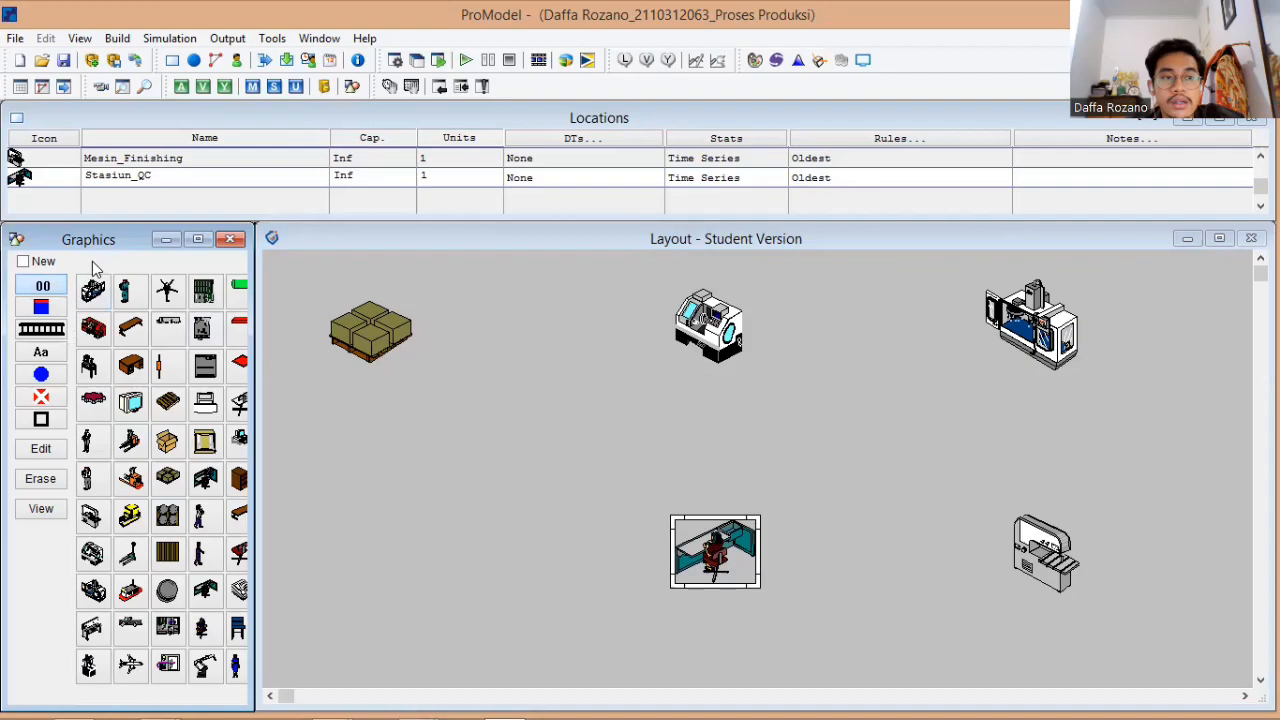
pyautogui.click(372, 330)
pyautogui.click(60, 292)
pyautogui.click(372, 337)
pyautogui.moveTo(371, 343); pyautogui.dragTo(376, 410)
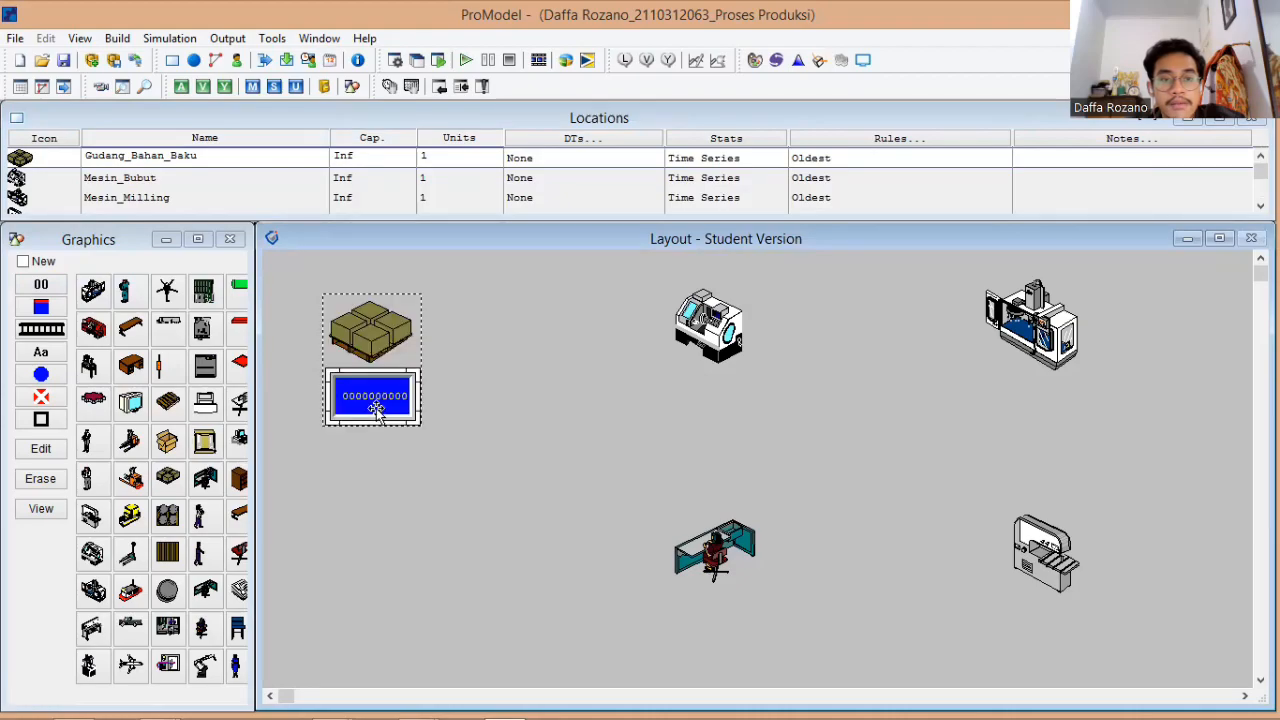
# - Add a name label to Gudang_Bahan_Baku and place it below the counter
pyautogui.click(42, 352)
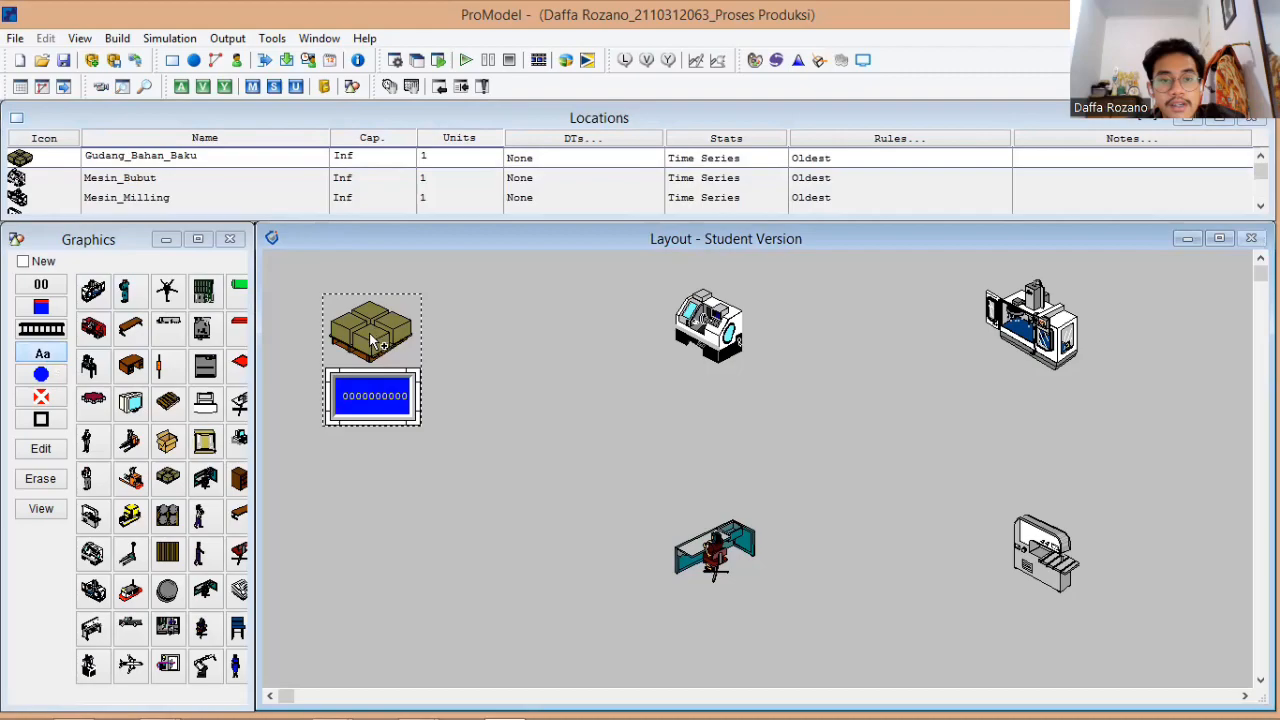
pyautogui.click(372, 343)
pyautogui.moveTo(372, 343); pyautogui.dragTo(382, 458)
# - Add a counter and a name label to Mesin_Bubut, placing them below the machine icon
pyautogui.click(700, 345)
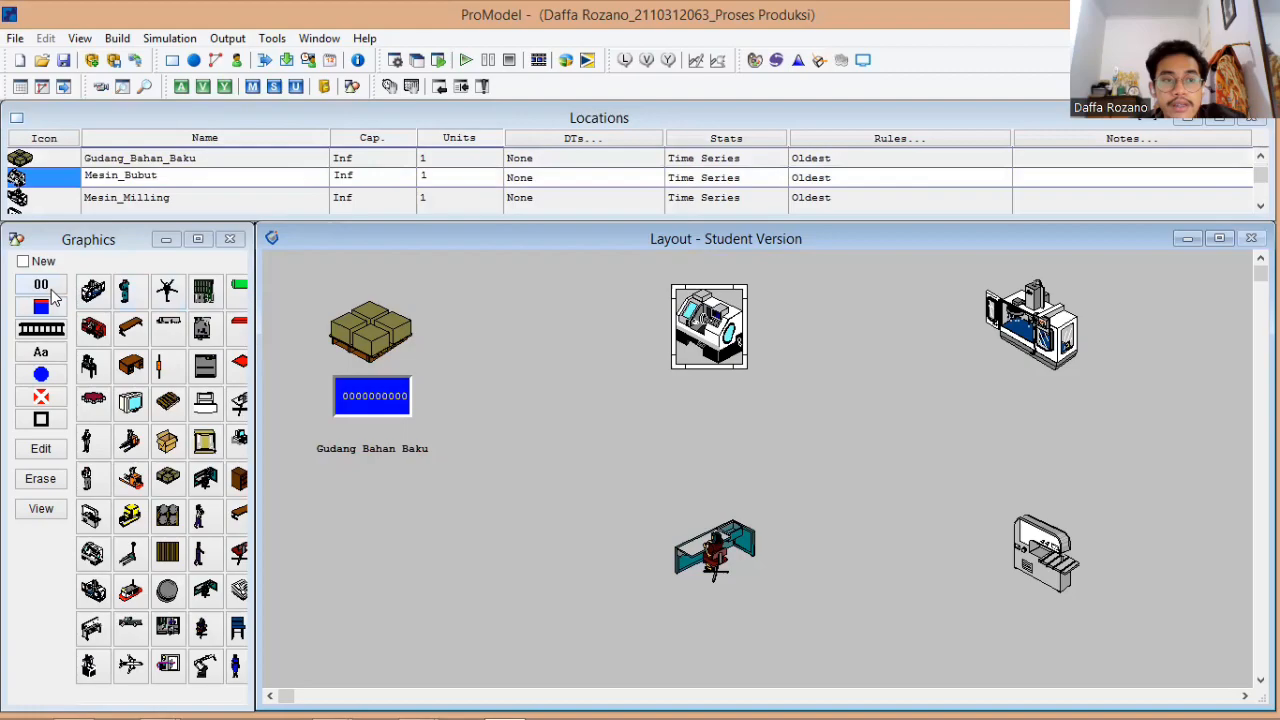
pyautogui.click(45, 287)
pyautogui.moveTo(720, 335); pyautogui.dragTo(723, 400)
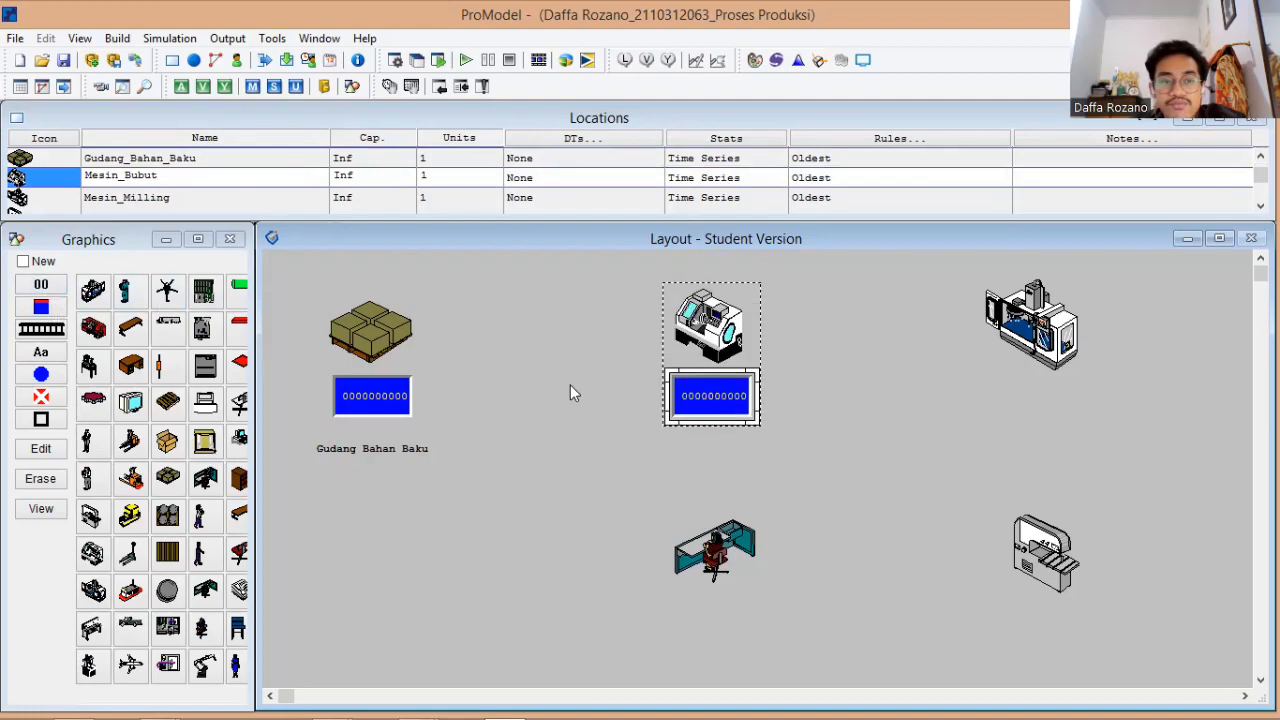
pyautogui.click(45, 354)
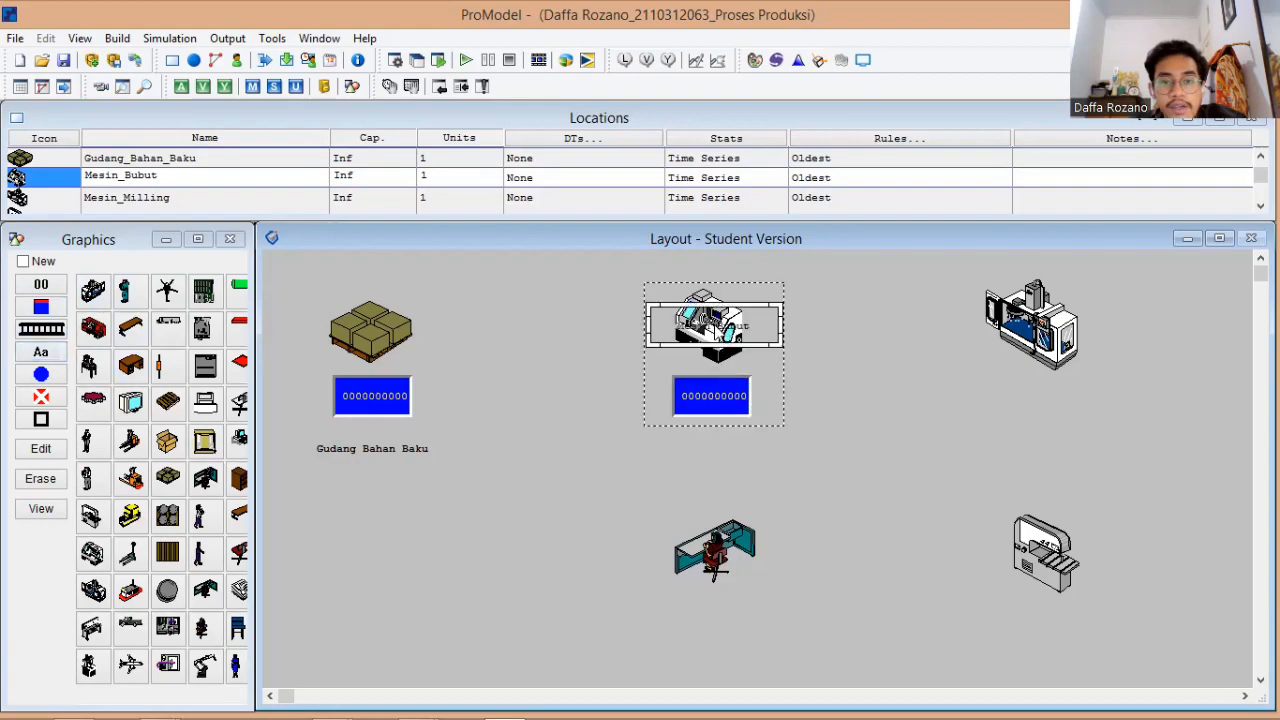
pyautogui.moveTo(729, 336); pyautogui.dragTo(726, 405)
# - Reduce the height of the Mesin_Bubut and Gudang_Bahan_Baku counters and keep the Mesin Bubut label below its counter
pyautogui.click(733, 398)
pyautogui.click(390, 420)
pyautogui.moveTo(380, 420); pyautogui.dragTo(390, 400)
pyautogui.click(708, 450)
pyautogui.click(710, 397)
pyautogui.click(719, 440)
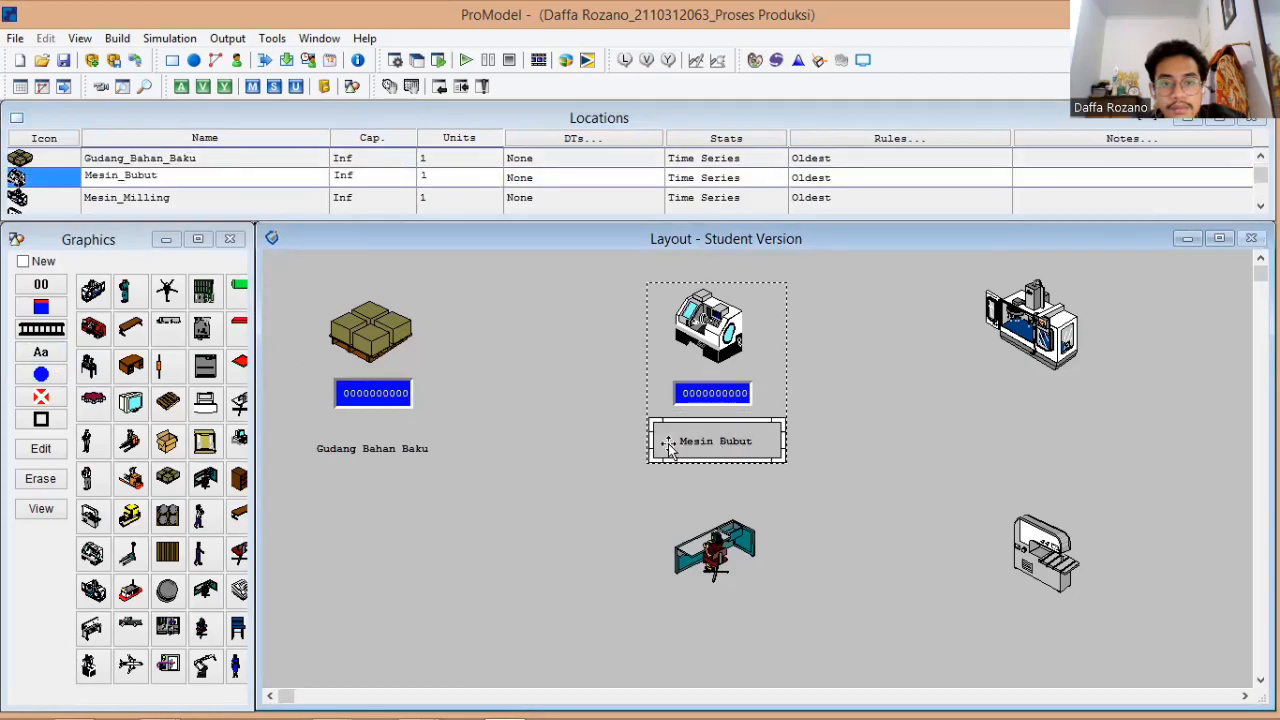
# - Move the Gudang Bahan Baku and Mesin Bubut name labels closer beneath their counters, at matching heights
pyautogui.click(398, 447)
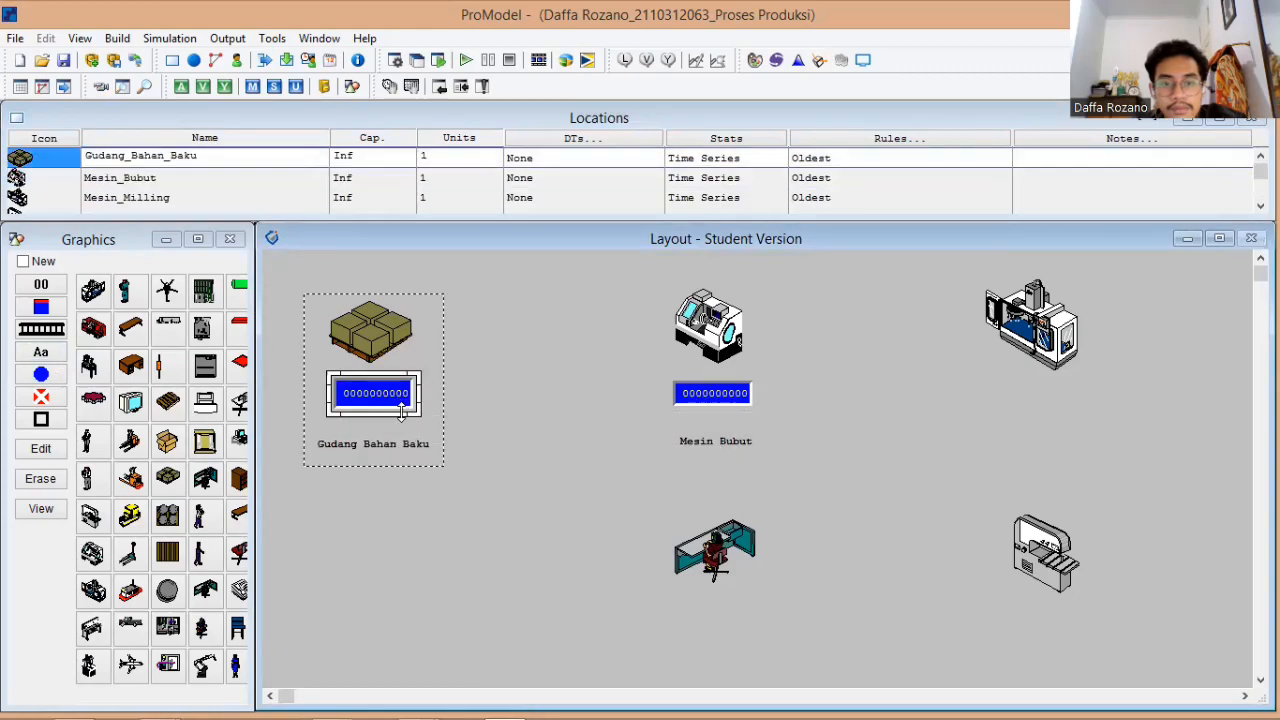
pyautogui.click(714, 430)
pyautogui.moveTo(715, 429); pyautogui.dragTo(715, 414)
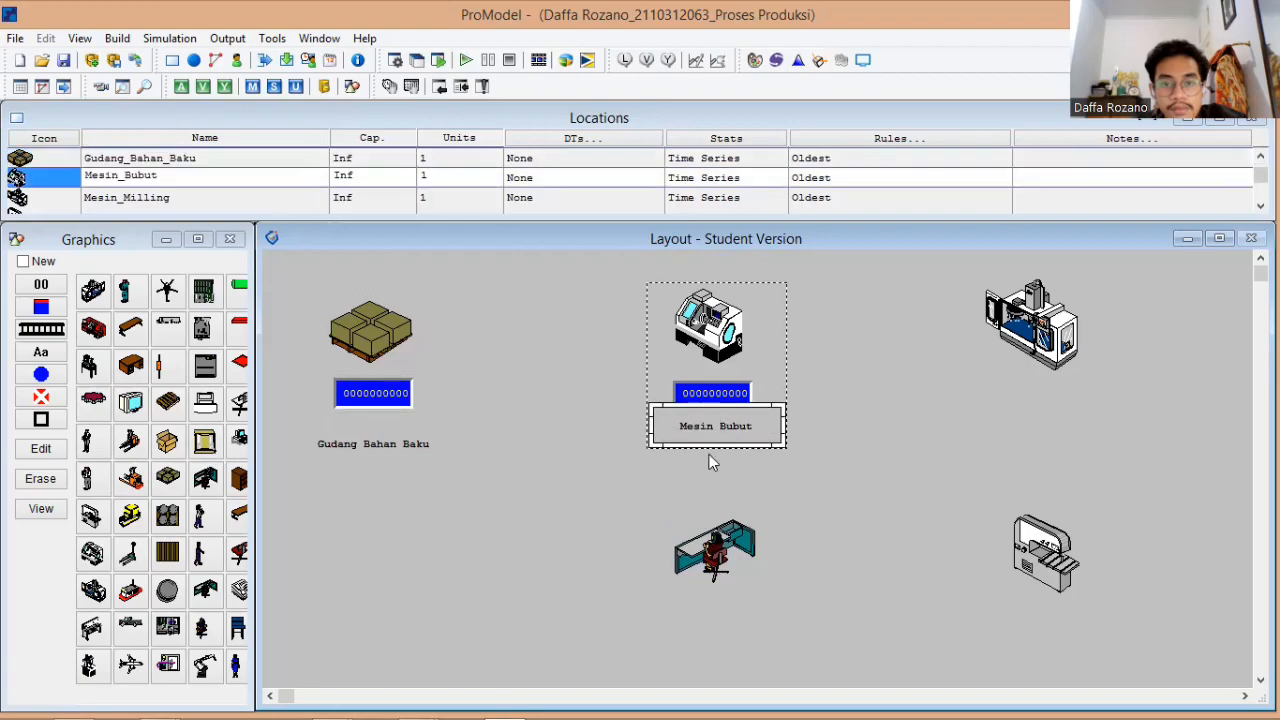
pyautogui.click(400, 443)
pyautogui.moveTo(400, 443); pyautogui.dragTo(390, 432)
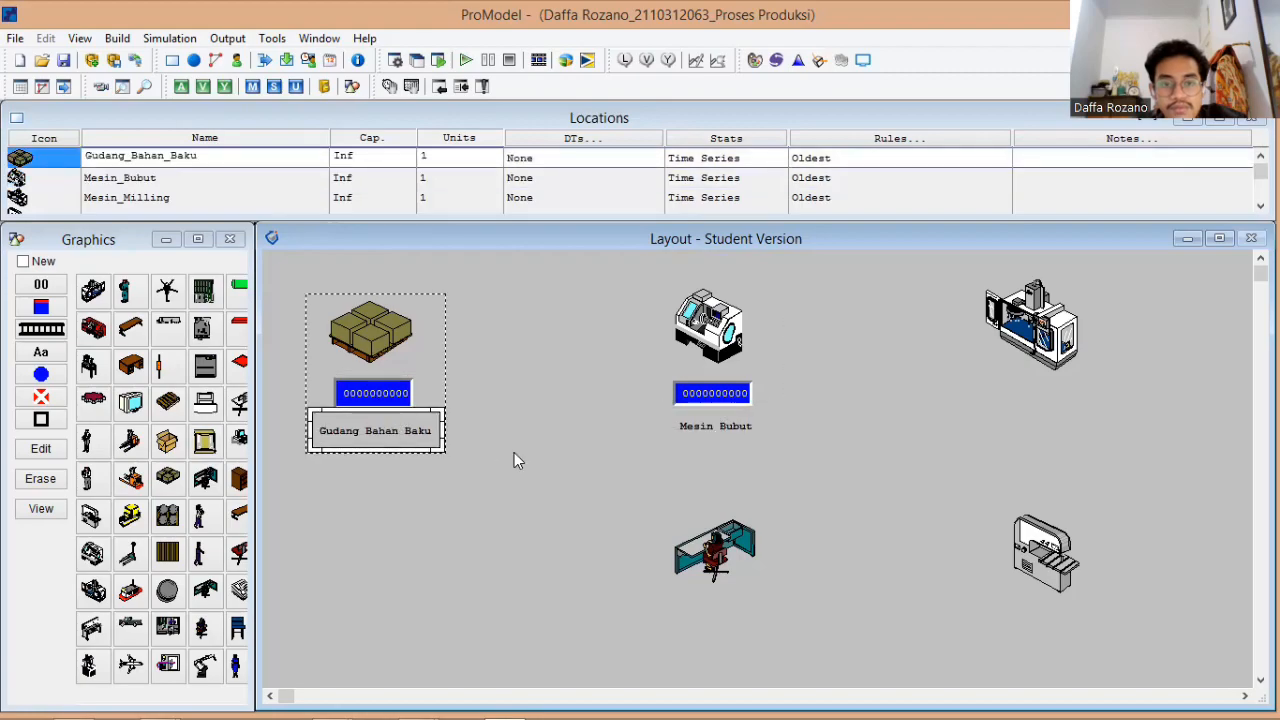
pyautogui.click(677, 426)
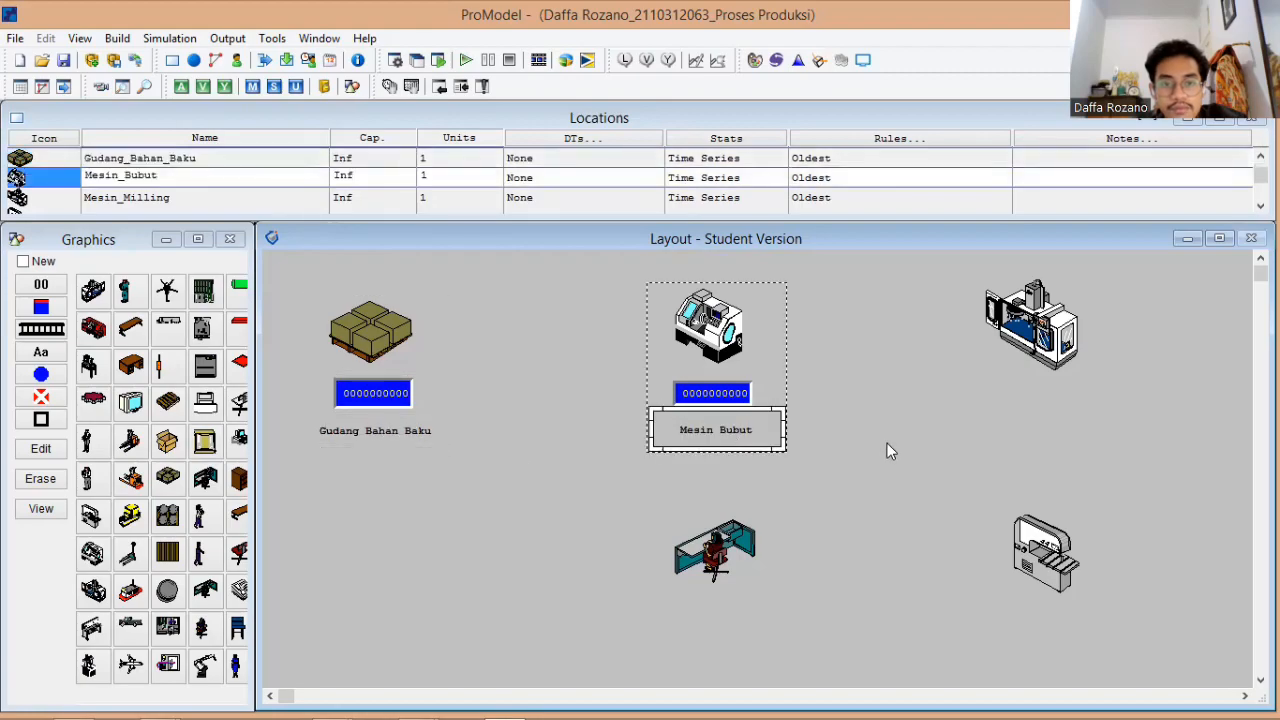
# - Add a low, compact counter to Mesin_Milling, directly below its machine icon
pyautogui.click(988, 340)
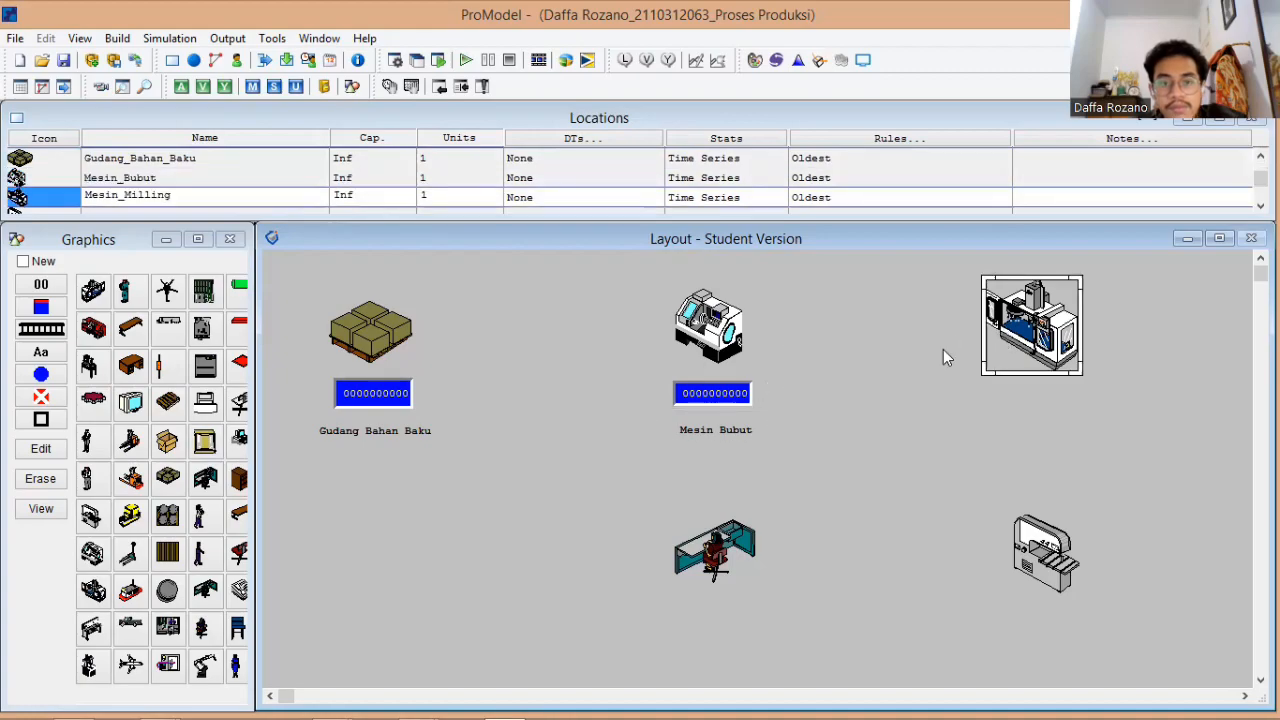
pyautogui.click(41, 284)
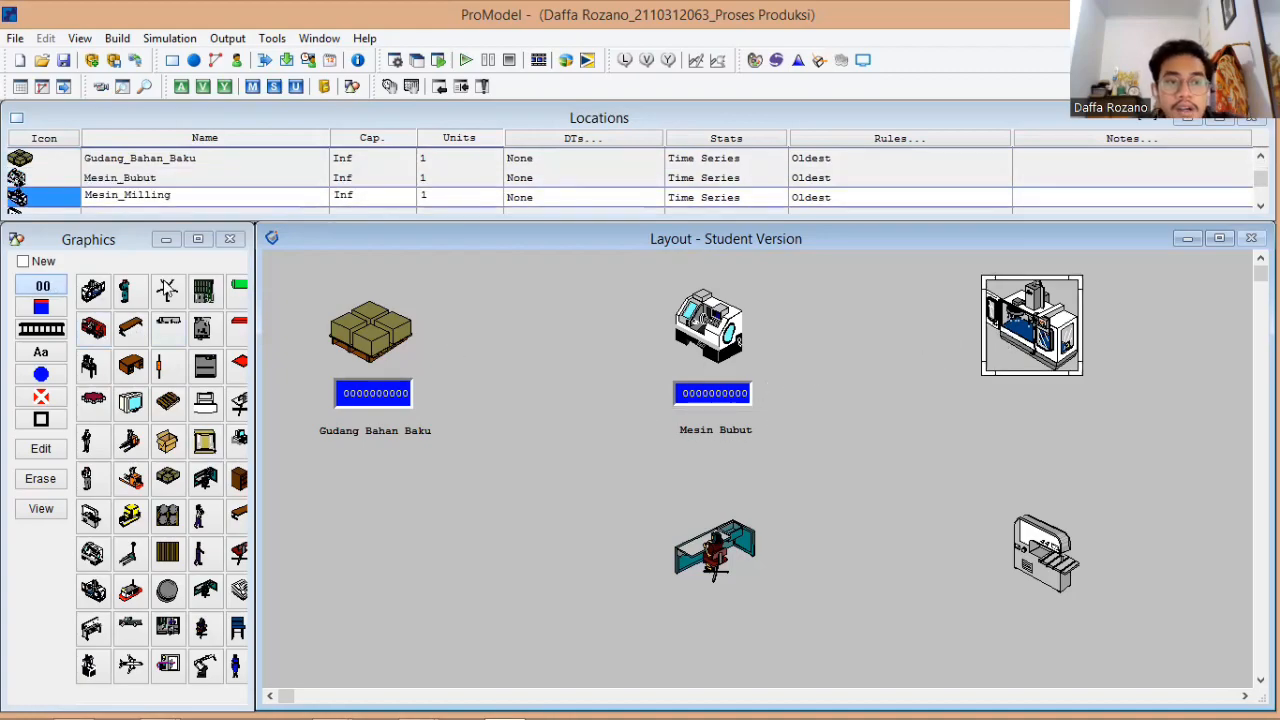
pyautogui.click(1043, 325)
pyautogui.moveTo(1043, 325); pyautogui.dragTo(1043, 400)
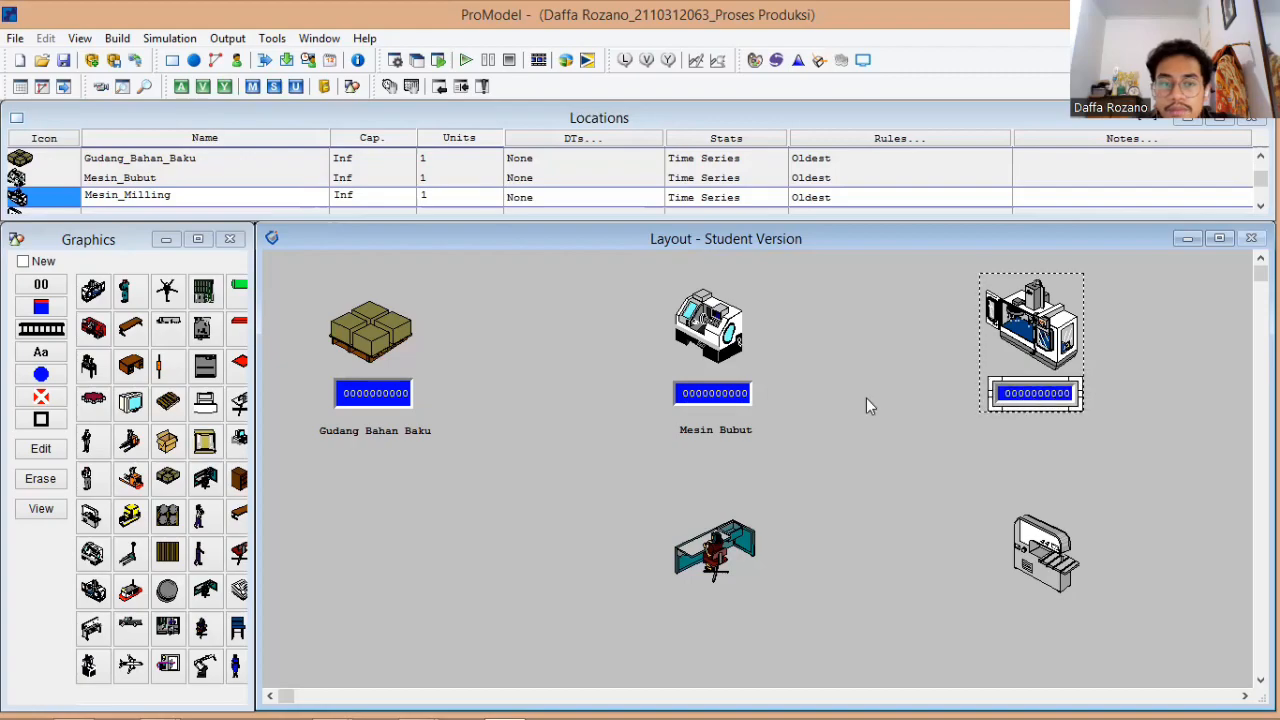
# - Add a name label below the Mesin_Milling counter and line the whole location up with the row's other machines
pyautogui.click(40, 352)
pyautogui.click(1064, 330)
pyautogui.moveTo(1060, 335); pyautogui.dragTo(1046, 435)
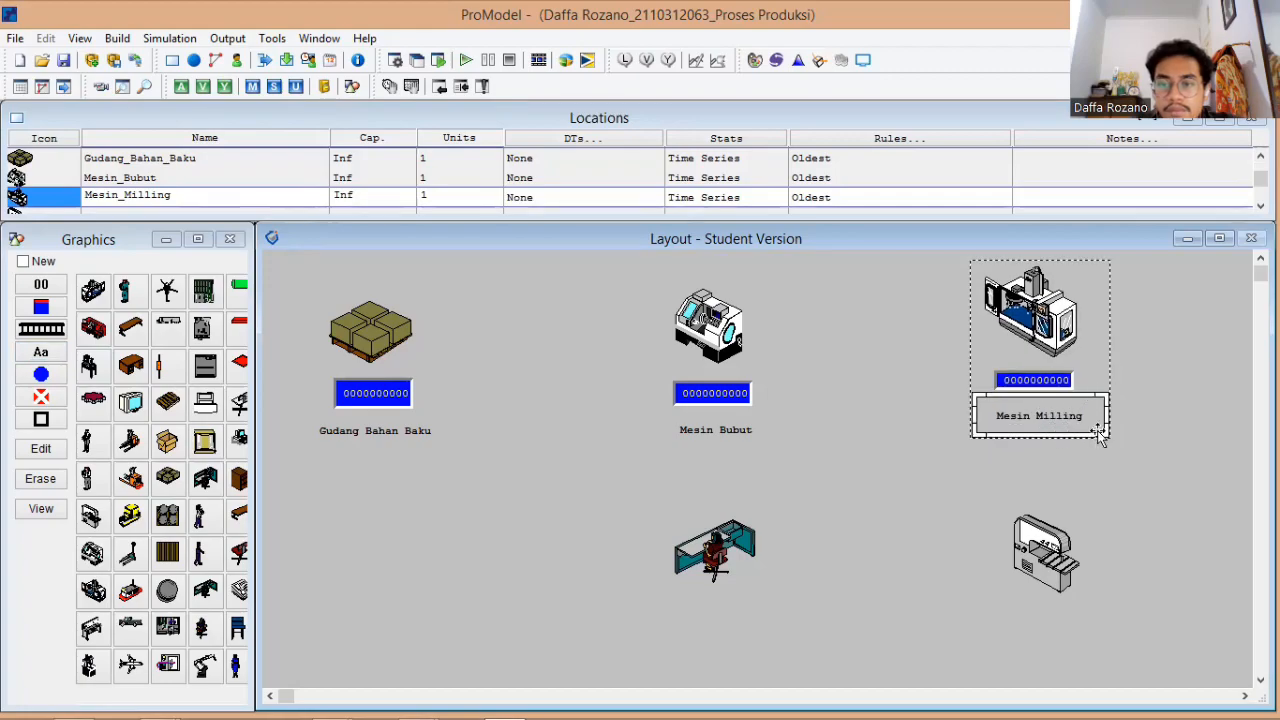
pyautogui.moveTo(1091, 435)
pyautogui.mouseDown()
pyautogui.moveTo(1091, 450)
pyautogui.moveTo(1091, 424)
pyautogui.mouseUp()
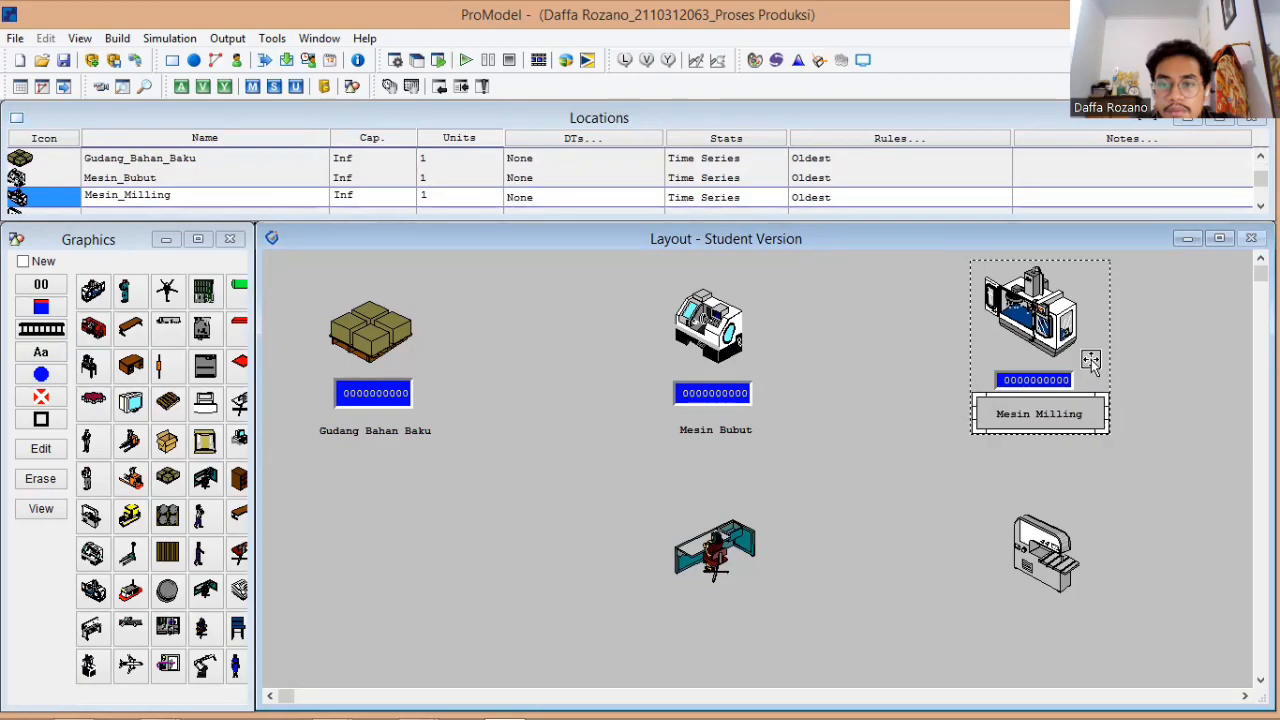
pyautogui.moveTo(1087, 359); pyautogui.dragTo(1086, 371)
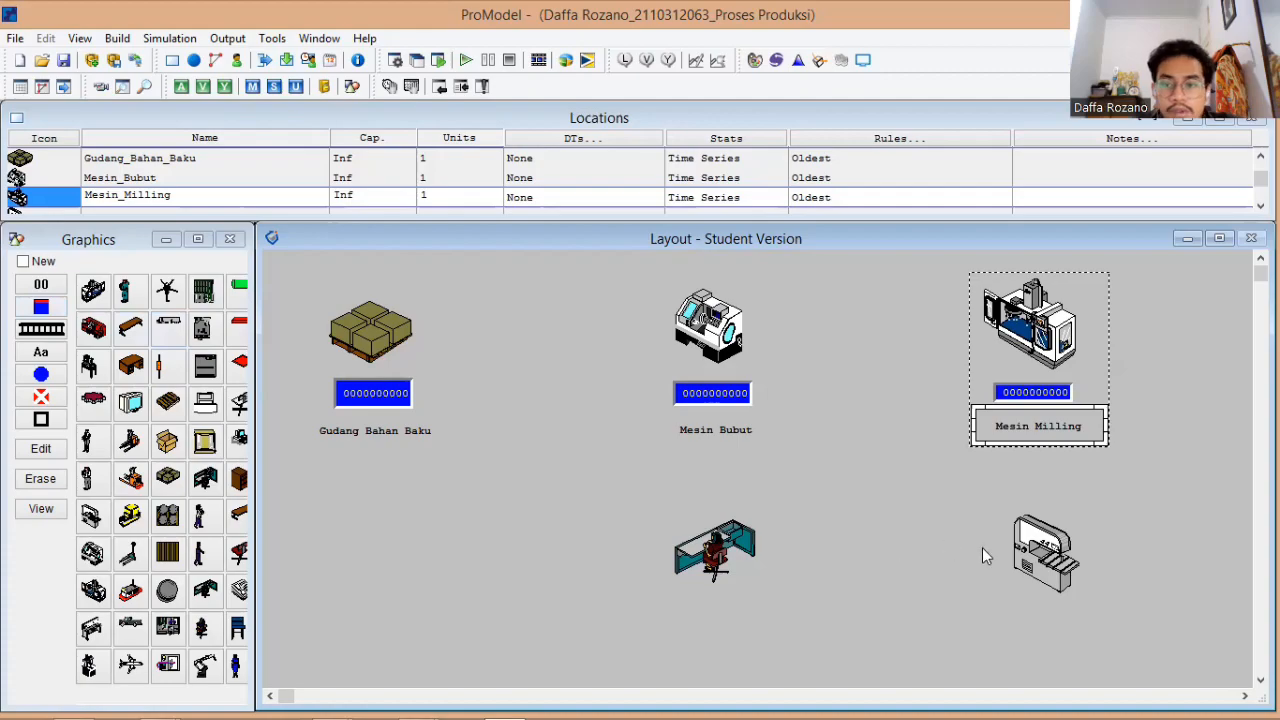
# - Add a counter and a name label to Mesin_Finishing, stacked below its machine icon
pyautogui.click(1024, 554)
pyautogui.click(26, 288)
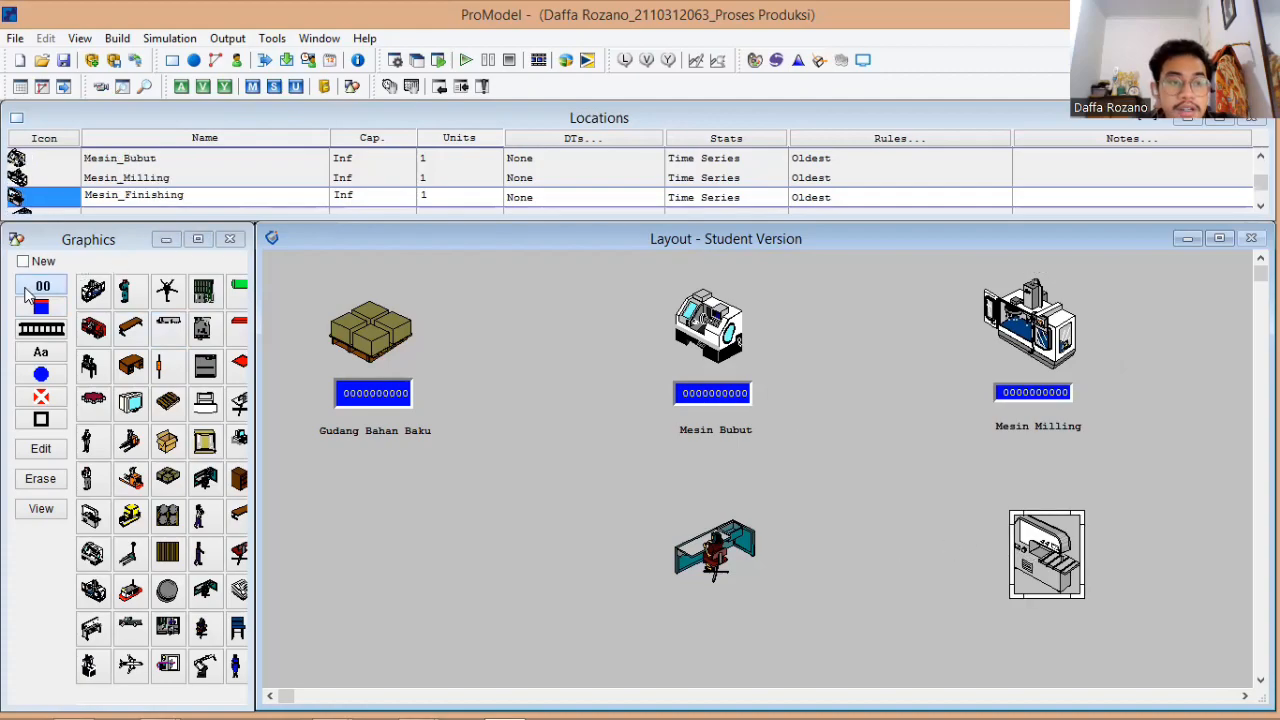
pyautogui.click(1055, 545)
pyautogui.moveTo(1055, 545); pyautogui.dragTo(1053, 621)
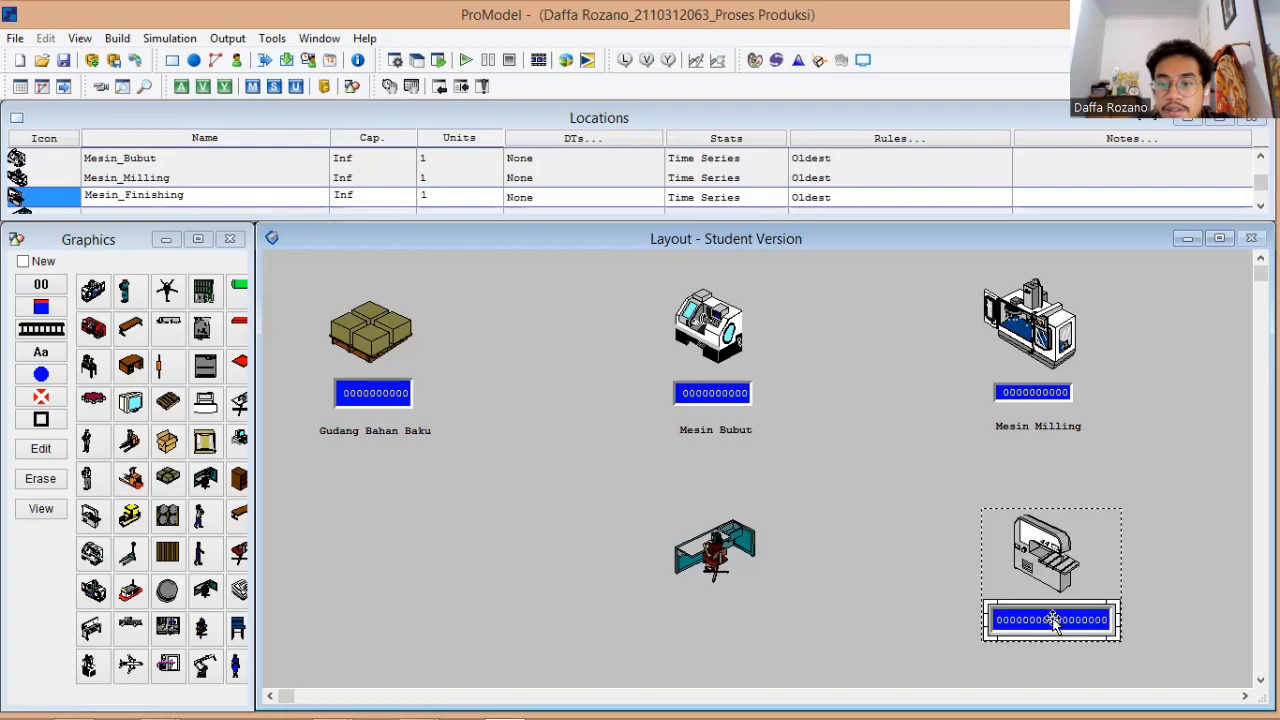
pyautogui.click(38, 356)
pyautogui.doubleClick(1060, 552)
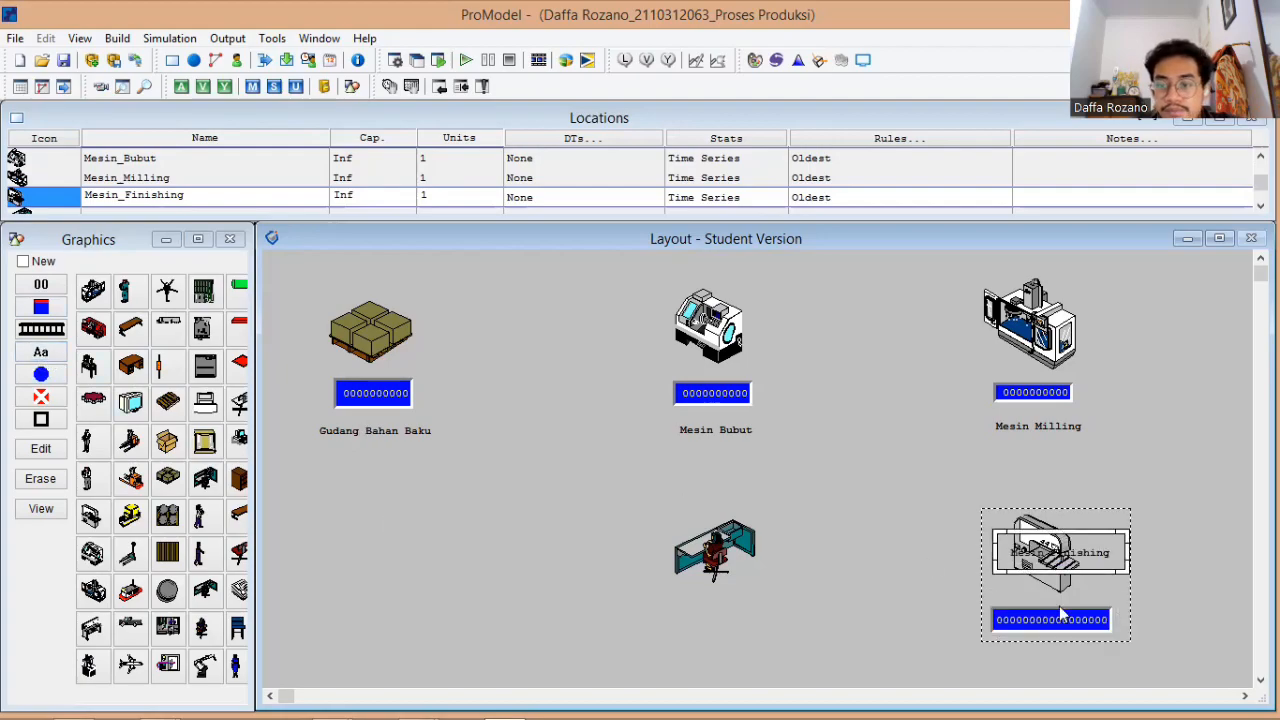
pyautogui.click(1225, 617)
pyautogui.moveTo(1060, 552); pyautogui.dragTo(1073, 648)
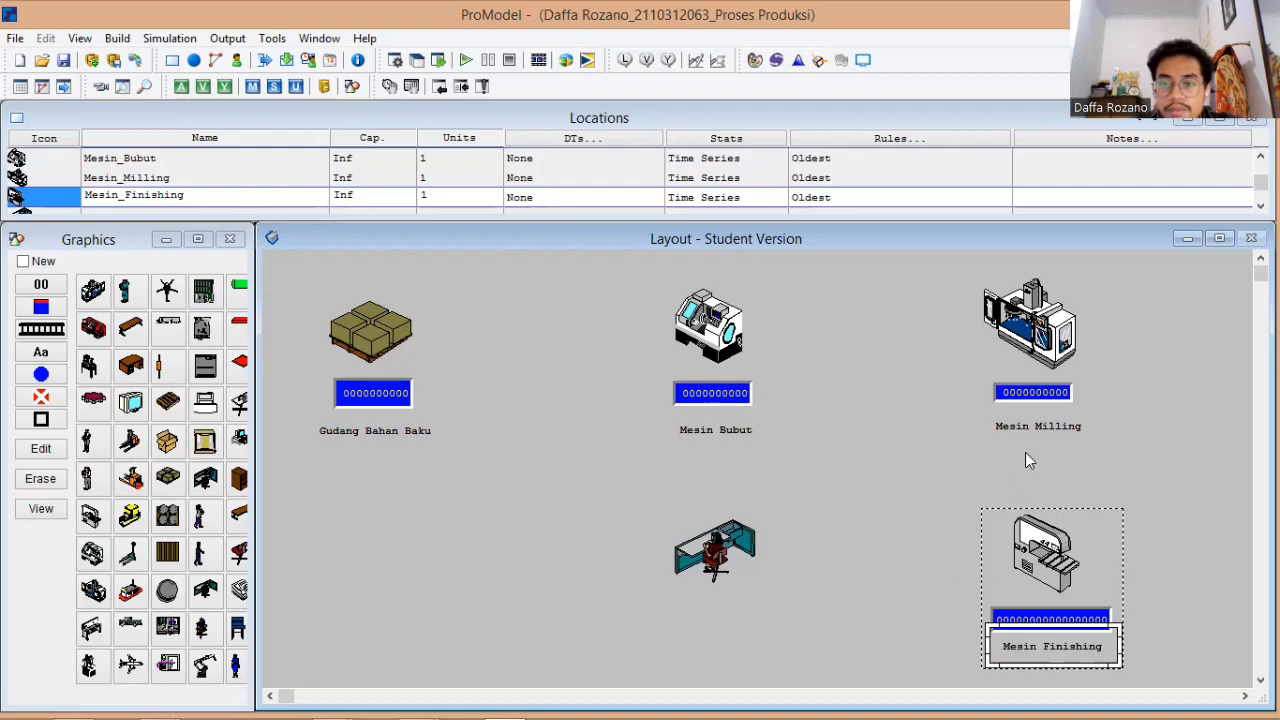
# - Centre the Mesin_Milling counter under its icon, then narrow the Mesin_Finishing counter and align it with its name label
pyautogui.click(1055, 397)
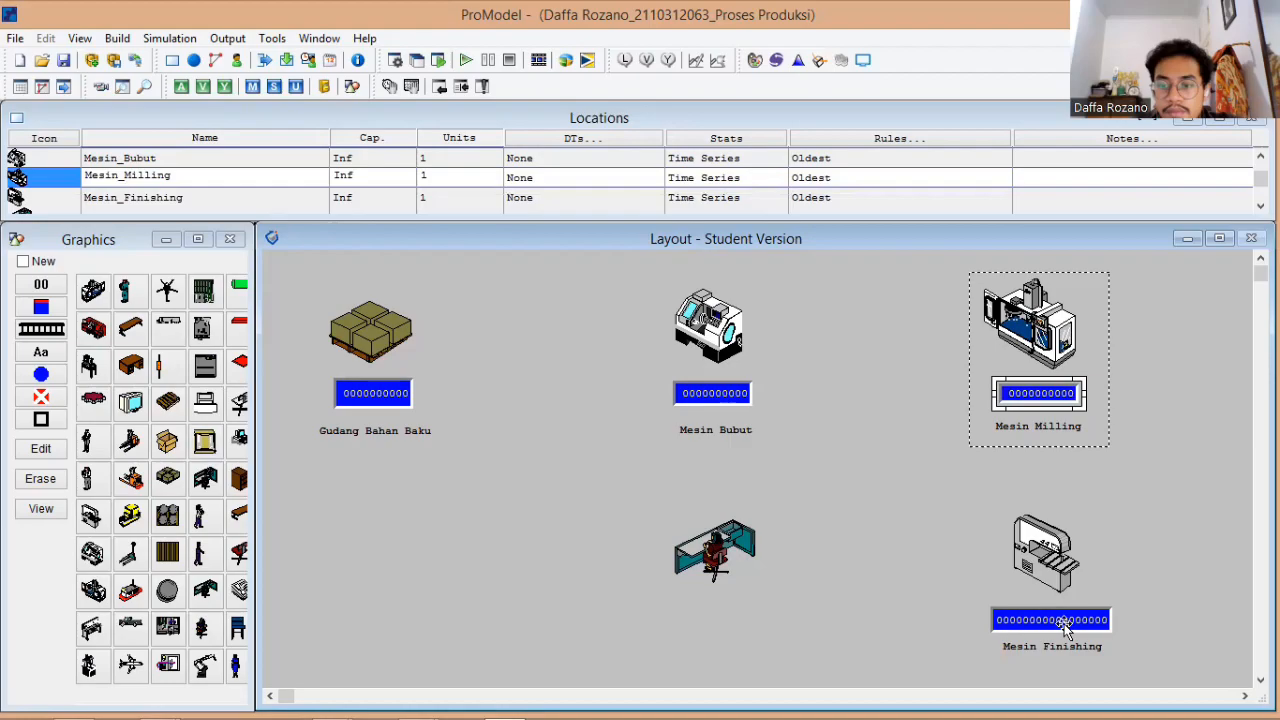
pyautogui.click(1062, 621)
pyautogui.moveTo(1115, 623); pyautogui.dragTo(1107, 624)
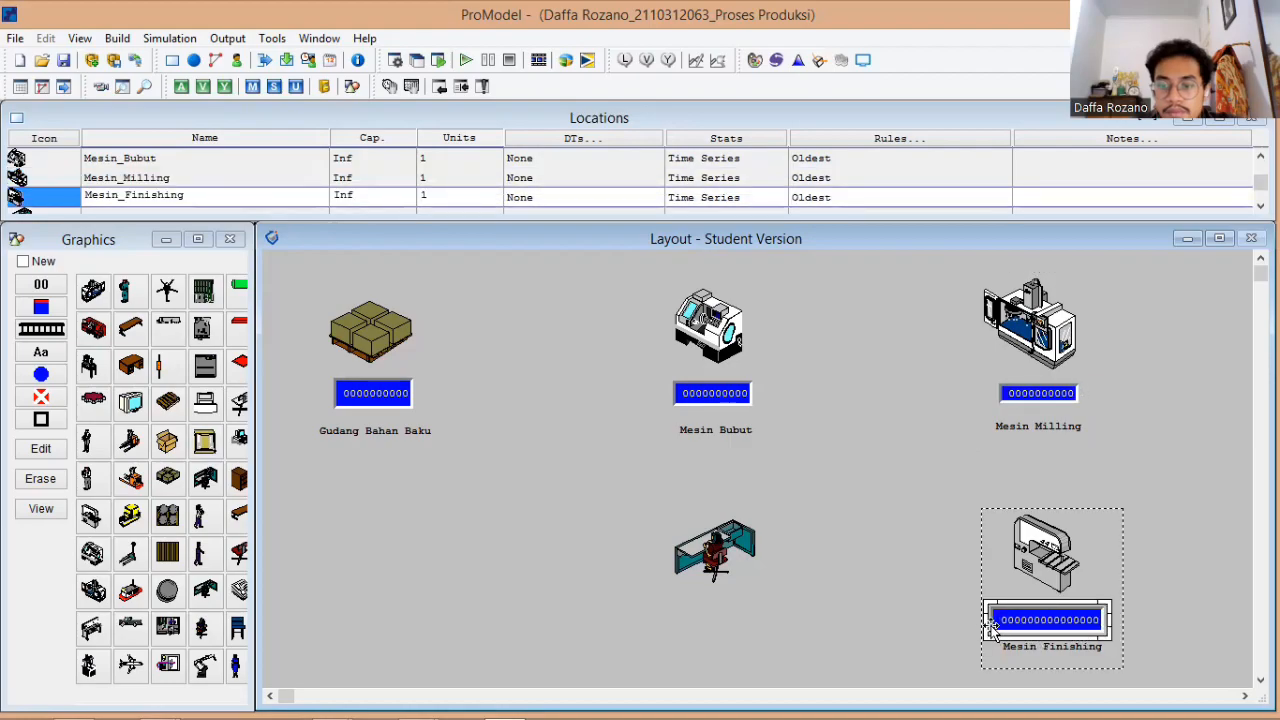
pyautogui.moveTo(980, 624); pyautogui.dragTo(1041, 649)
pyautogui.click(1038, 650)
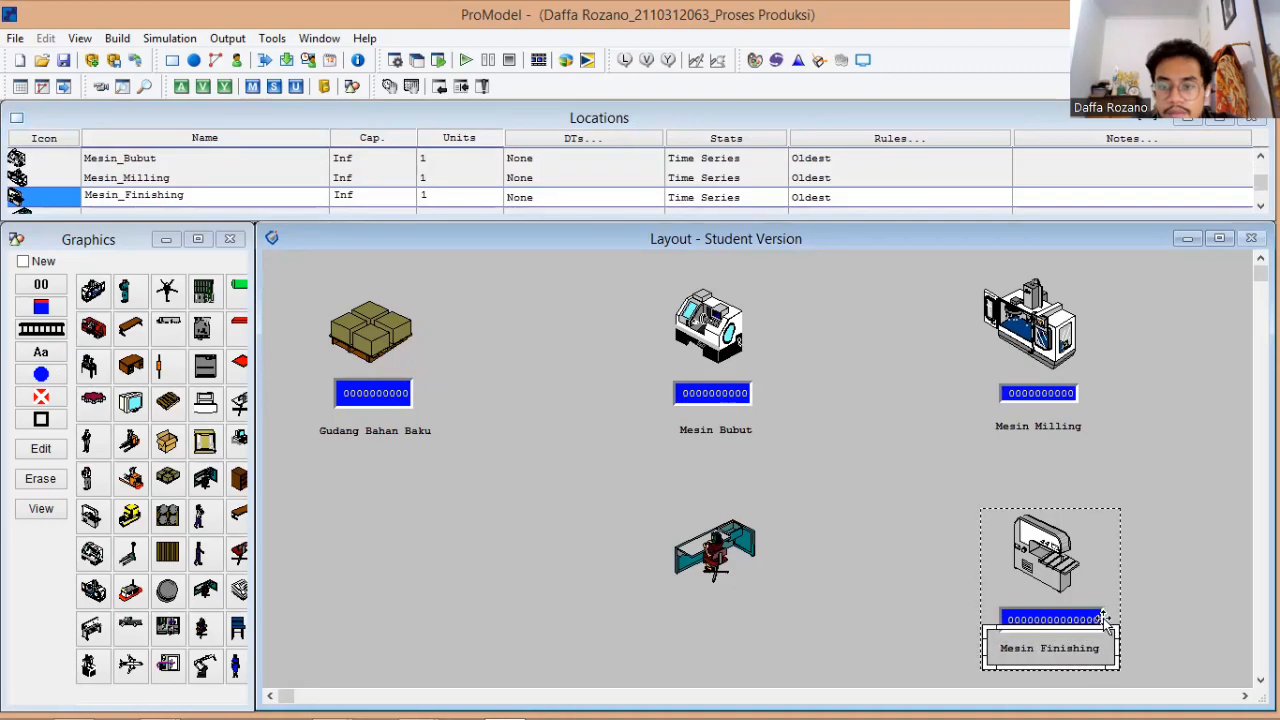
pyautogui.click(1103, 618)
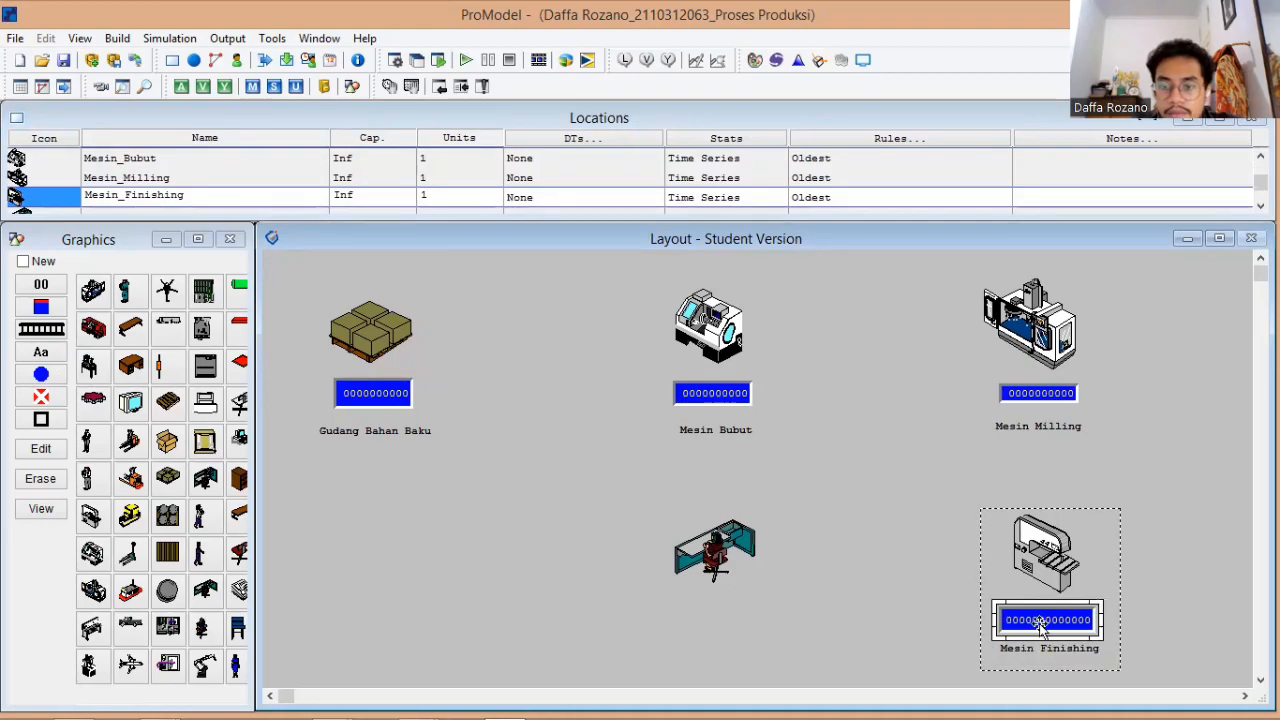
pyautogui.moveTo(993, 619); pyautogui.dragTo(998, 621)
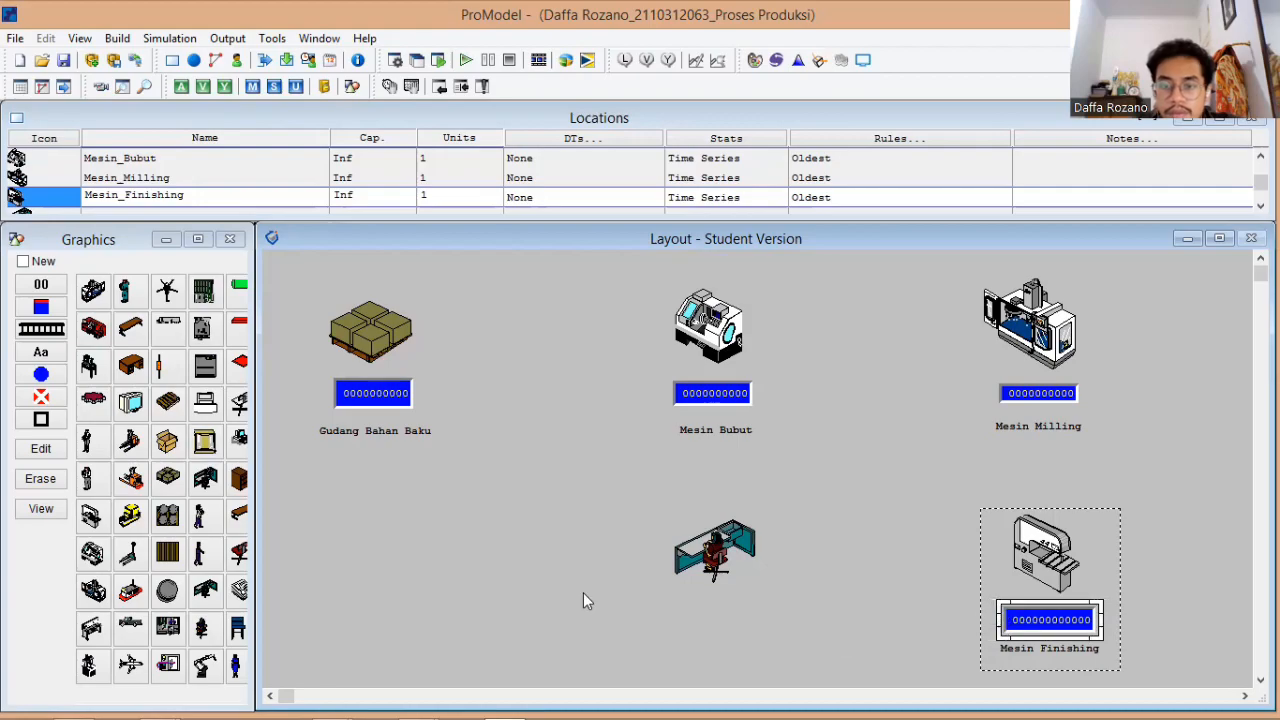
# - Add a counter with the default appearance and a name label to Stasiun_QC, stacked below the desk icon
pyautogui.click(714, 550)
pyautogui.click(41, 285)
pyautogui.doubleClick(716, 548)
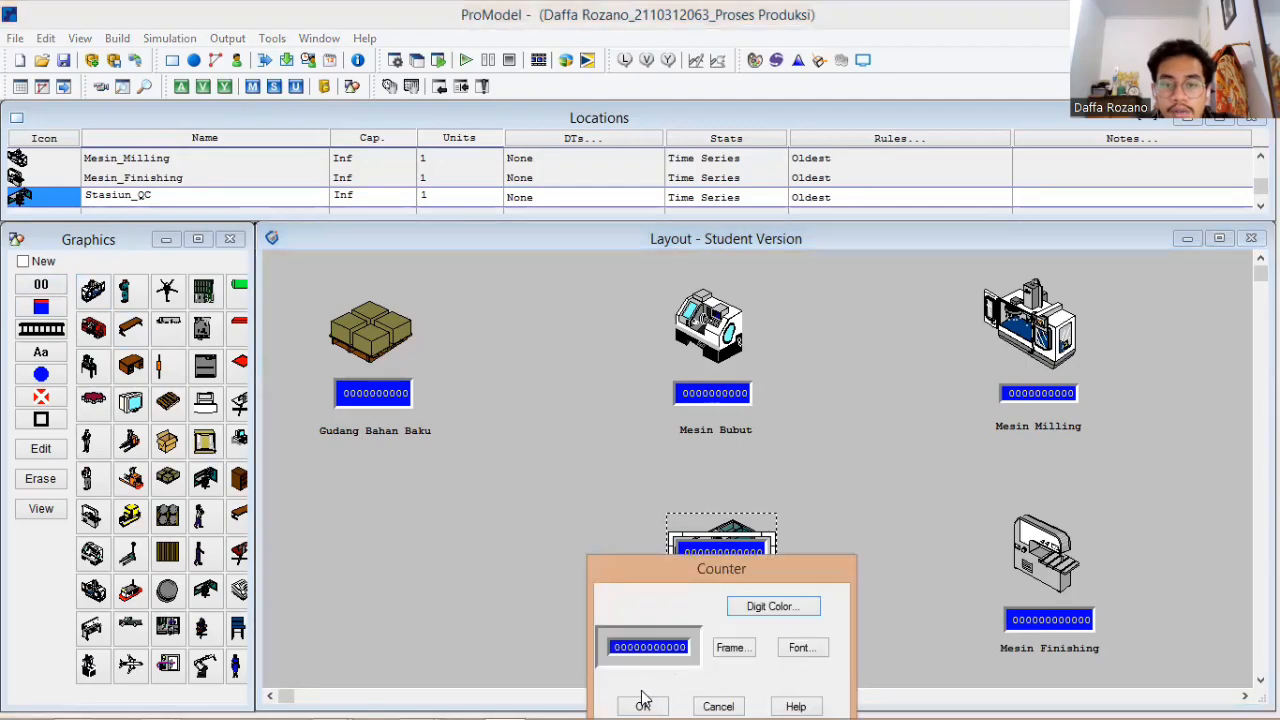
pyautogui.click(643, 704)
pyautogui.moveTo(737, 530); pyautogui.dragTo(737, 625)
pyautogui.click(41, 352)
pyautogui.moveTo(728, 560); pyautogui.dragTo(722, 645)
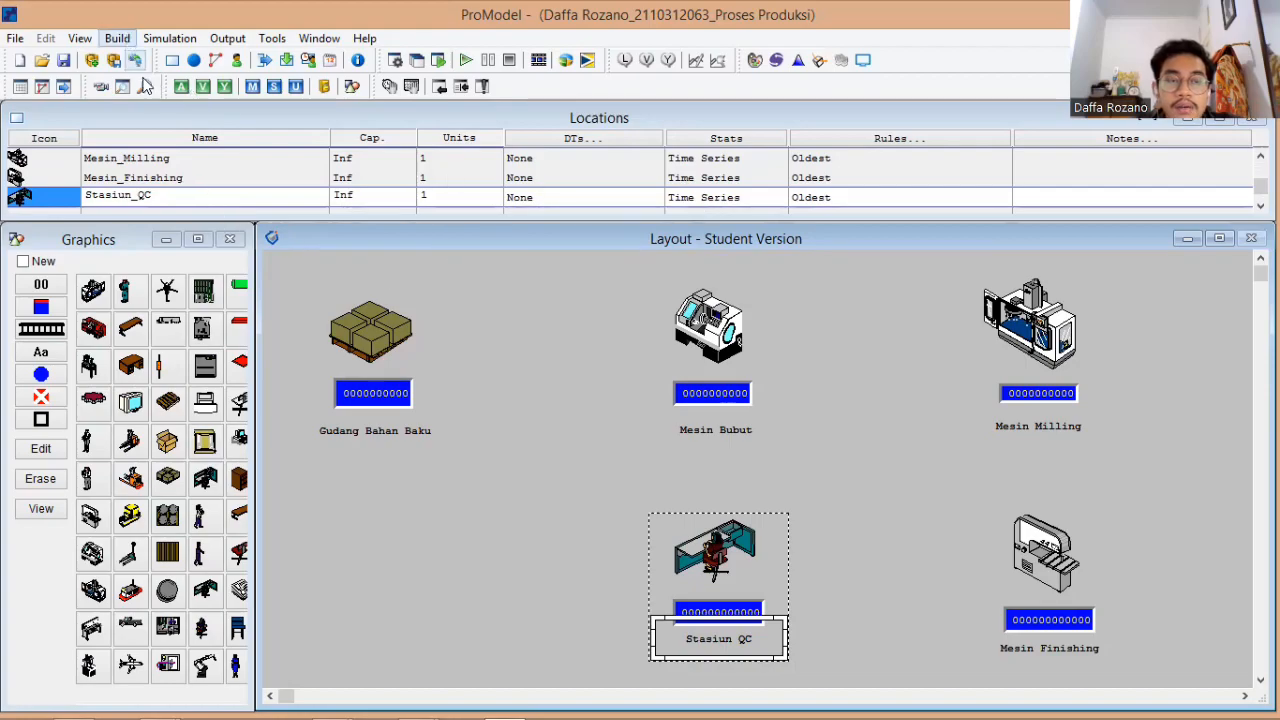
# - Open the model's entity definitions and create a new entity with the PalletBarrels_top graphic
pyautogui.click(117, 38)
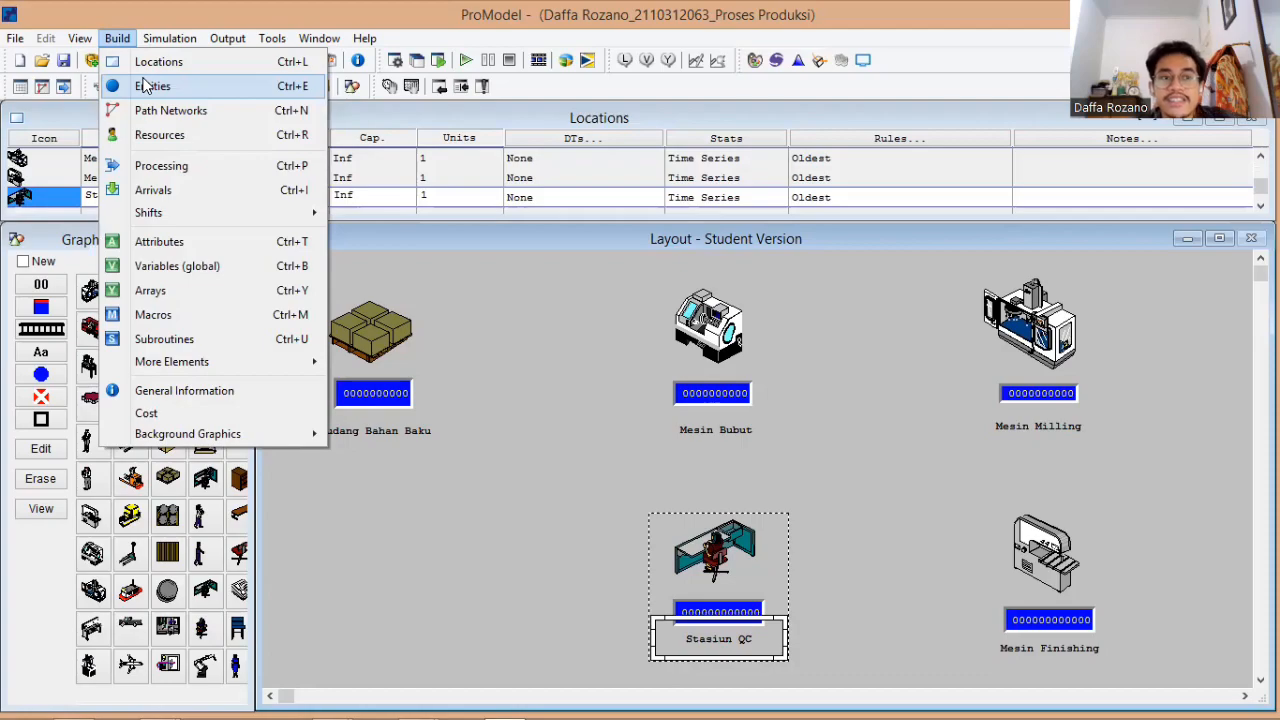
pyautogui.click(145, 86)
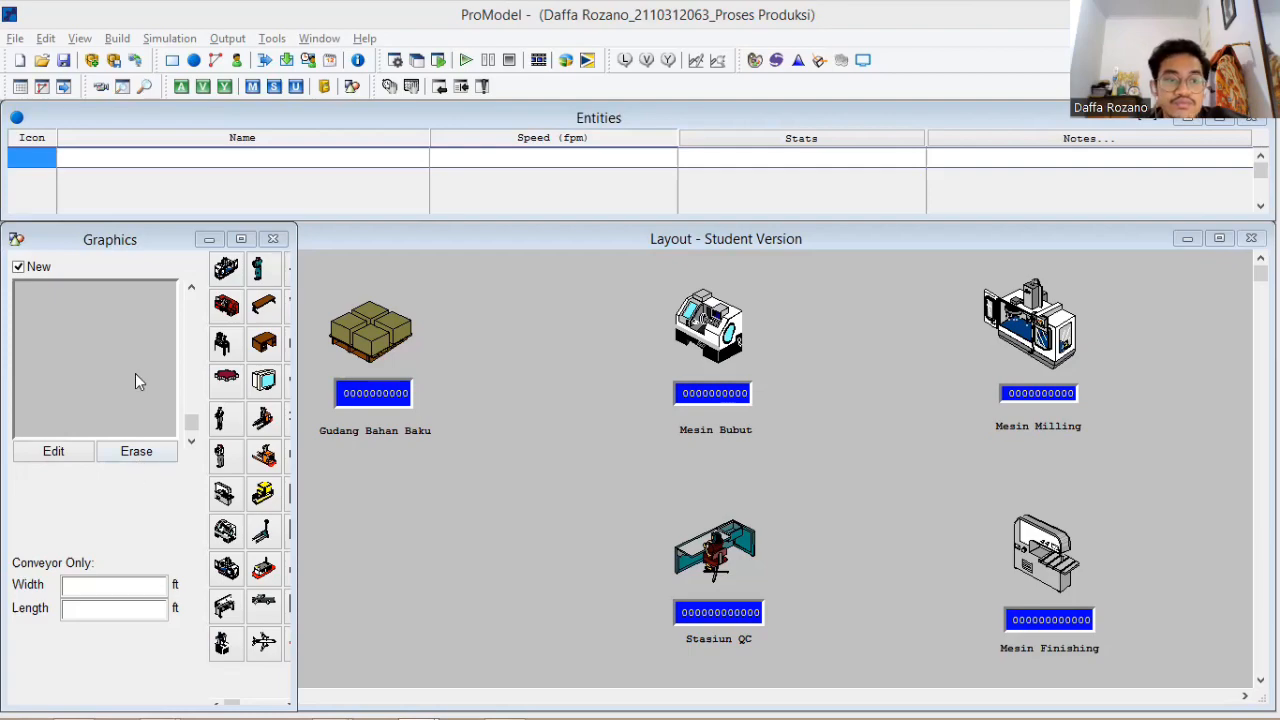
pyautogui.click(242, 700)
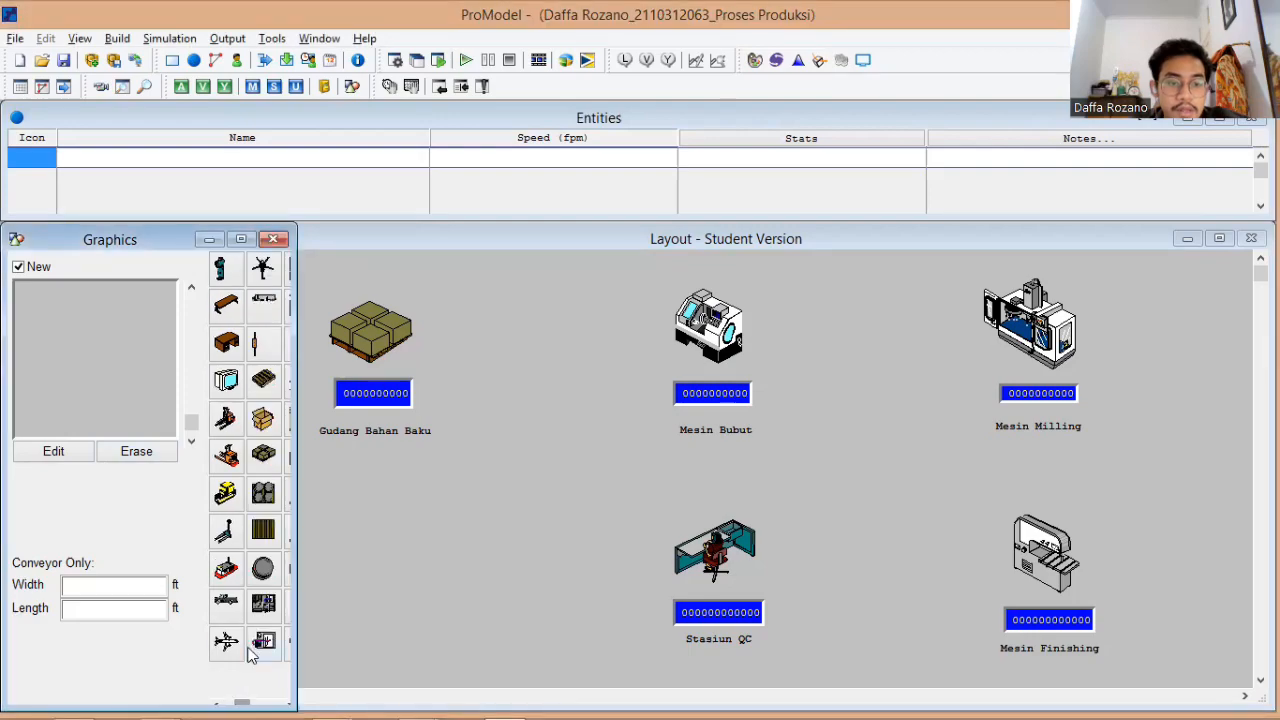
pyautogui.click(264, 495)
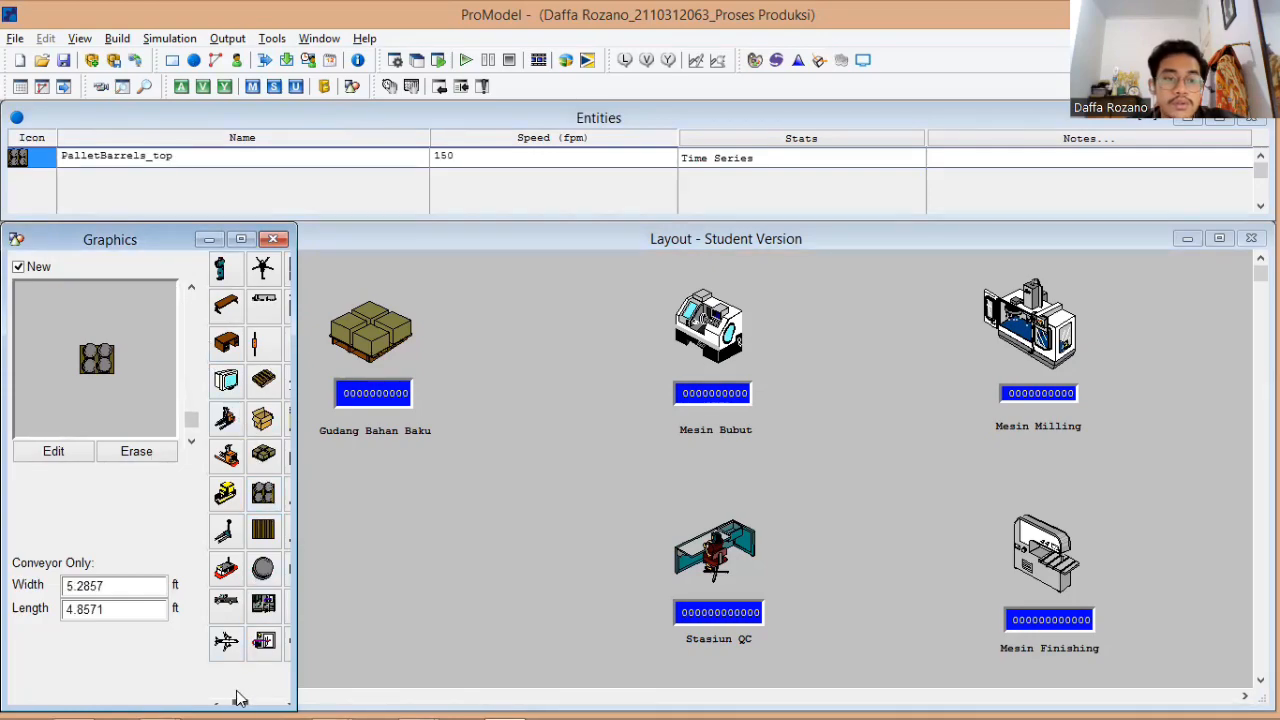
# - Create two more entities, using the Barrel_top and Gear graphics
pyautogui.click(268, 576)
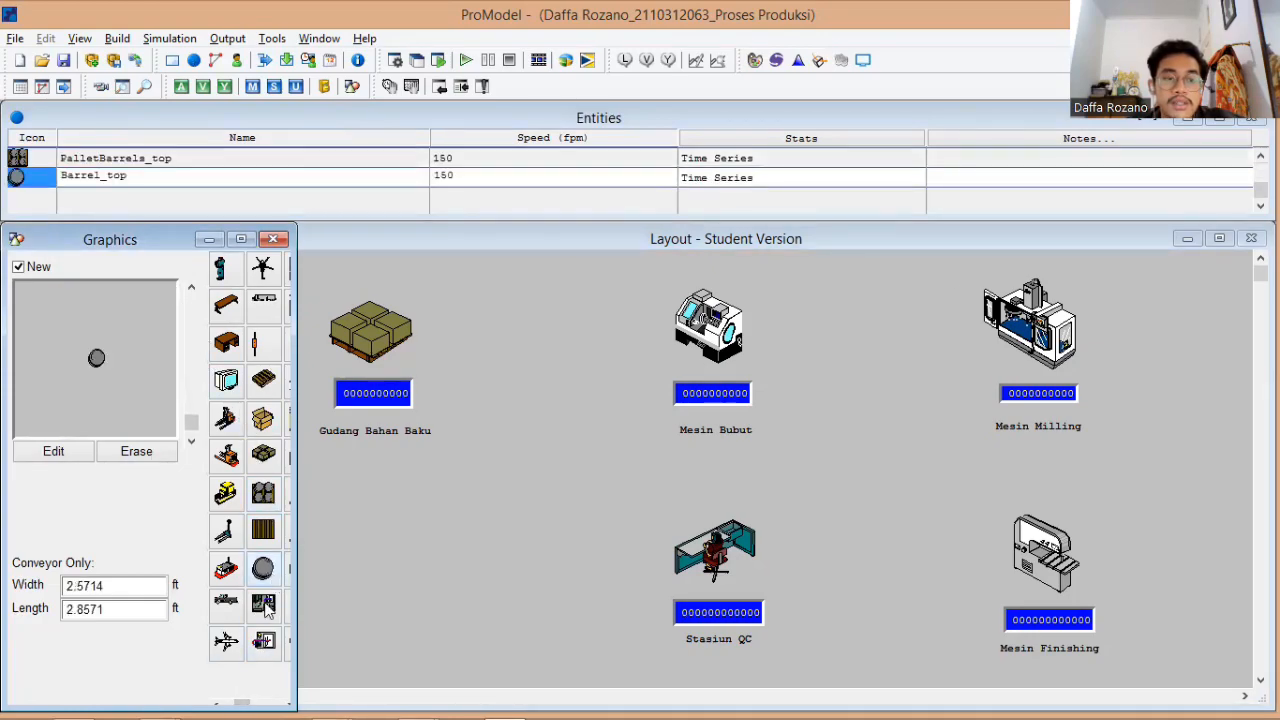
pyautogui.click(214, 696)
pyautogui.click(227, 379)
# - Rename the pallet barrels, barrel and gear entities as Bahan_Baku, Gear_Setengah_Jadi and Komponen_Gear
pyautogui.click(111, 159)
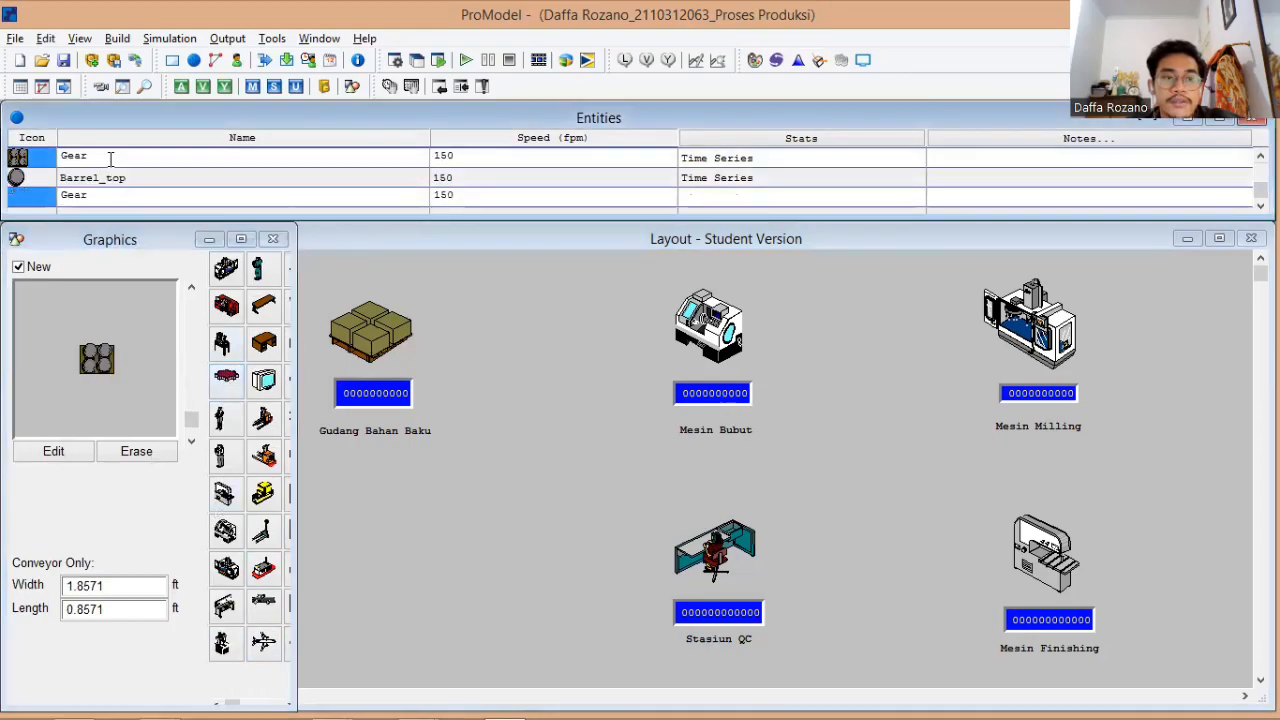
pyautogui.write('Bahan_Baku')
pyautogui.click(112, 172)
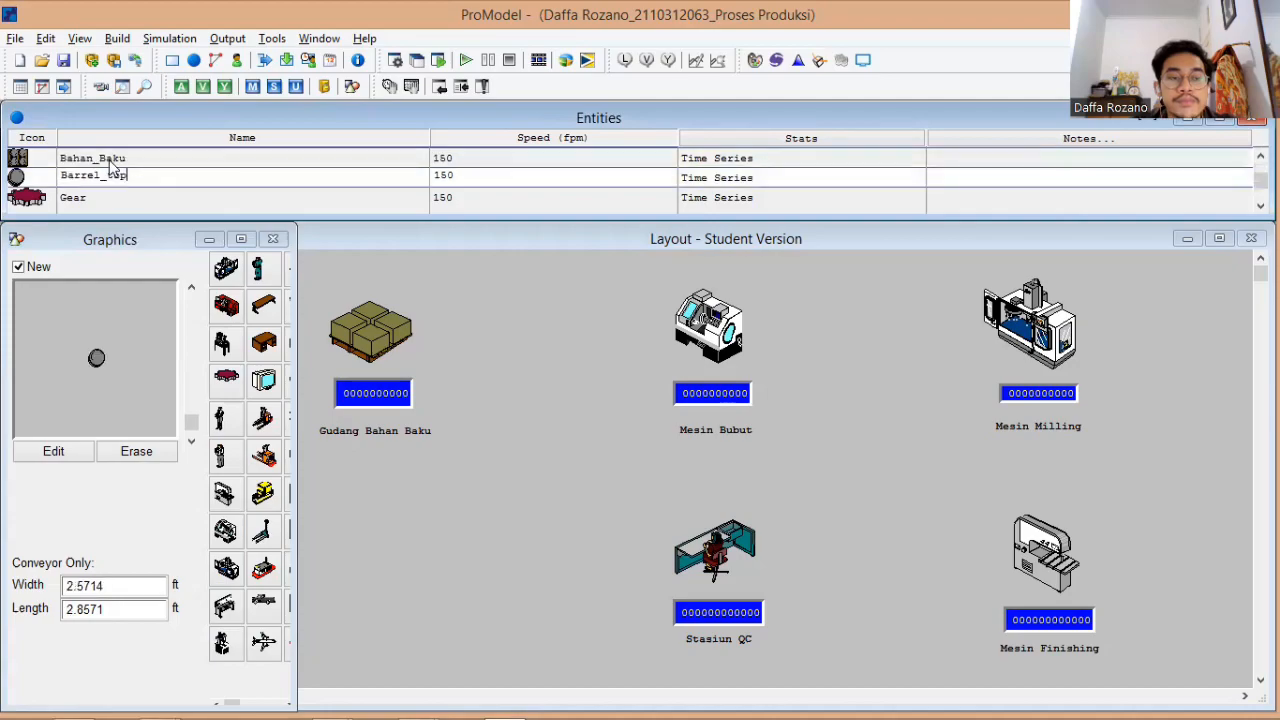
pyautogui.write('Gear_Setengah_Jadi')
pyautogui.press('Down')
pyautogui.hotkey('shift', 'Home')
pyautogui.write('Komponen_G')
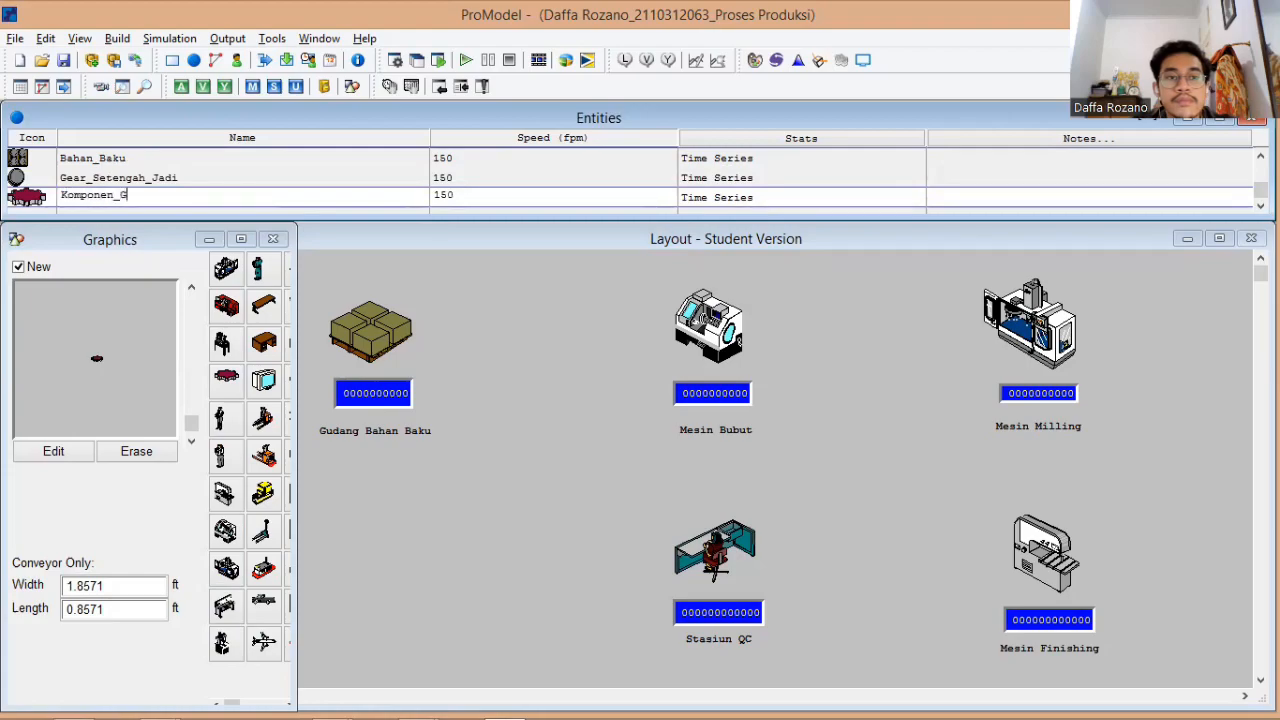
pyautogui.press('Return')
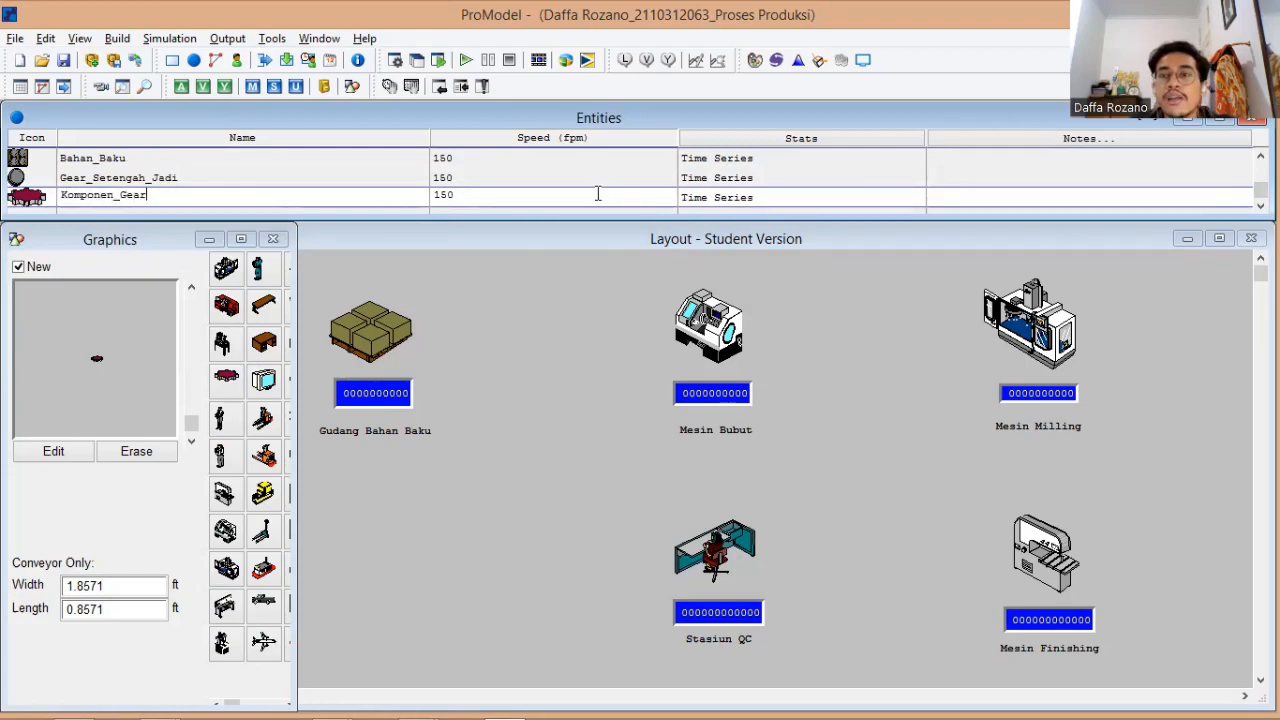
# - Set the speed of Bahan_Baku, Gear_Setengah_Jadi and Komponen_Gear to 108 fpm each
pyautogui.click(516, 160)
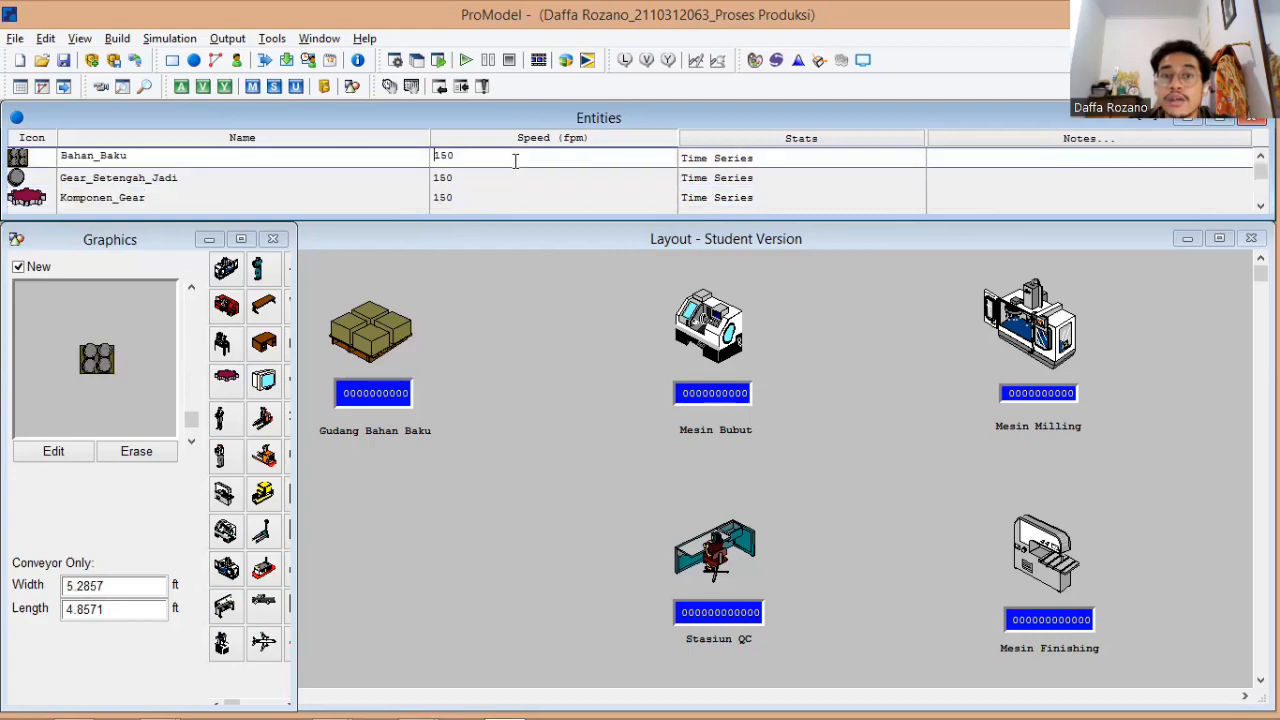
pyautogui.write('10')
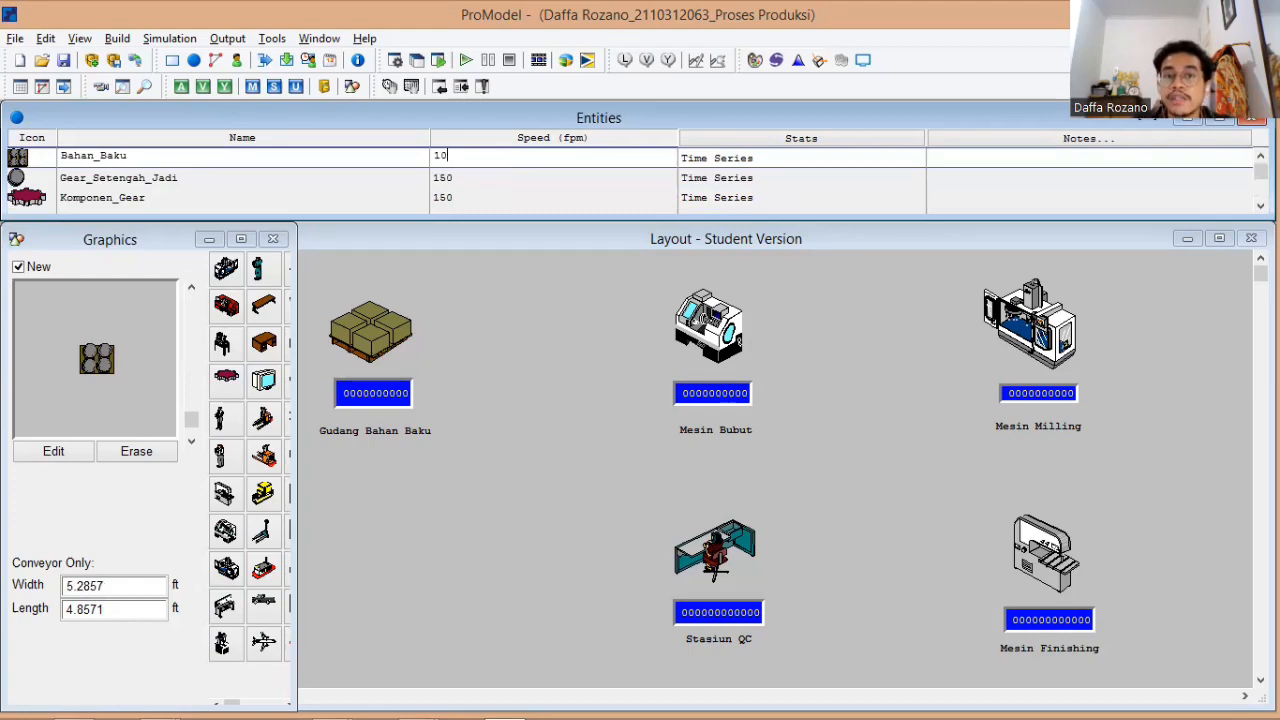
pyautogui.press('Return')
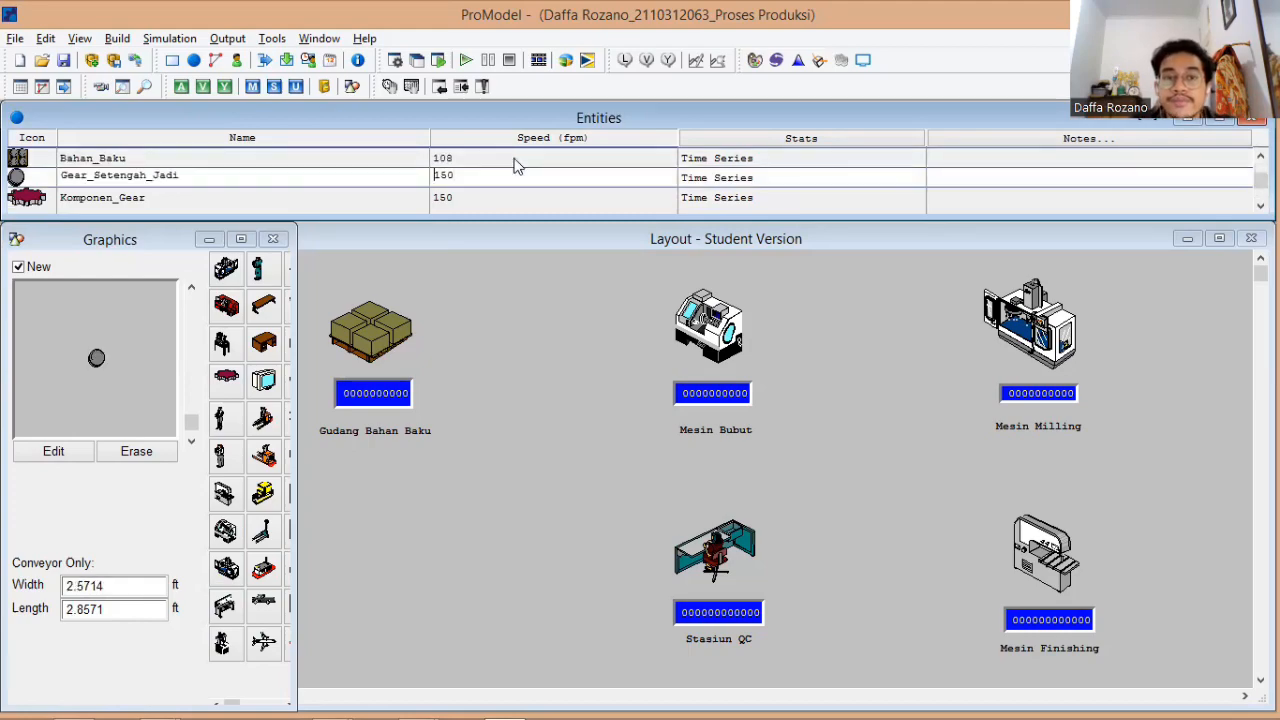
pyautogui.press('BackSpace')
pyautogui.write('108')
pyautogui.press('Return')
pyautogui.press('BackSpace')
pyautogui.press('BackSpace')
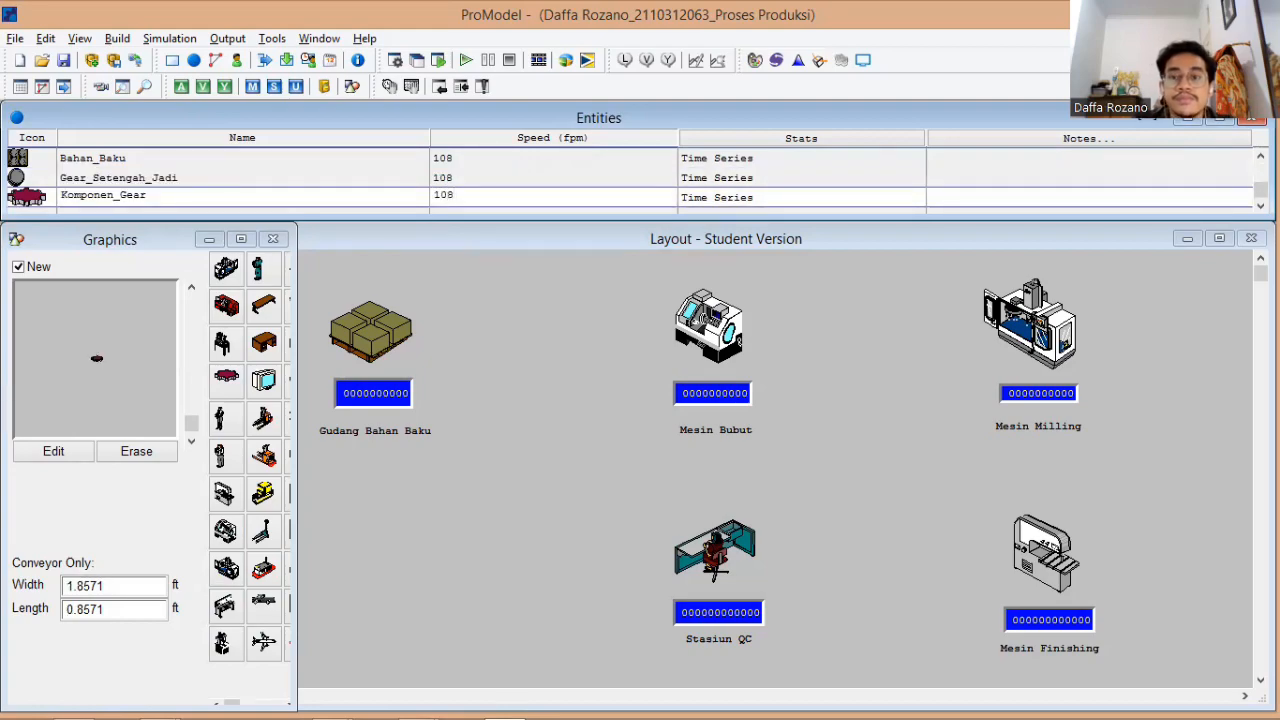
pyautogui.click(793, 470)
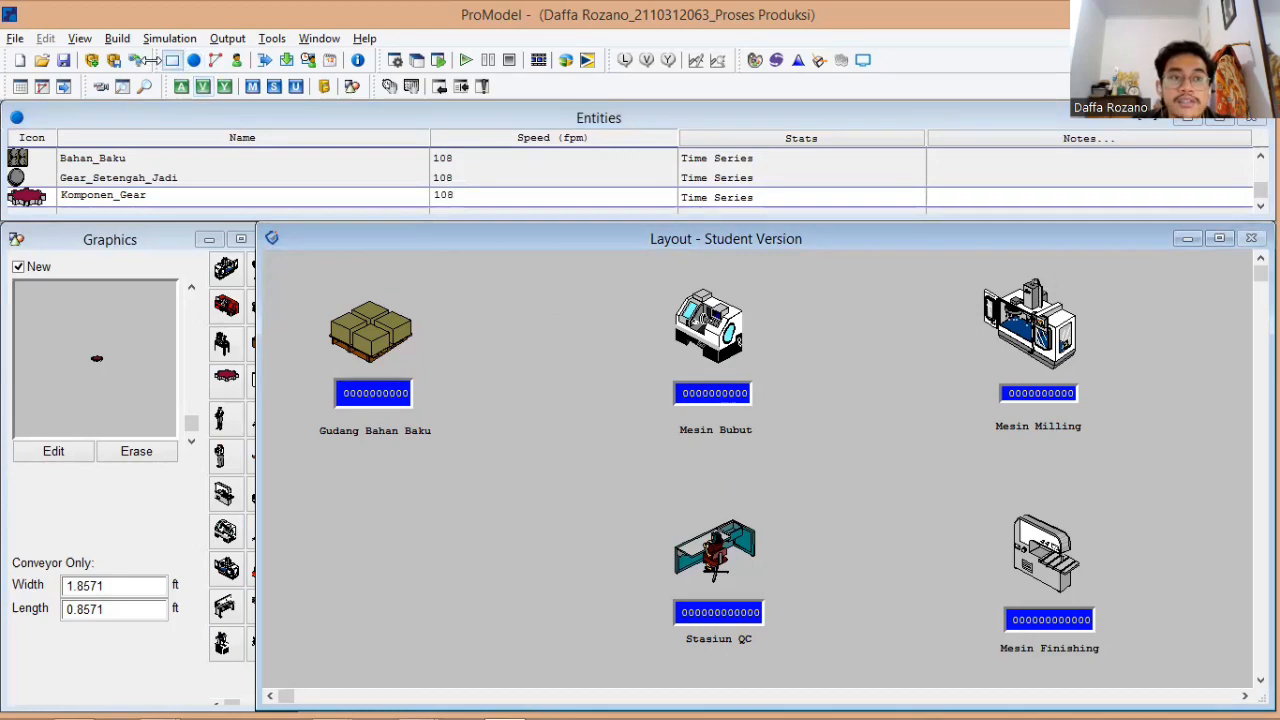
# - Open the path network definitions, draw a path from Gudang Bahan Baku to Mesin Bubut, and name the network Jalur_A
pyautogui.click(123, 45)
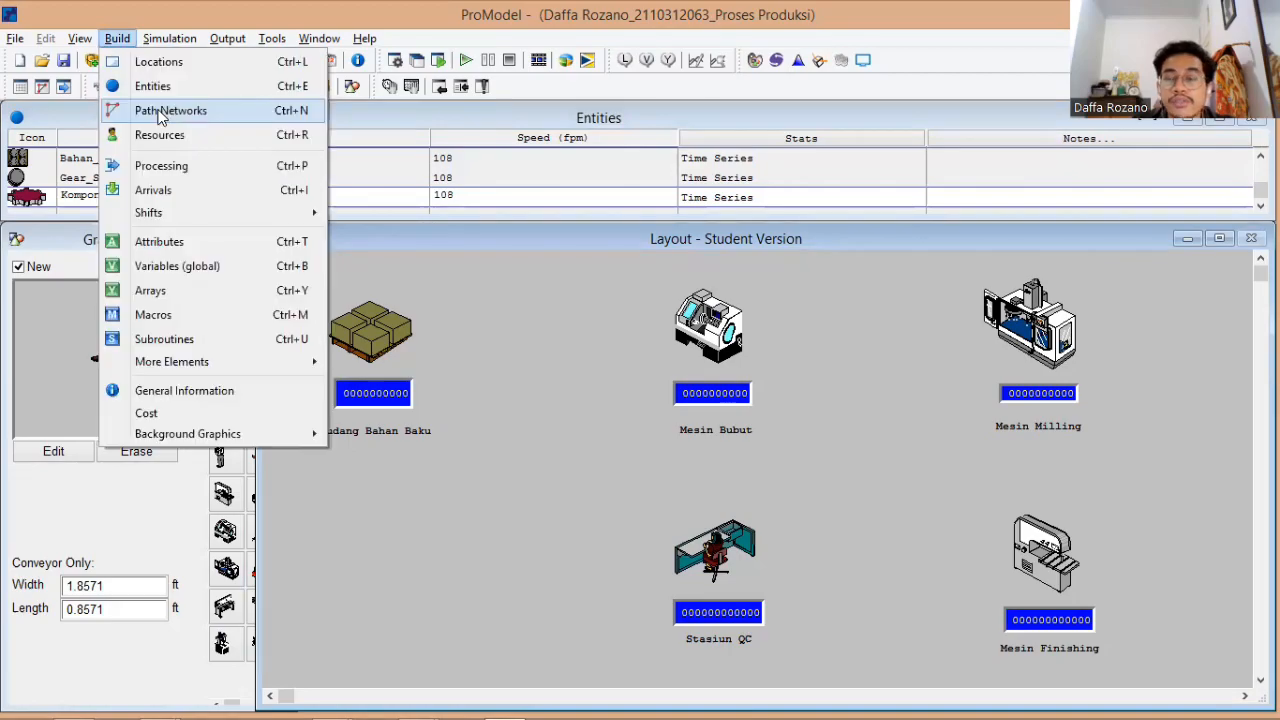
pyautogui.click(160, 112)
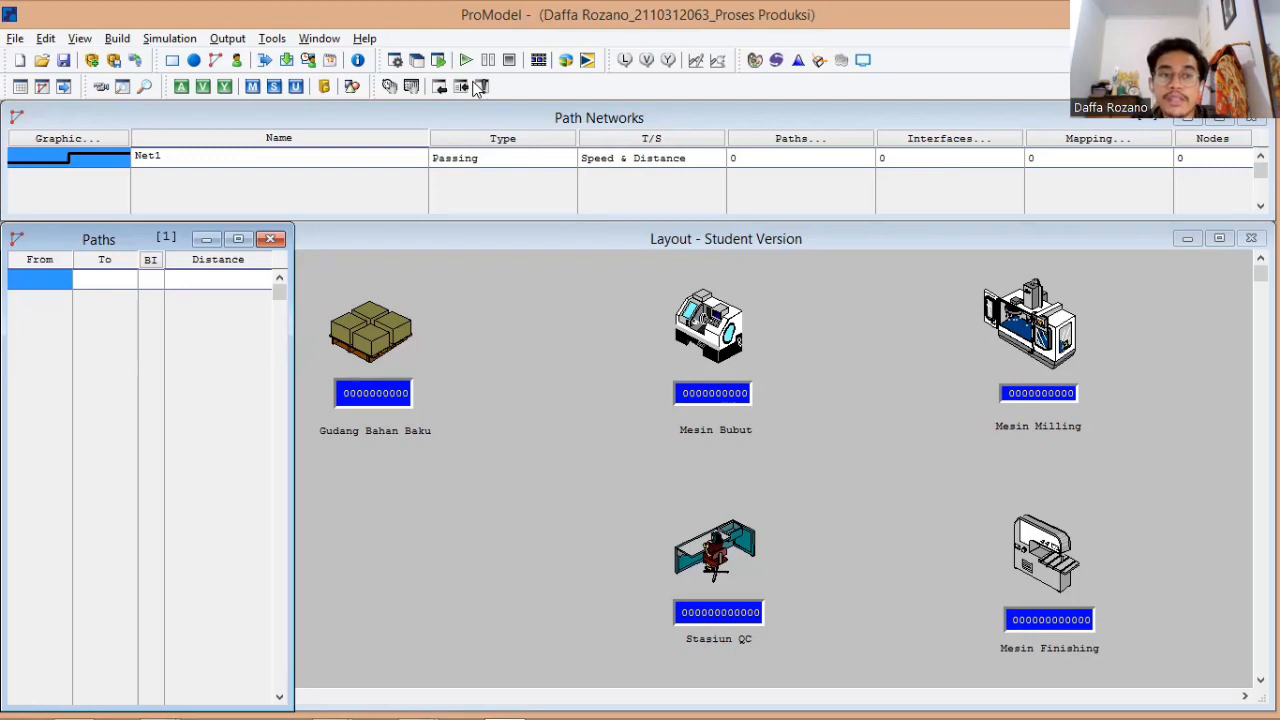
pyautogui.click(375, 333)
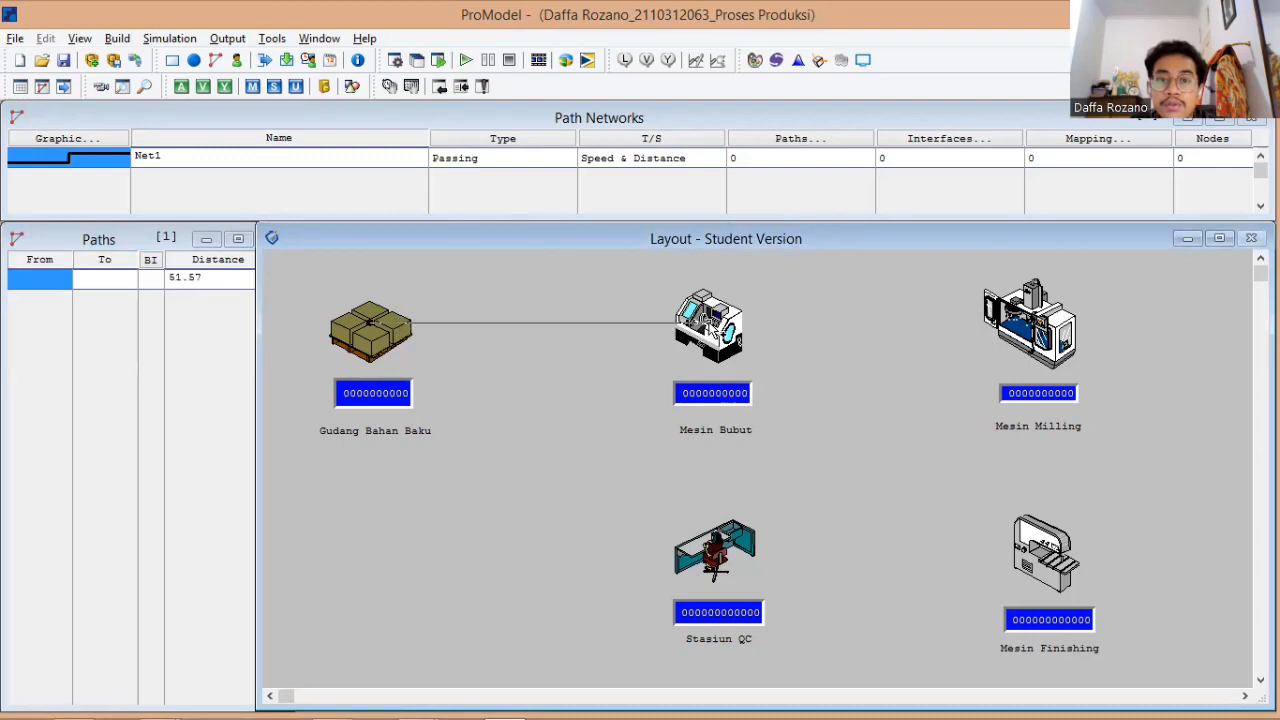
pyautogui.rightClick(682, 322)
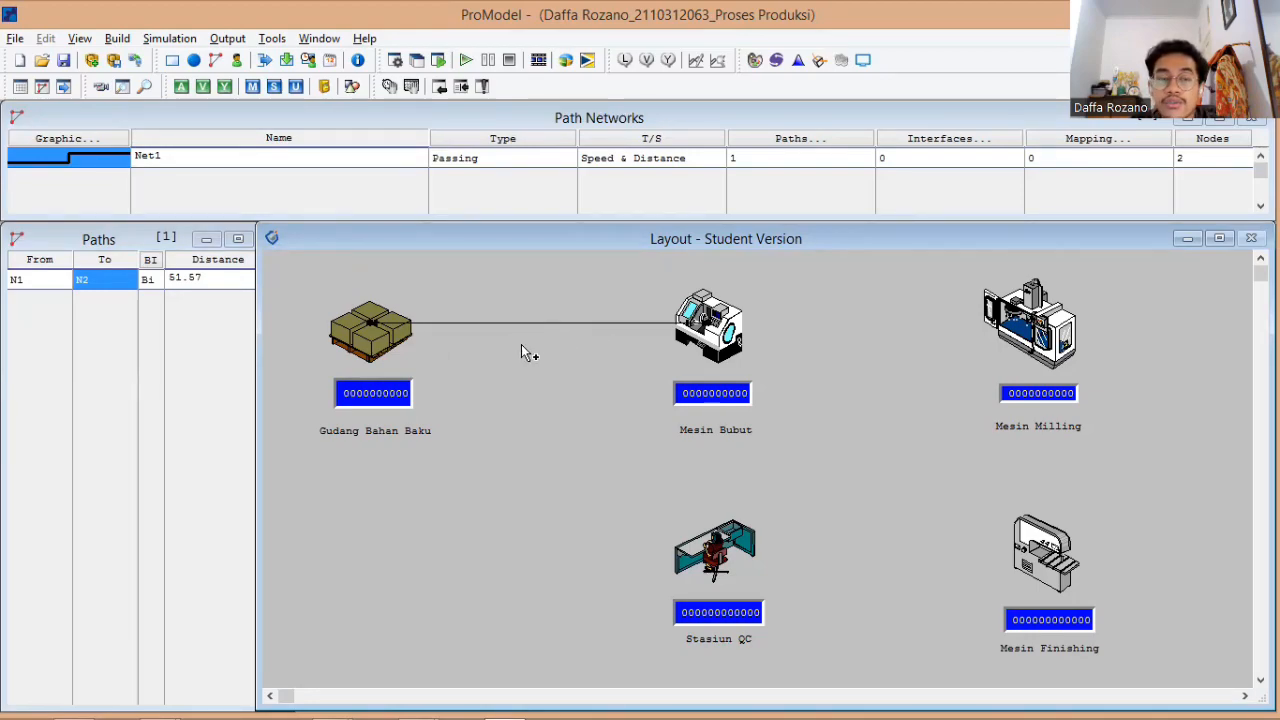
pyautogui.click(199, 163)
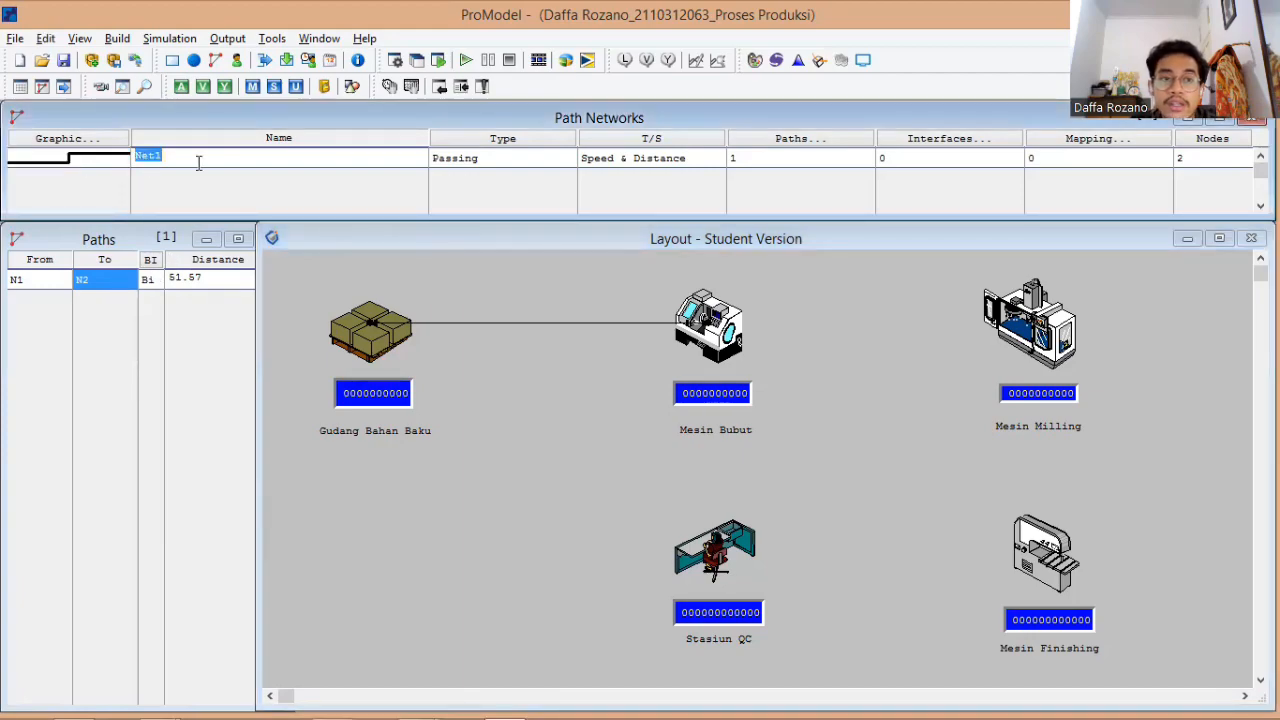
pyautogui.write('Jalur_A')
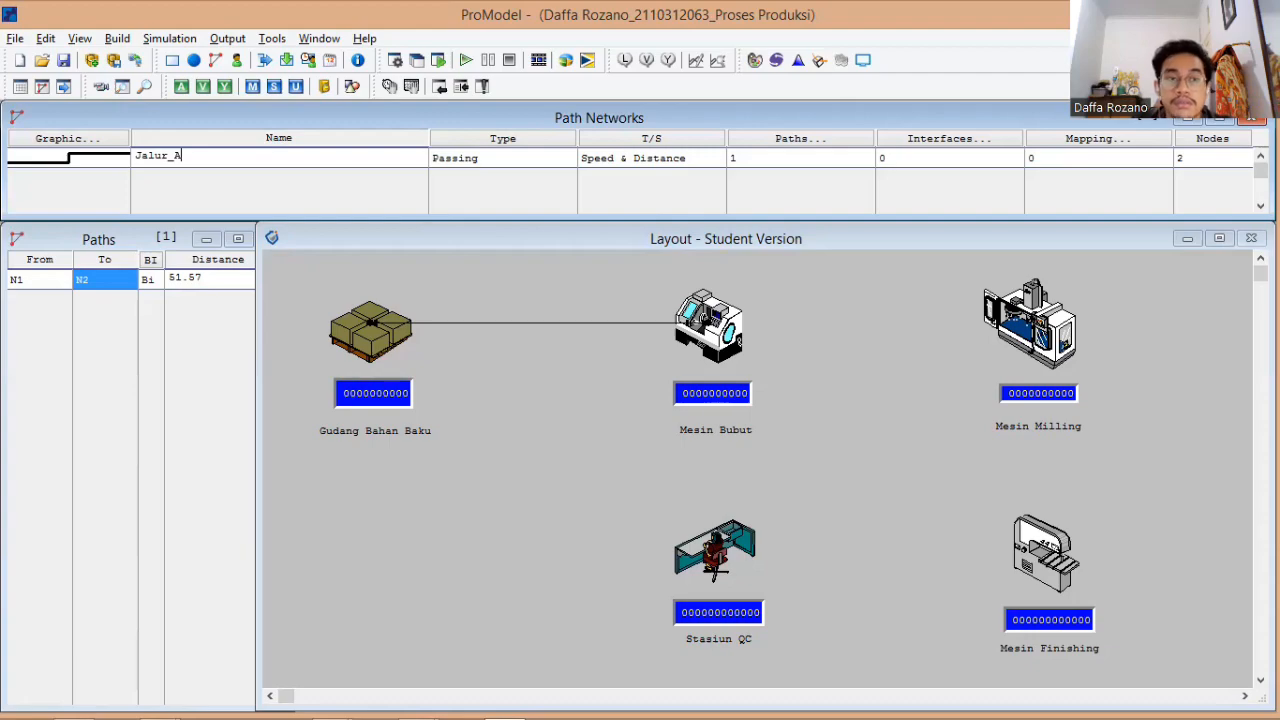
# - Add a second path network from Mesin Bubut to Mesin Milling and name it Jalur_B
pyautogui.click(118, 178)
pyautogui.click(160, 178)
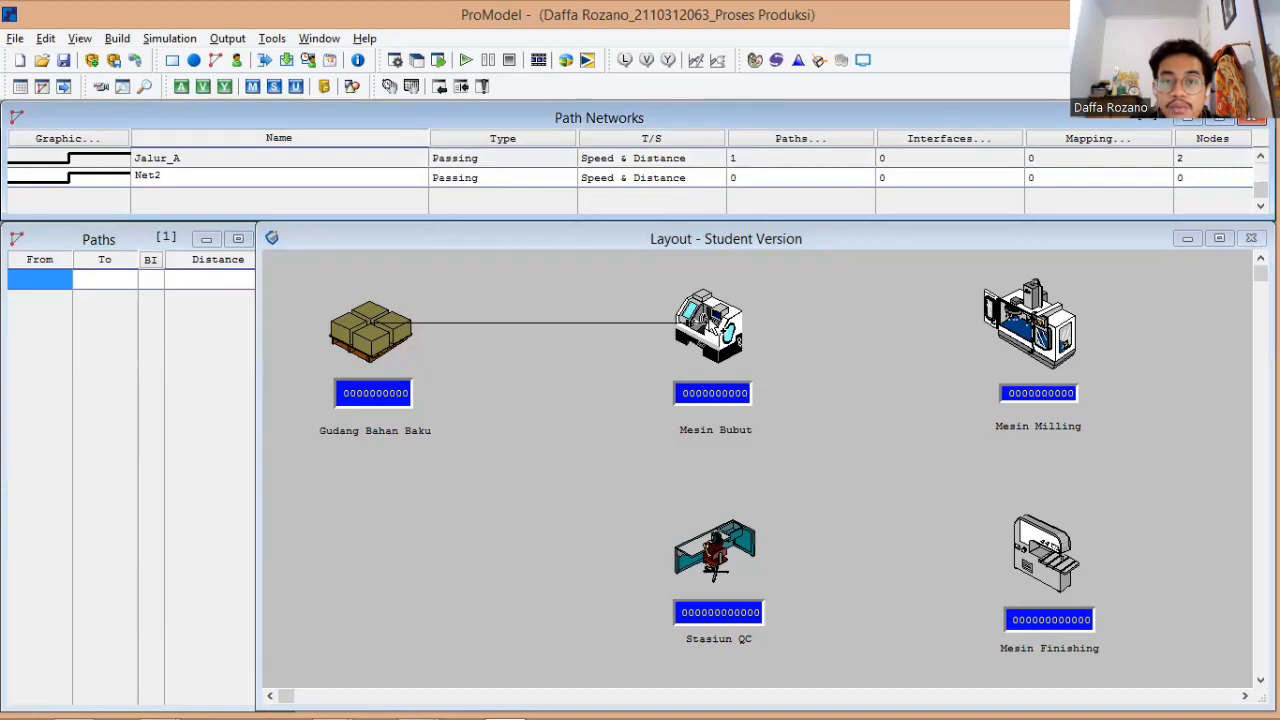
pyautogui.click(710, 325)
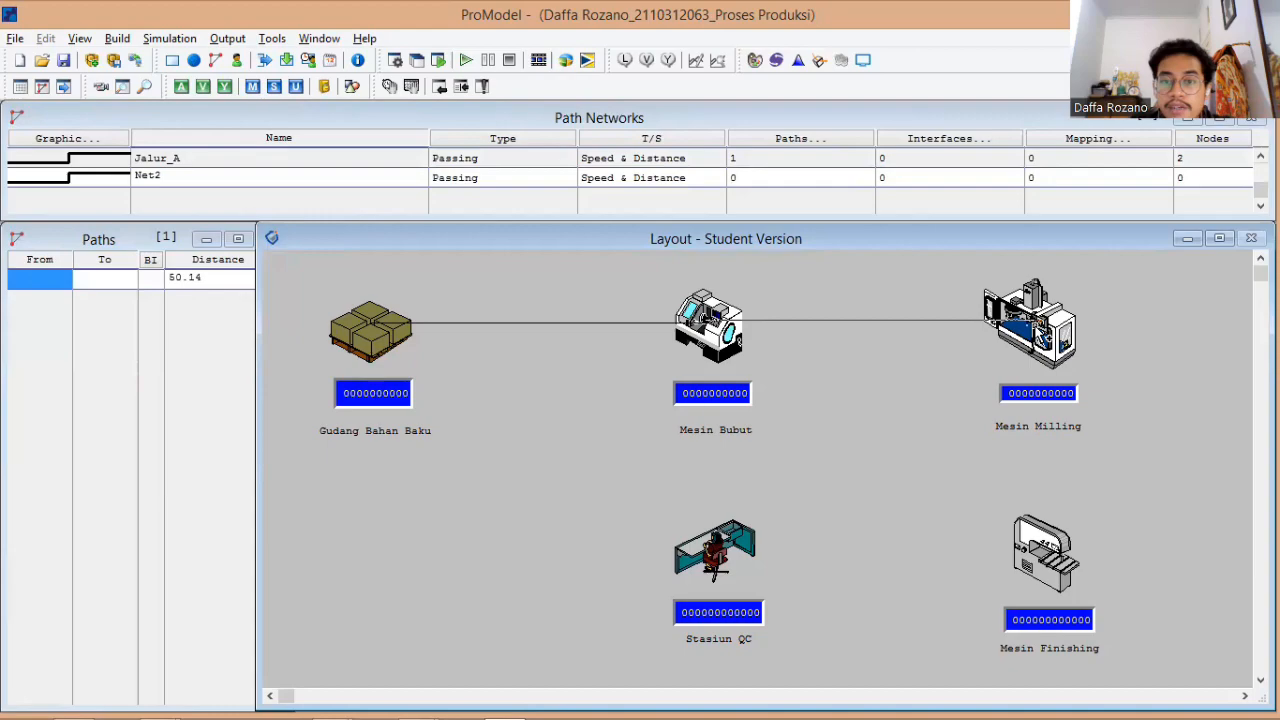
pyautogui.click(988, 320)
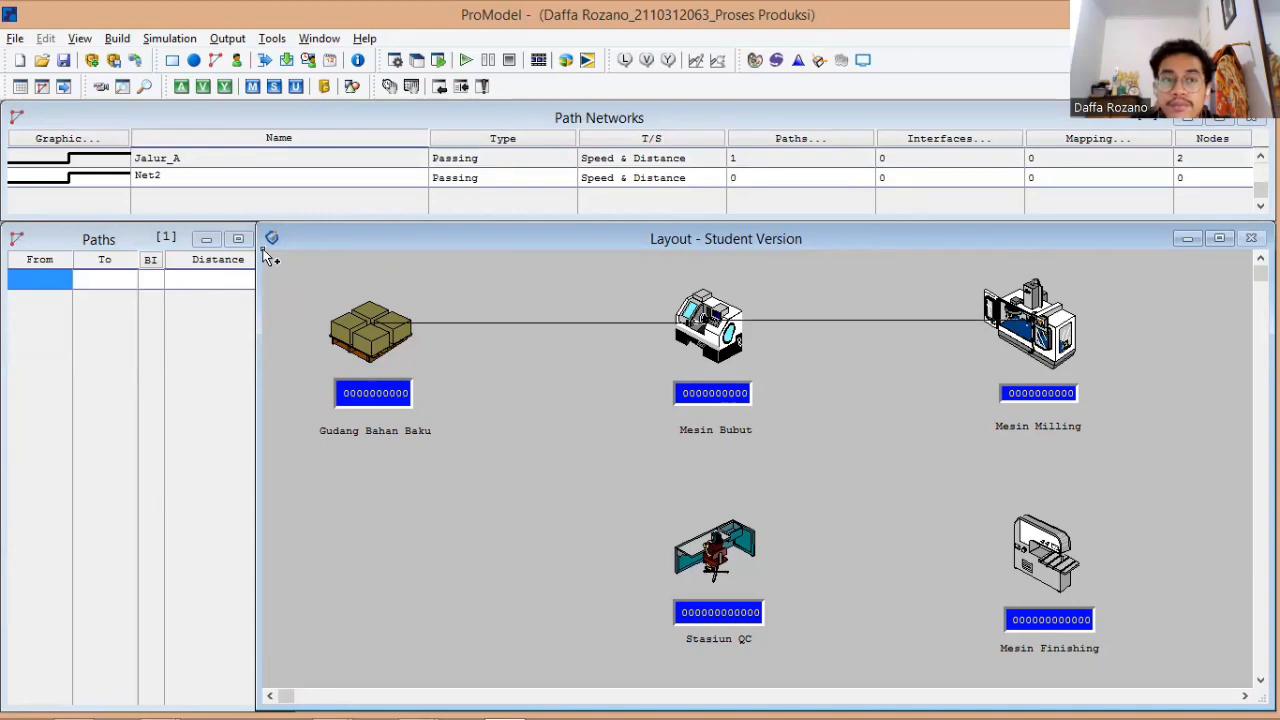
pyautogui.rightClick(263, 250)
pyautogui.click(1029, 327)
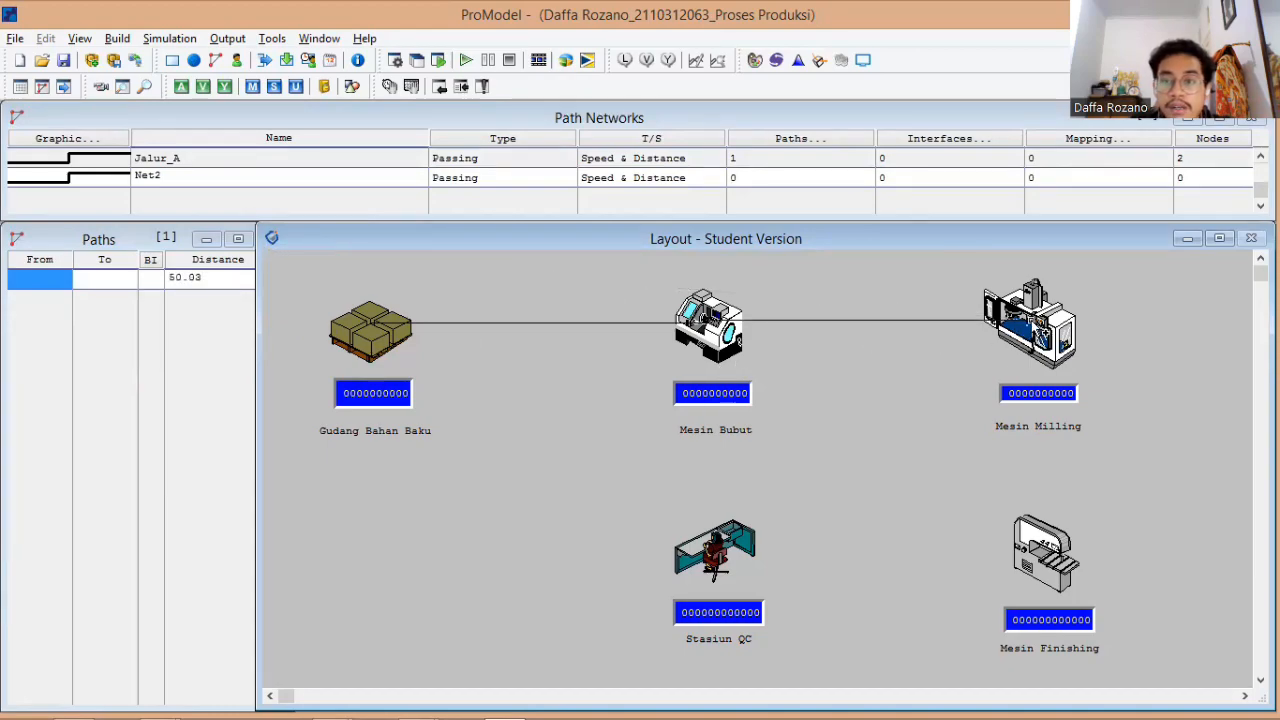
pyautogui.rightClick(1030, 324)
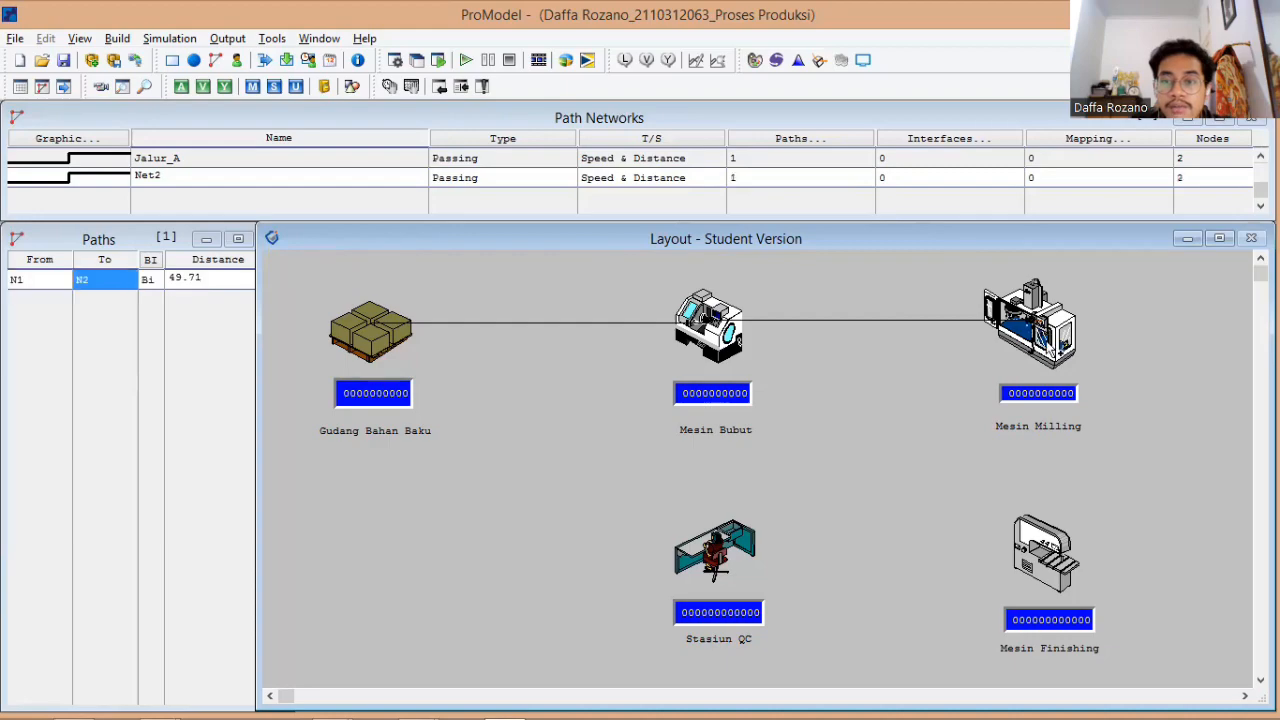
pyautogui.click(260, 171)
pyautogui.click(260, 171)
pyautogui.write('Jalur_B')
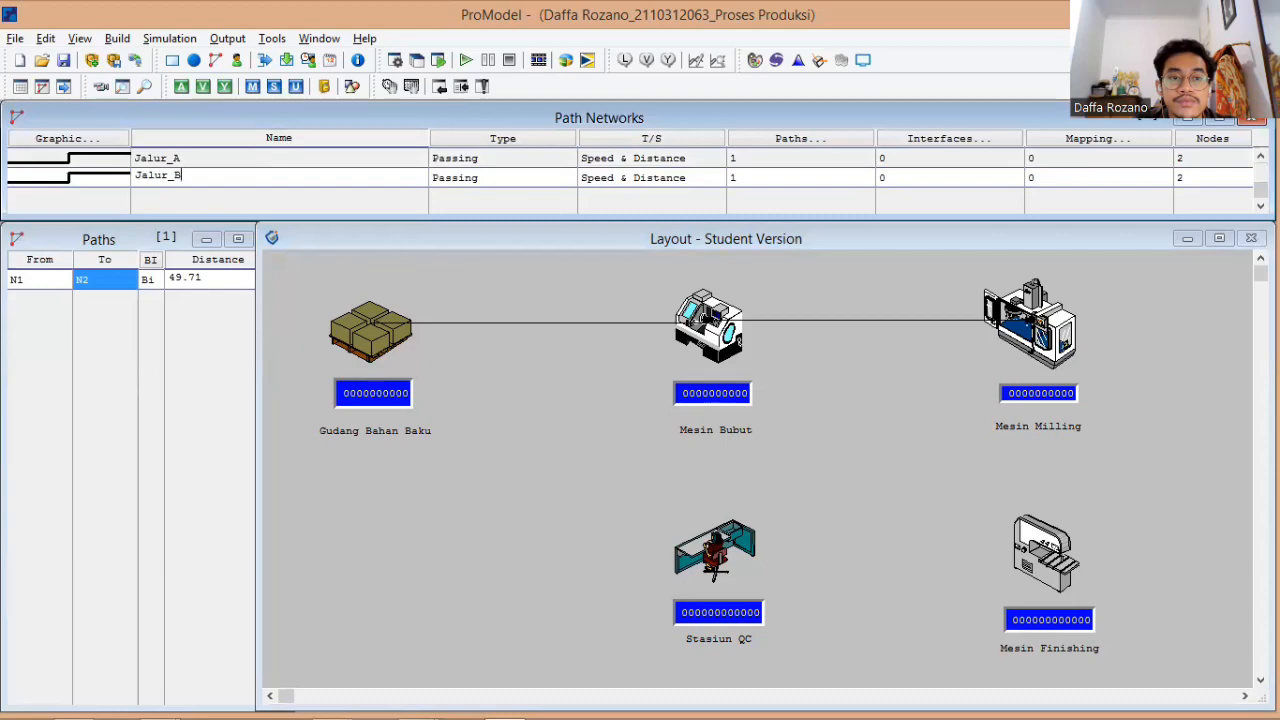
# - Add a third path network named Jalur_C and draw its path from Mesin Milling down to Mesin Finishing
pyautogui.press('Return')
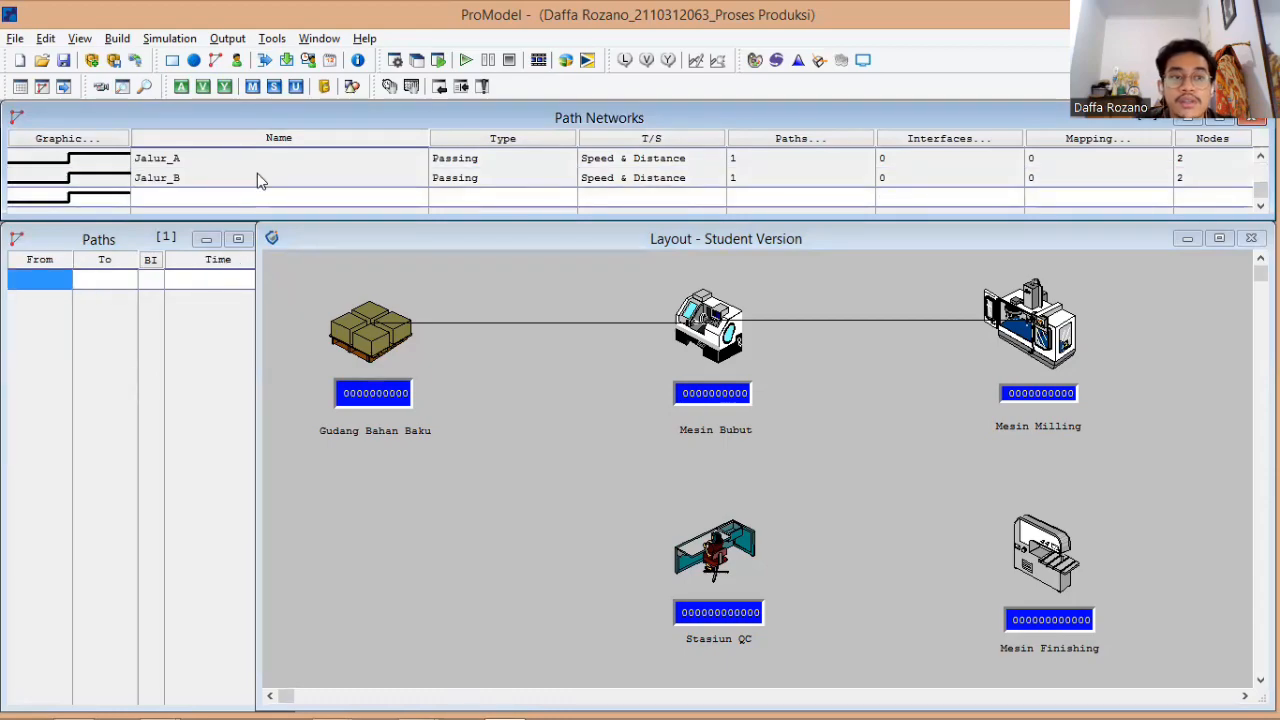
pyautogui.write('Jalur-C')
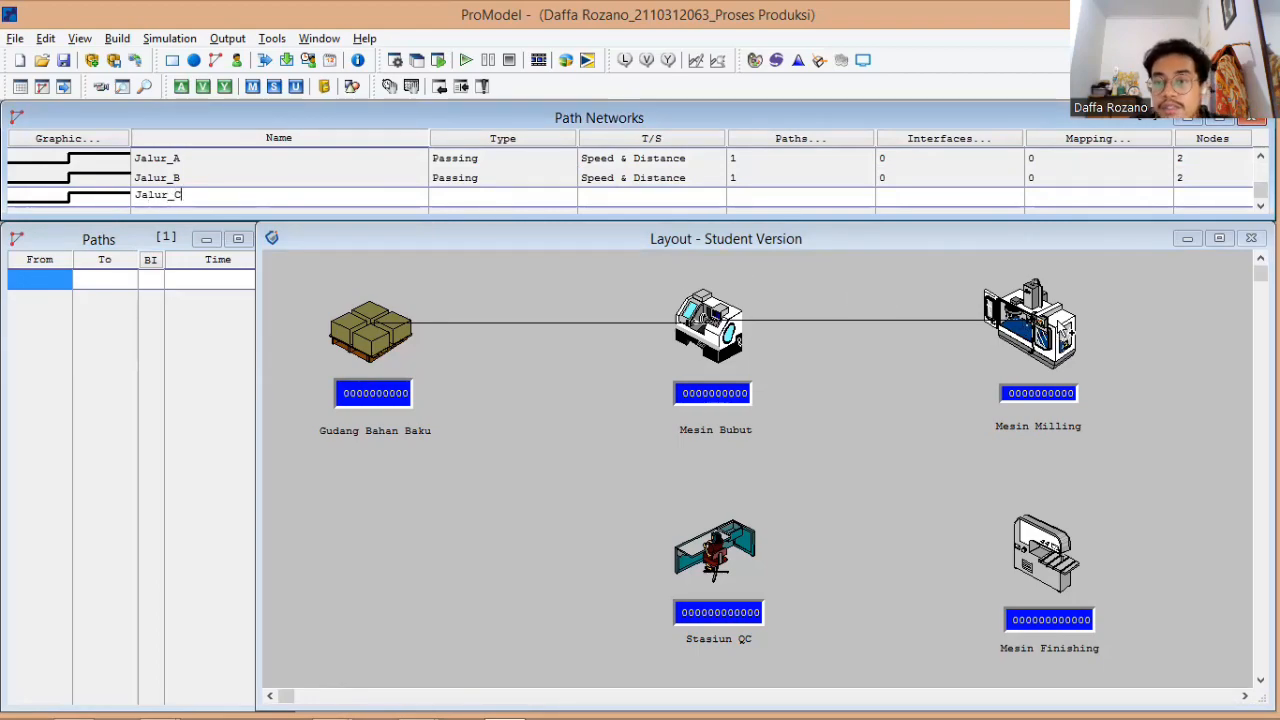
pyautogui.click(1031, 322)
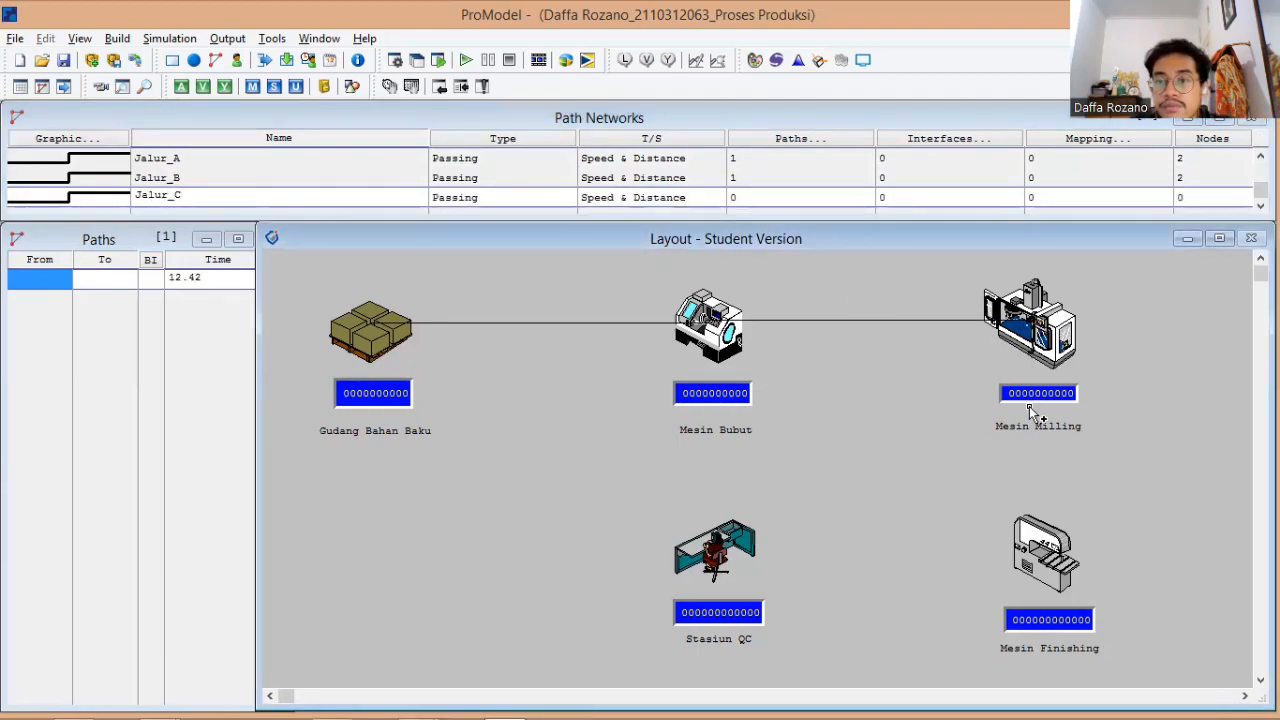
pyautogui.rightClick(1040, 562)
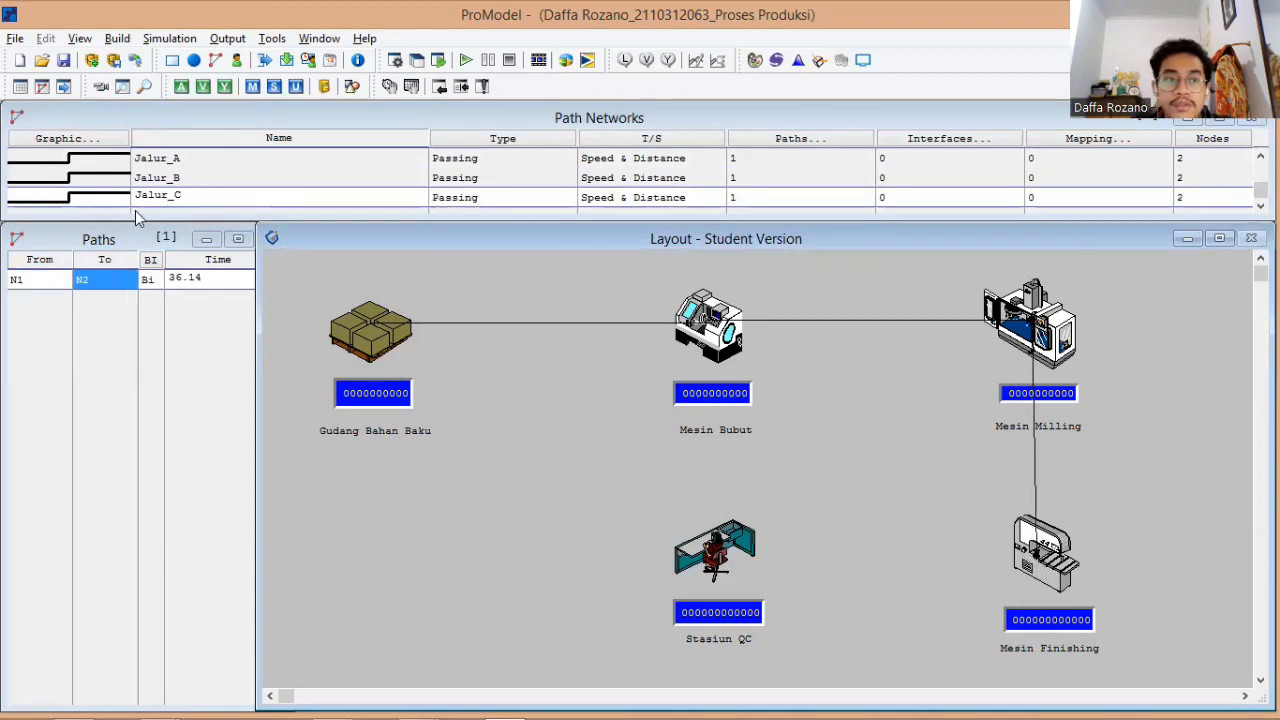
# - Add a fourth path network named Jalur_D and draw its path from Mesin Finishing to Stasiun QC
pyautogui.click(115, 211)
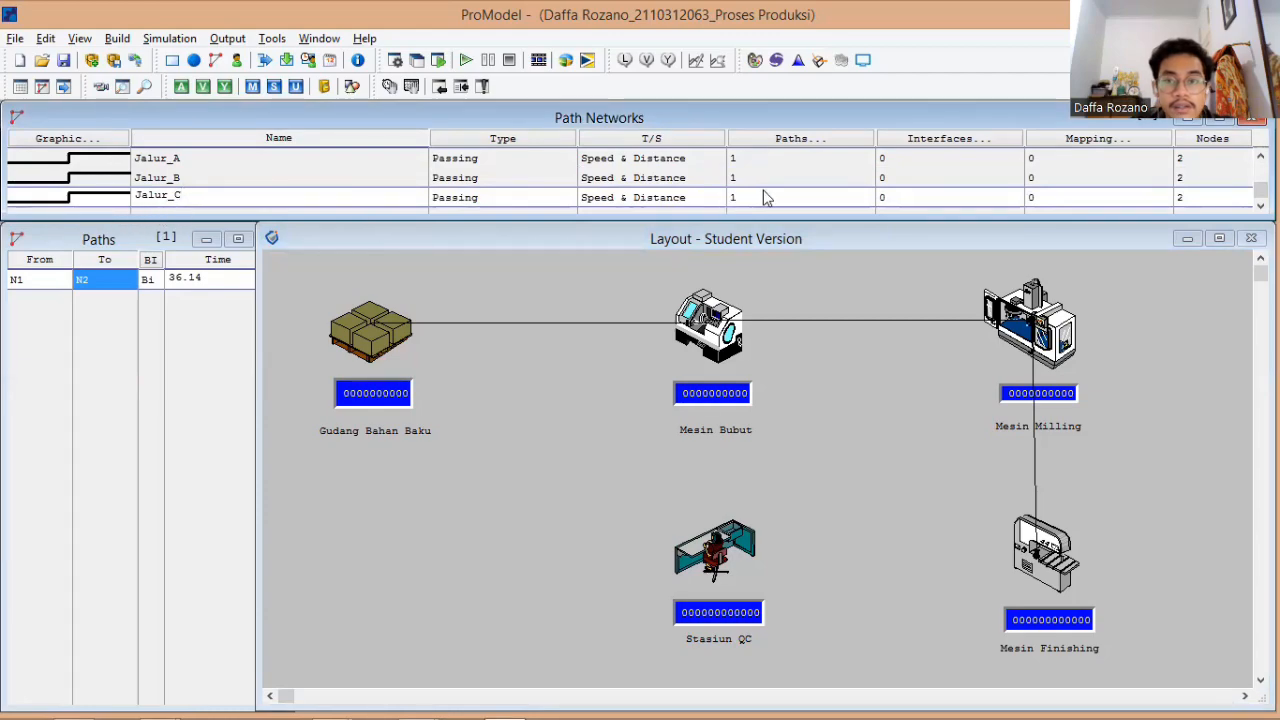
pyautogui.click(188, 209)
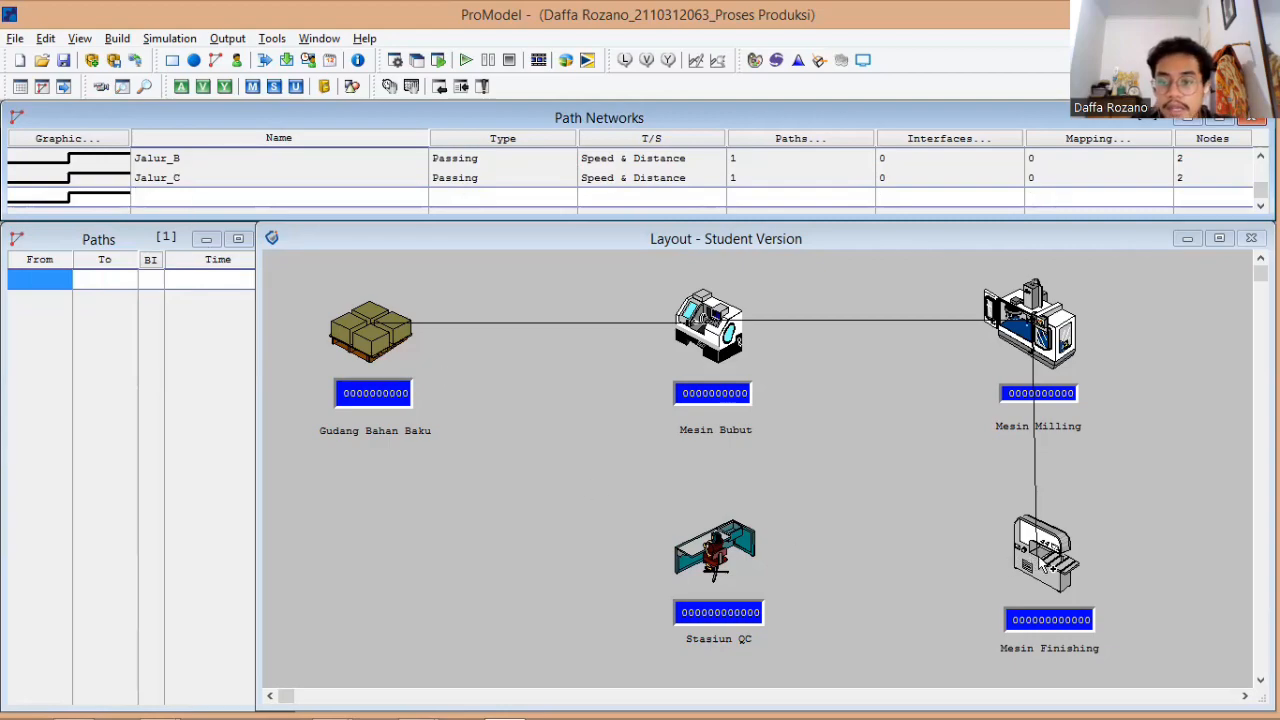
pyautogui.click(1037, 562)
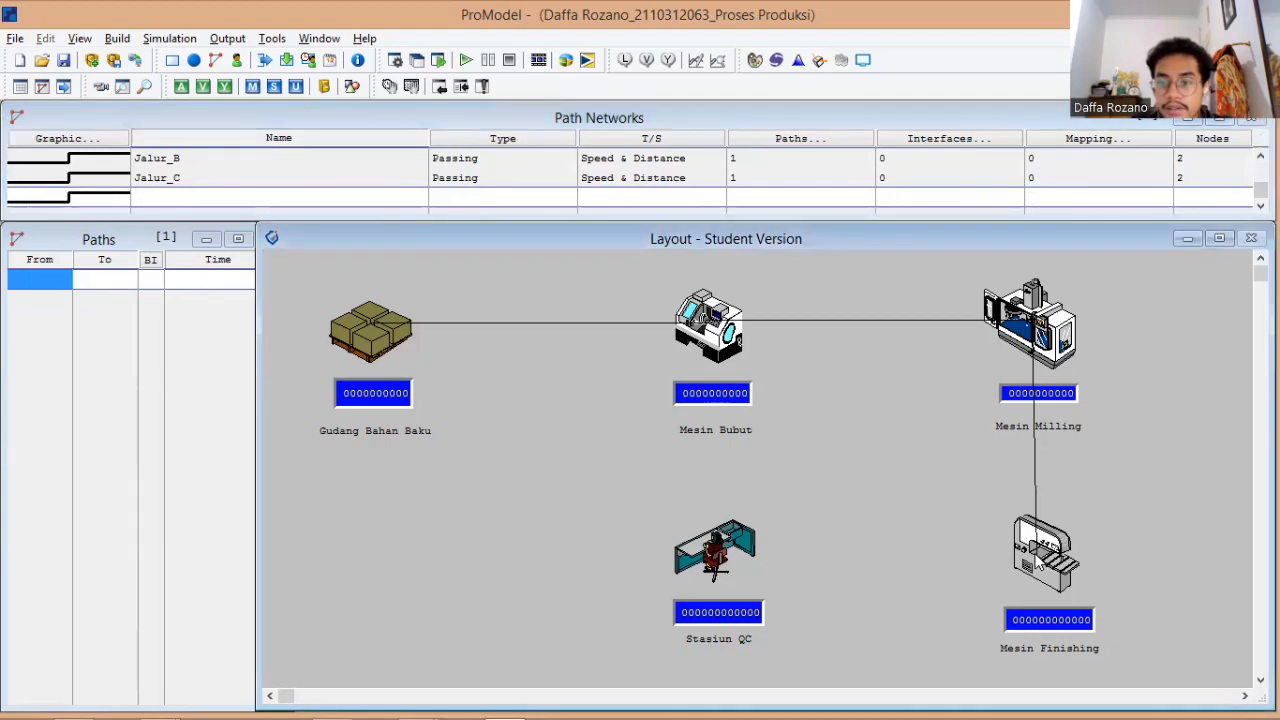
pyautogui.click(748, 434)
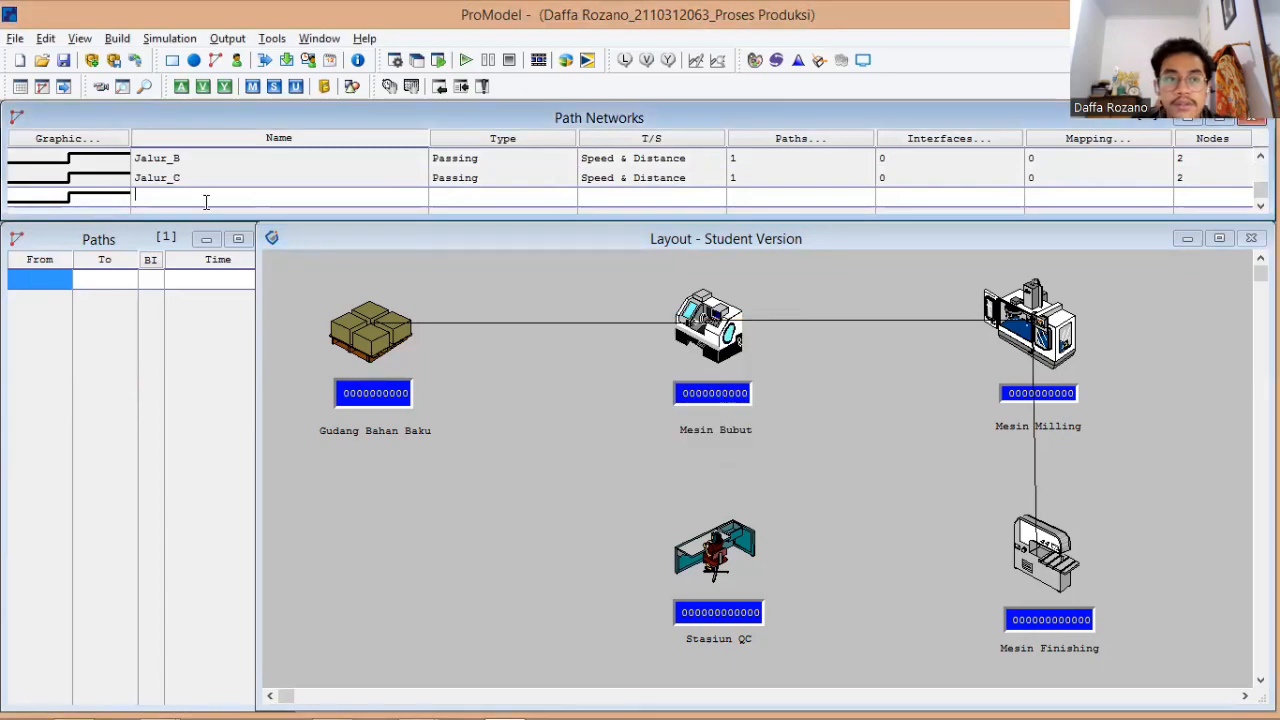
pyautogui.write('Jalur_D')
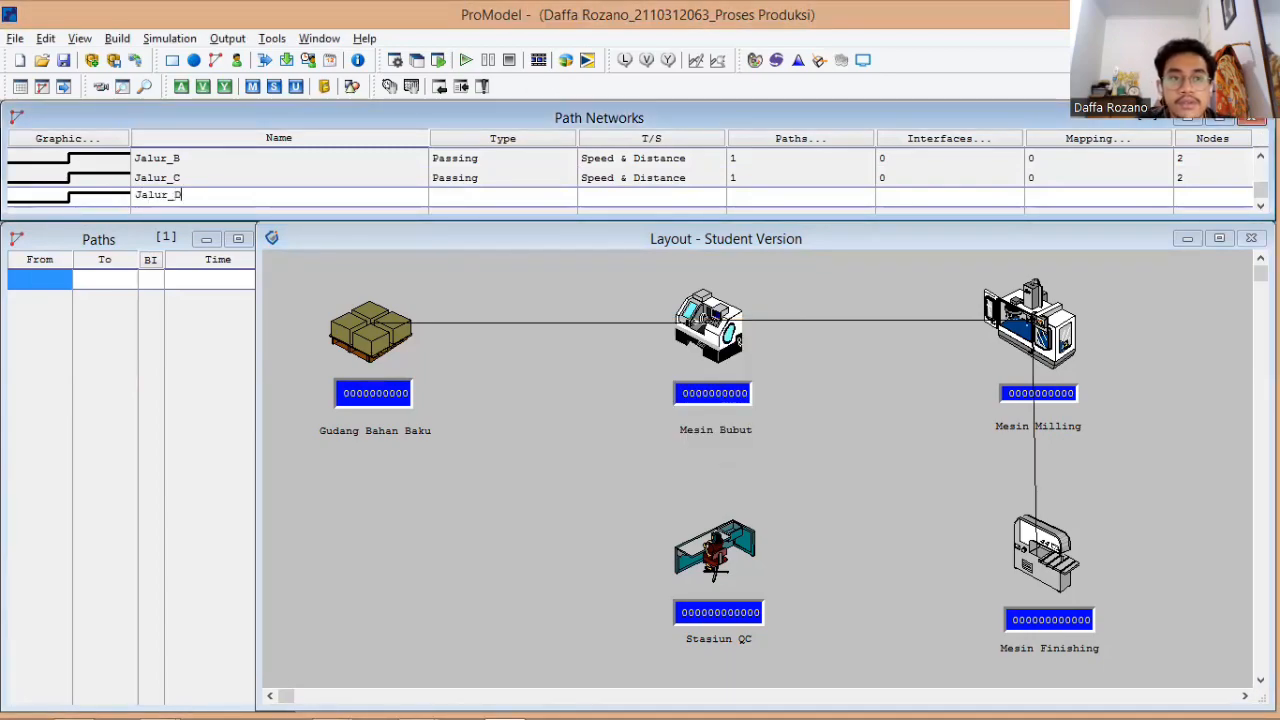
pyautogui.press('Return')
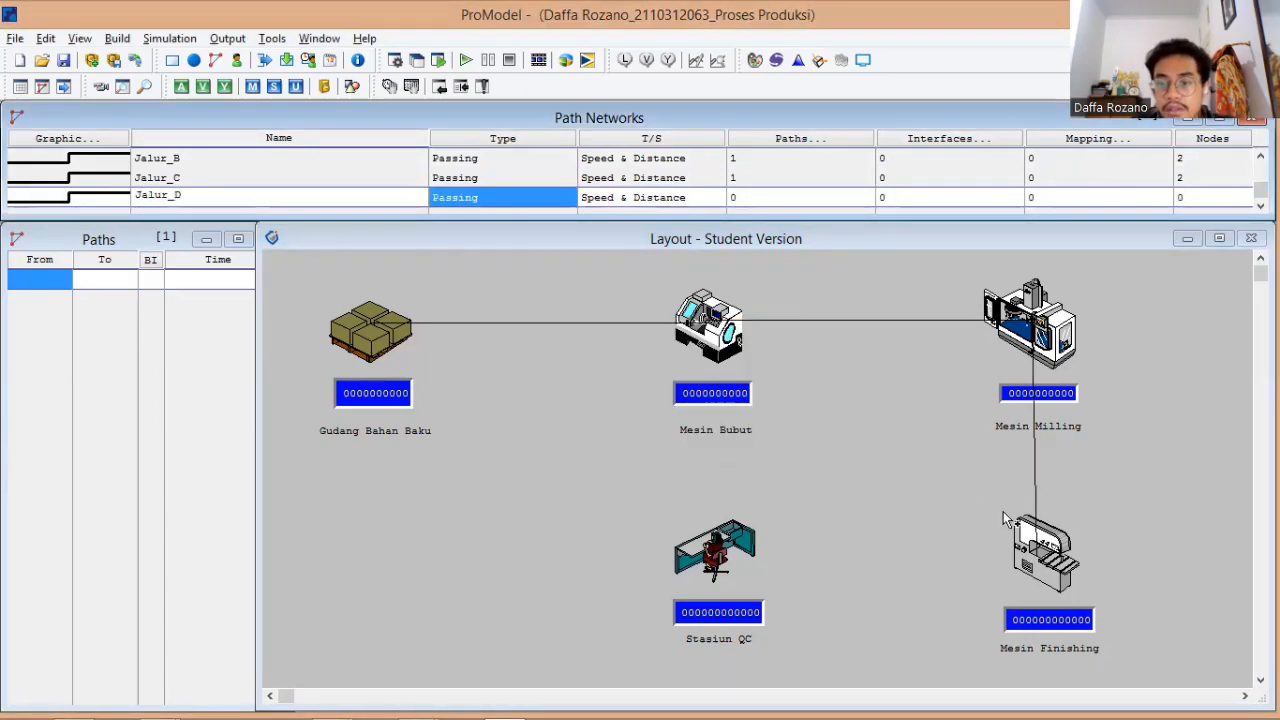
pyautogui.click(1040, 558)
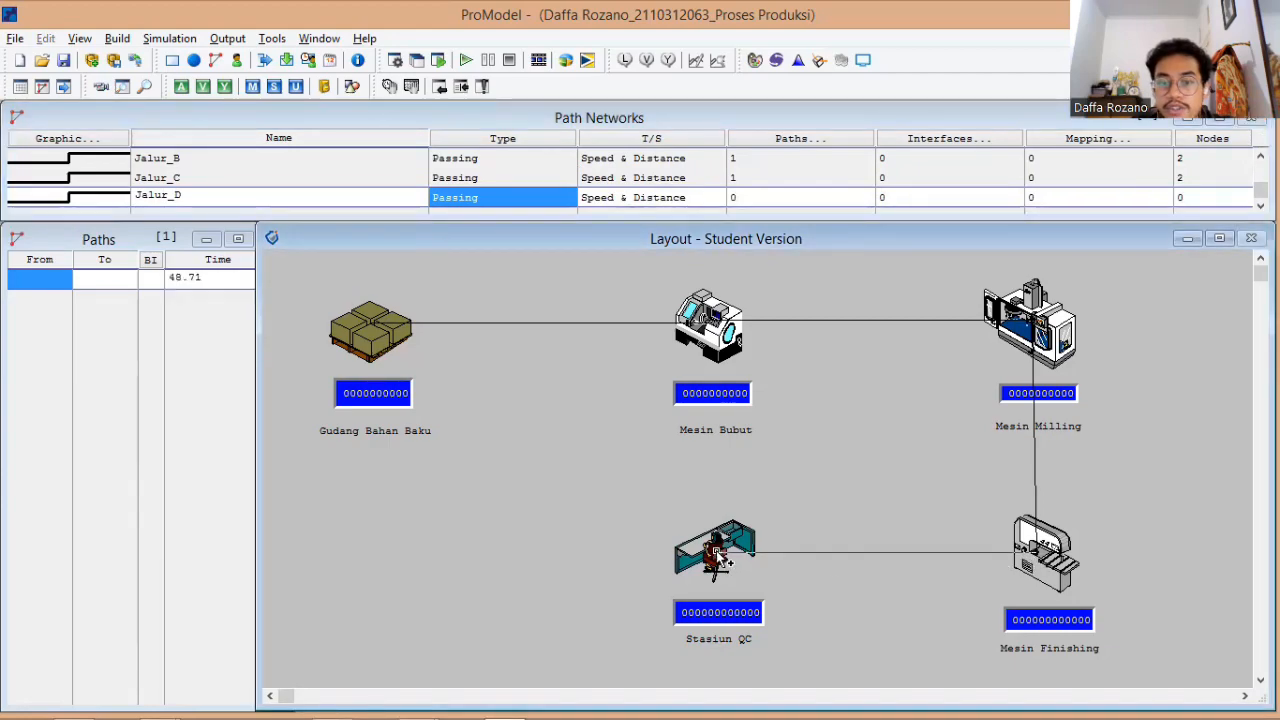
pyautogui.rightClick(720, 560)
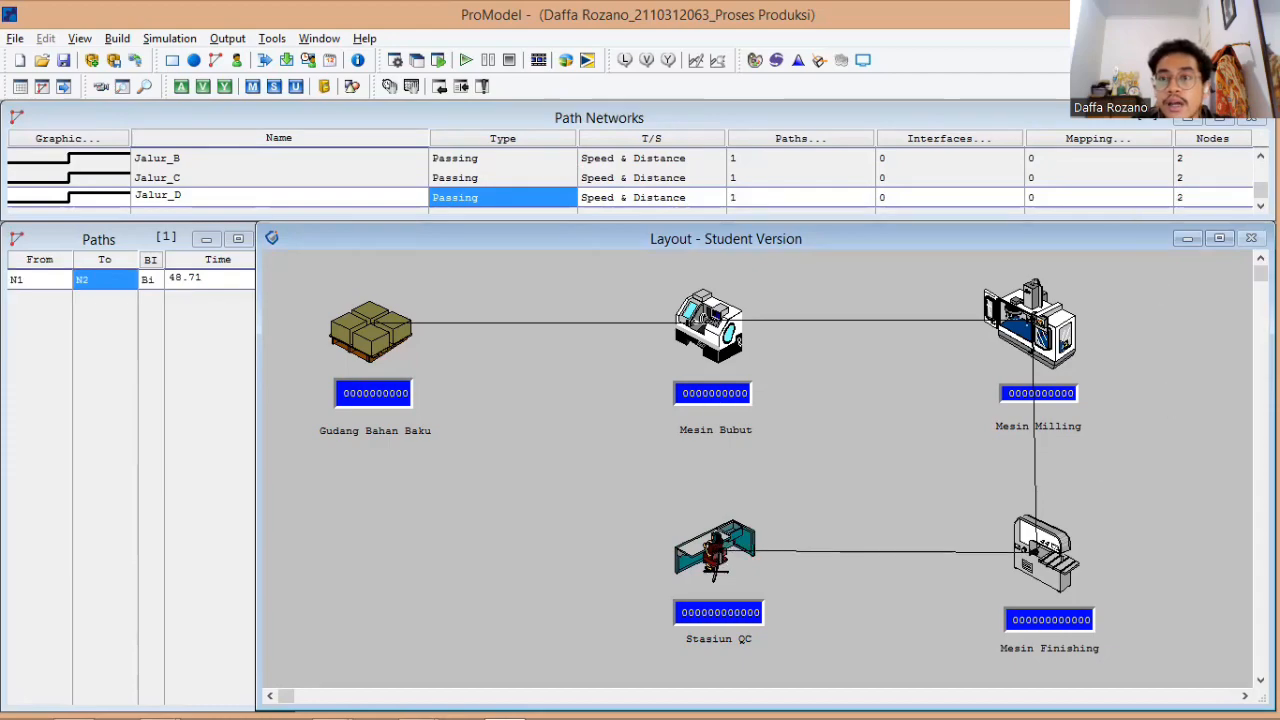
pyautogui.scroll(3, 951, 165)
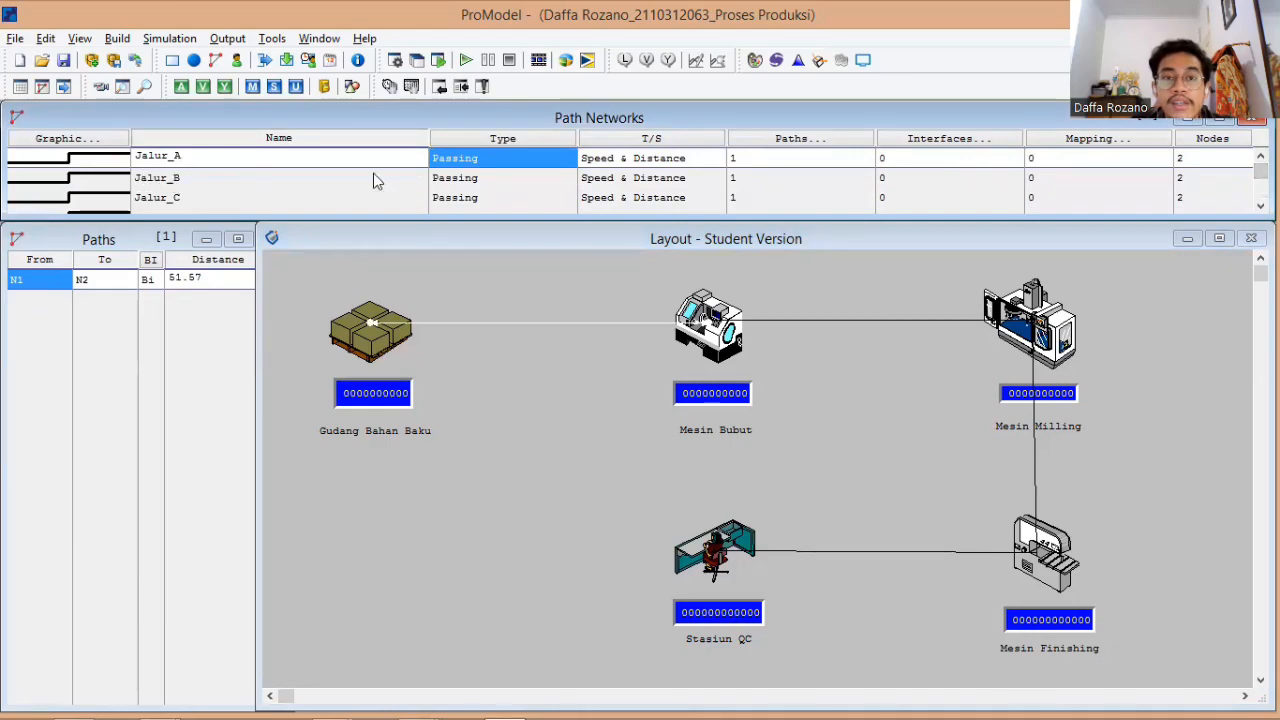
# - Open the interfaces of Jalur_A and link node N1 to the location Gudang_Bahan_Baku
pyautogui.click(920, 159)
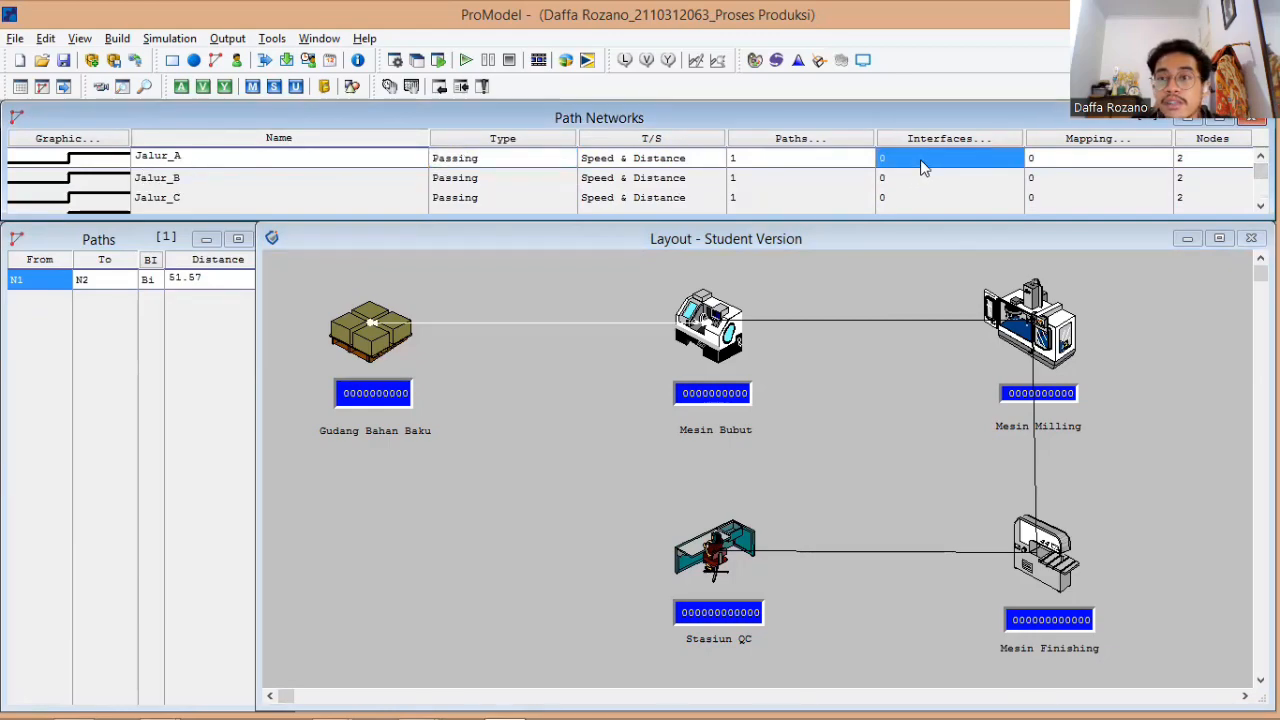
pyautogui.click(920, 165)
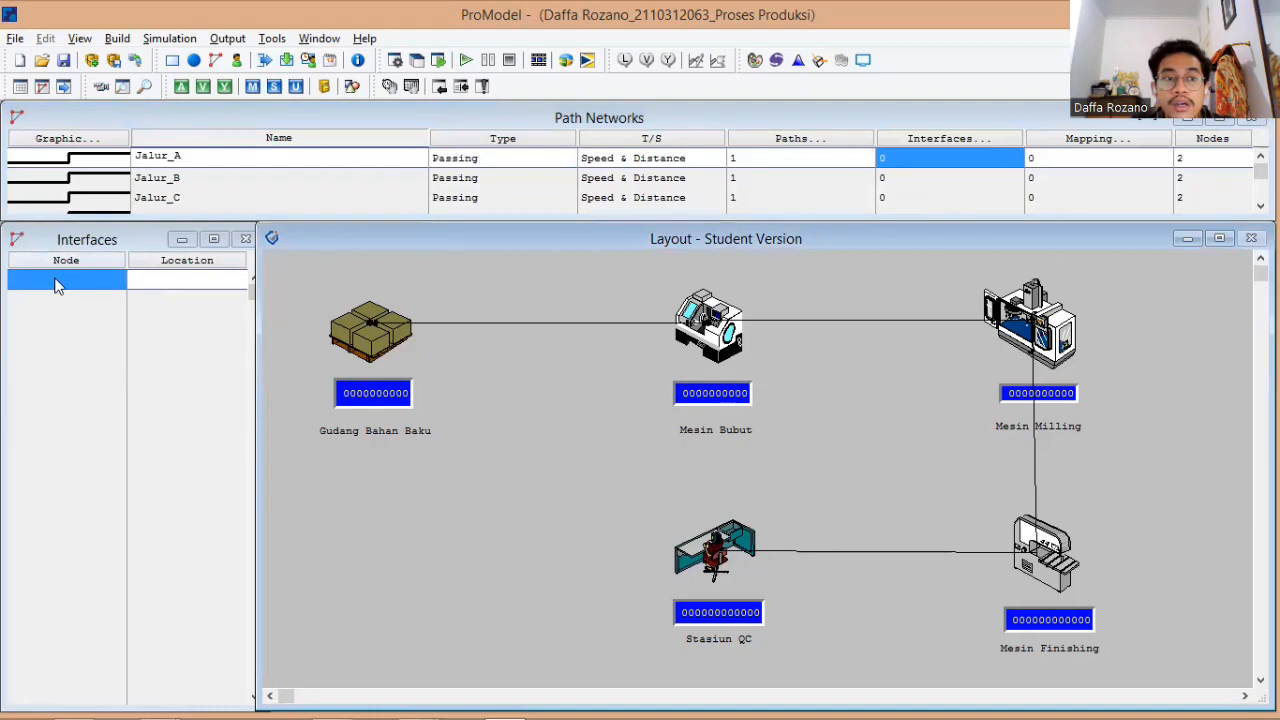
pyautogui.click(70, 289)
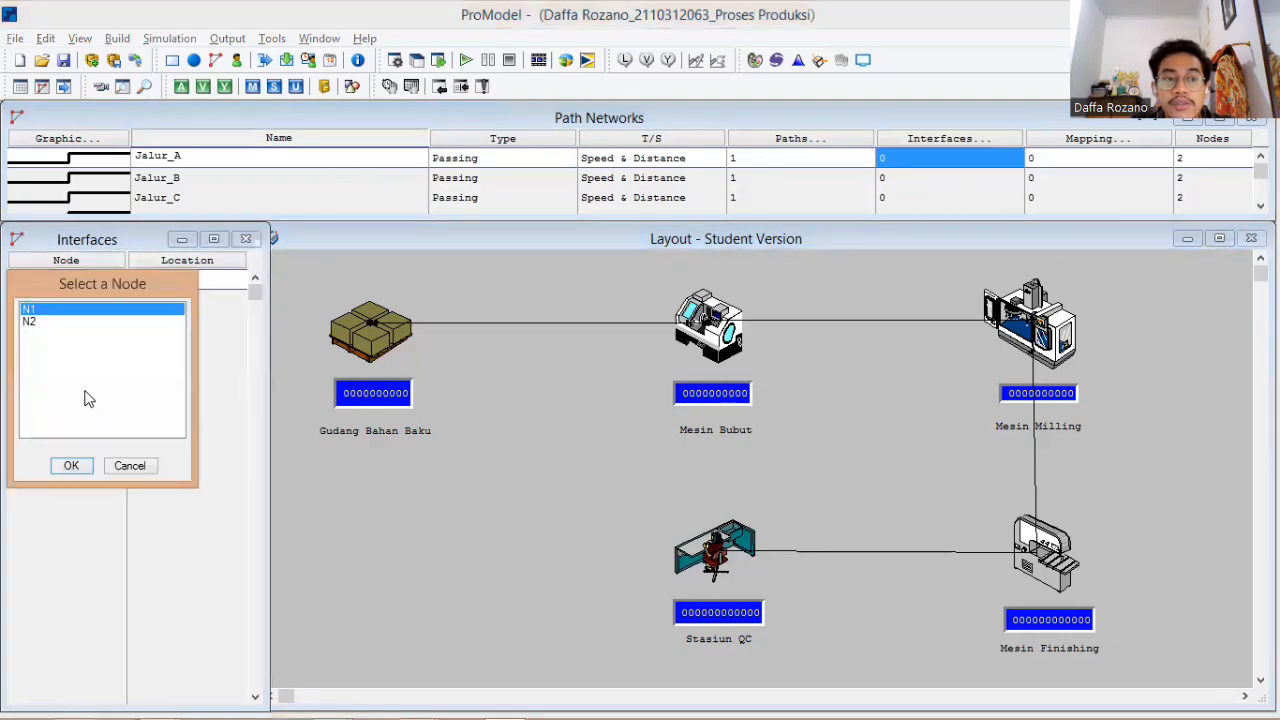
pyautogui.click(71, 467)
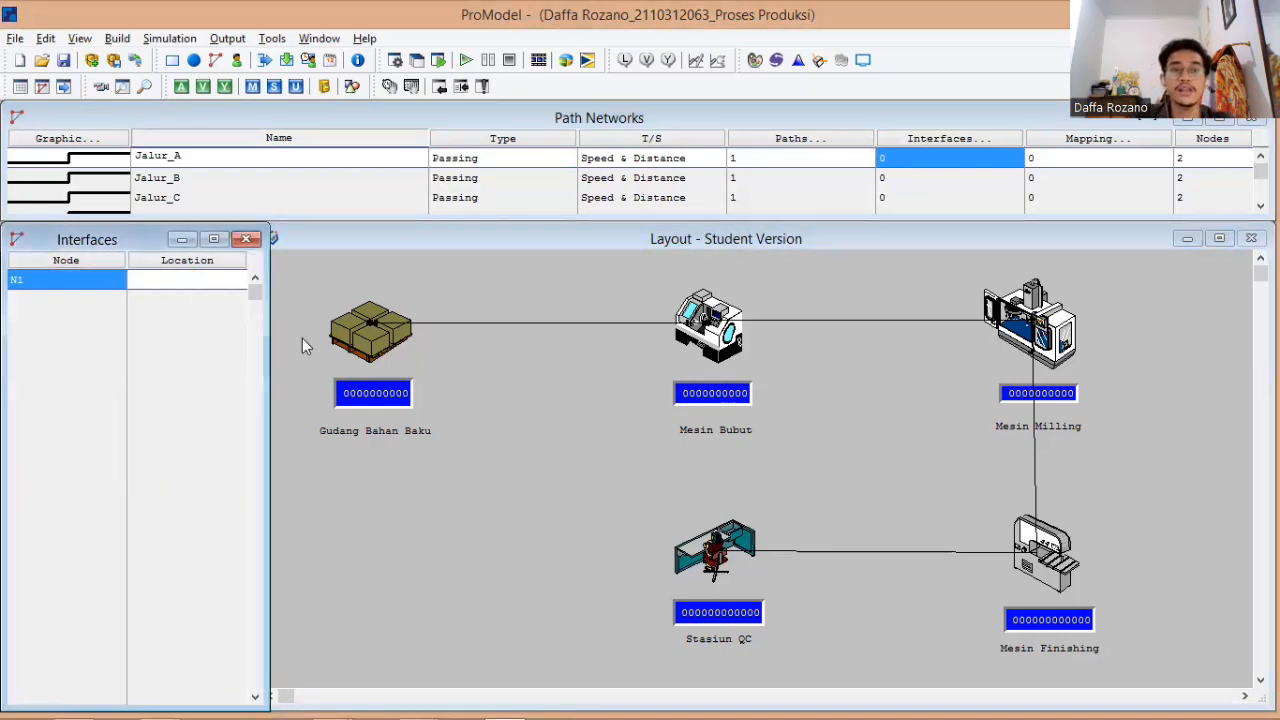
pyautogui.click(214, 280)
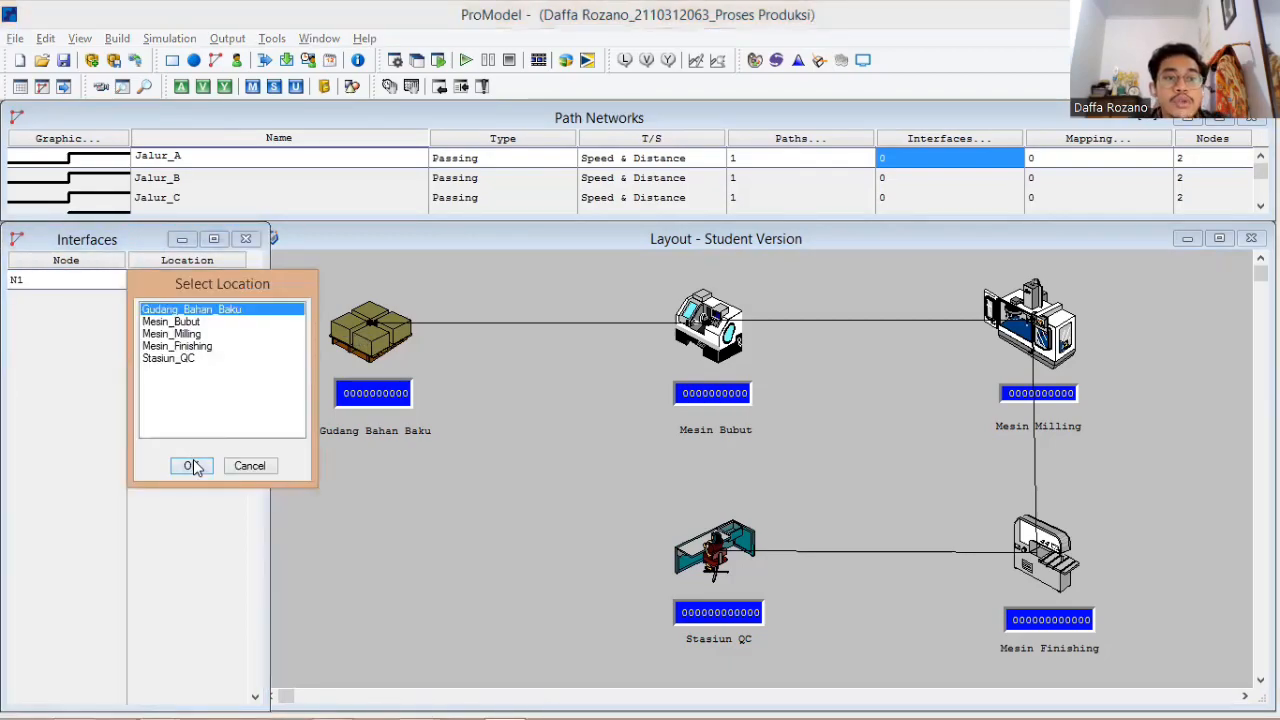
pyautogui.click(193, 468)
# - Add a second interface to Jalur_A that links node N2 to Mesin_Bubut
pyautogui.click(79, 293)
pyautogui.click(92, 342)
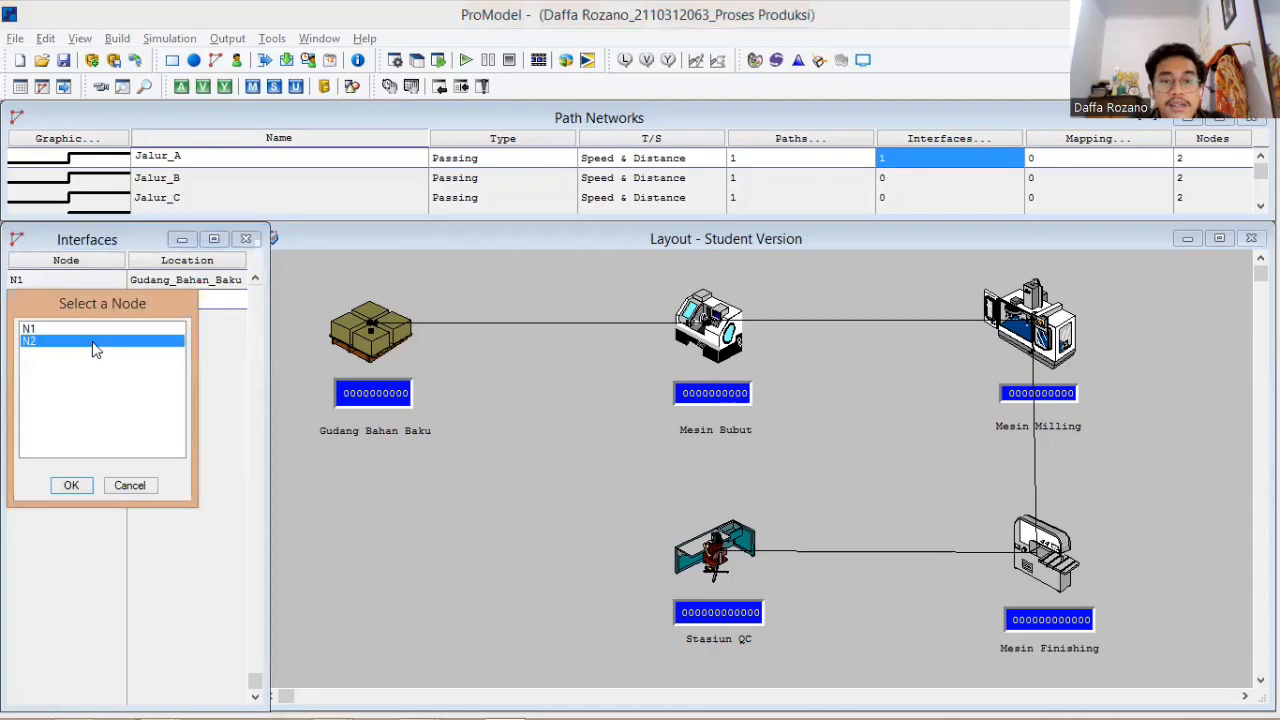
pyautogui.click(72, 486)
pyautogui.click(173, 296)
pyautogui.click(193, 487)
# - Switch to the interfaces of Jalur_B and link its node N1 to Mesin_Bubut
pyautogui.click(478, 185)
pyautogui.click(905, 180)
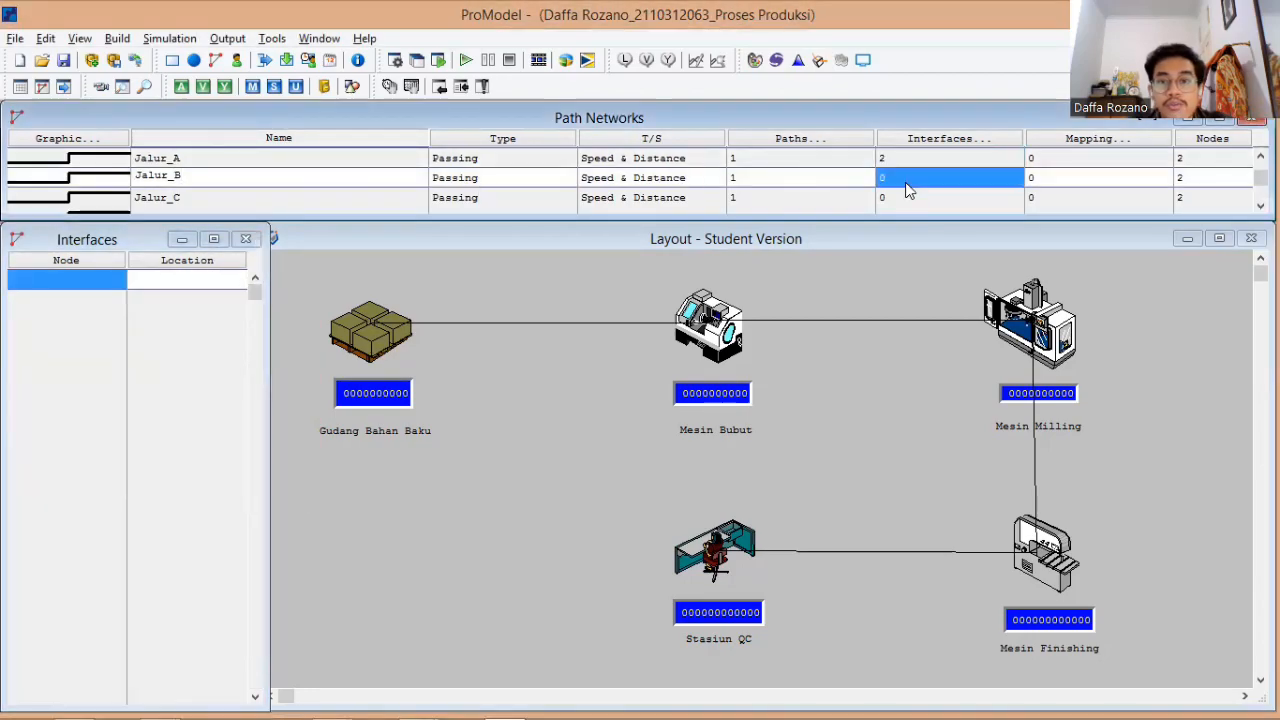
pyautogui.click(66, 282)
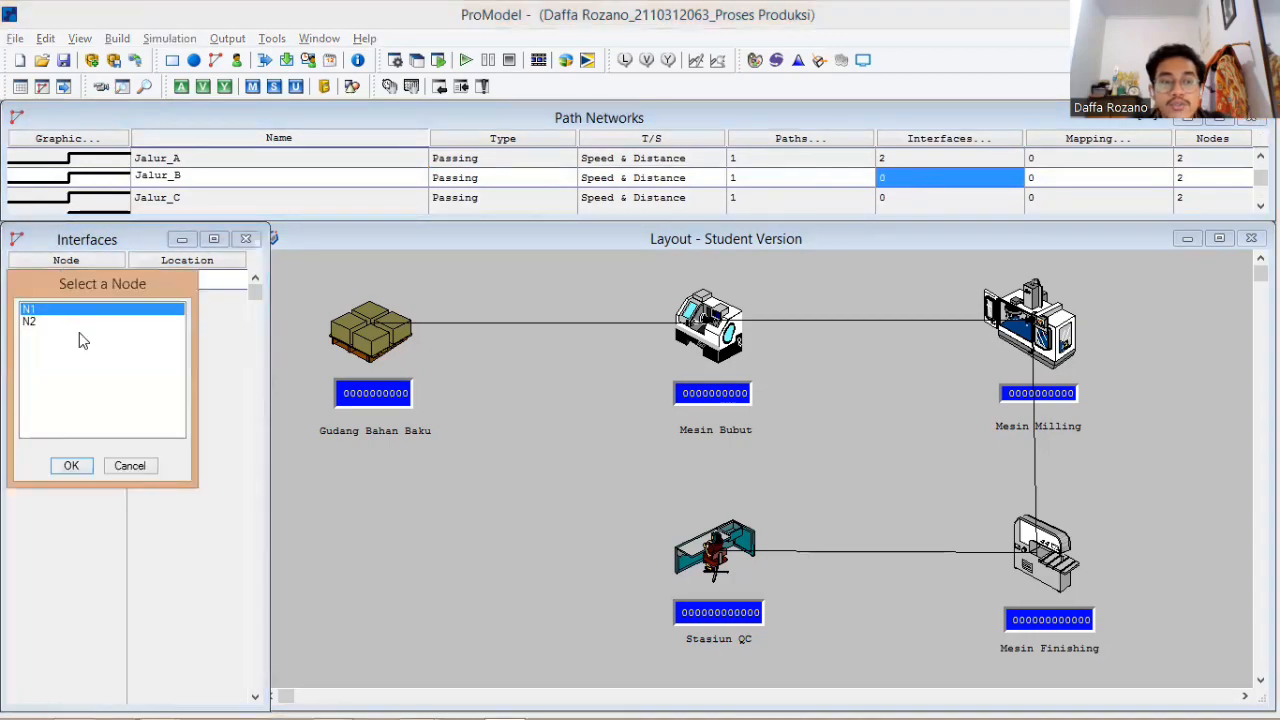
pyautogui.click(77, 471)
pyautogui.click(182, 281)
pyautogui.click(172, 321)
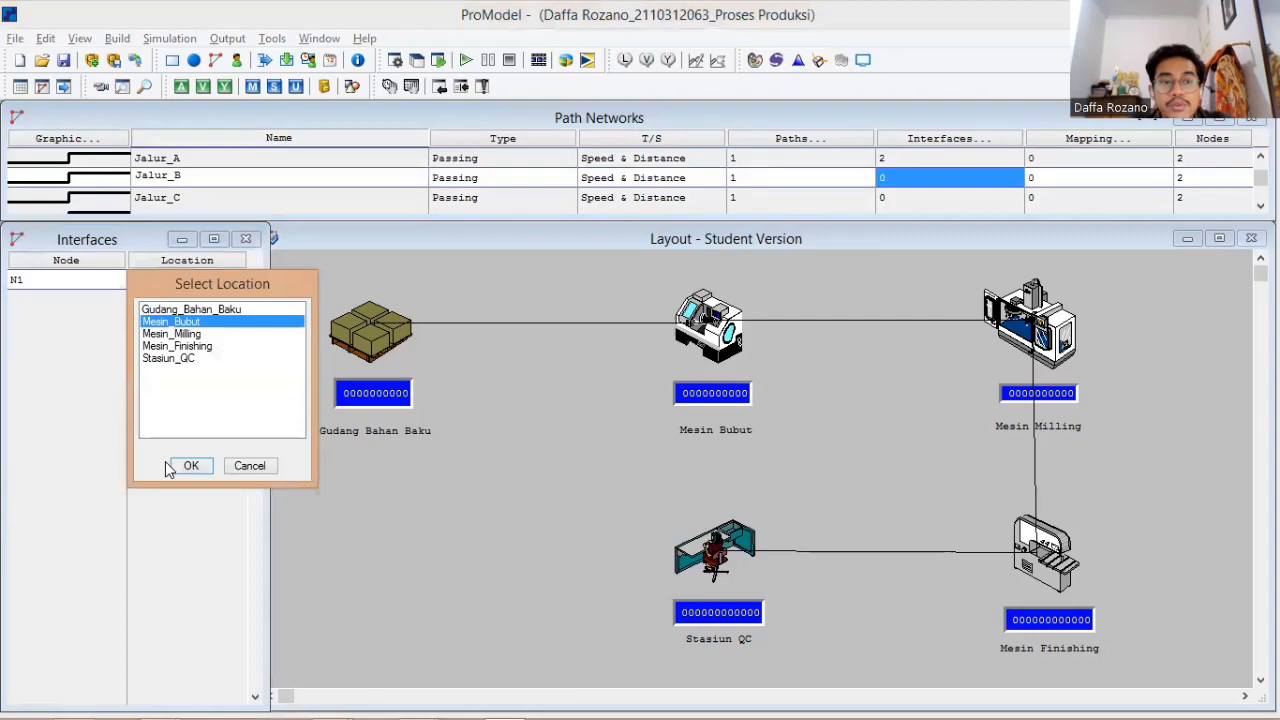
pyautogui.click(185, 467)
# - Add a second interface to Jalur_B that links node N2 to Mesin_Milling
pyautogui.click(75, 298)
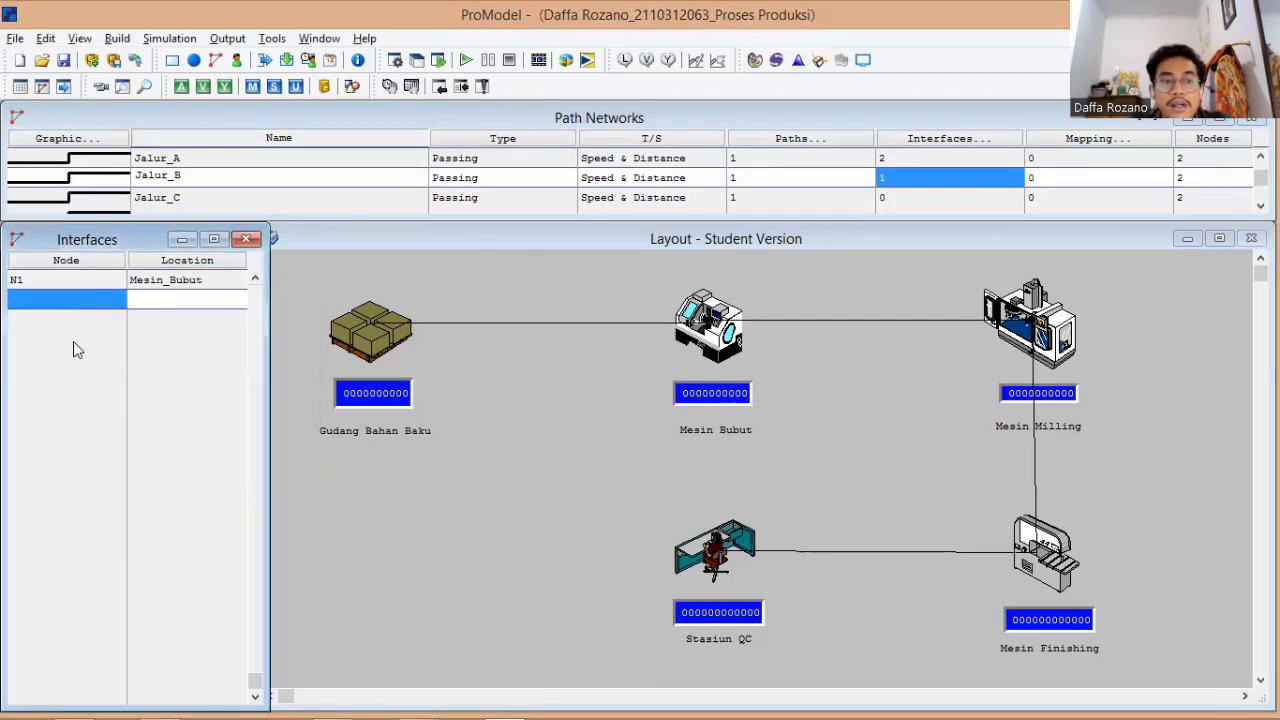
pyautogui.click(70, 488)
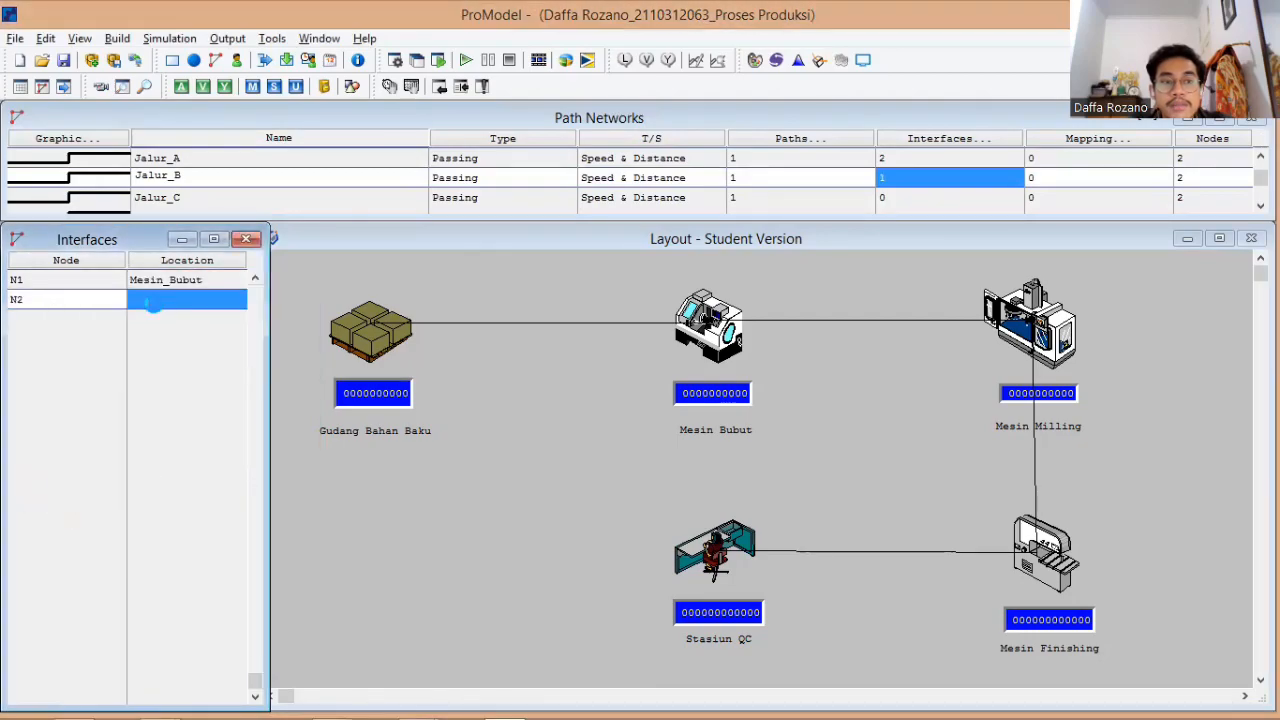
pyautogui.click(190, 341)
pyautogui.click(191, 486)
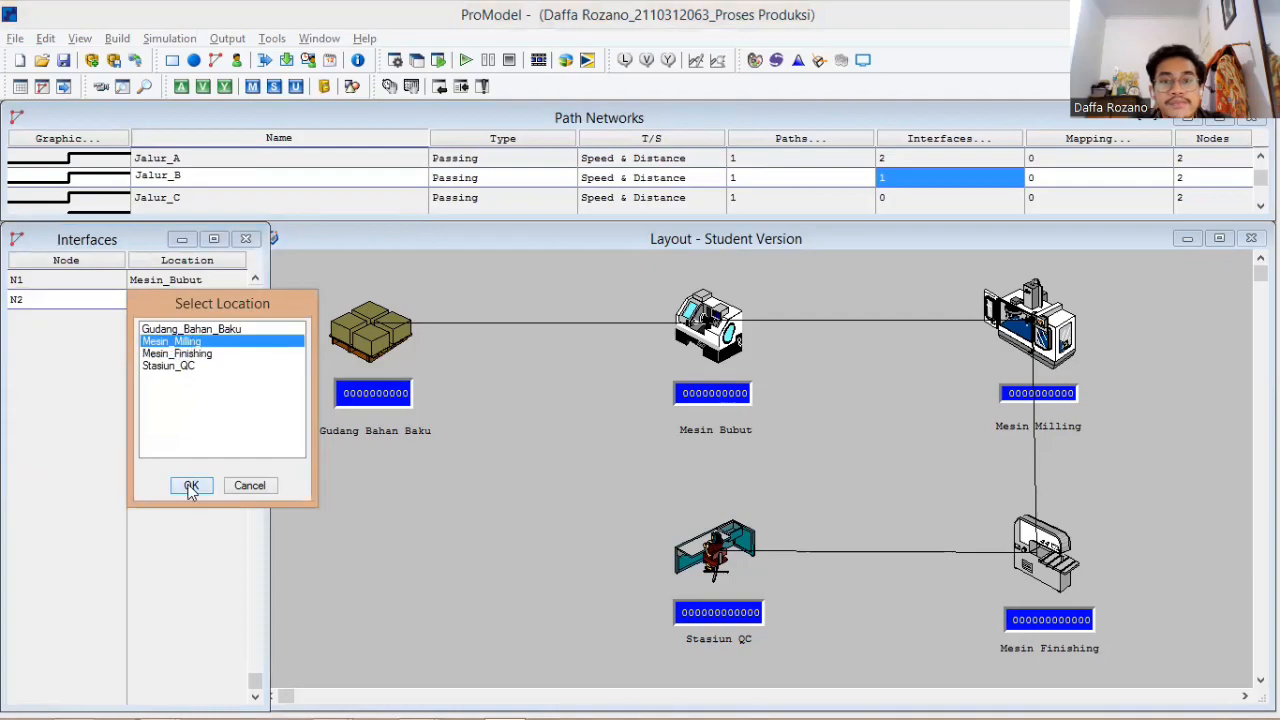
# - Switch to the interfaces of Jalur_C and link its node N1 to Mesin_Milling
pyautogui.click(890, 197)
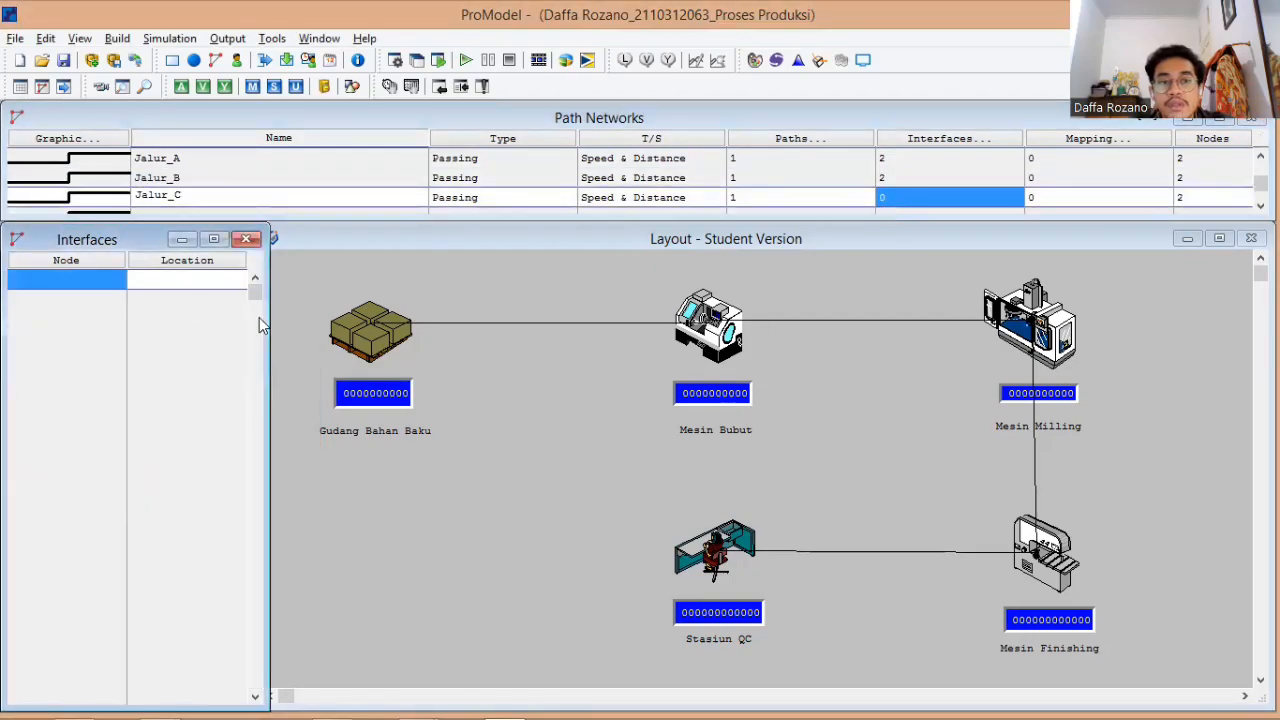
pyautogui.click(103, 290)
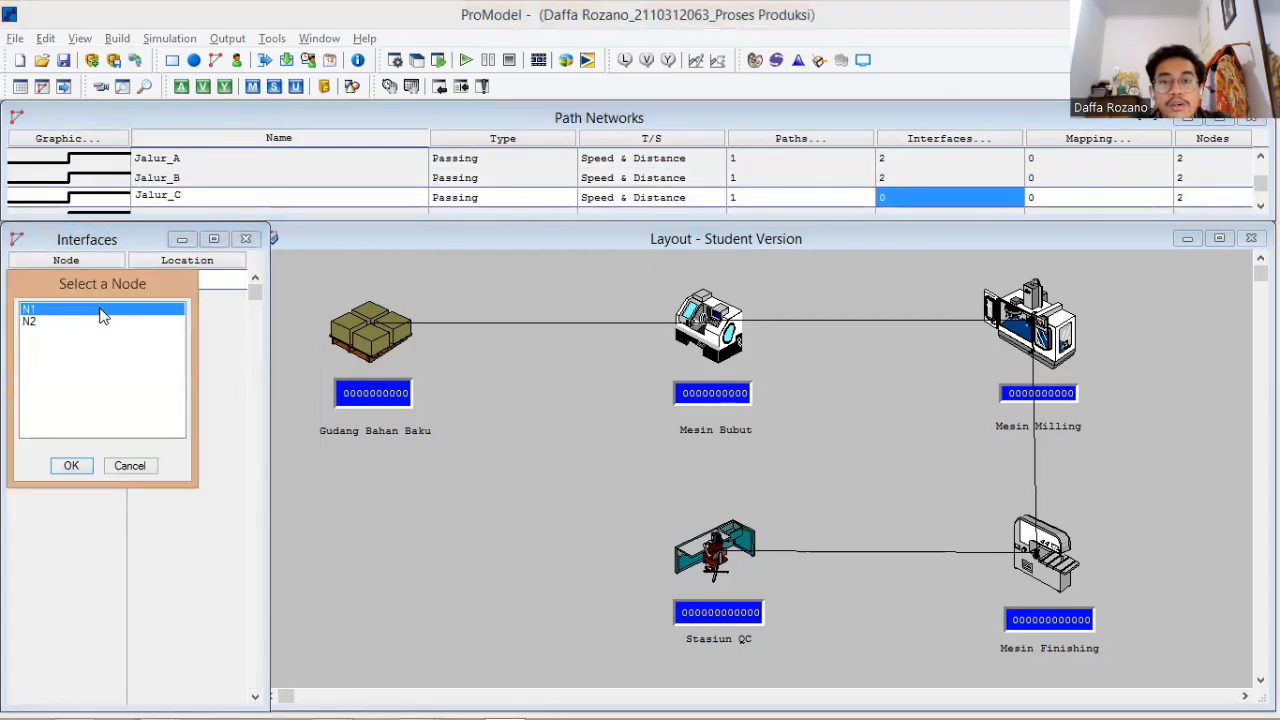
pyautogui.click(86, 480)
pyautogui.click(180, 277)
pyautogui.click(194, 334)
pyautogui.click(188, 466)
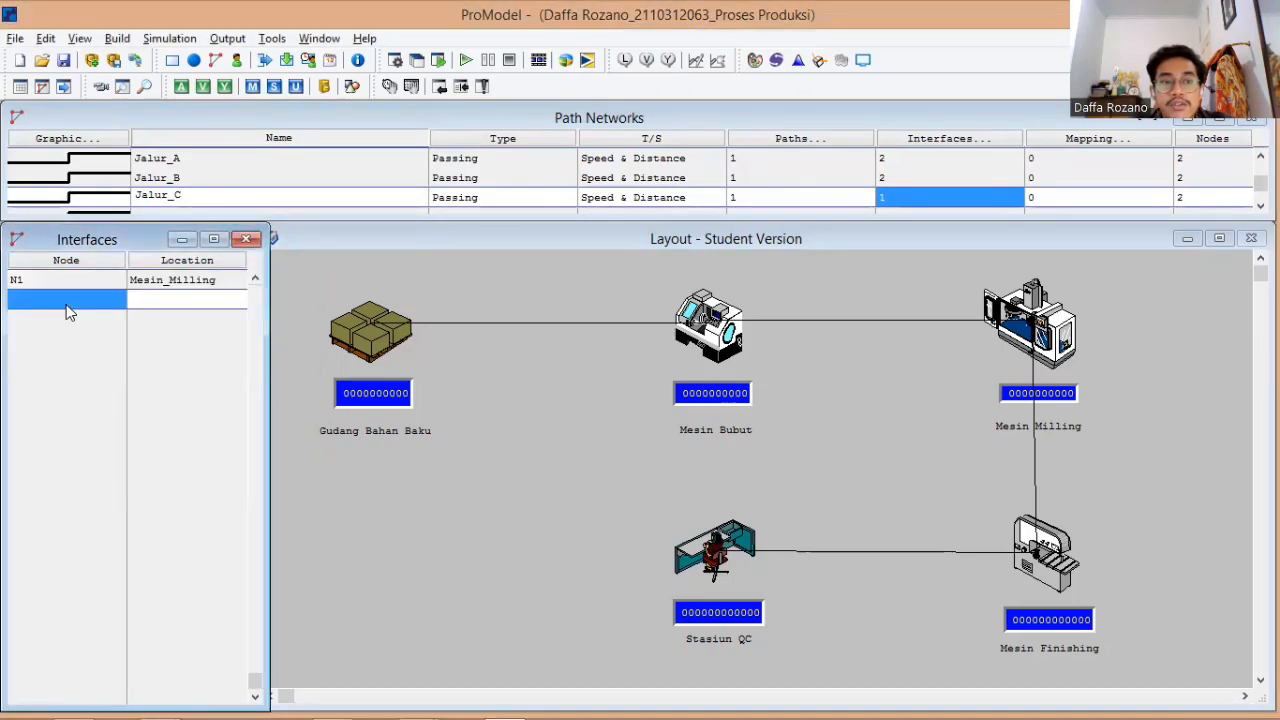
# - Add a second interface to Jalur_C that links node N2 to Mesin_Finishing
pyautogui.click(66, 304)
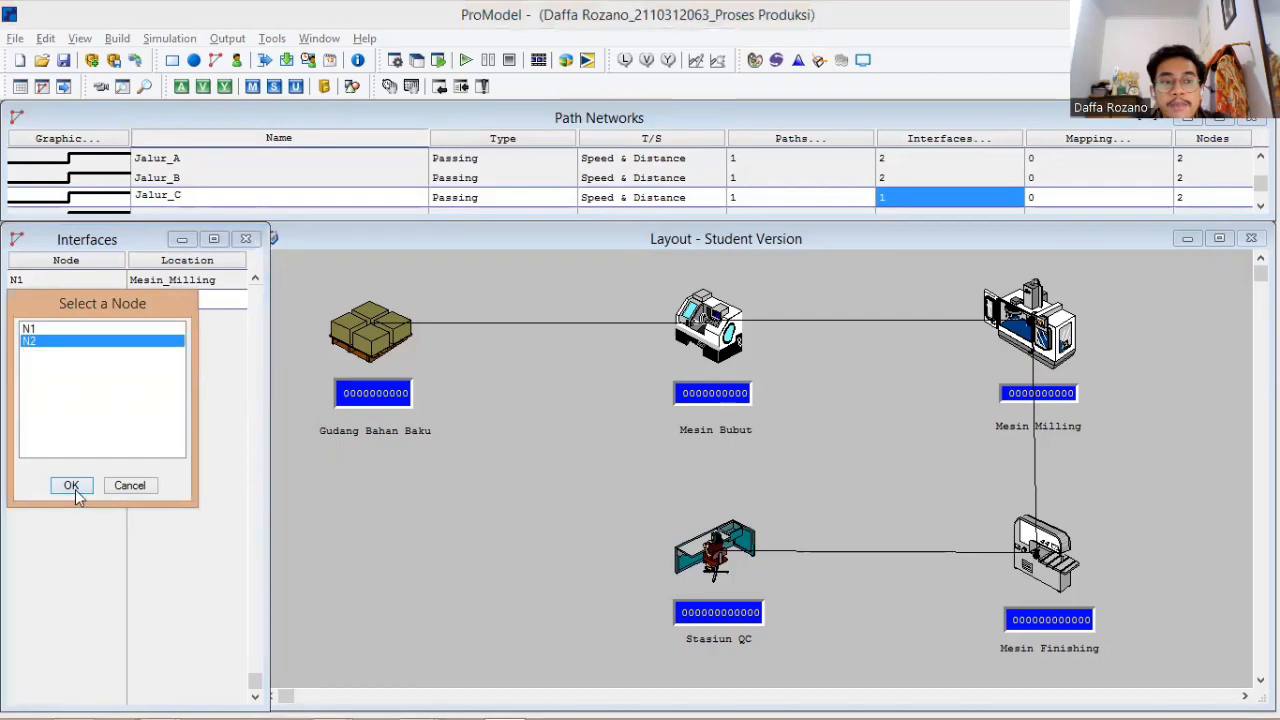
pyautogui.press('Return')
pyautogui.click(208, 302)
pyautogui.click(200, 354)
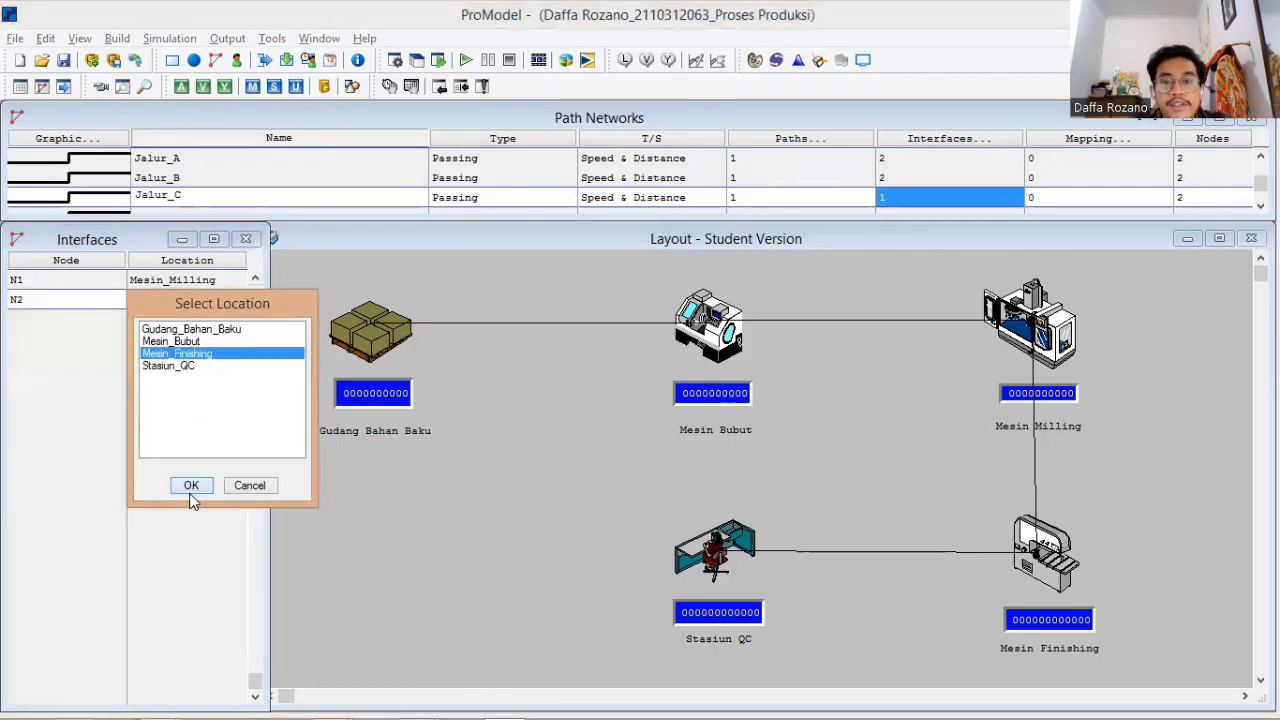
pyautogui.click(189, 487)
# - Switch to the interfaces of Jalur_D and link its node N1 to Mesin_Finishing
pyautogui.click(307, 213)
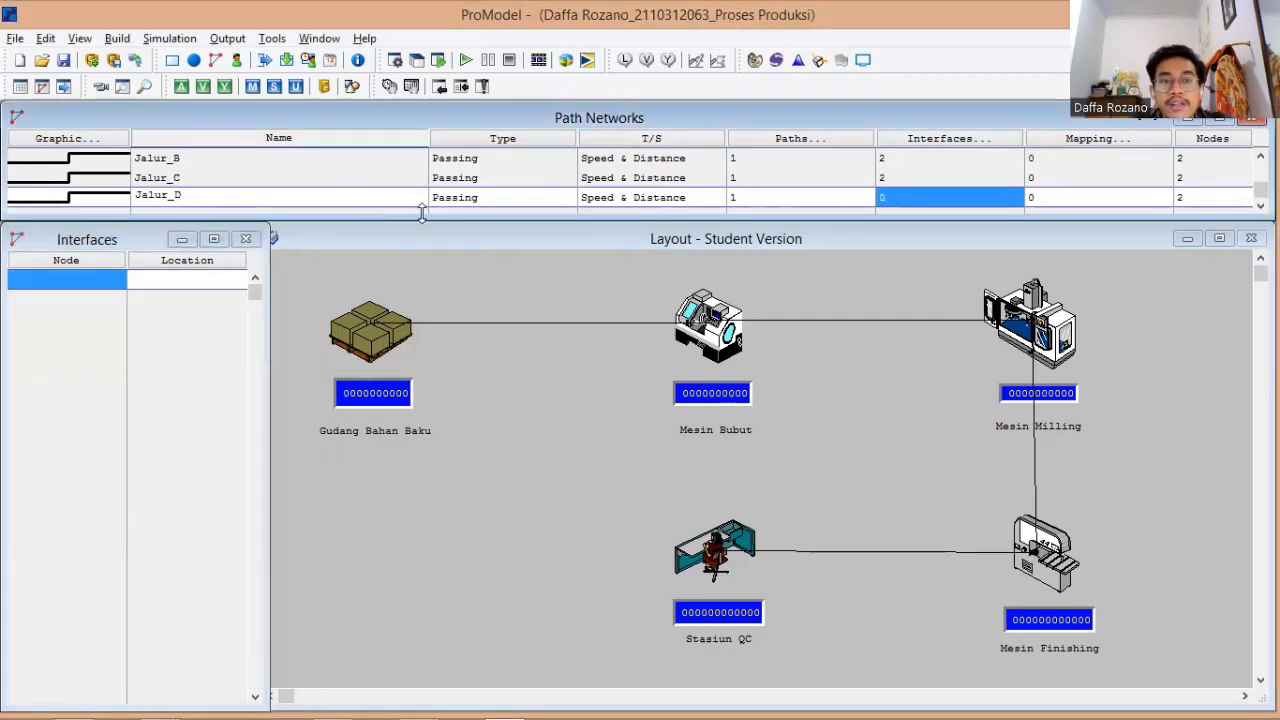
pyautogui.doubleClick(900, 203)
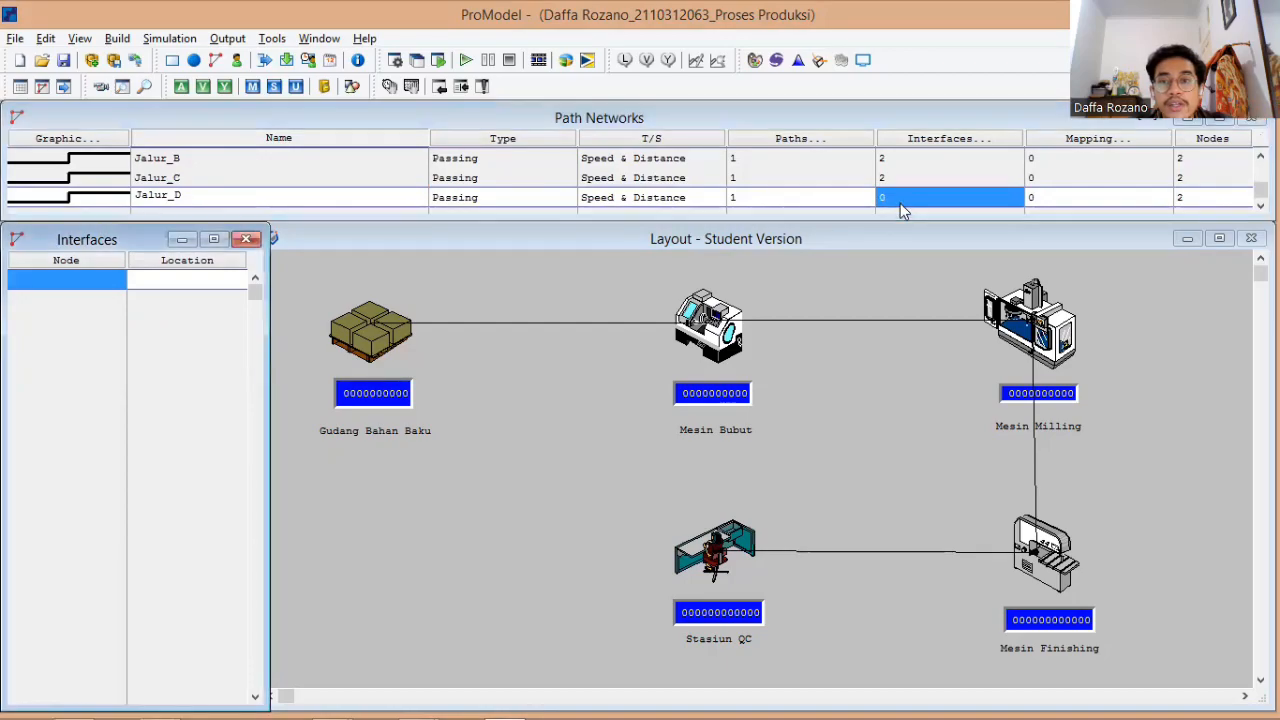
pyautogui.click(70, 288)
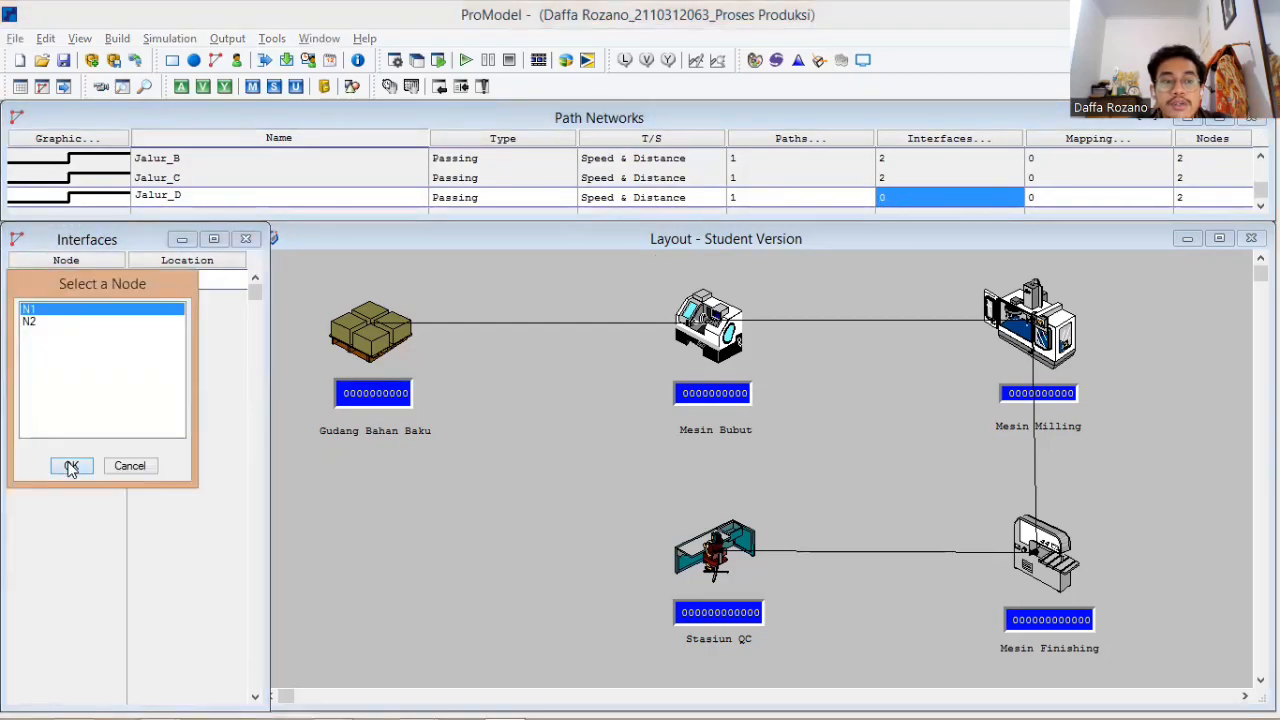
pyautogui.click(69, 463)
pyautogui.click(221, 284)
pyautogui.click(200, 347)
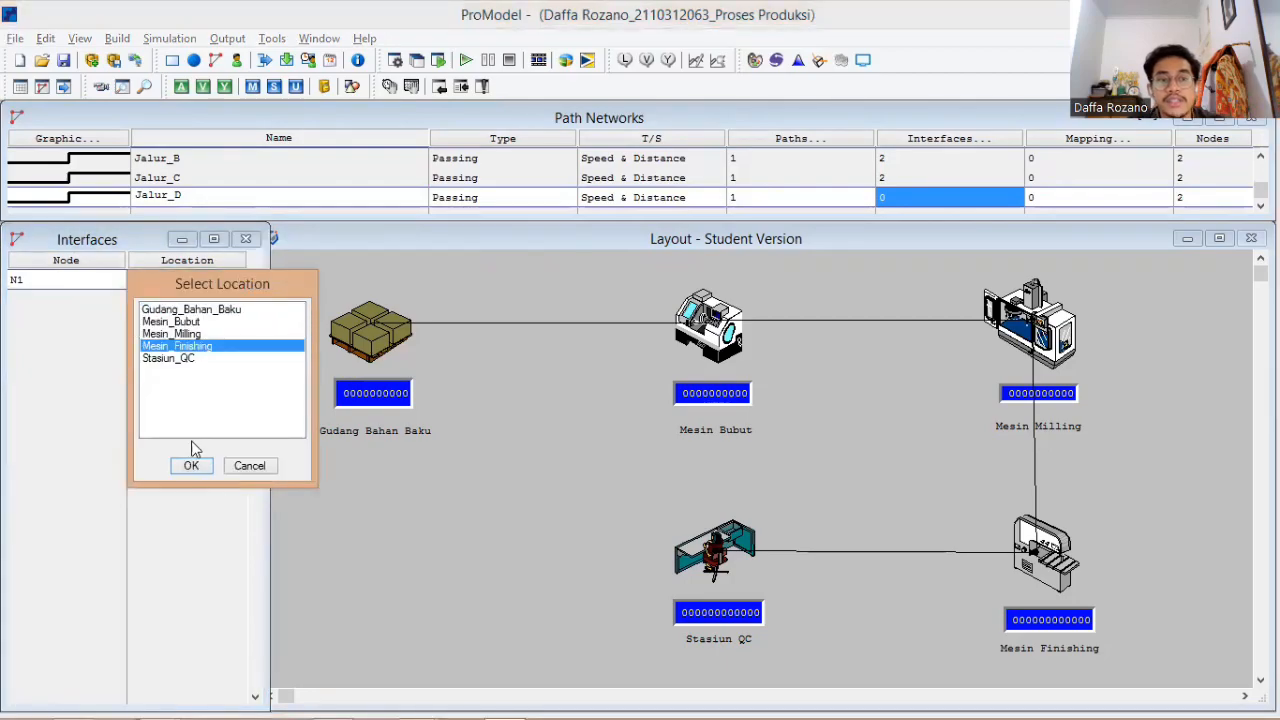
pyautogui.click(193, 464)
# - Add a second interface to Jalur_D that links node N2 to Stasiun_QC
pyautogui.click(63, 300)
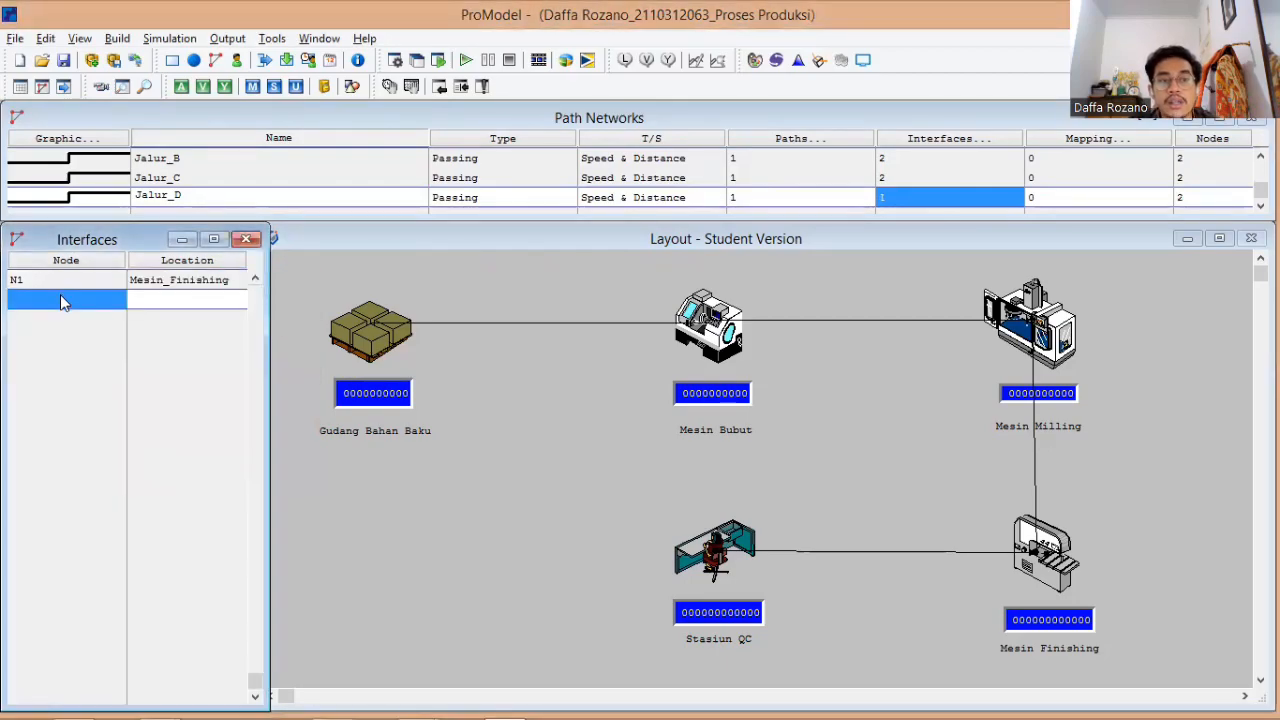
pyautogui.click(60, 298)
pyautogui.click(30, 341)
pyautogui.click(84, 487)
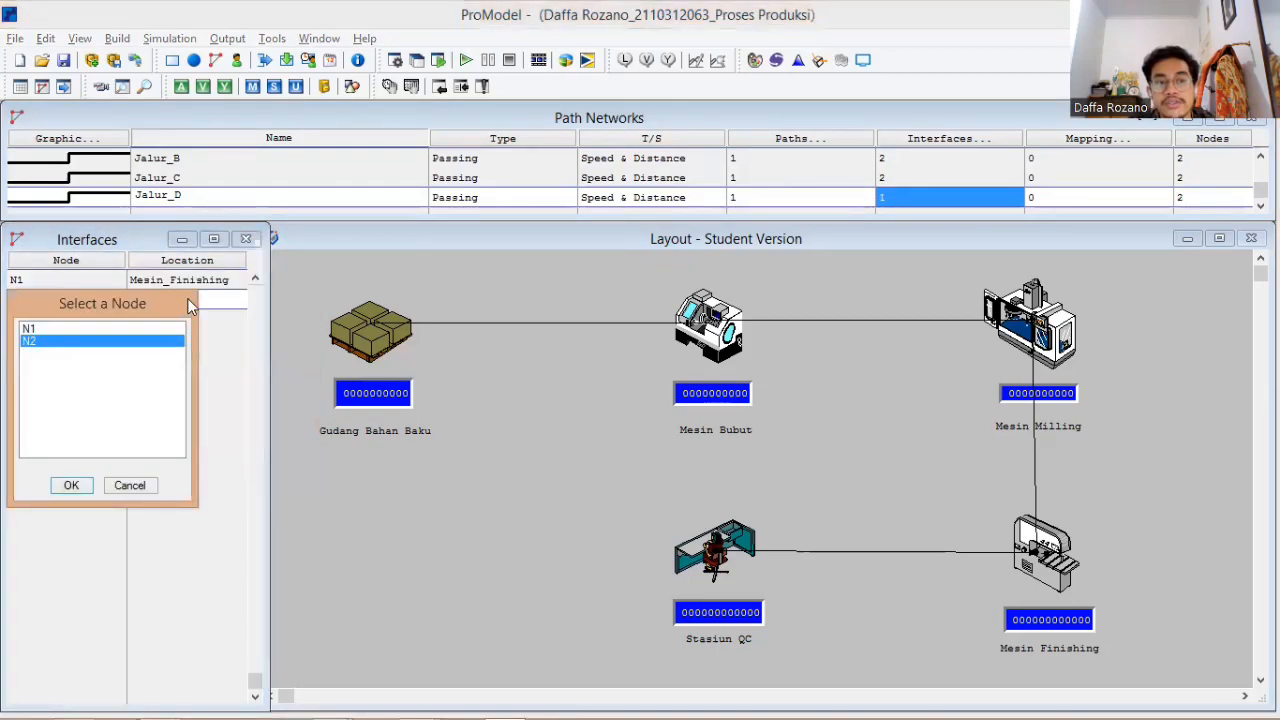
pyautogui.click(193, 302)
pyautogui.click(194, 367)
pyautogui.click(191, 486)
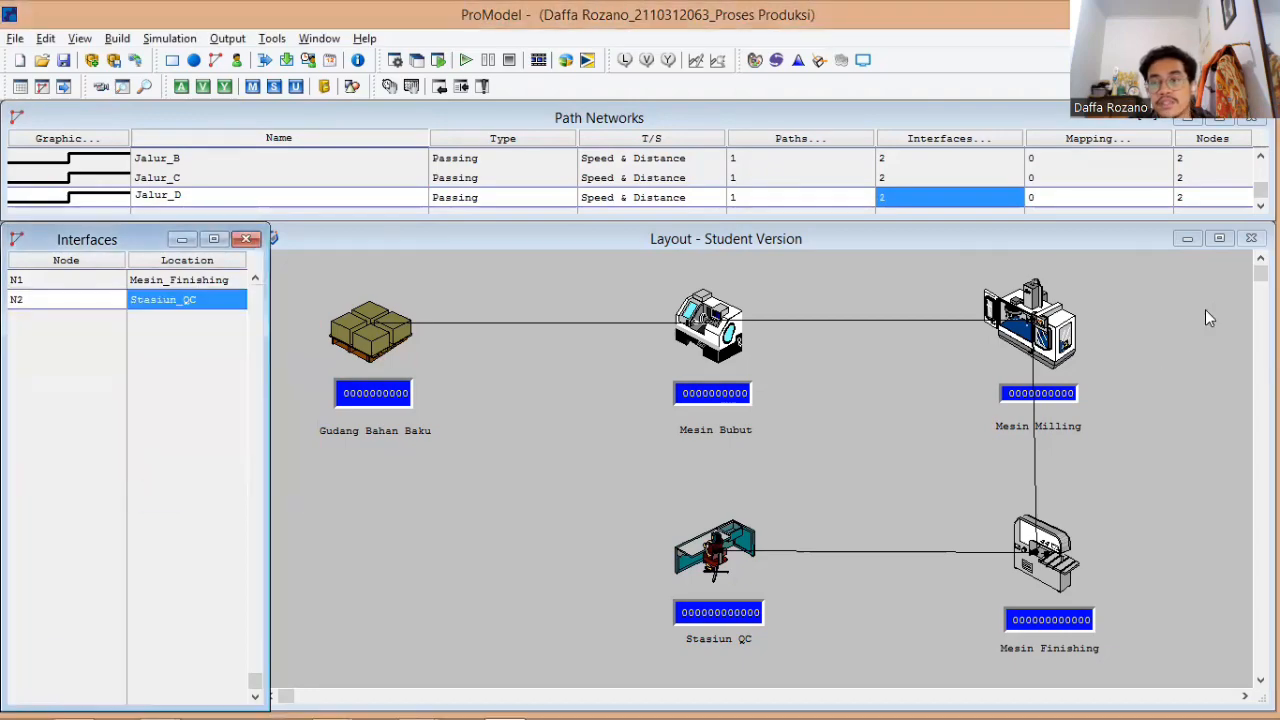
pyautogui.moveTo(1261, 190)
pyautogui.mouseDown()
pyautogui.moveTo(1261, 171)
pyautogui.moveTo(1261, 190)
pyautogui.mouseUp()
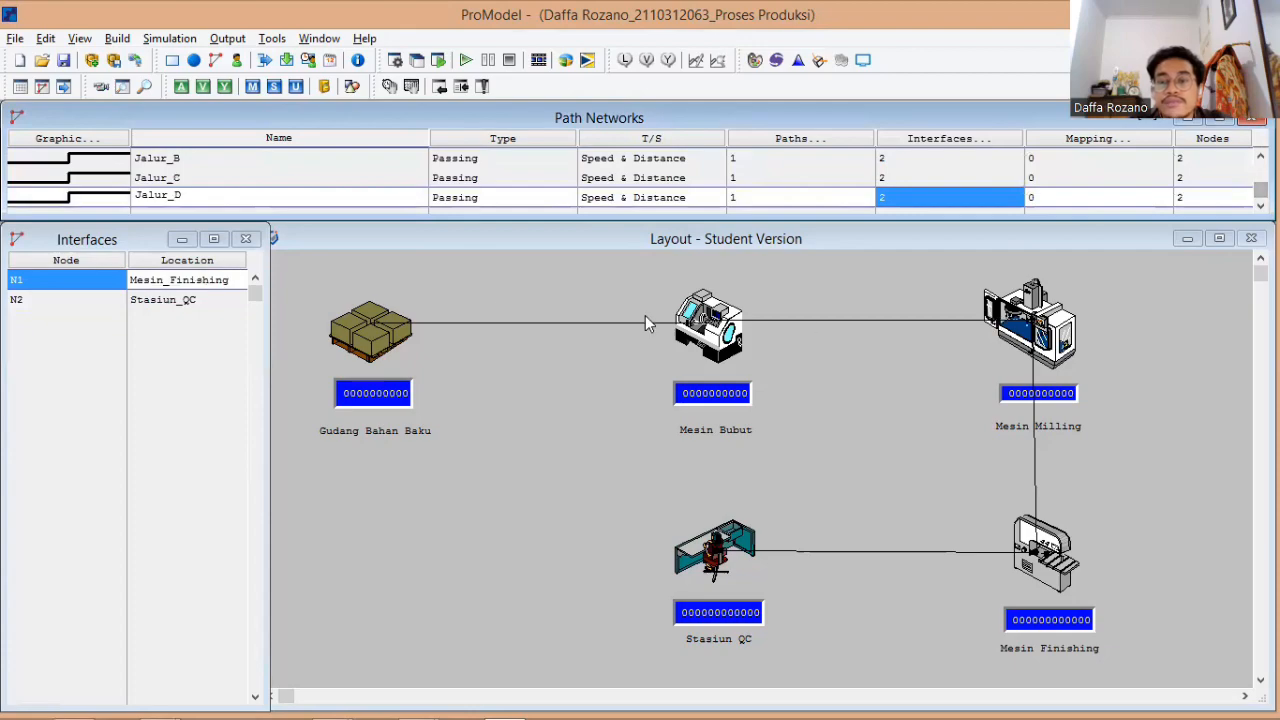
# - Open the resource definitions and create a resource from the Operator graphic
pyautogui.click(118, 40)
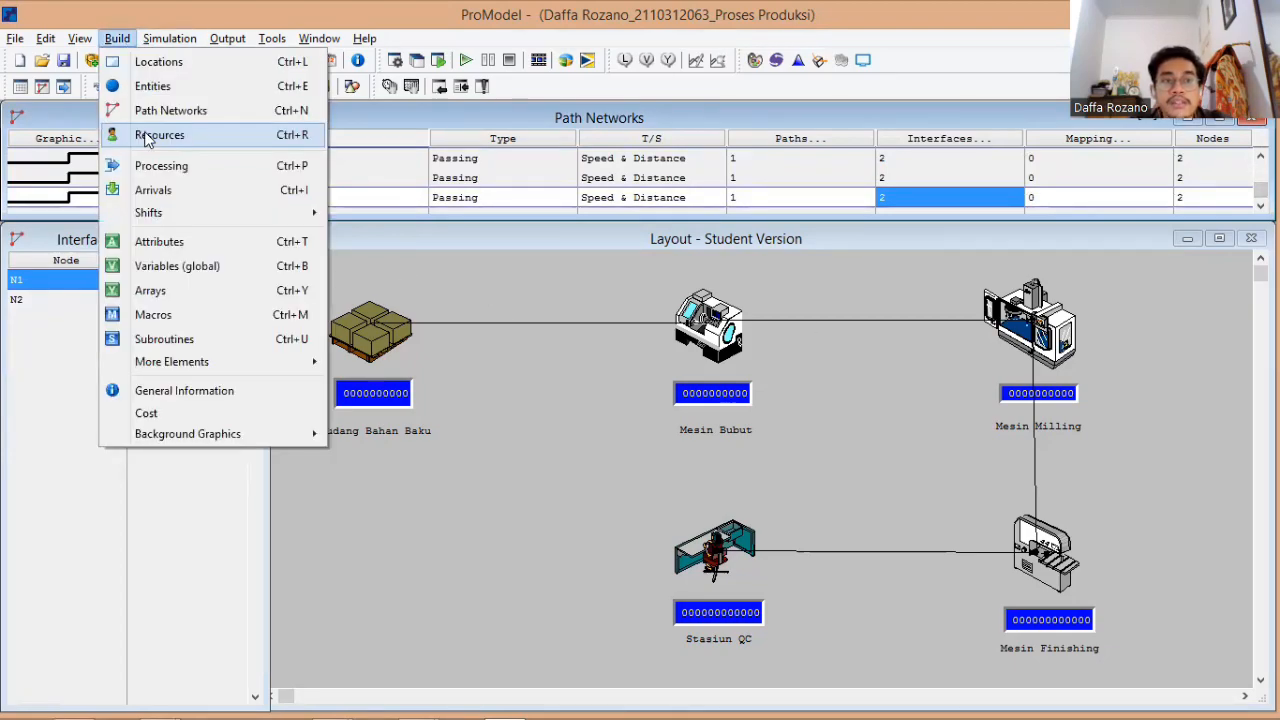
pyautogui.click(147, 136)
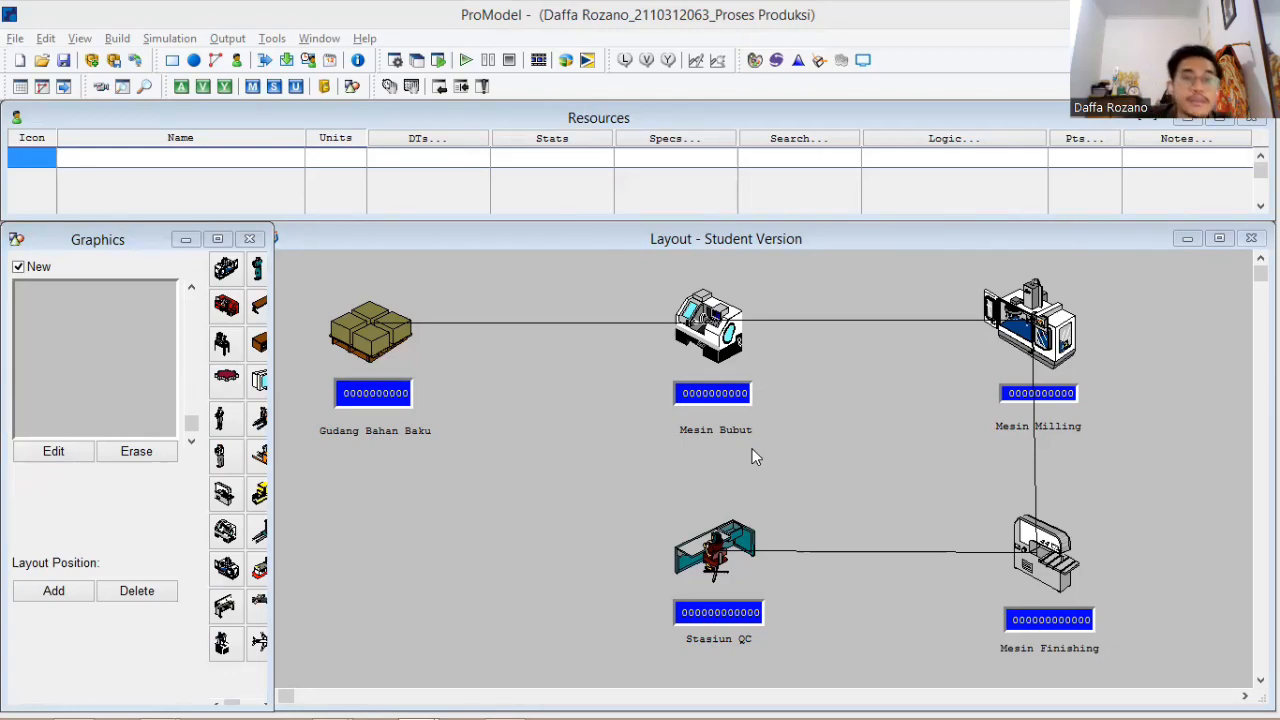
pyautogui.click(249, 301)
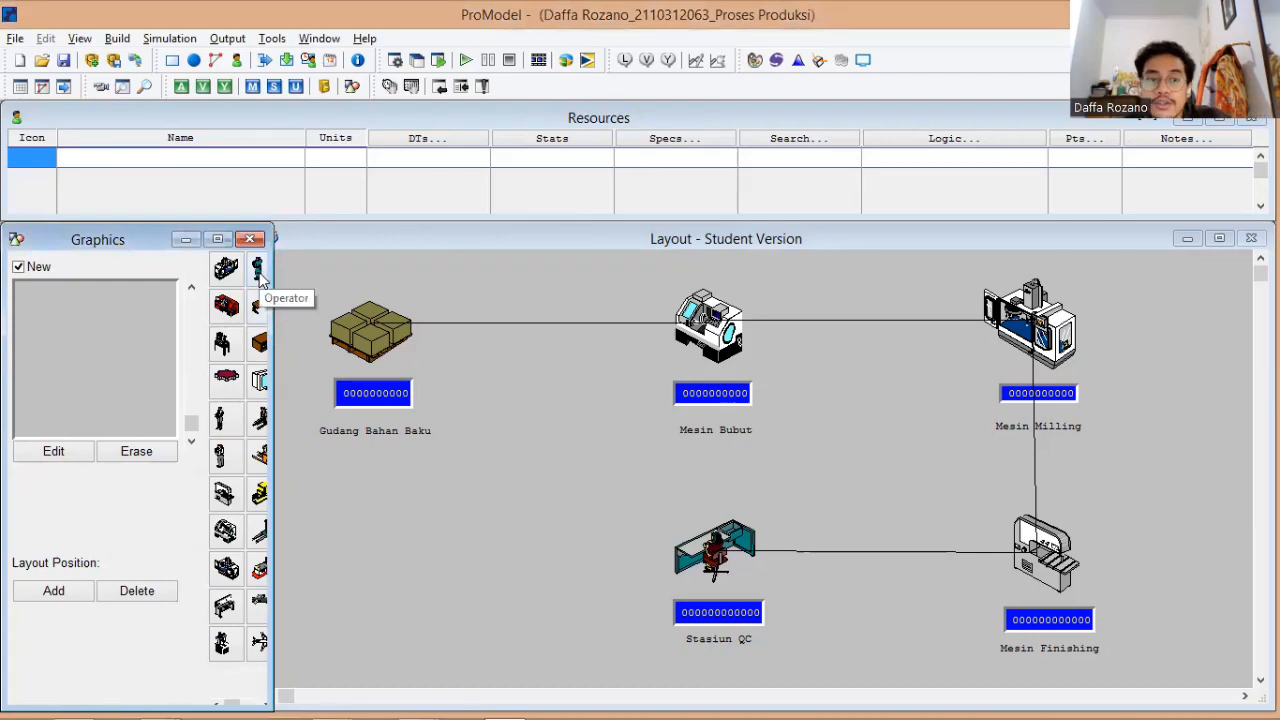
pyautogui.click(258, 272)
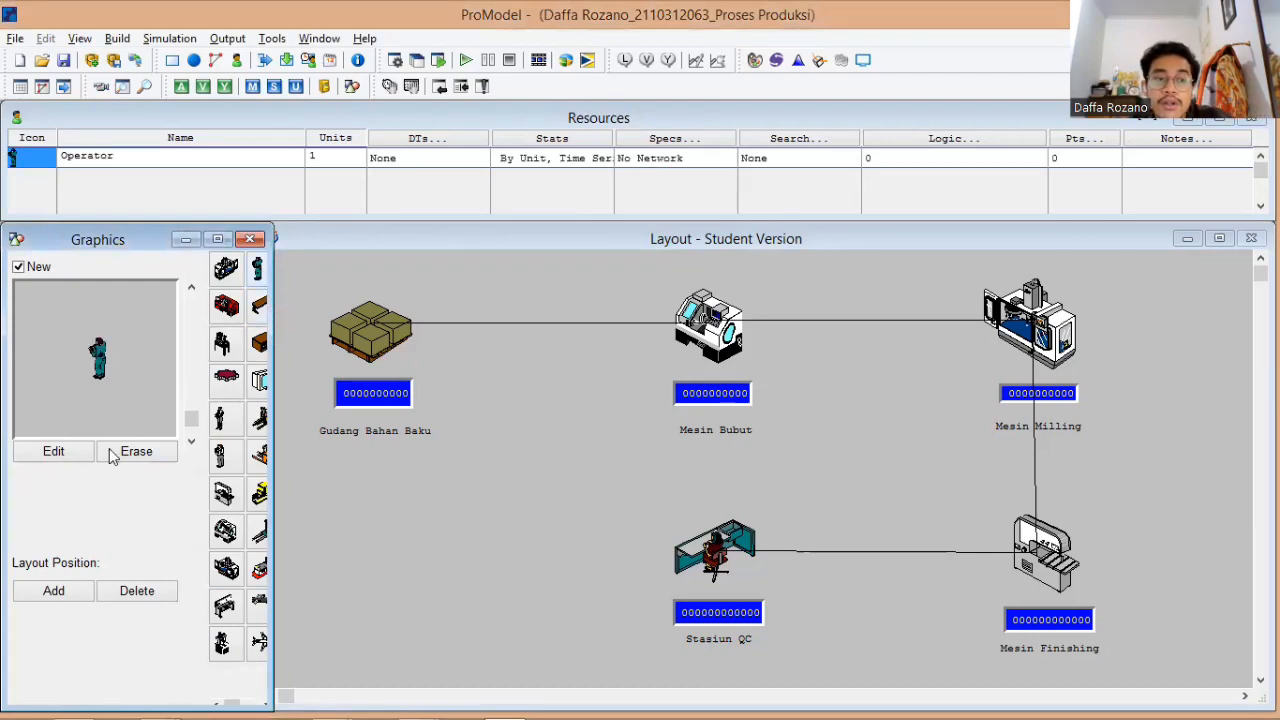
# - Resize the Operator graphic to a horizontal dimension of 4 feet
pyautogui.click(63, 451)
pyautogui.click(346, 511)
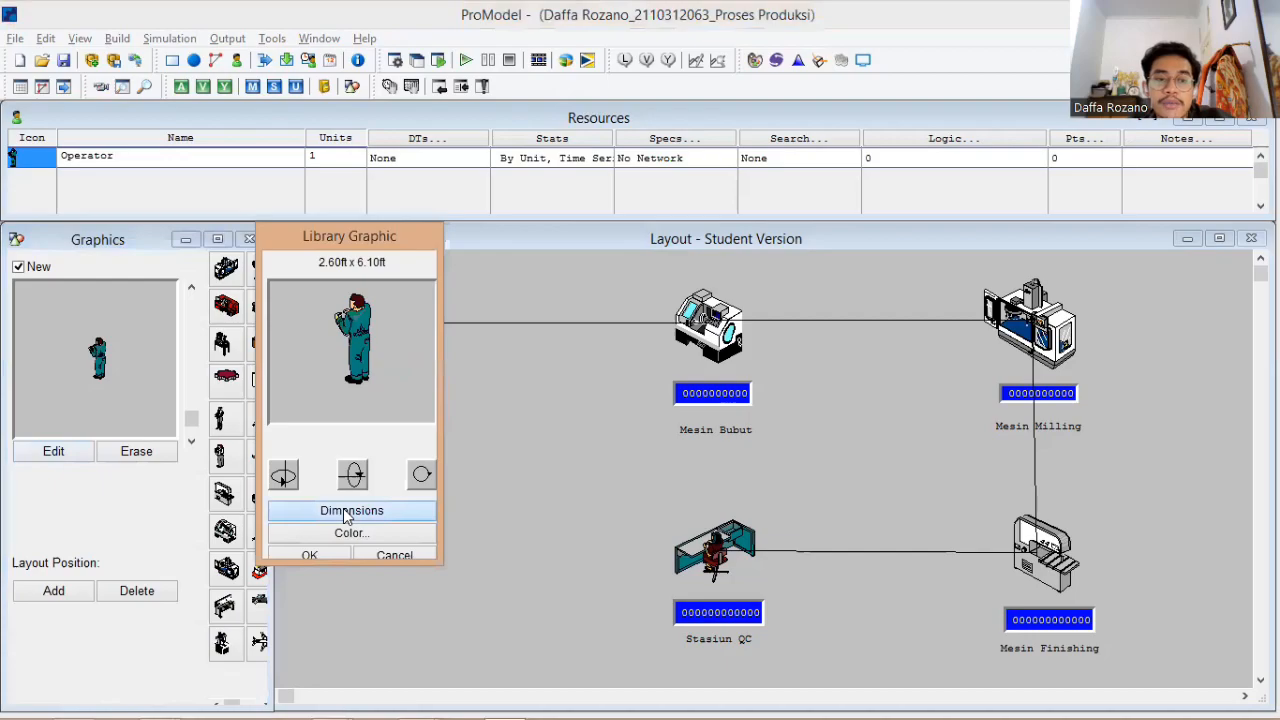
pyautogui.doubleClick(560, 510)
pyautogui.write('4')
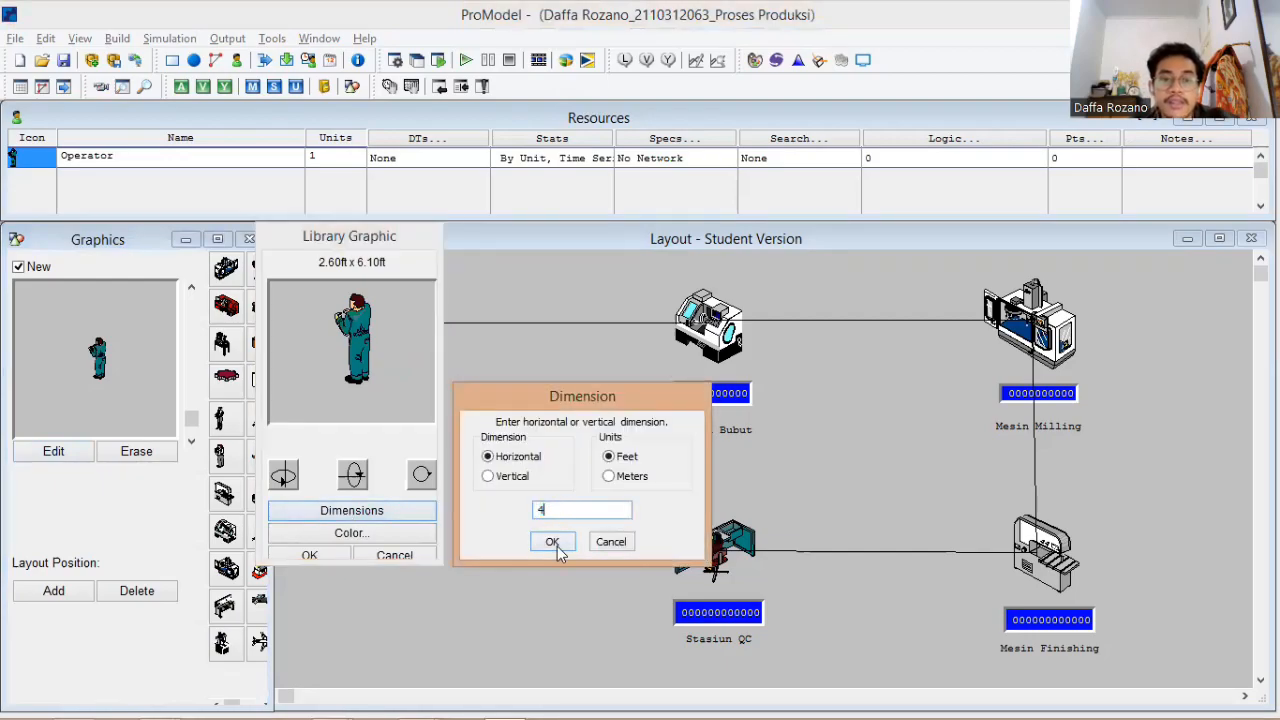
pyautogui.click(553, 543)
pyautogui.click(311, 555)
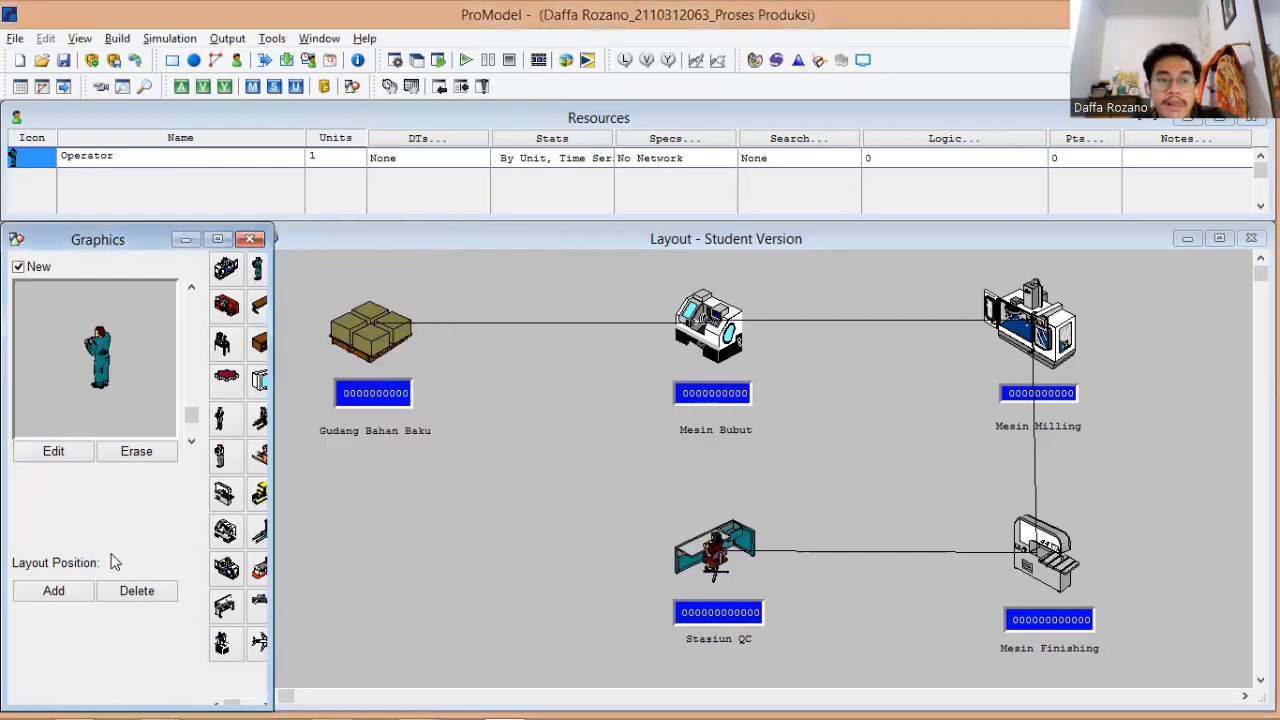
# - Place the Operator in the layout just beside Gudang Bahan Baku, at the start of the path to Mesin Bubut
pyautogui.click(56, 590)
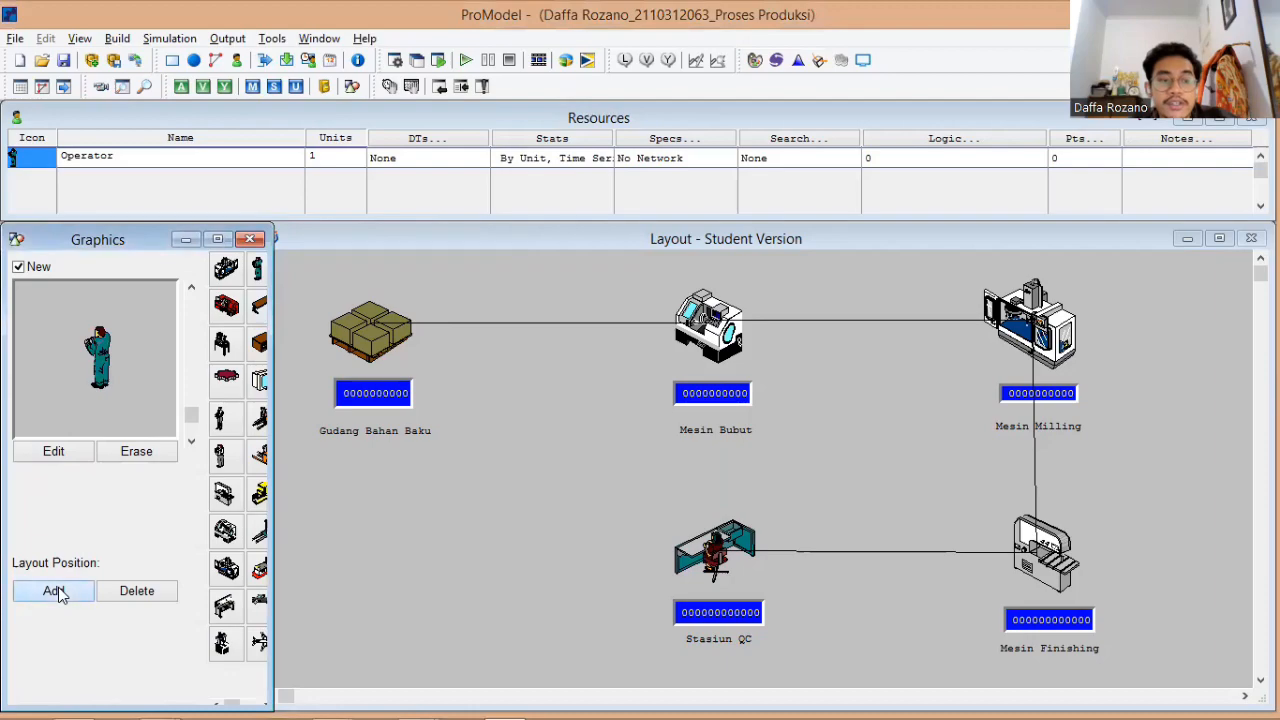
pyautogui.click(416, 327)
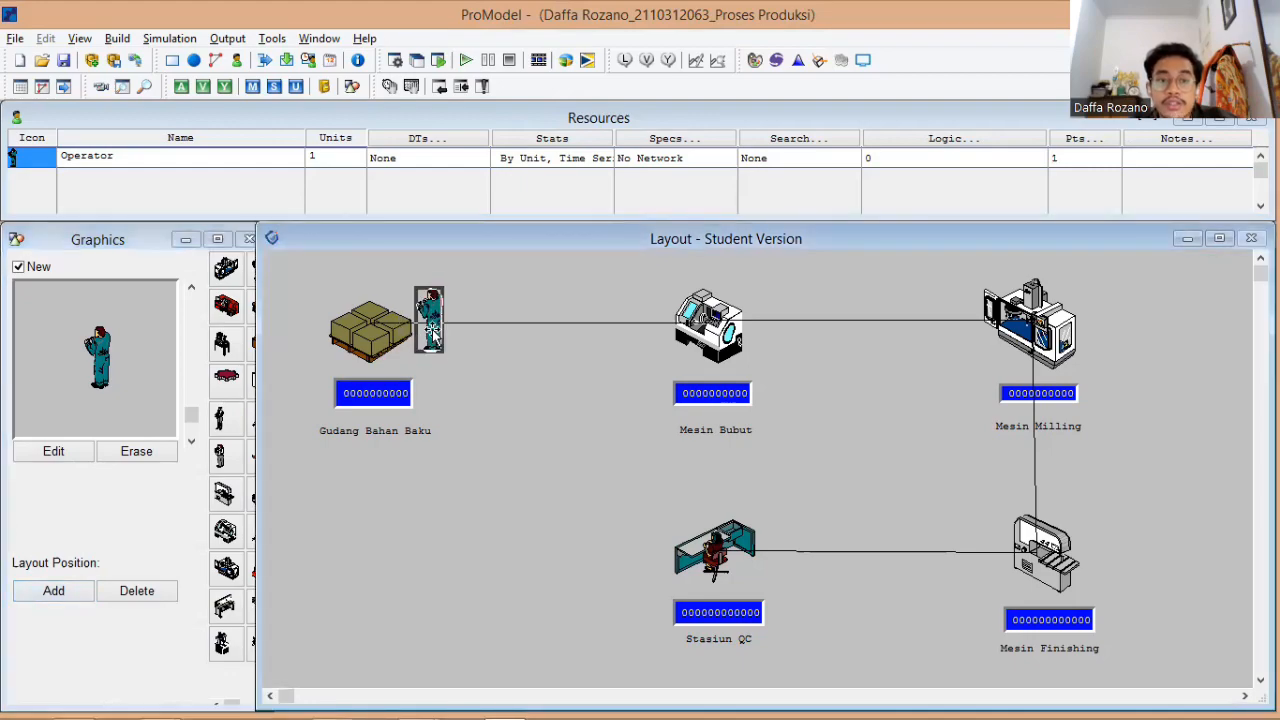
pyautogui.moveTo(432, 333); pyautogui.dragTo(431, 330)
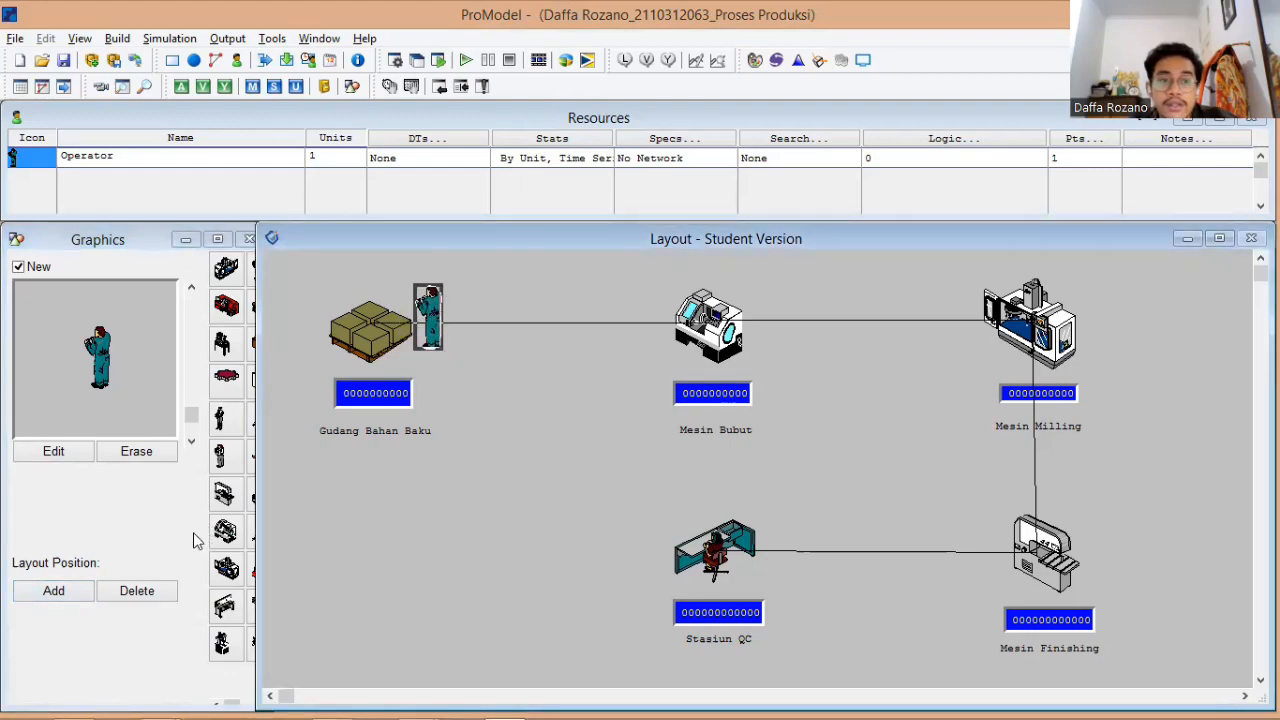
# - Create a second operator resource from the white-shirted standing man graphic and resize it to a horizontal dimension of 4 feet
pyautogui.click(229, 425)
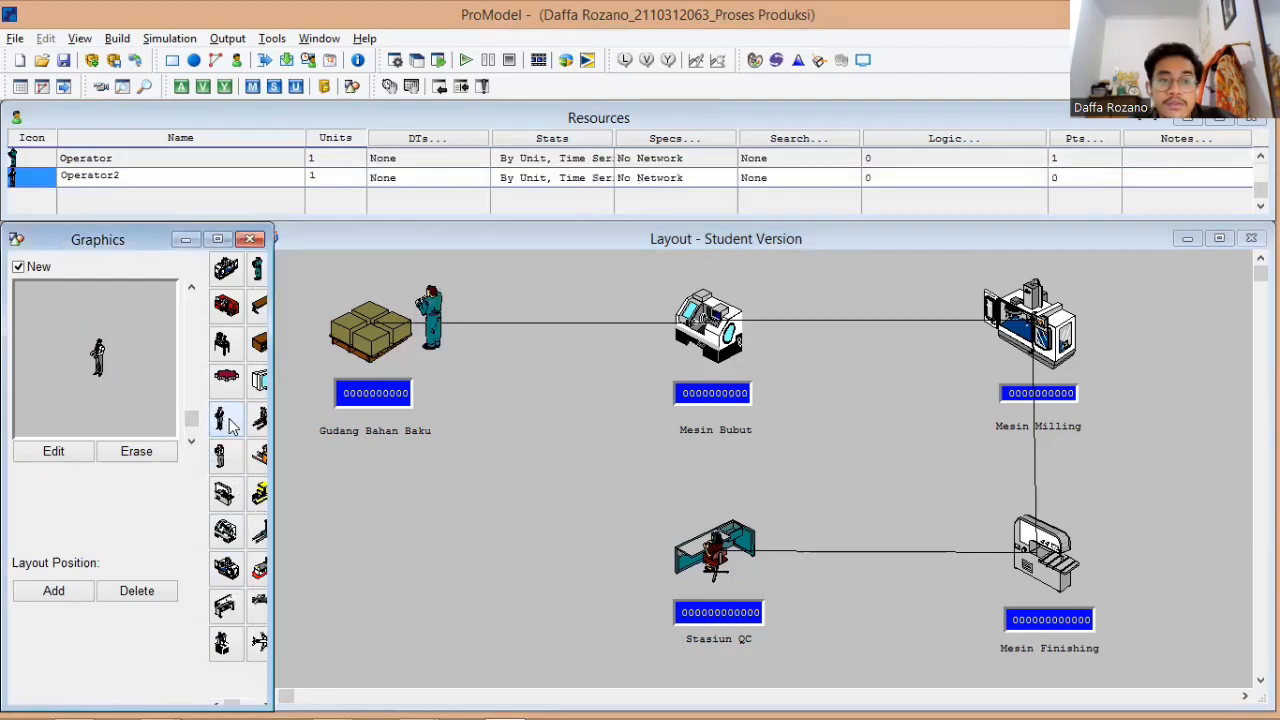
pyautogui.click(55, 451)
pyautogui.click(351, 510)
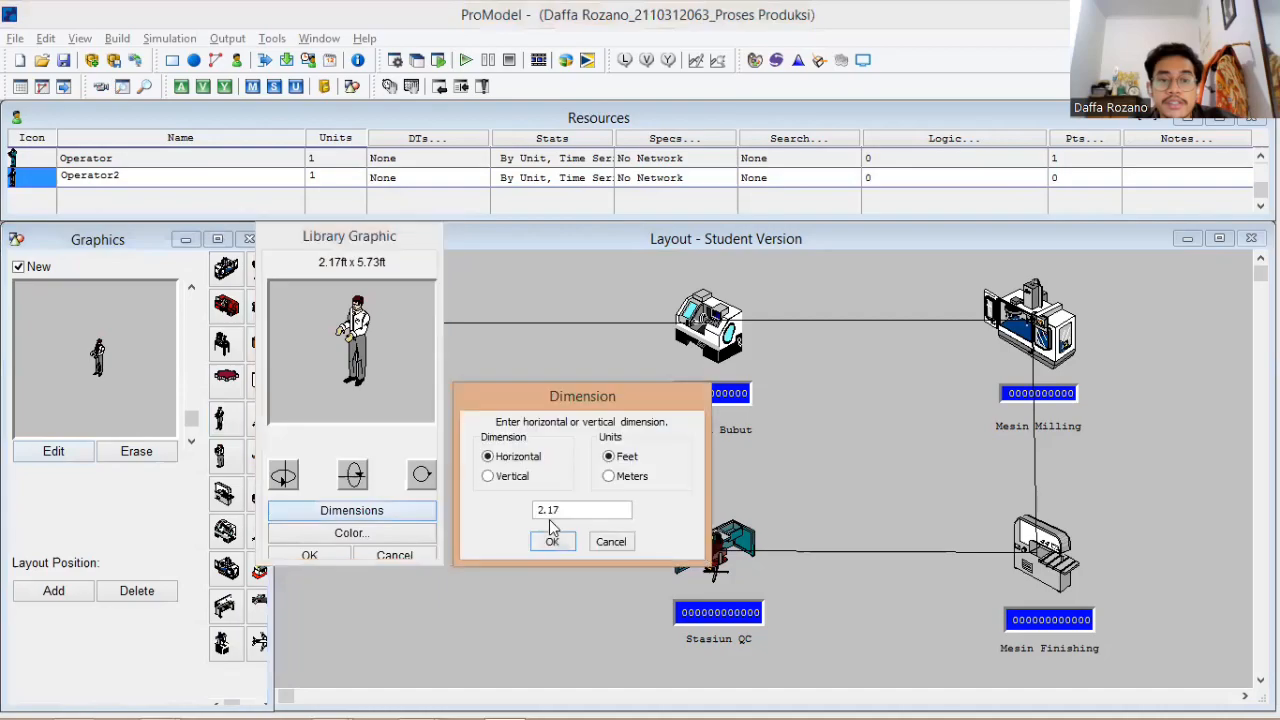
pyautogui.doubleClick(554, 512)
pyautogui.write('4')
pyautogui.click(552, 541)
pyautogui.click(309, 555)
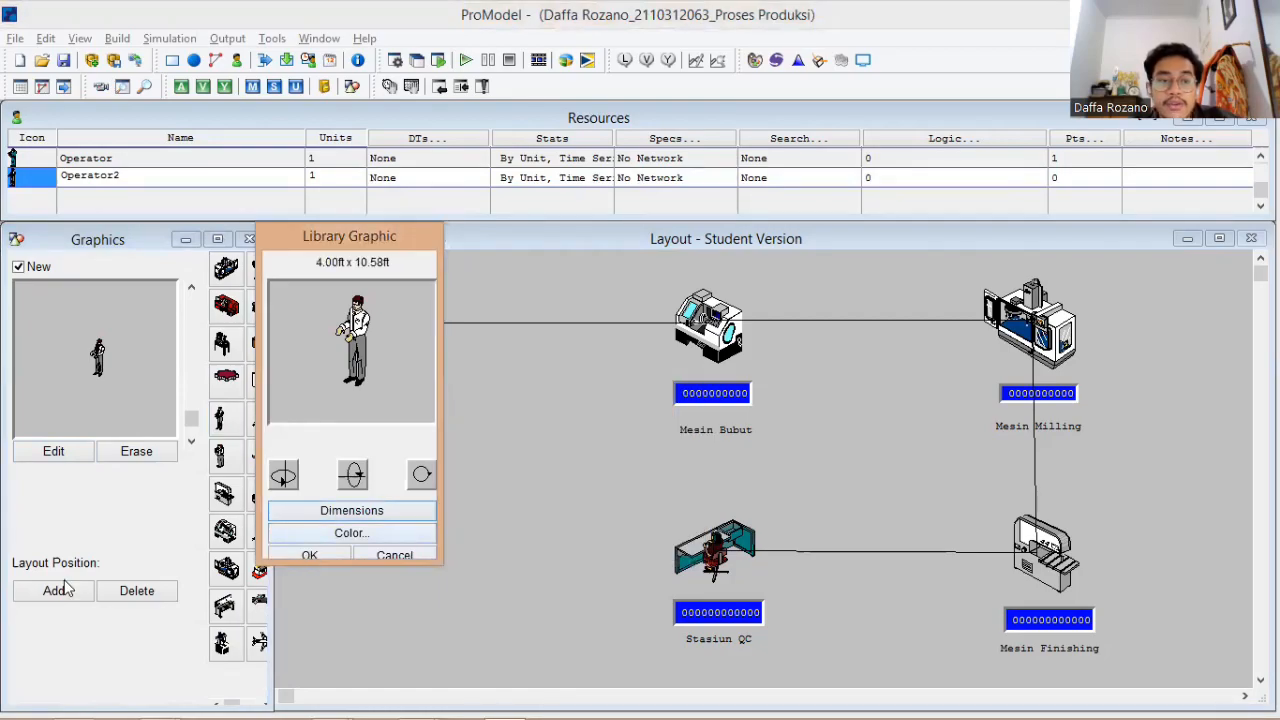
# - Place the second operator just beside Mesin Bubut and mirror its graphic so that it faces the machine
pyautogui.click(62, 591)
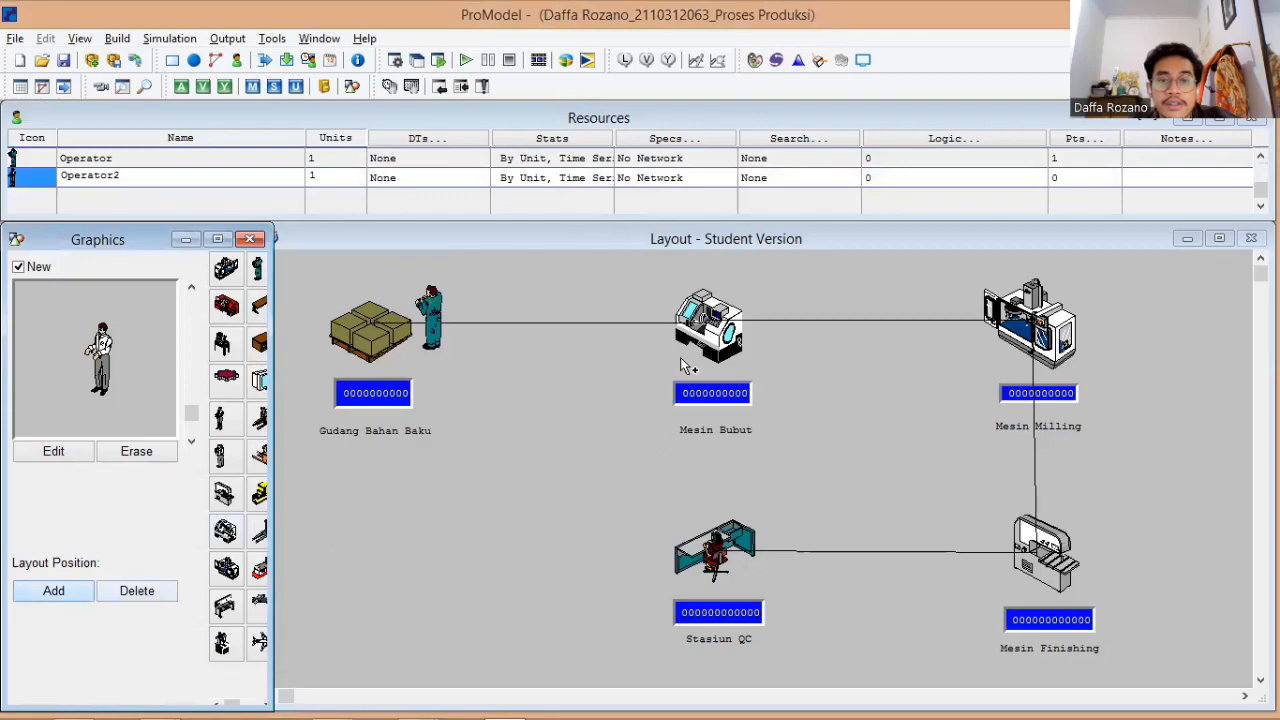
pyautogui.click(685, 358)
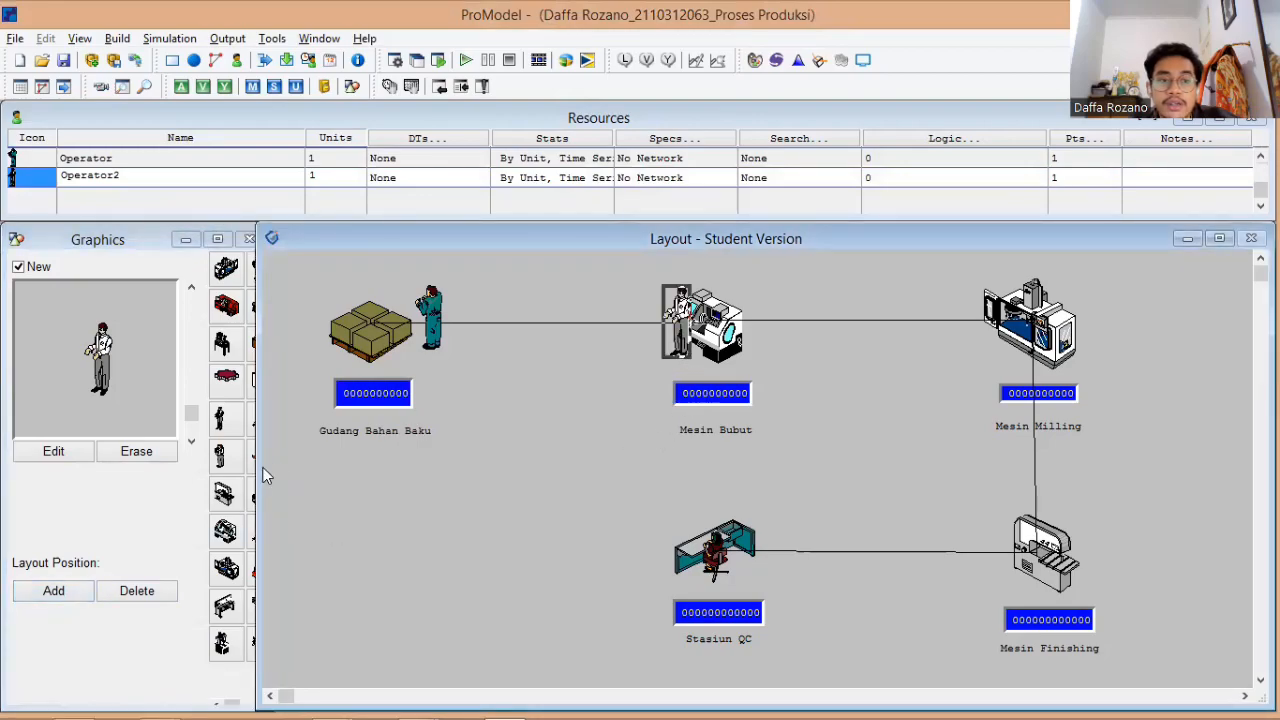
pyautogui.click(62, 452)
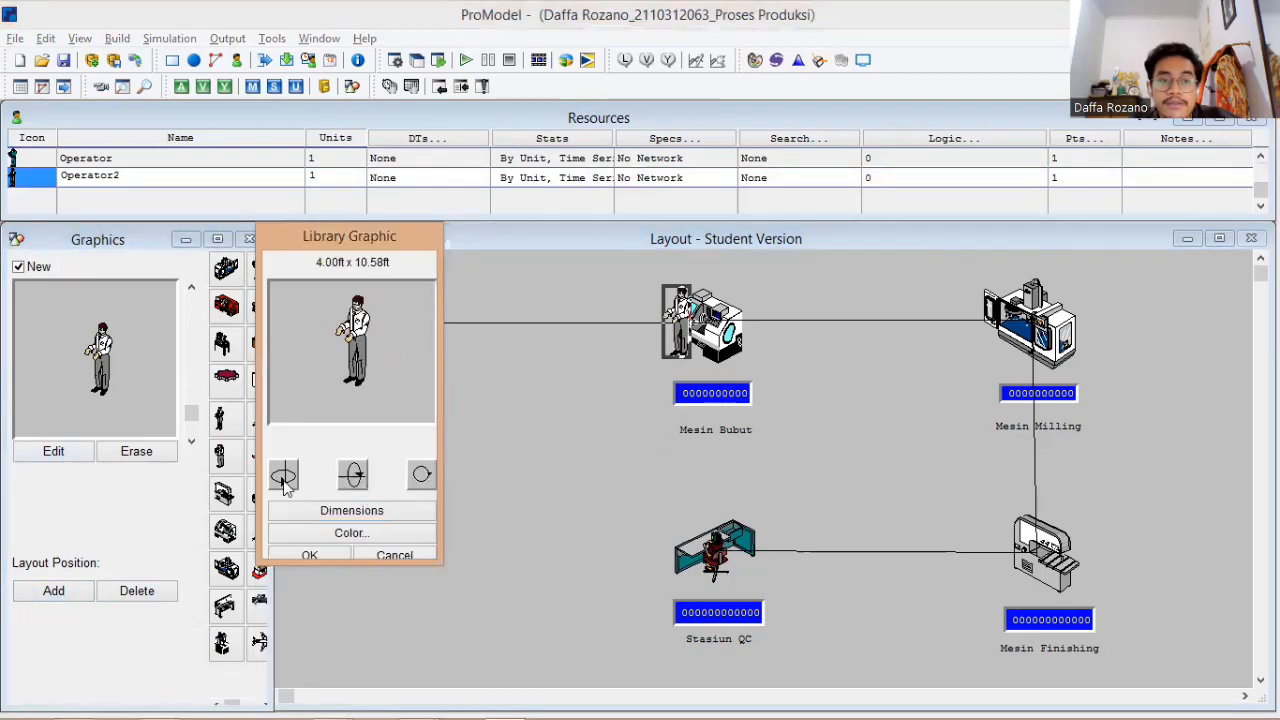
pyautogui.click(284, 478)
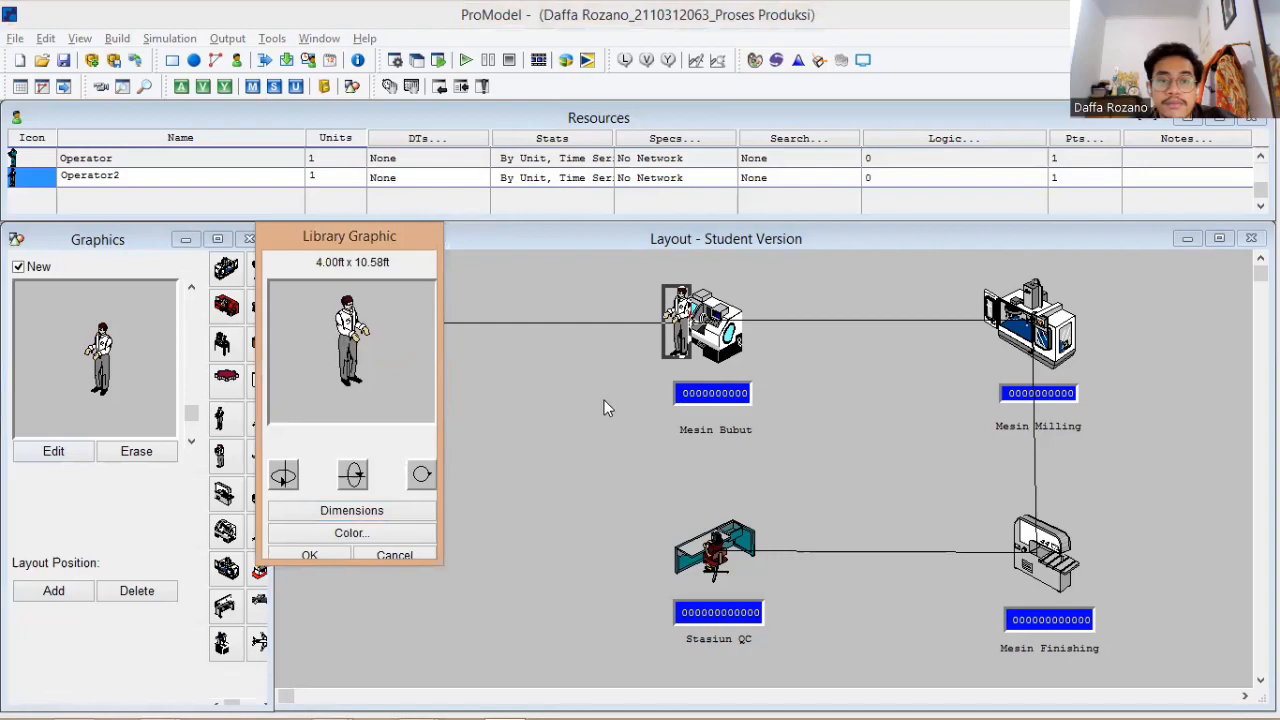
pyautogui.click(331, 556)
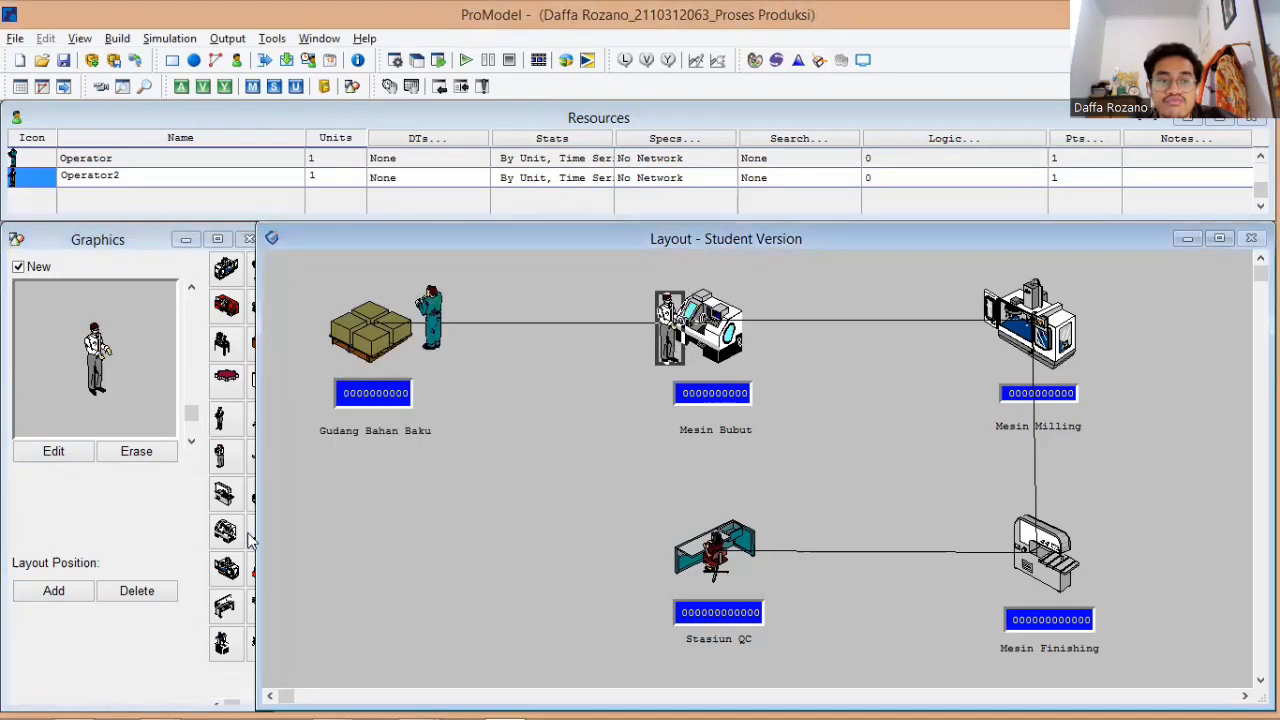
# - Create a third operator resource from the same white-shirted man graphic and set its horizontal dimension to 4 feet
pyautogui.click(233, 428)
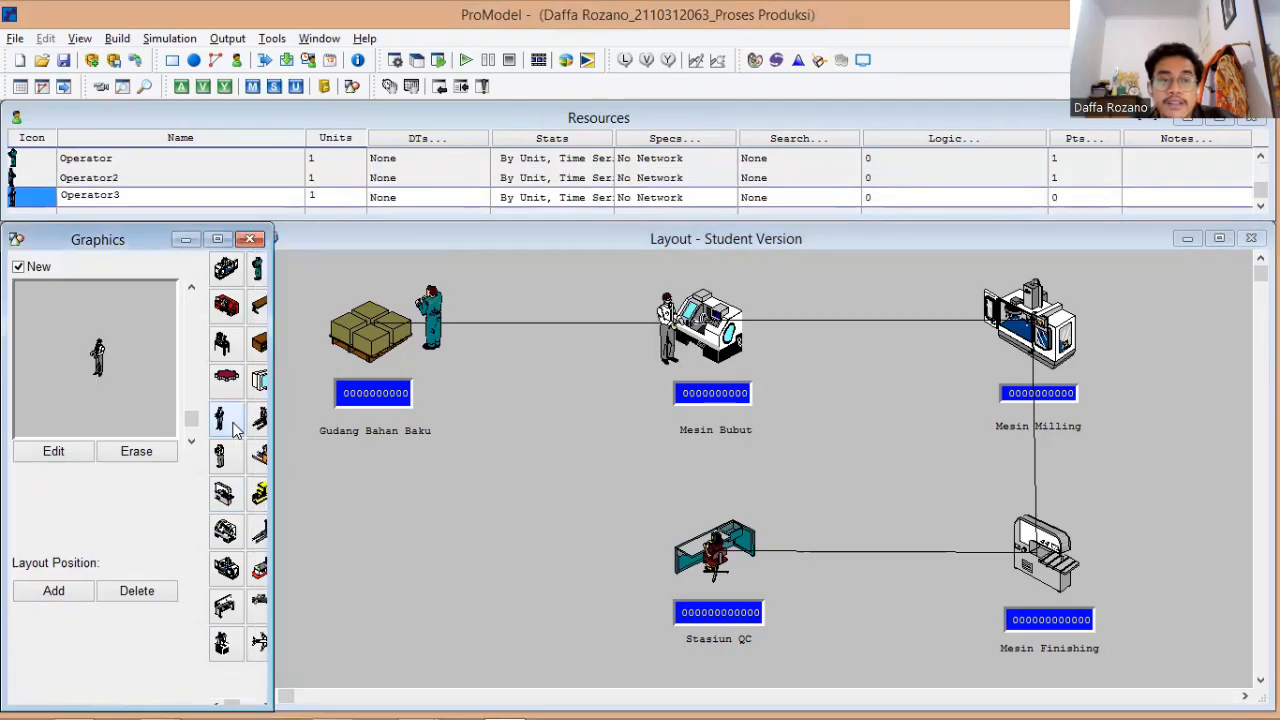
pyautogui.click(55, 451)
pyautogui.click(333, 511)
pyautogui.click(552, 510)
pyautogui.doubleClick(555, 510)
pyautogui.write('4')
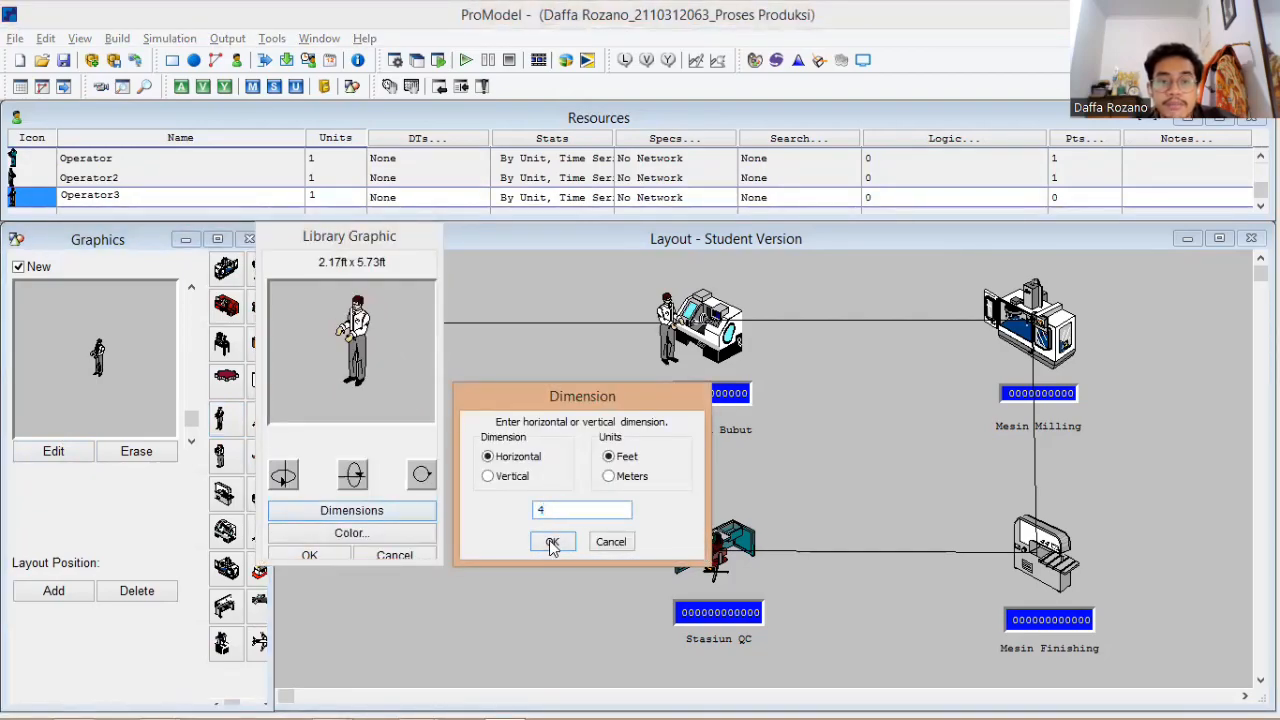
pyautogui.click(551, 541)
pyautogui.click(305, 555)
# - Place the third operator at Mesin Milling and mirror its graphic so that it faces the machine
pyautogui.click(89, 596)
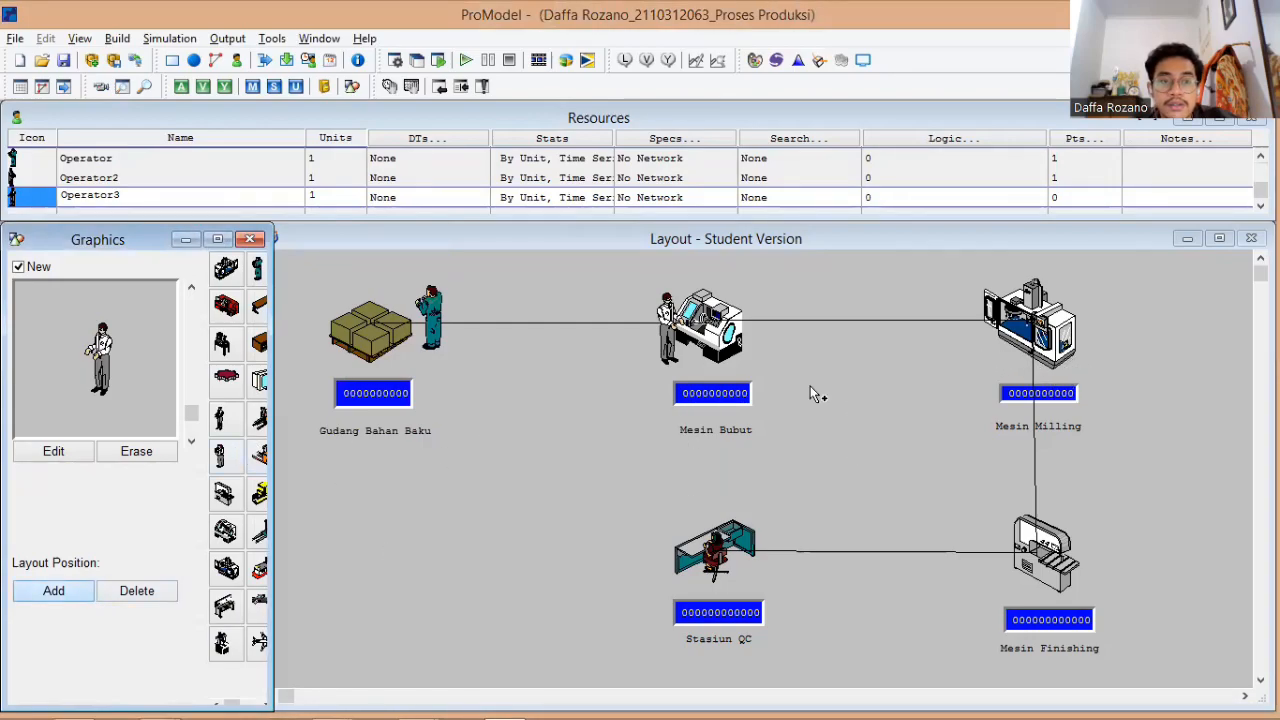
pyautogui.click(1018, 356)
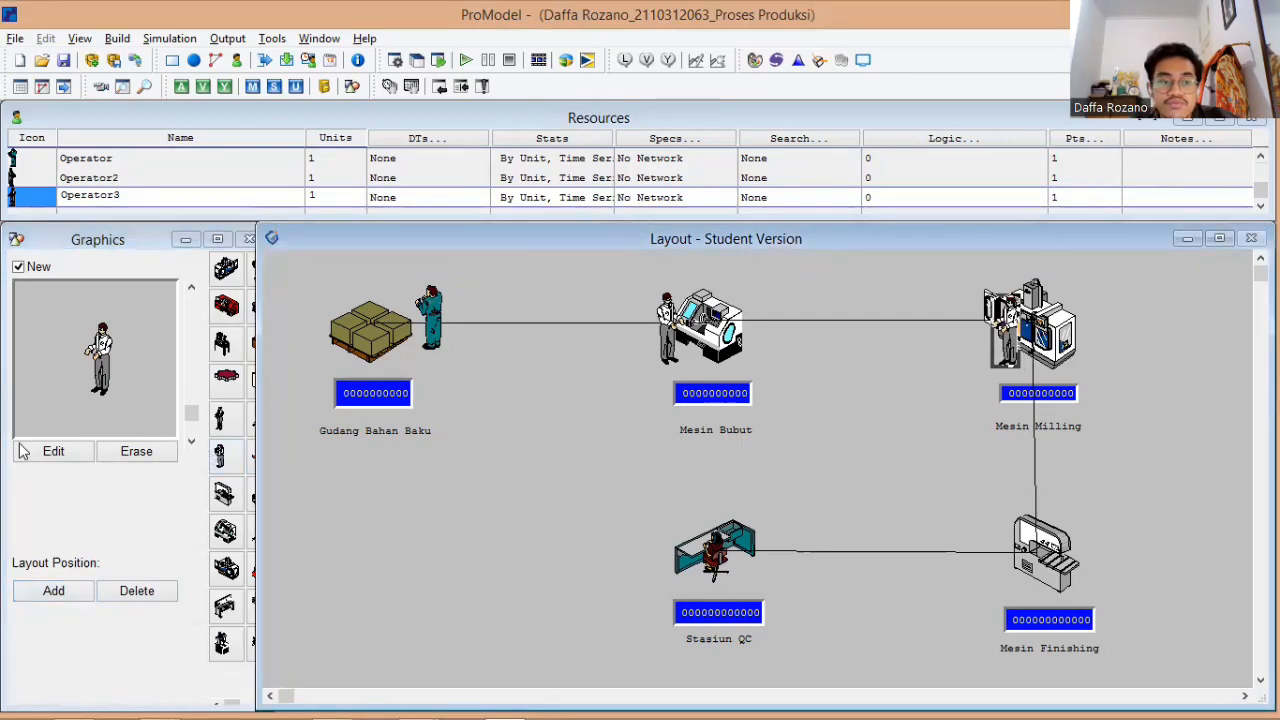
pyautogui.click(48, 451)
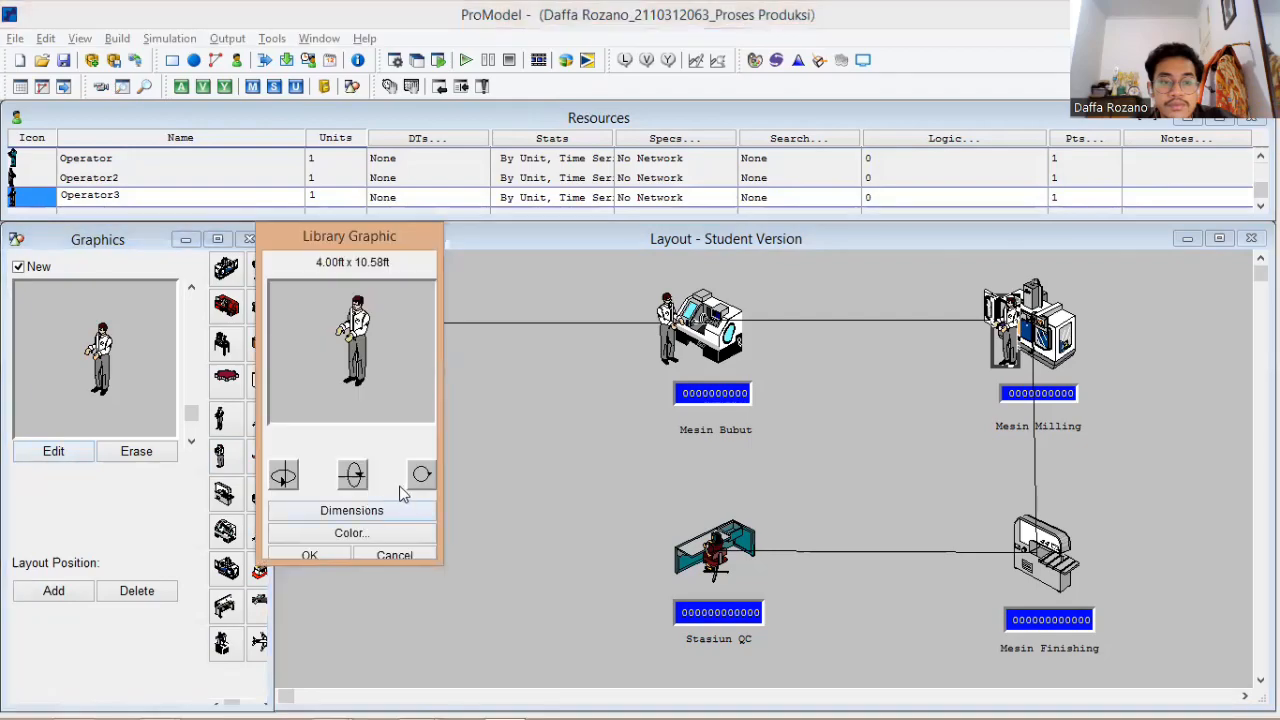
pyautogui.click(283, 475)
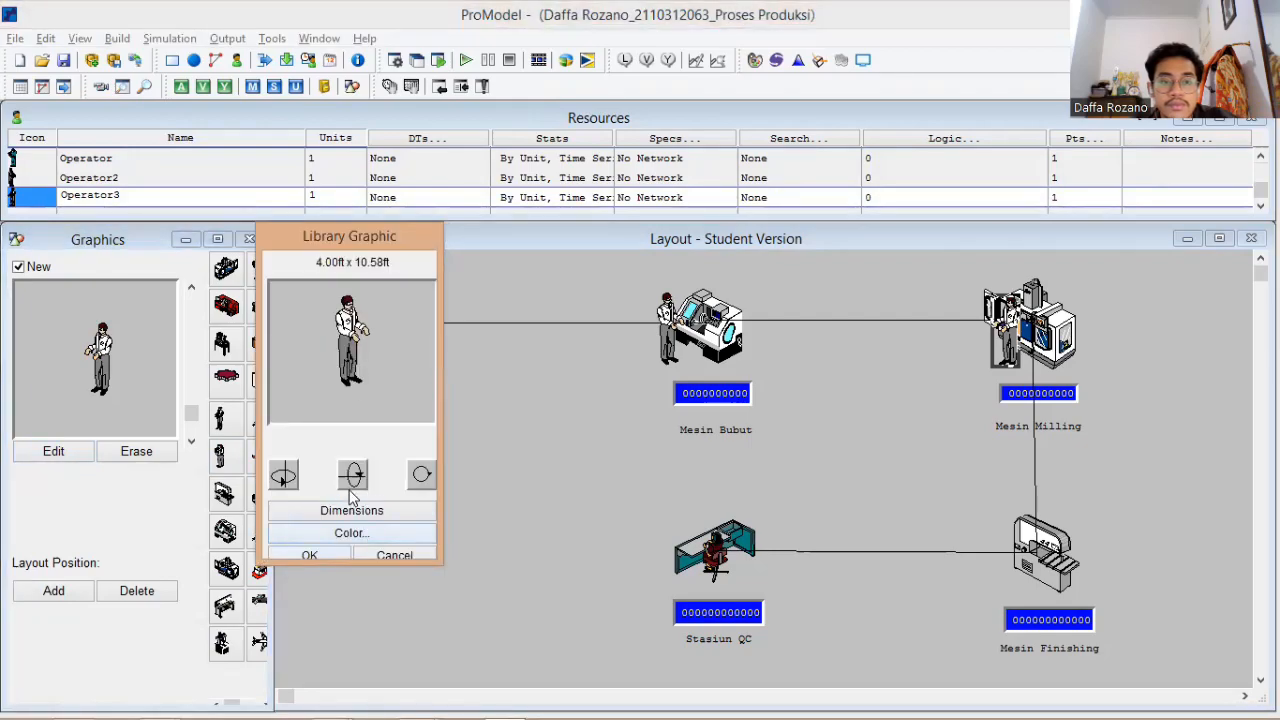
# - Recolor the Mesin Milling operator's graphic bright pink (red 255, green 0, blue 128)
pyautogui.click(352, 534)
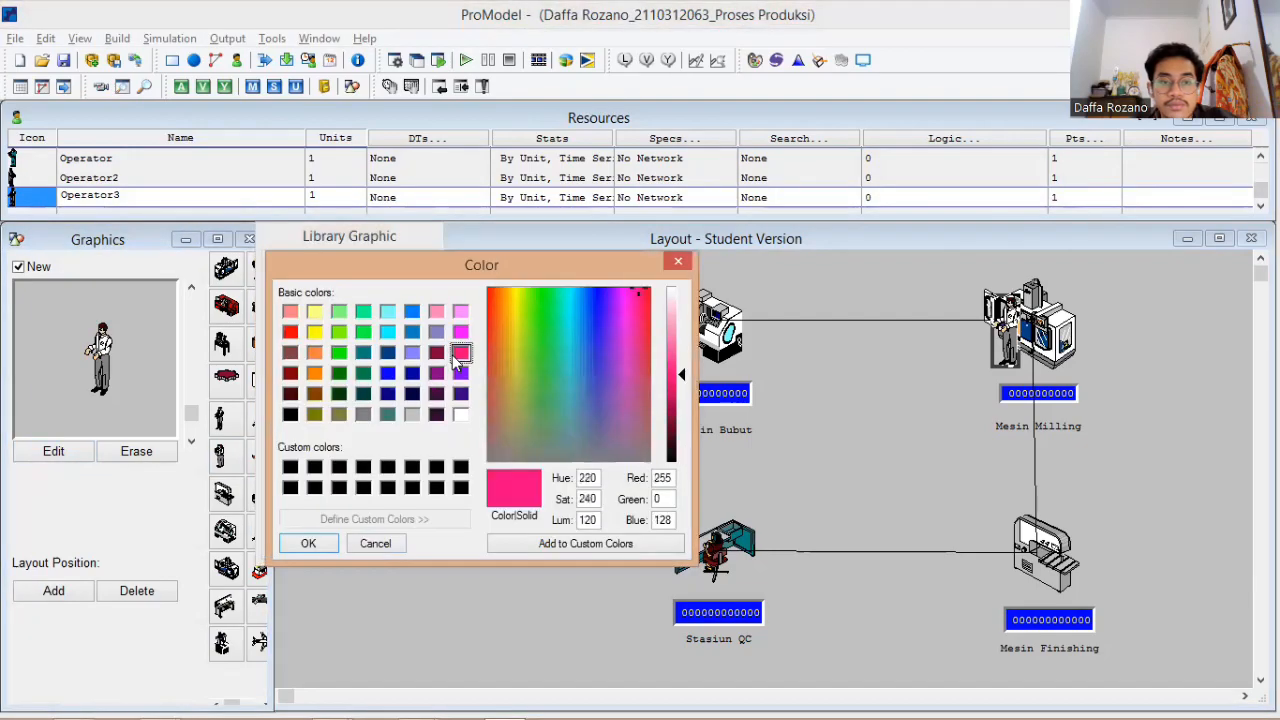
pyautogui.click(318, 543)
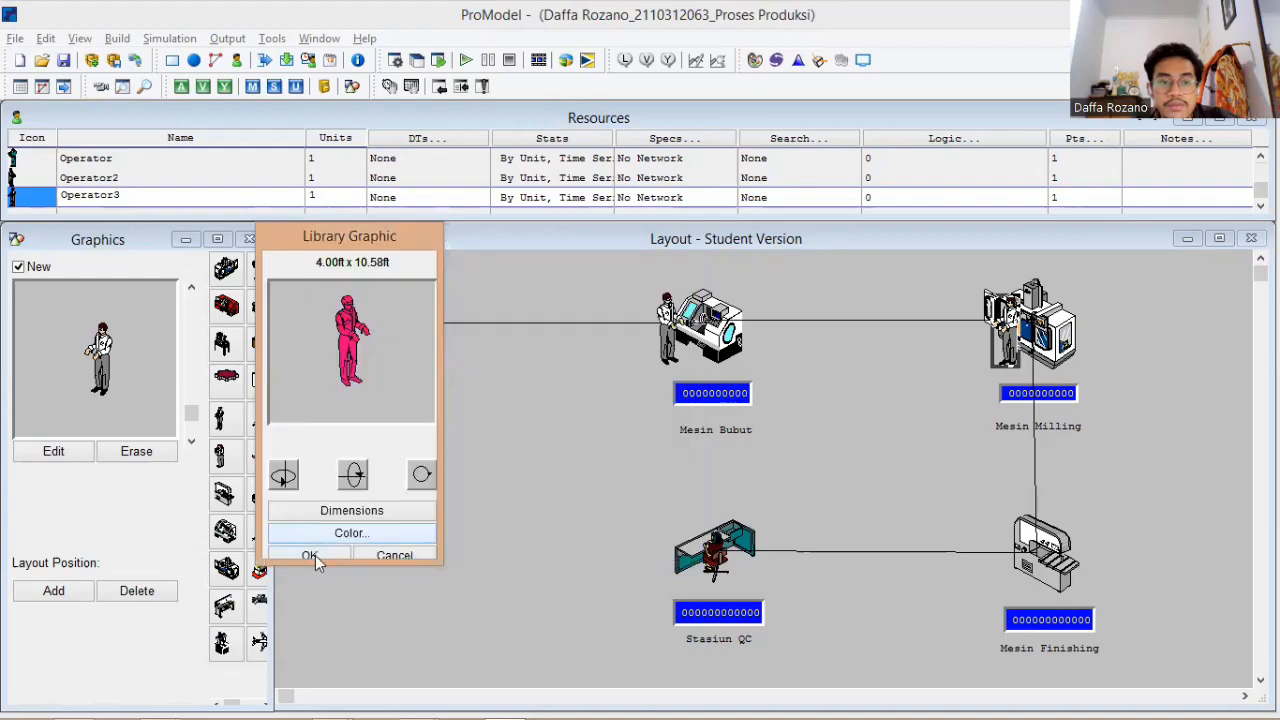
pyautogui.click(311, 556)
pyautogui.click(998, 341)
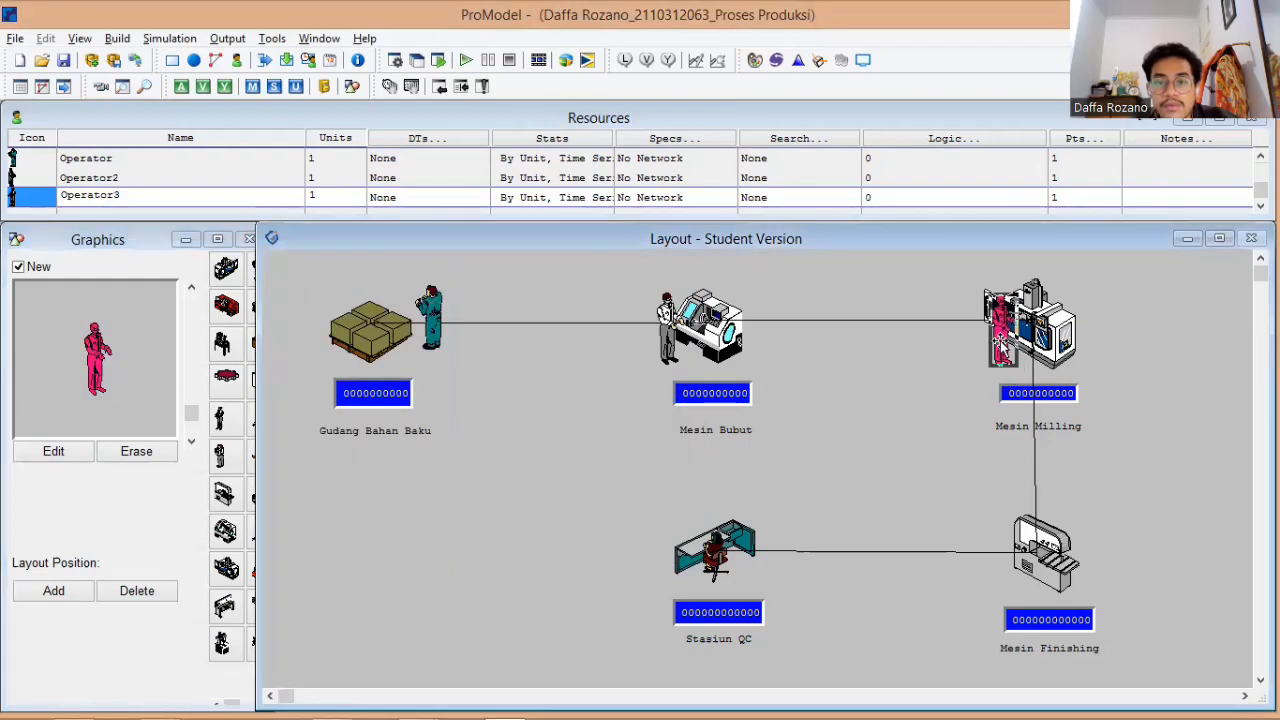
# - Create a resource from the man_push_side graphic and resize it to a horizontal dimension of 4 feet
pyautogui.click(240, 699)
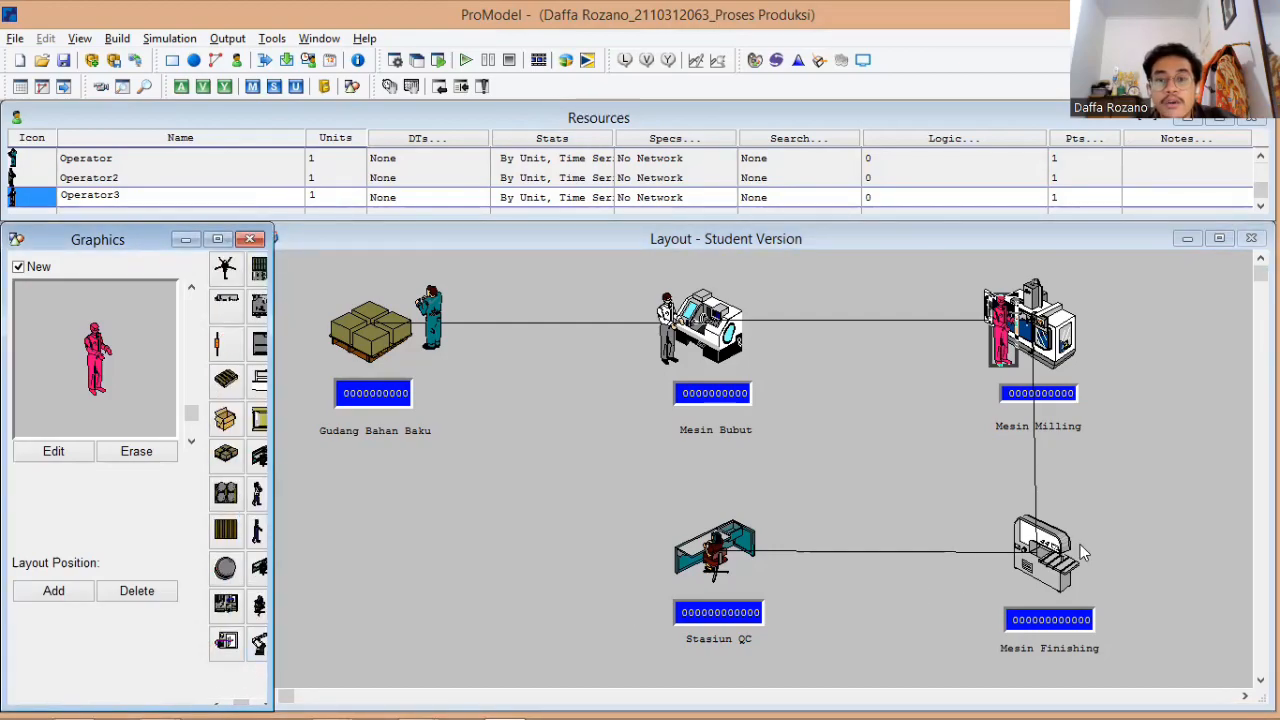
pyautogui.click(259, 533)
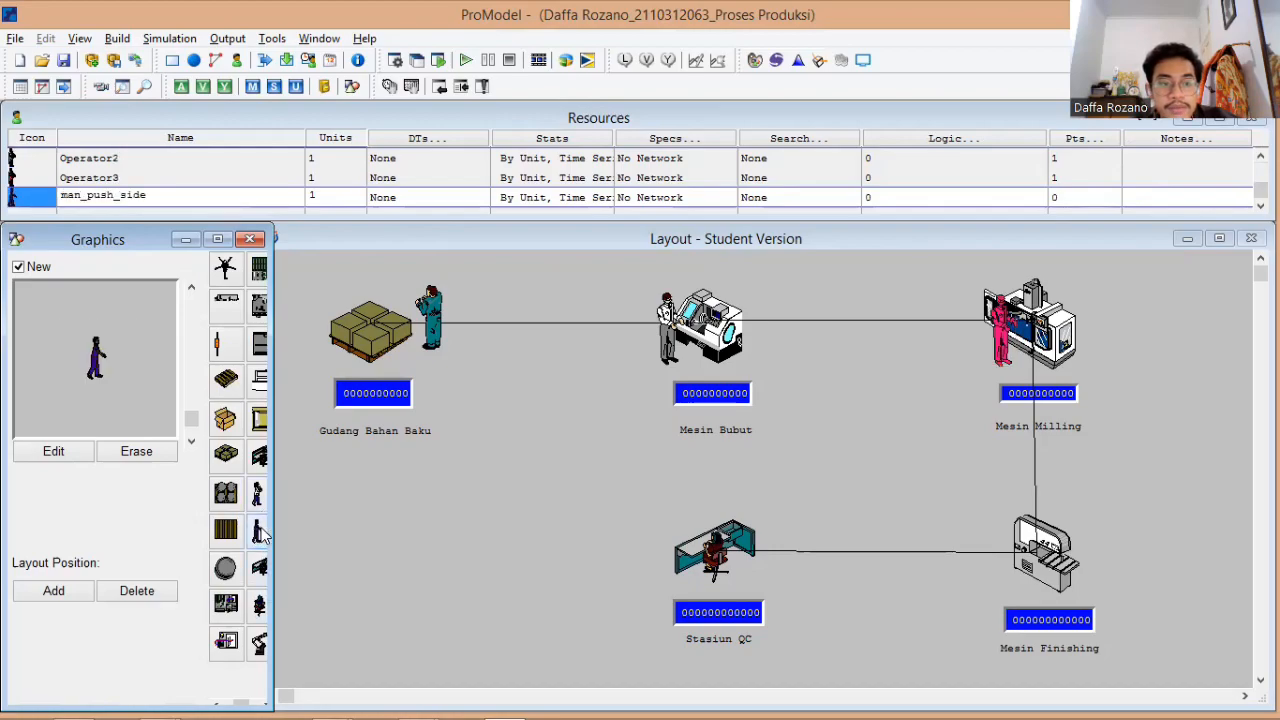
pyautogui.click(78, 458)
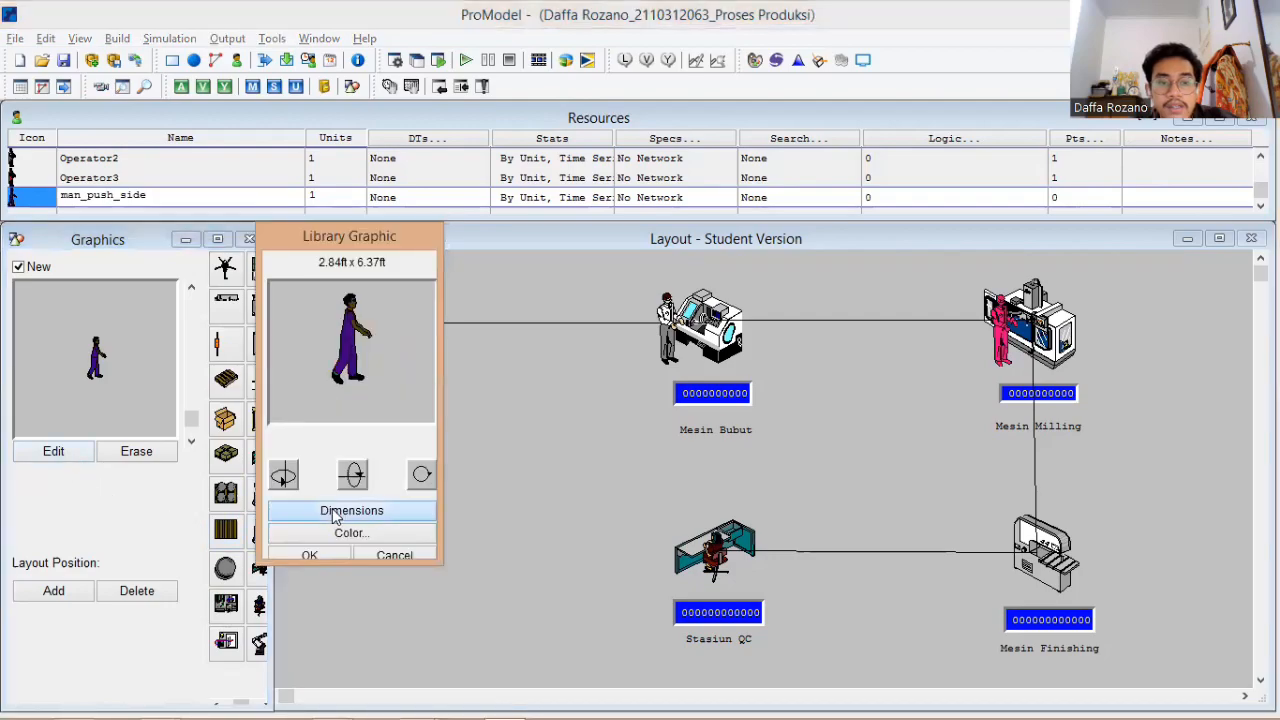
pyautogui.click(337, 511)
pyautogui.doubleClick(575, 511)
pyautogui.write('4')
pyautogui.click(551, 542)
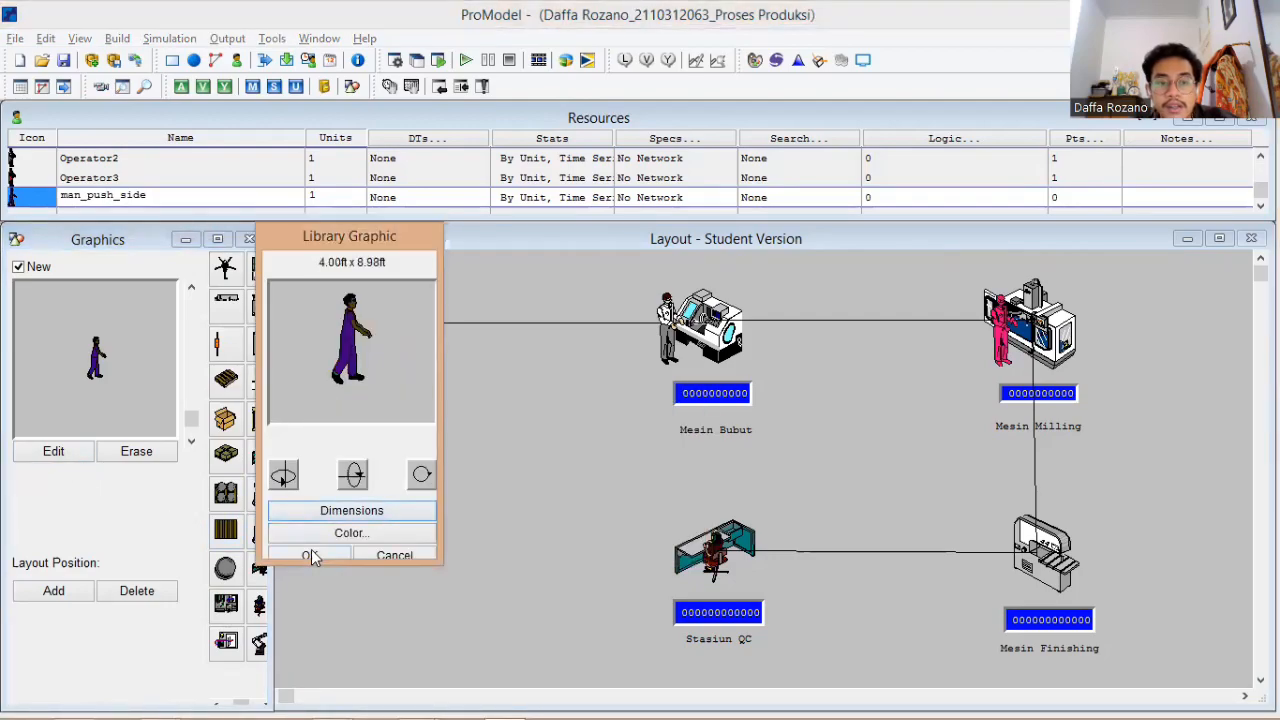
pyautogui.click(310, 556)
# - Place the man_push_side worker beside Mesin Finishing and shift the Milling and Bubut operators clear of their machines
pyautogui.click(1012, 578)
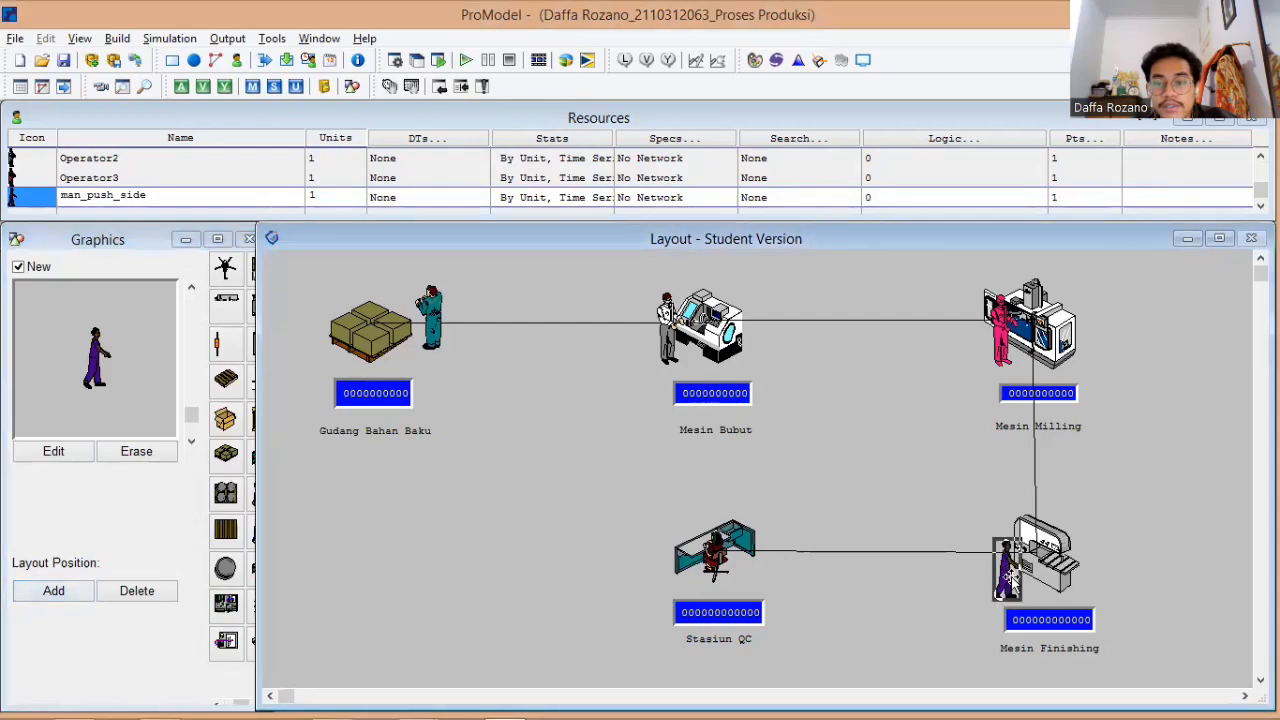
pyautogui.moveTo(1024, 566); pyautogui.dragTo(1002, 568)
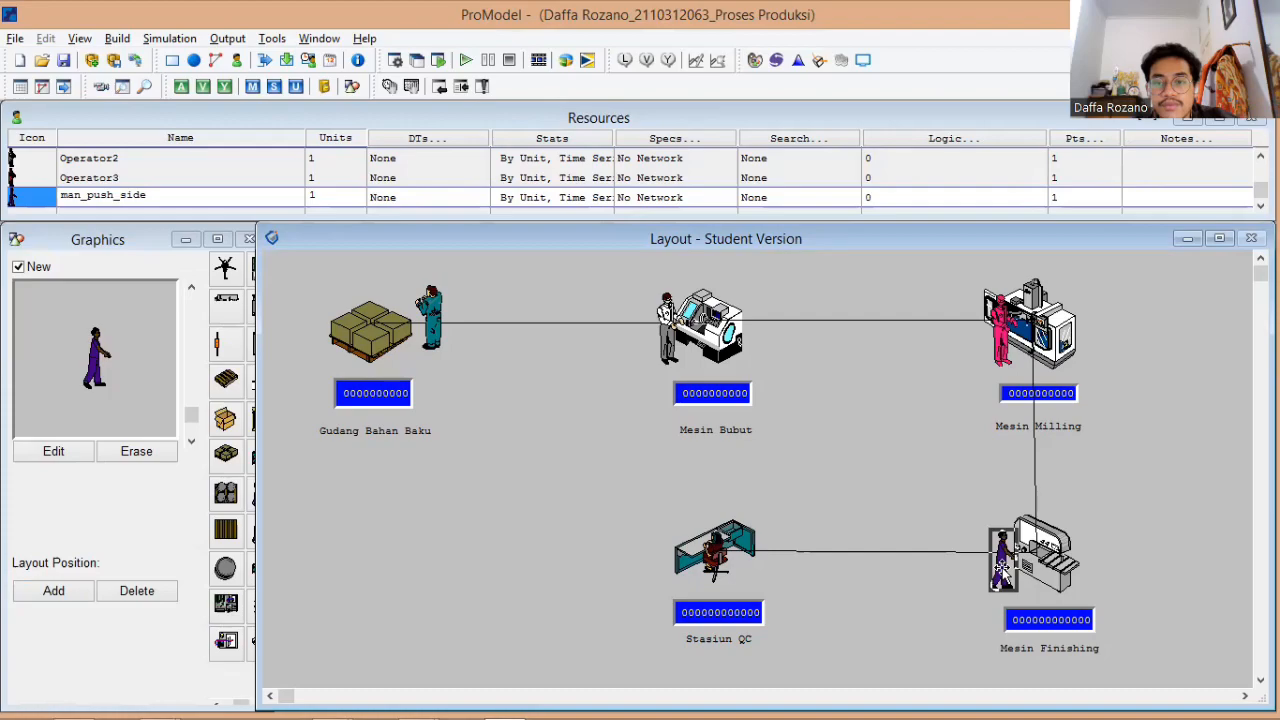
pyautogui.moveTo(1003, 336); pyautogui.dragTo(973, 336)
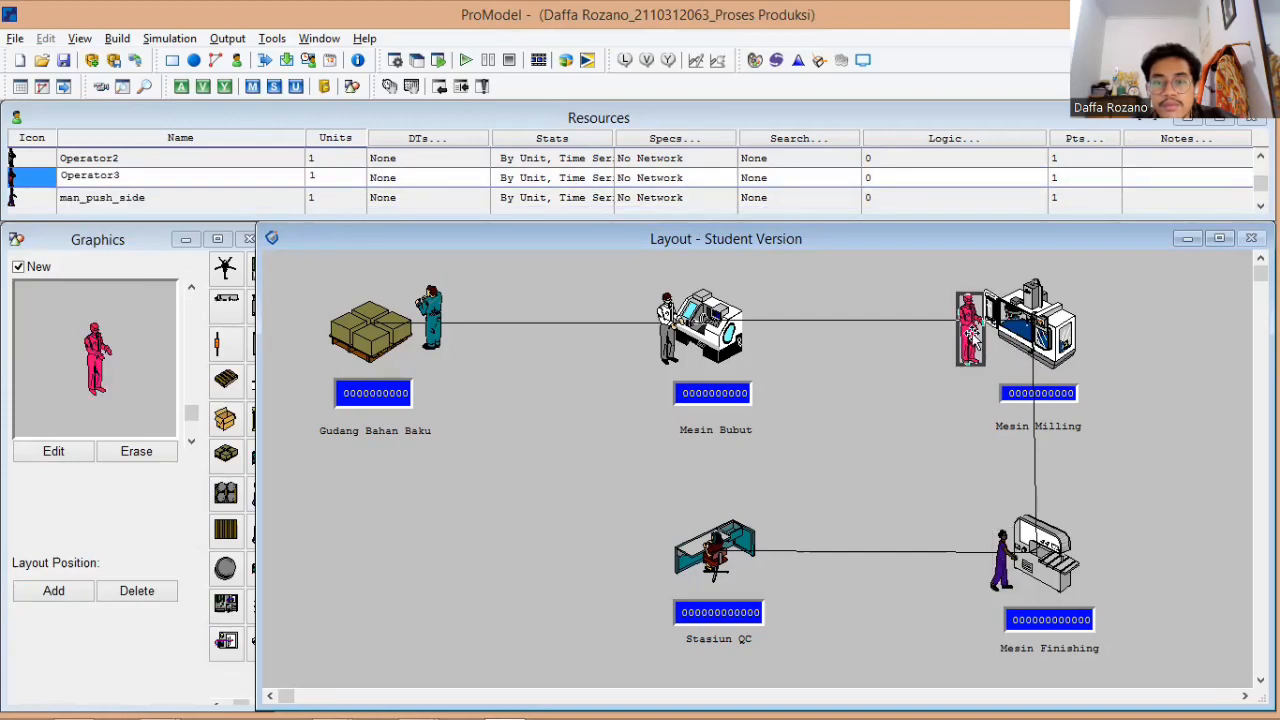
pyautogui.moveTo(667, 330); pyautogui.dragTo(656, 330)
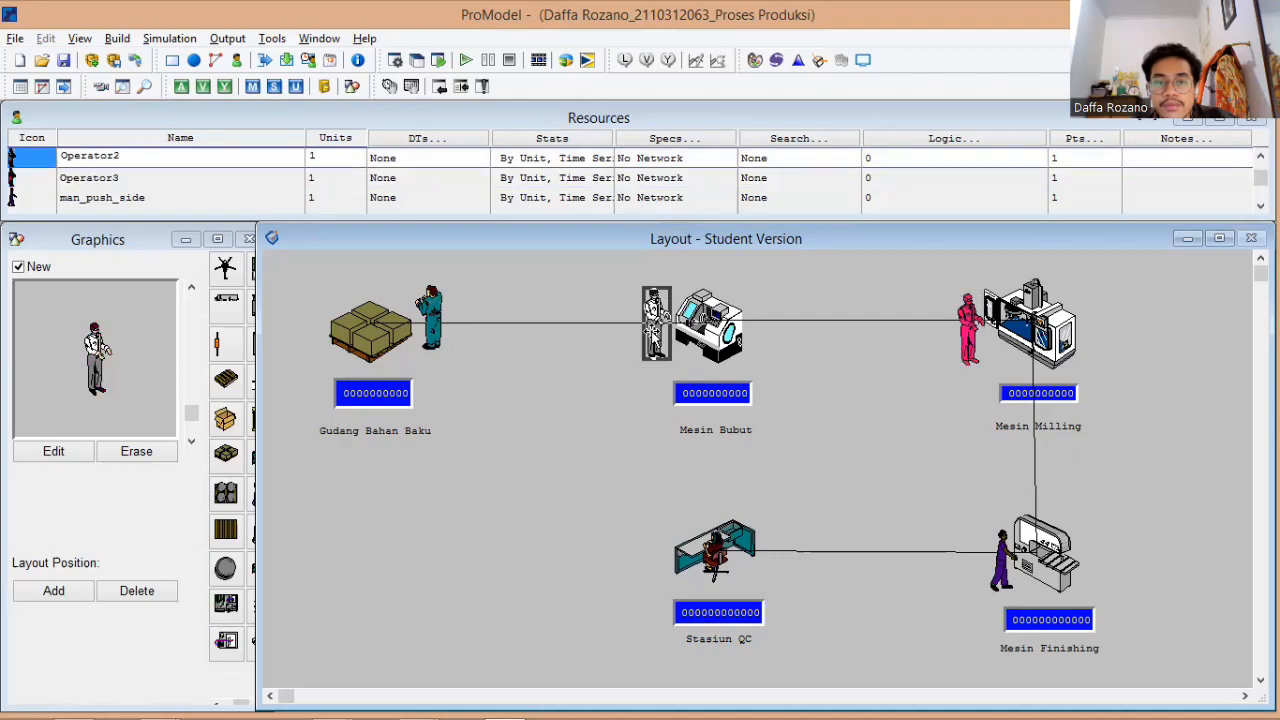
pyautogui.click(1000, 565)
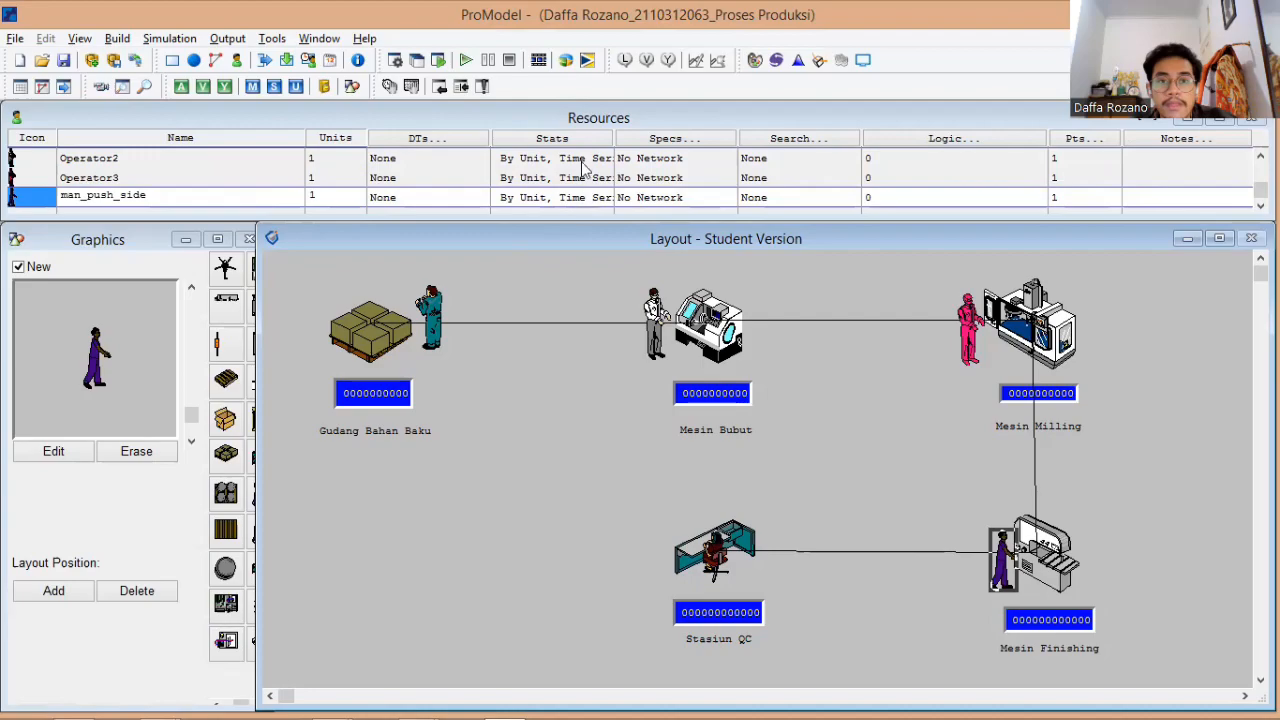
# - Turn off Time Series statistics for all four resources so that each one collects only By Unit statistics
pyautogui.scroll(1, 1260, 188)
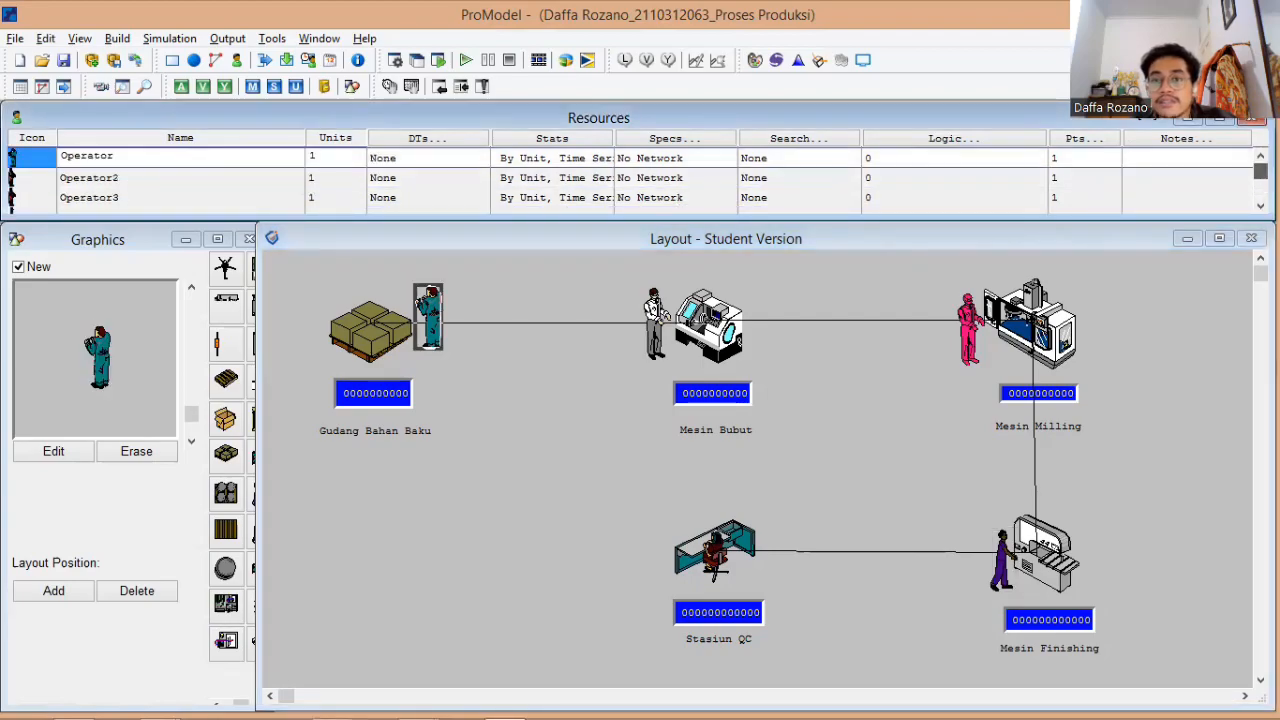
pyautogui.click(555, 158)
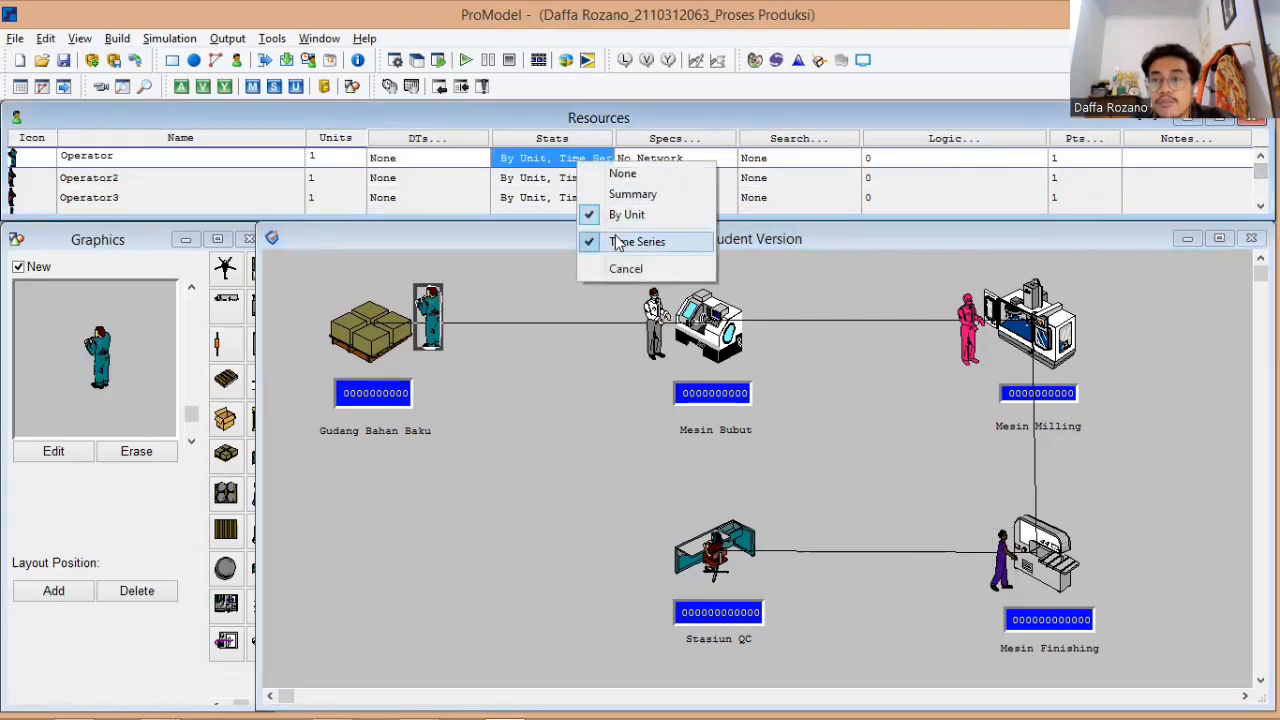
pyautogui.click(620, 242)
pyautogui.click(517, 177)
pyautogui.click(548, 186)
pyautogui.click(606, 262)
pyautogui.click(574, 201)
pyautogui.click(574, 201)
pyautogui.click(606, 282)
pyautogui.press('Down')
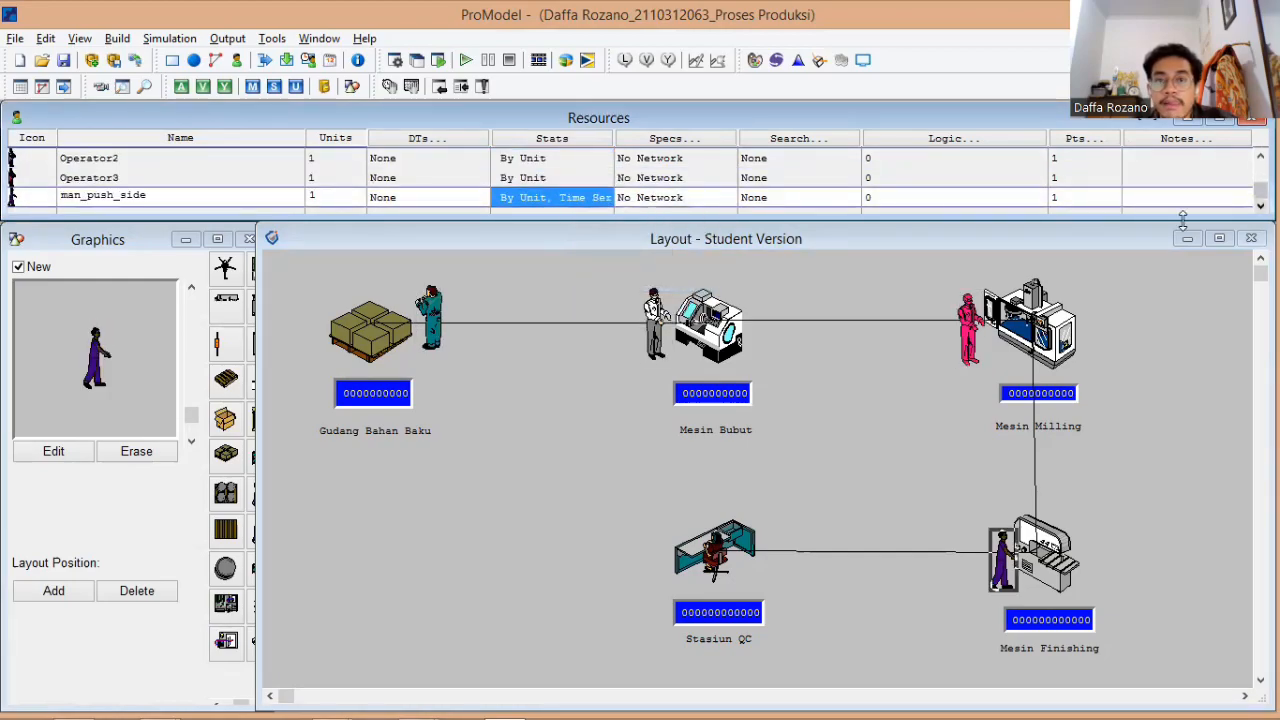
pyautogui.click(566, 199)
pyautogui.click(598, 287)
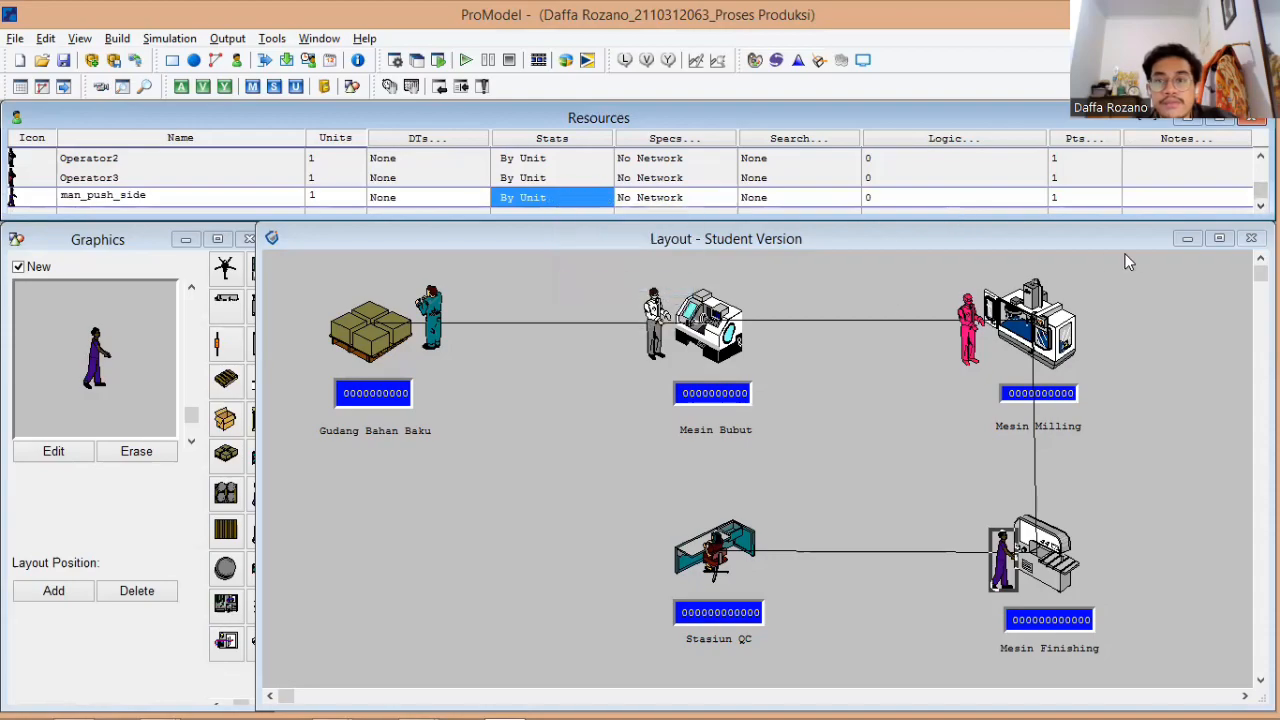
# - Rename the first resource, the operator beside Gudang Bahan Baku, as Petugas_Gudang
pyautogui.press('Up')
pyautogui.press('Up')
pyautogui.press('Up')
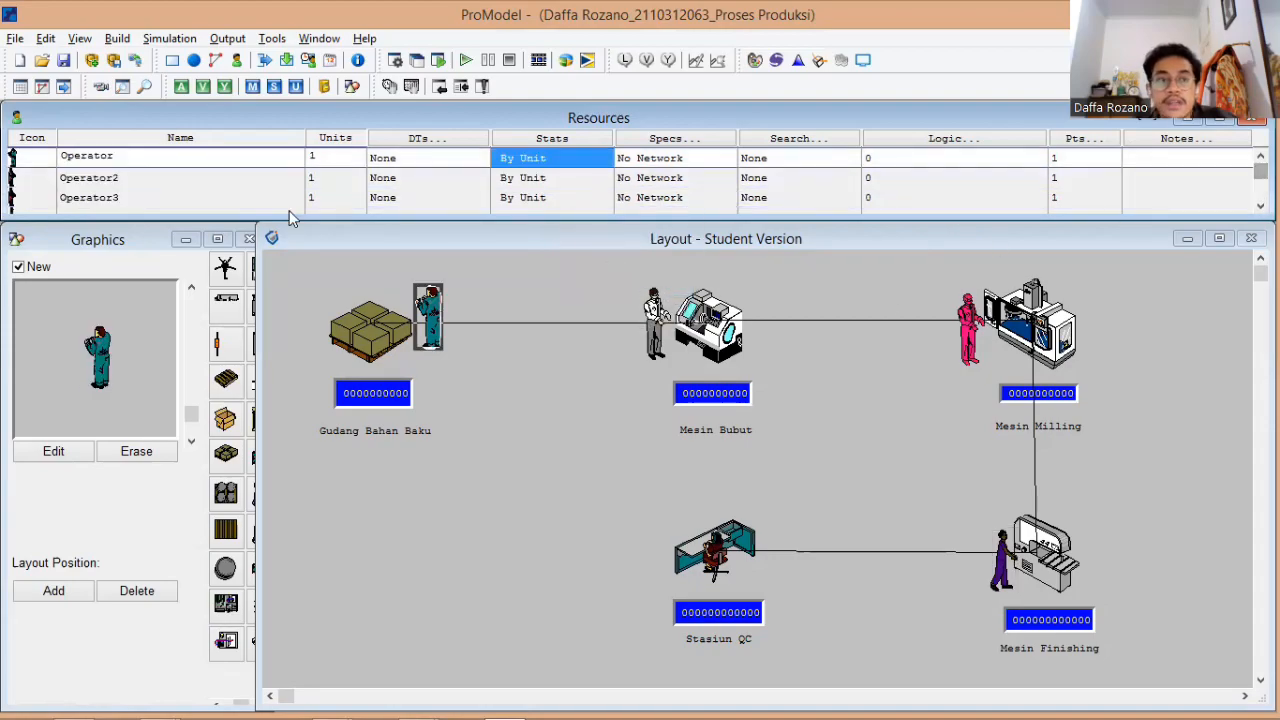
pyautogui.click(186, 157)
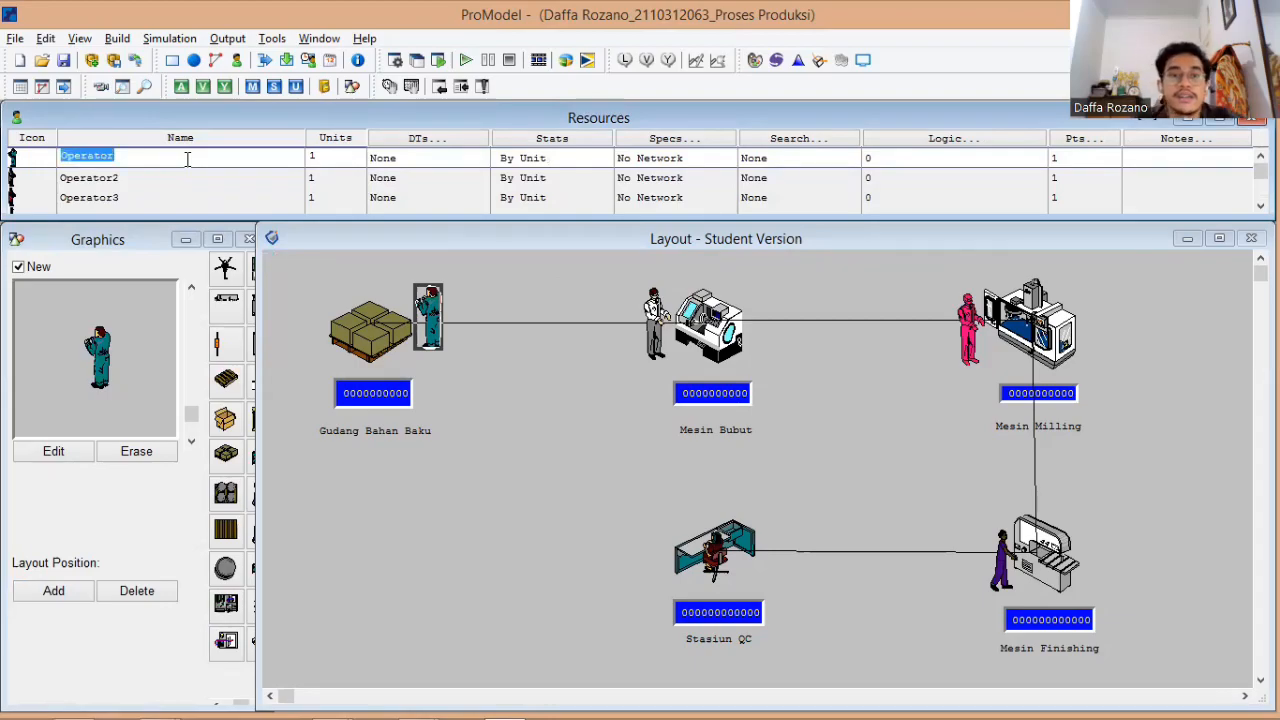
pyautogui.write('Petugas_Gudang')
pyautogui.press('Return')
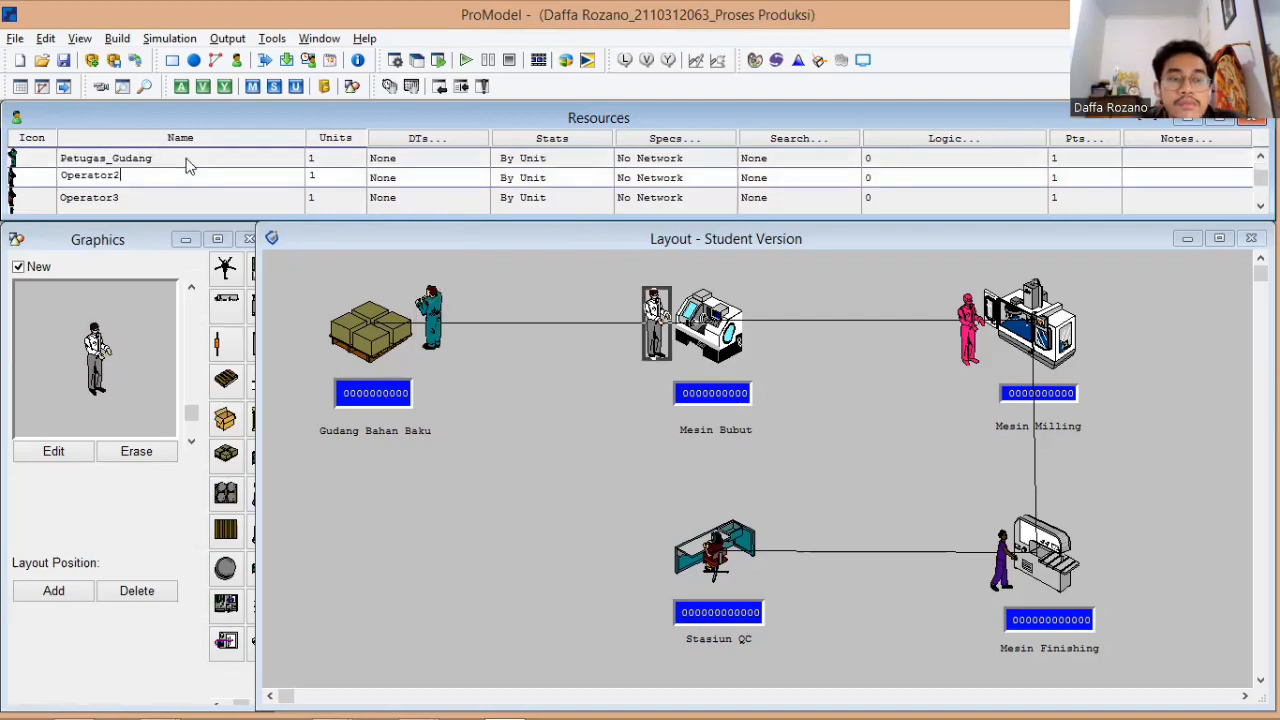
# - Rename Operator2 as Operator_Bubut and Operator3 as Operator_Milling
pyautogui.write('_Bubut')
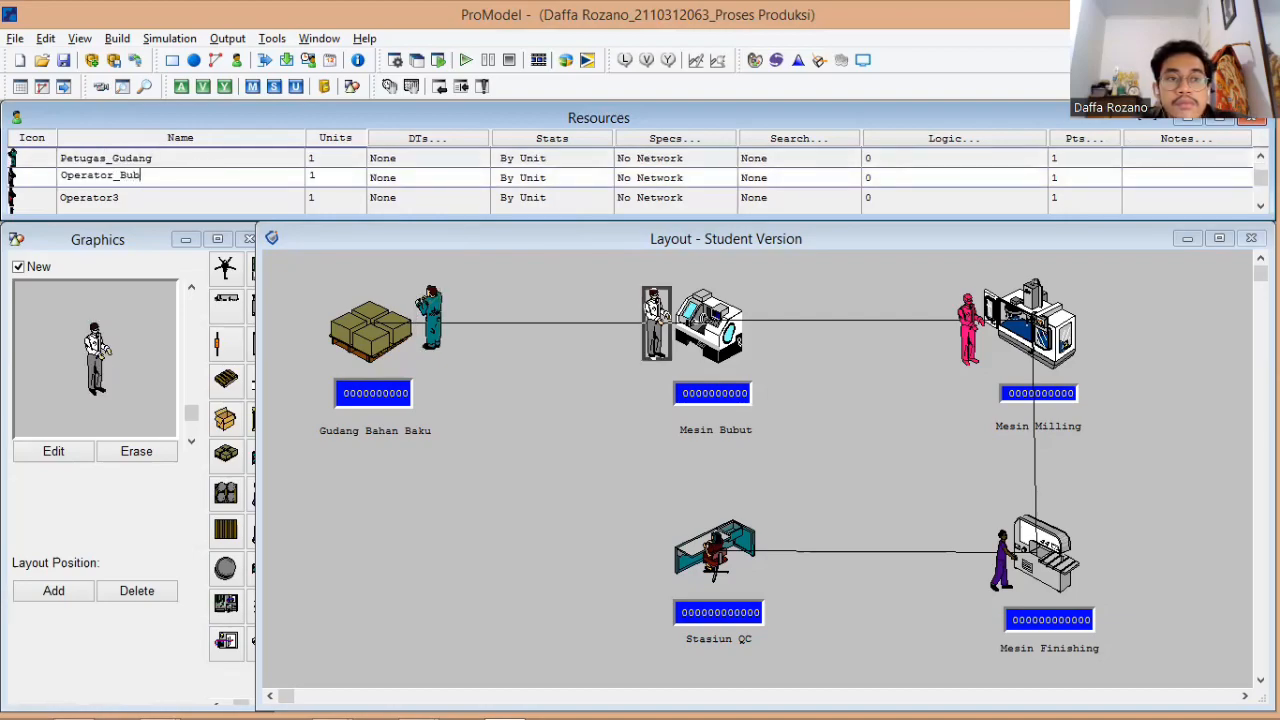
pyautogui.press('Return')
pyautogui.press('BackSpace')
pyautogui.write('_Milling')
pyautogui.press('Return')
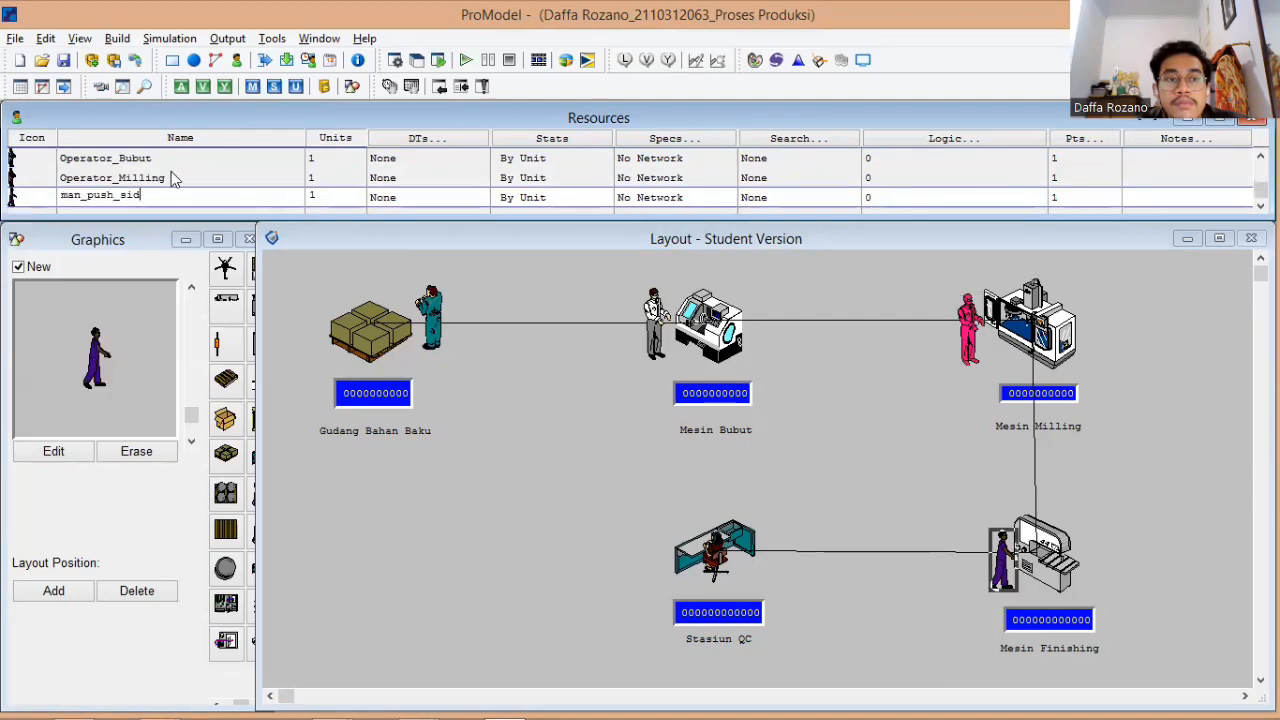
# - Rename the man_push_side resource beside Mesin Finishing as Operator_Finishing
pyautogui.press('BackSpace')
pyautogui.press('BackSpace')
pyautogui.press('BackSpace')
pyautogui.press('BackSpace')
pyautogui.press('BackSpace')
pyautogui.press('BackSpace')
pyautogui.press('BackSpace')
pyautogui.press('BackSpace')
pyautogui.press('BackSpace')
pyautogui.press('BackSpace')
pyautogui.press('BackSpace')
pyautogui.press('BackSpace')
pyautogui.press('BackSpace')
pyautogui.write('Opera')
pyautogui.press('BackSpace')
pyautogui.press('BackSpace')
pyautogui.press('BackSpace')
pyautogui.write('perator_Finishing')
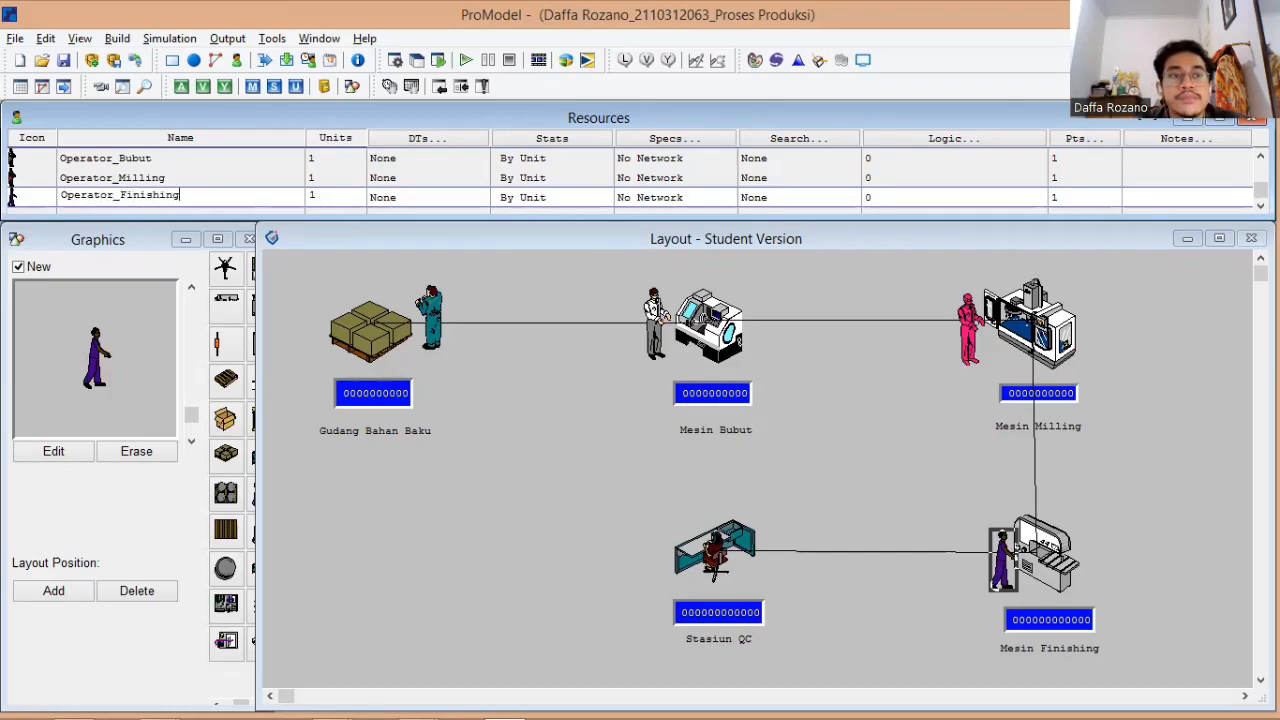
pyautogui.click(193, 178)
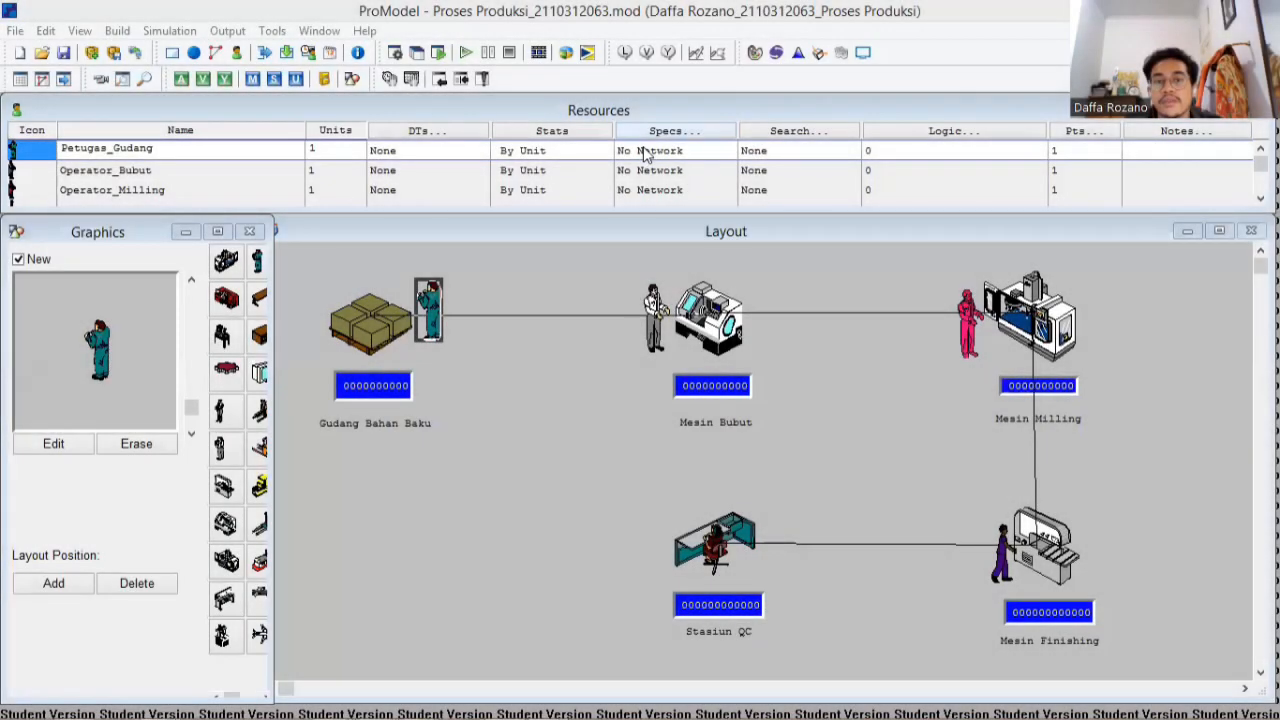
# - Assign the Jalur_A path network to Petugas_Gudang in its resource specifications, with home node N1
pyautogui.click(645, 151)
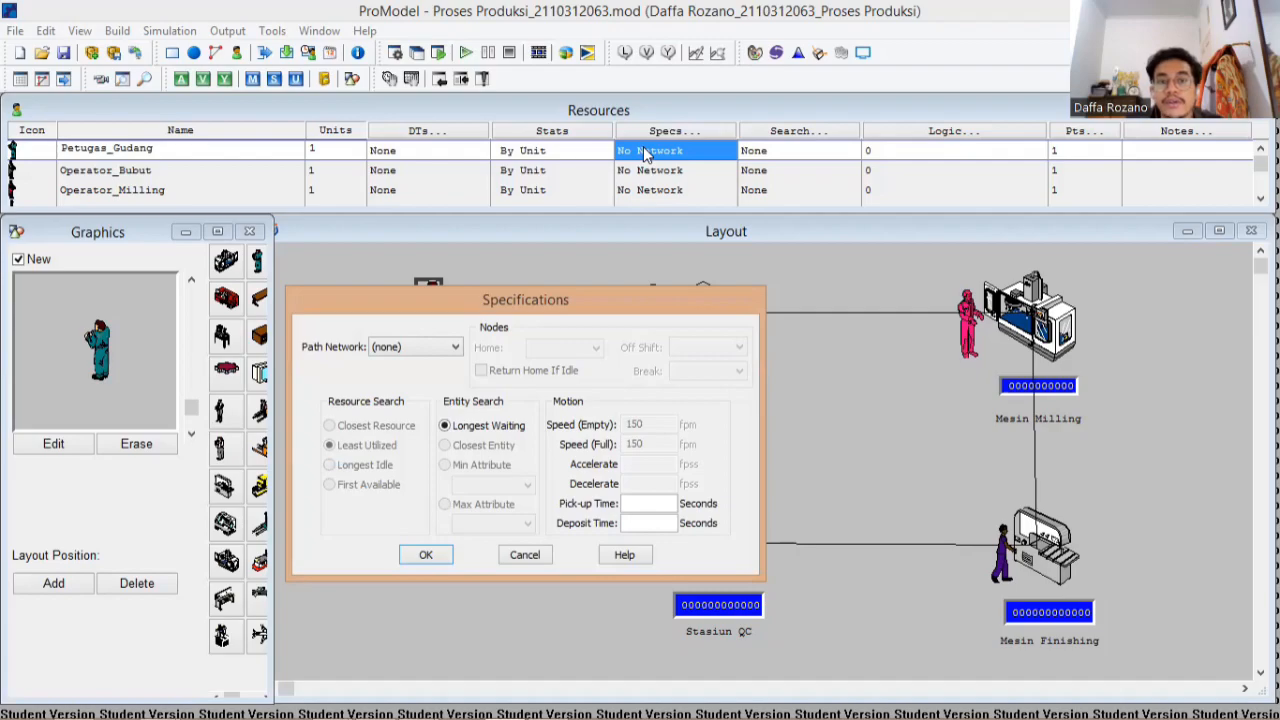
pyautogui.click(425, 348)
pyautogui.click(425, 377)
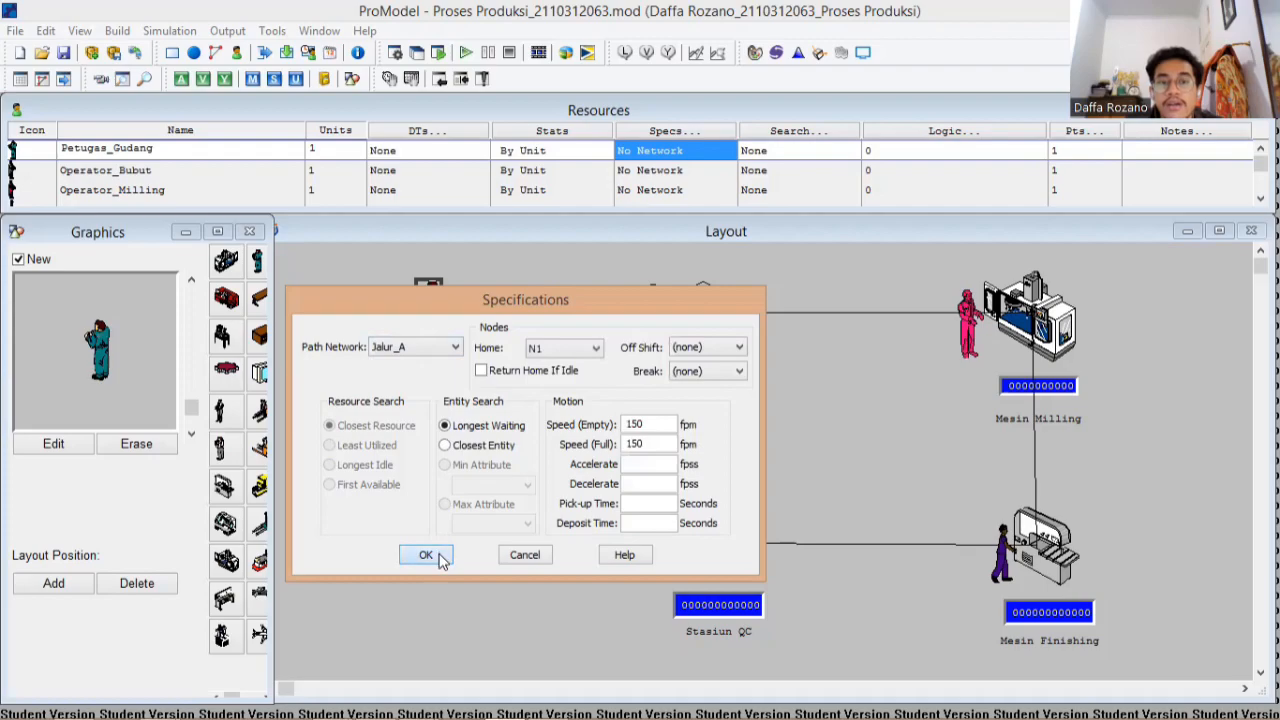
pyautogui.click(428, 555)
# - Assign the Jalur_B path network to Operator_Bubut in its resource specifications, with home node N1
pyautogui.click(695, 172)
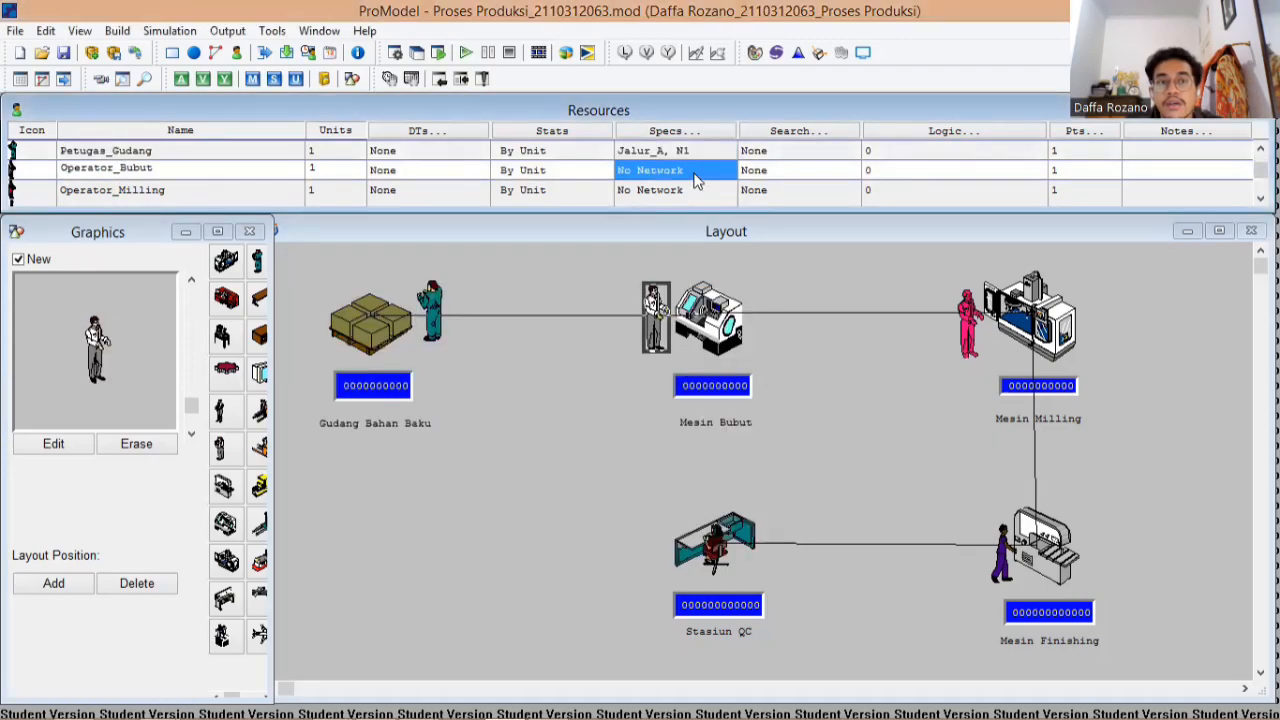
pyautogui.doubleClick(695, 174)
pyautogui.click(433, 350)
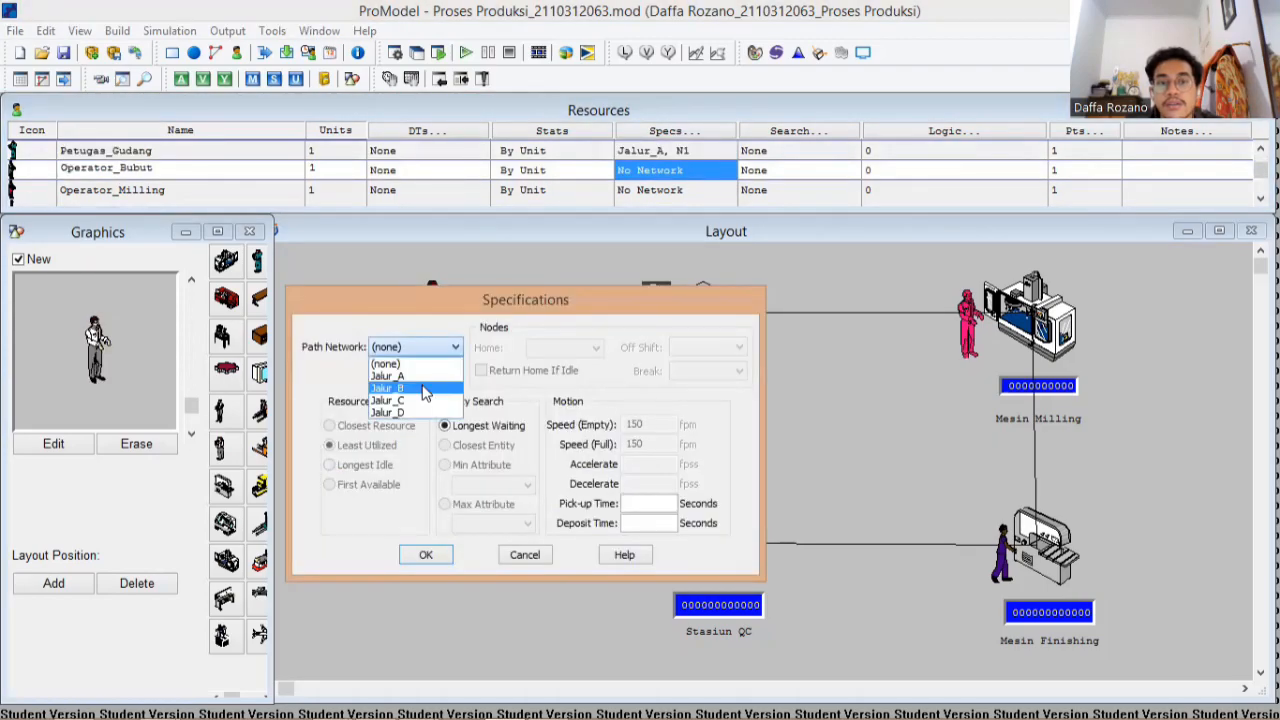
pyautogui.click(424, 389)
pyautogui.click(428, 554)
# - Assign the Jalur_C path network to Operator_Milling in its resource specifications, with home node N1
pyautogui.click(673, 200)
pyautogui.click(667, 172)
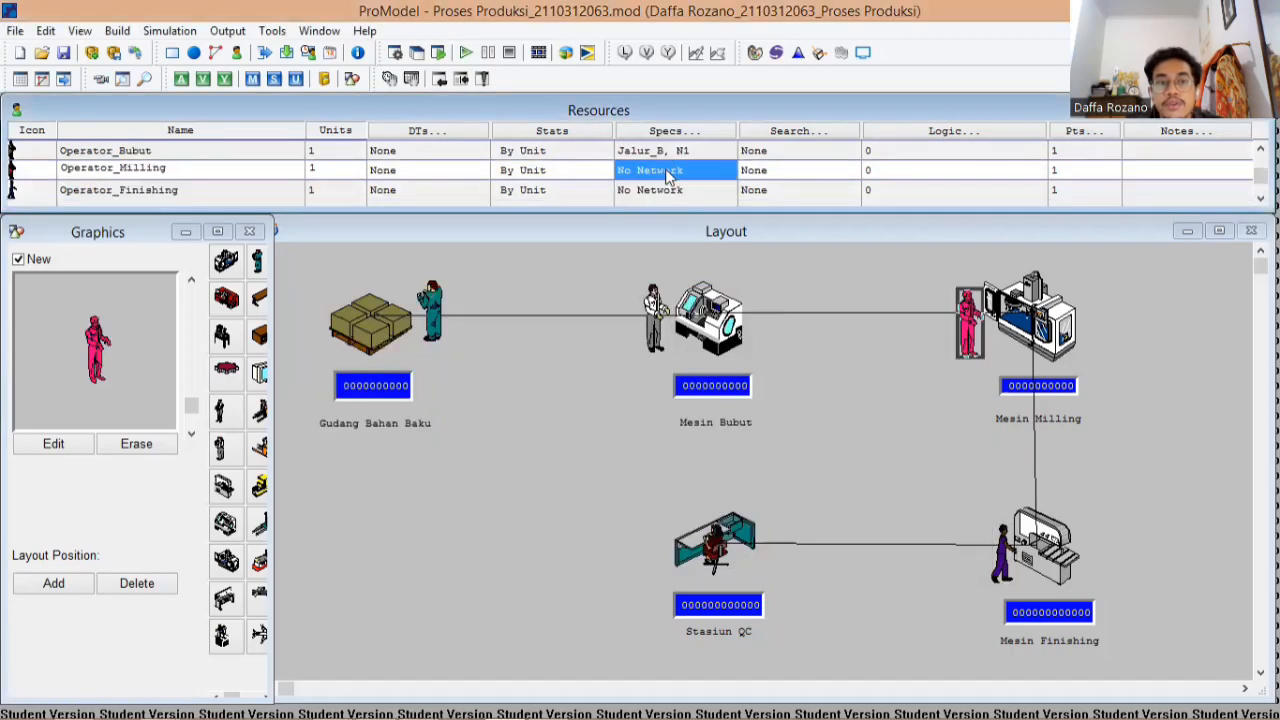
pyautogui.doubleClick(667, 173)
pyautogui.click(421, 353)
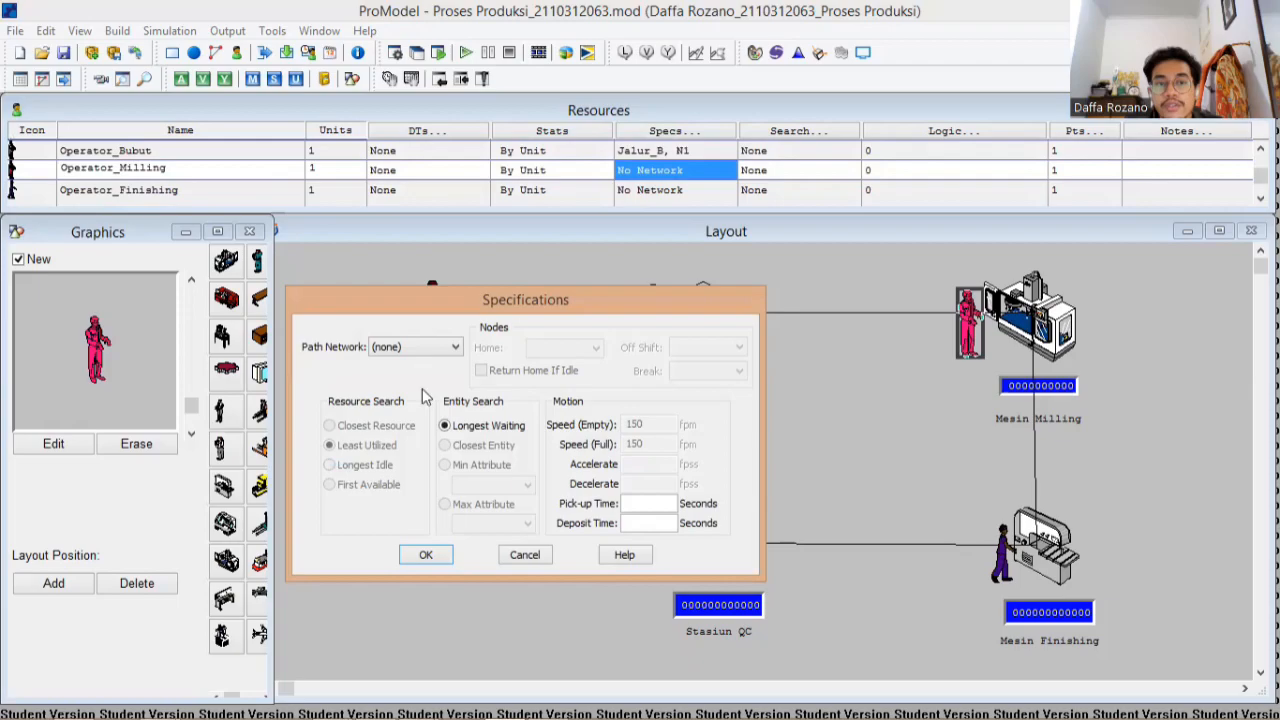
pyautogui.click(424, 401)
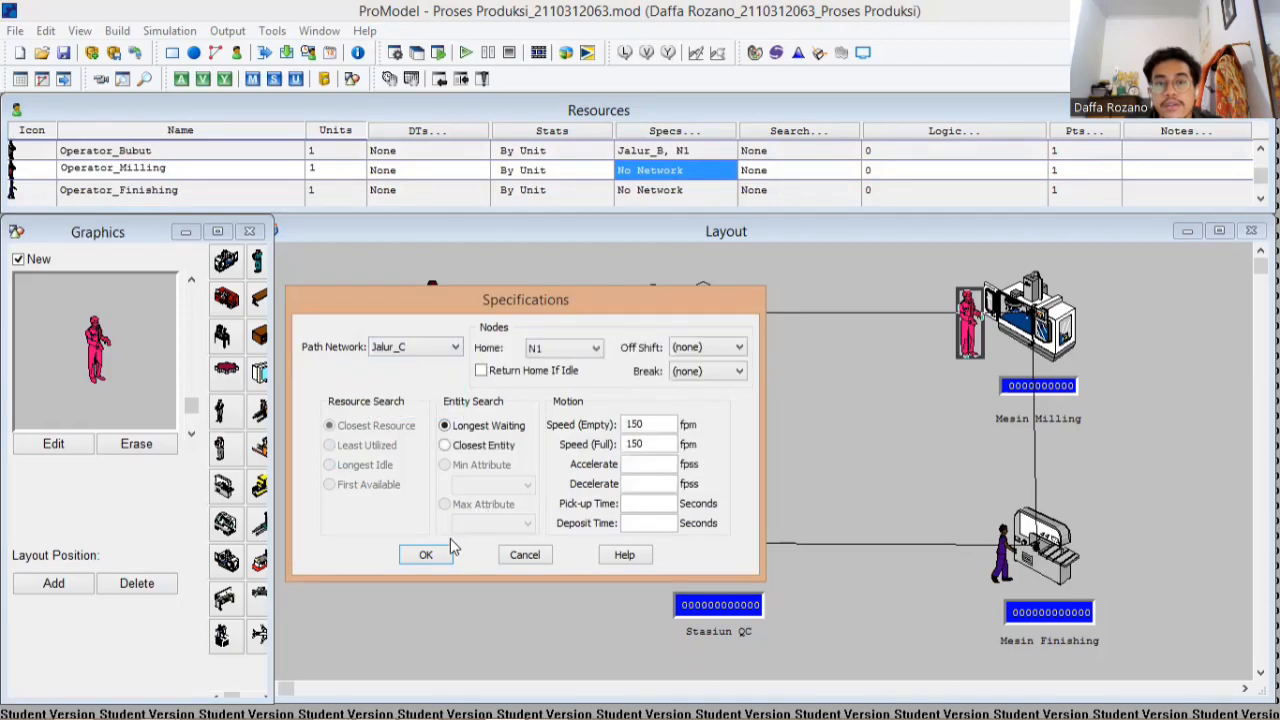
pyautogui.click(426, 554)
# - Assign the Jalur_D path network to Operator_Finishing in its resource specifications
pyautogui.click(645, 191)
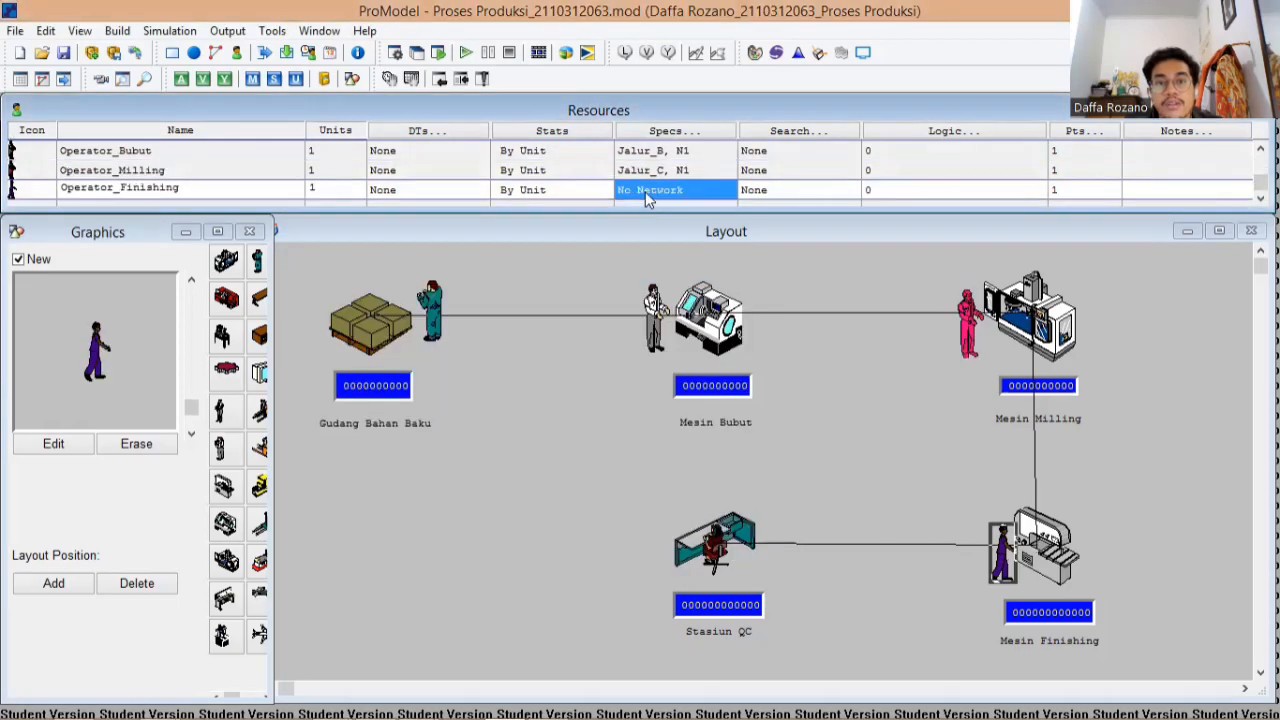
pyautogui.doubleClick(645, 191)
pyautogui.click(421, 353)
pyautogui.click(424, 413)
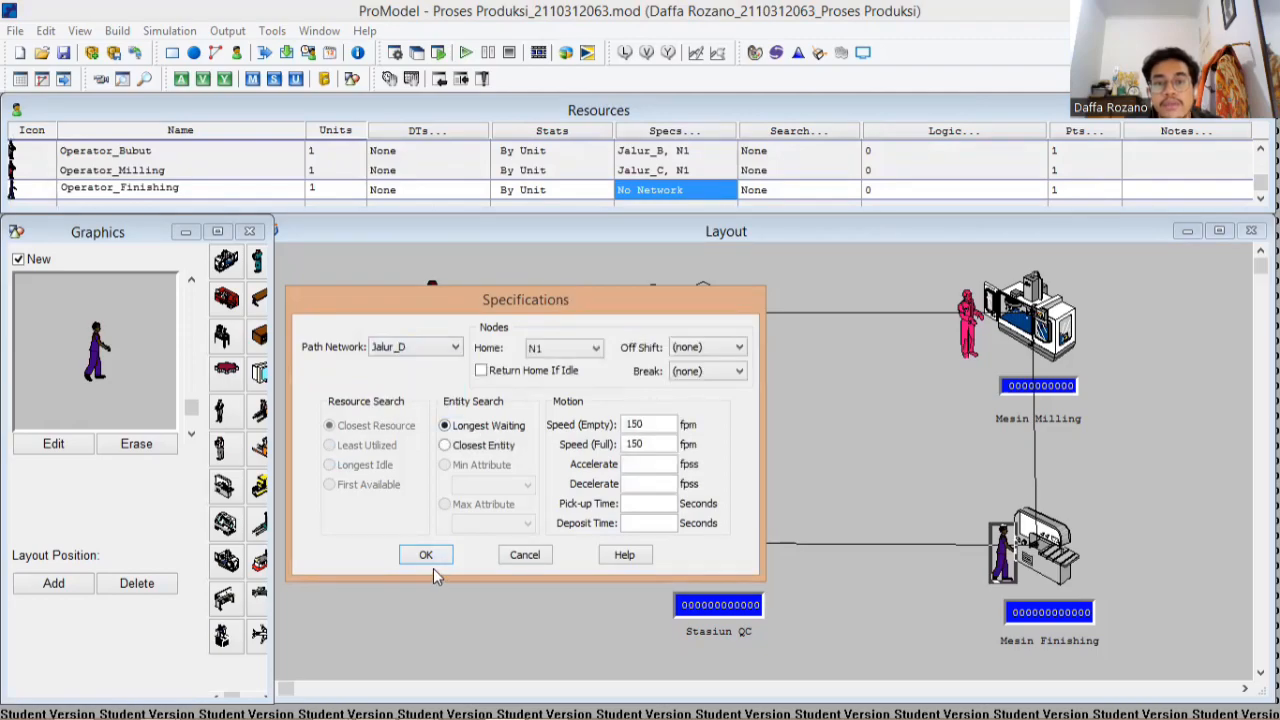
pyautogui.click(428, 558)
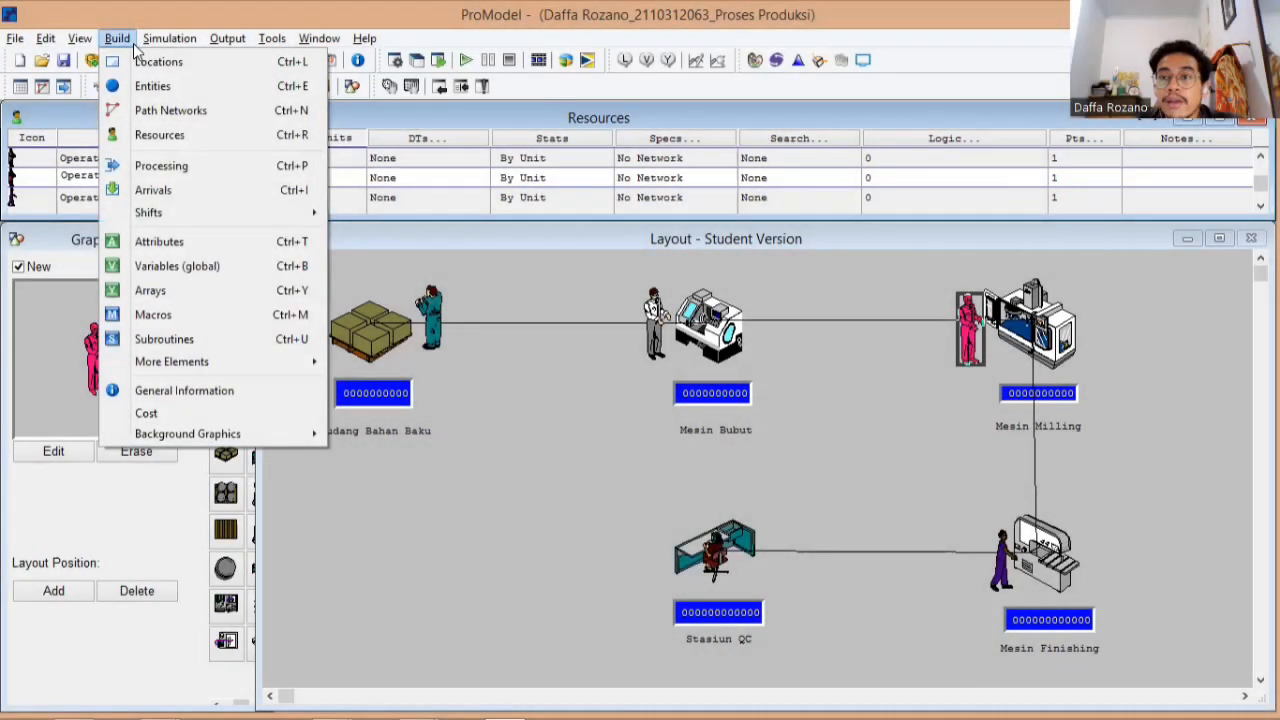
# - Open the model's arrivals and add an arrival of Bahan_Baku at the Gudang Bahan Baku location
pyautogui.click(210, 190)
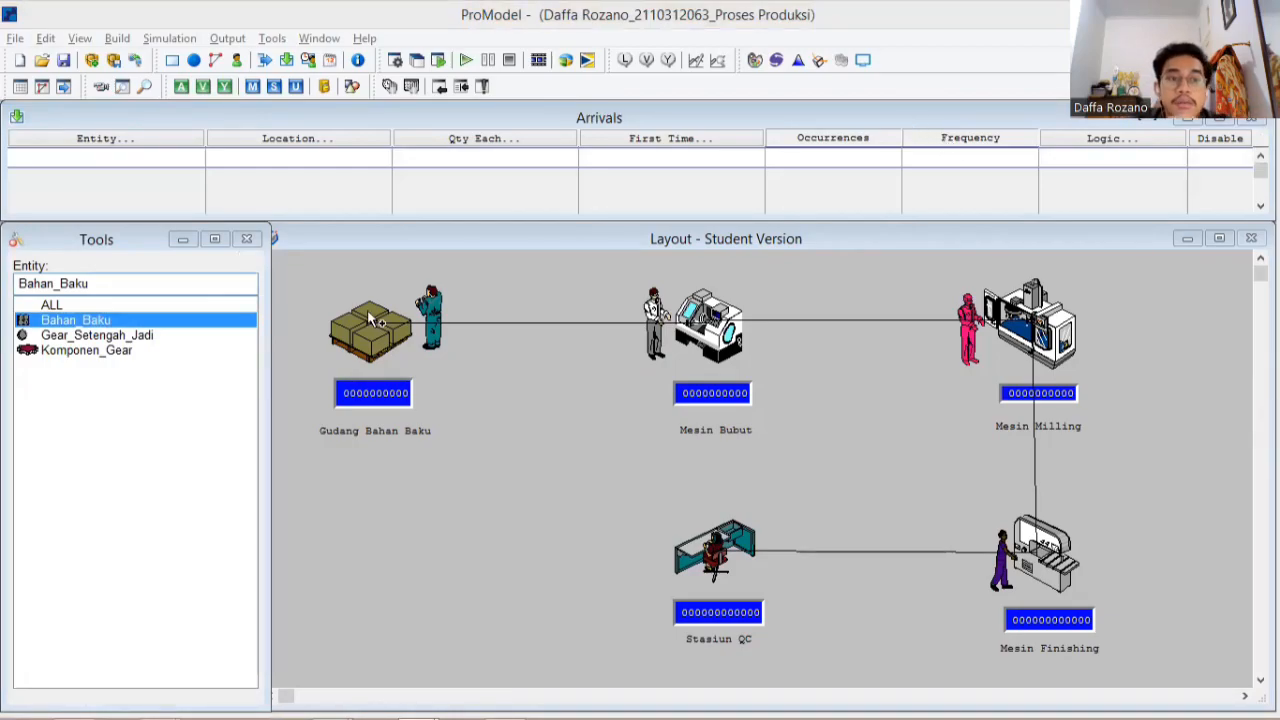
pyautogui.click(110, 320)
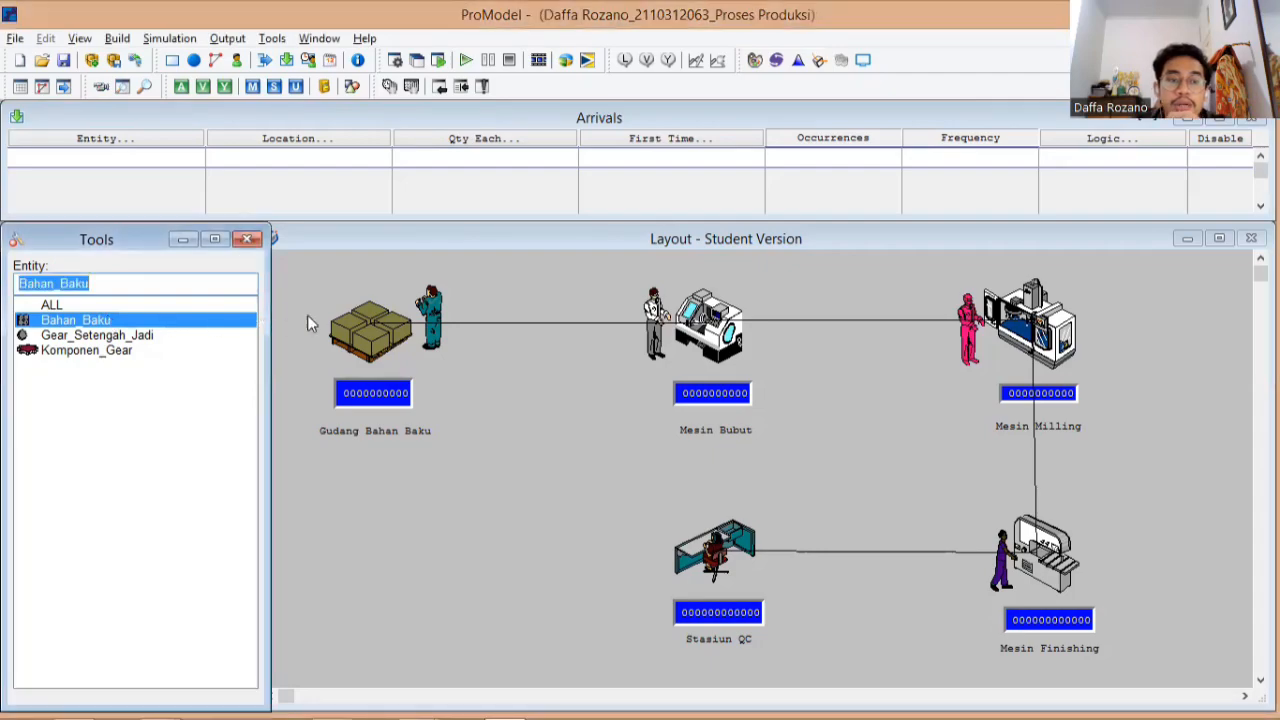
pyautogui.click(375, 338)
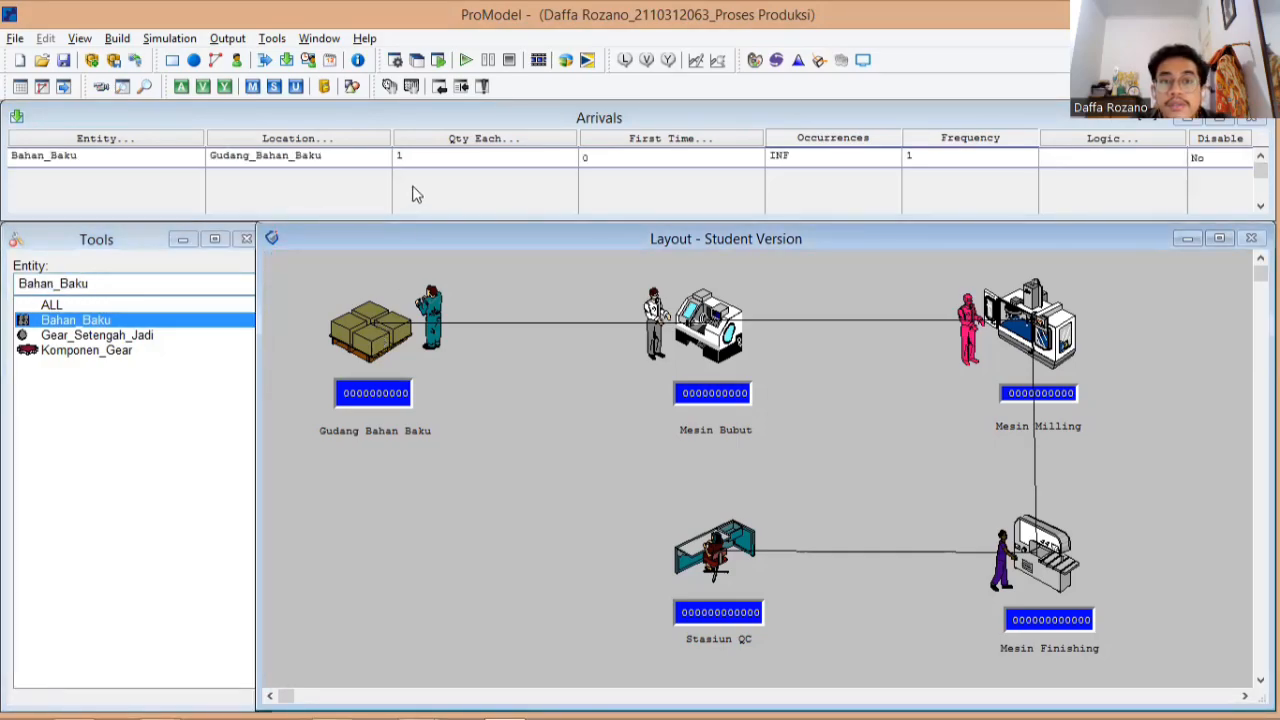
# - Set the quantity of each Bahan_Baku arrival to 608
pyautogui.doubleClick(434, 160)
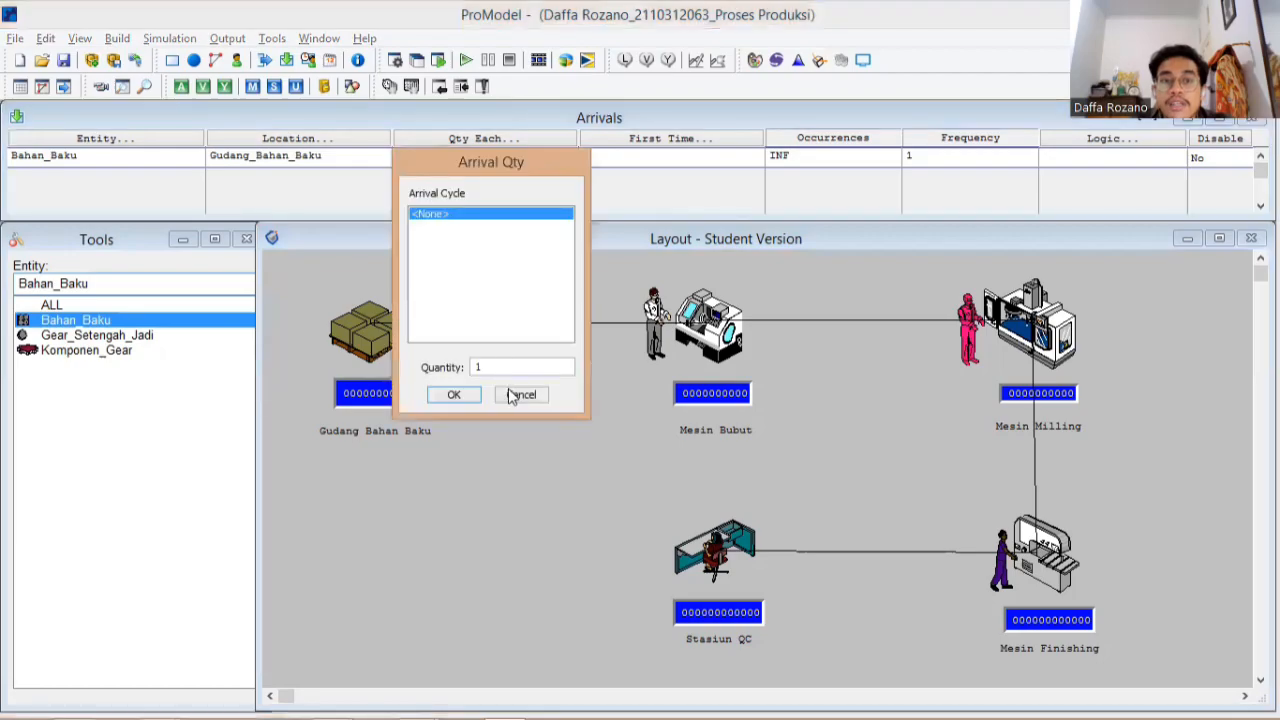
pyautogui.click(510, 393)
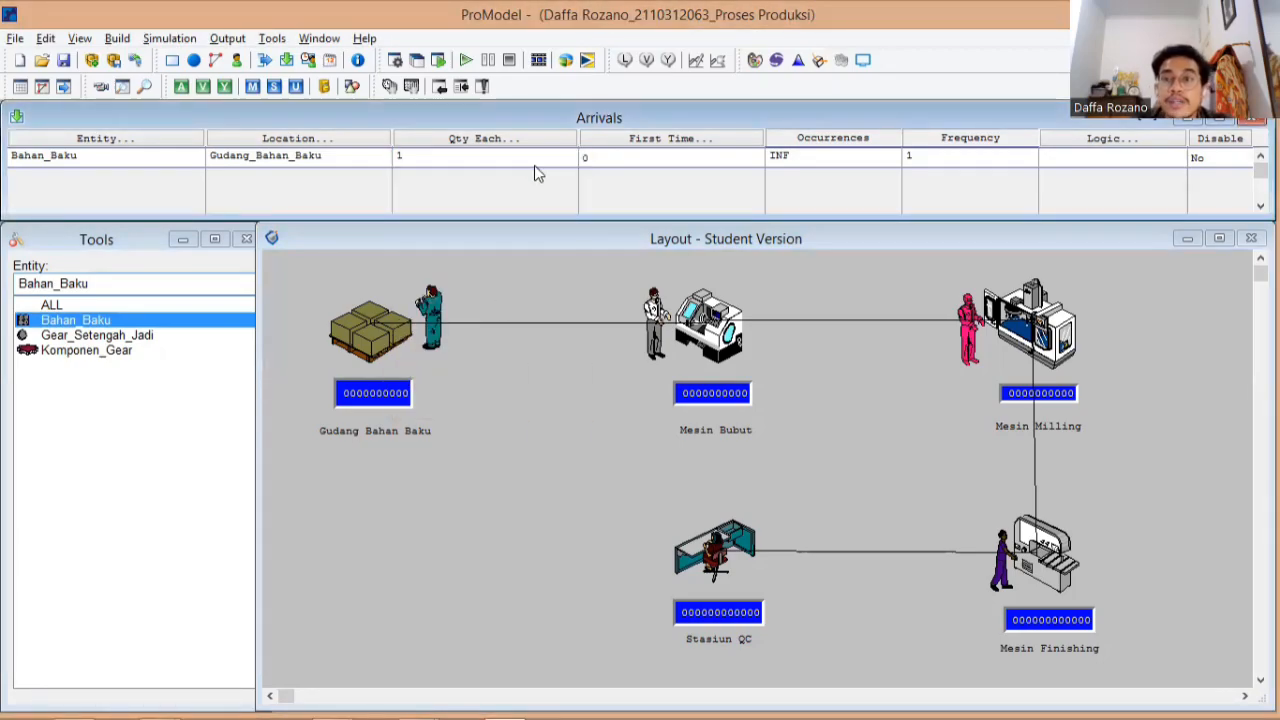
pyautogui.doubleClick(476, 168)
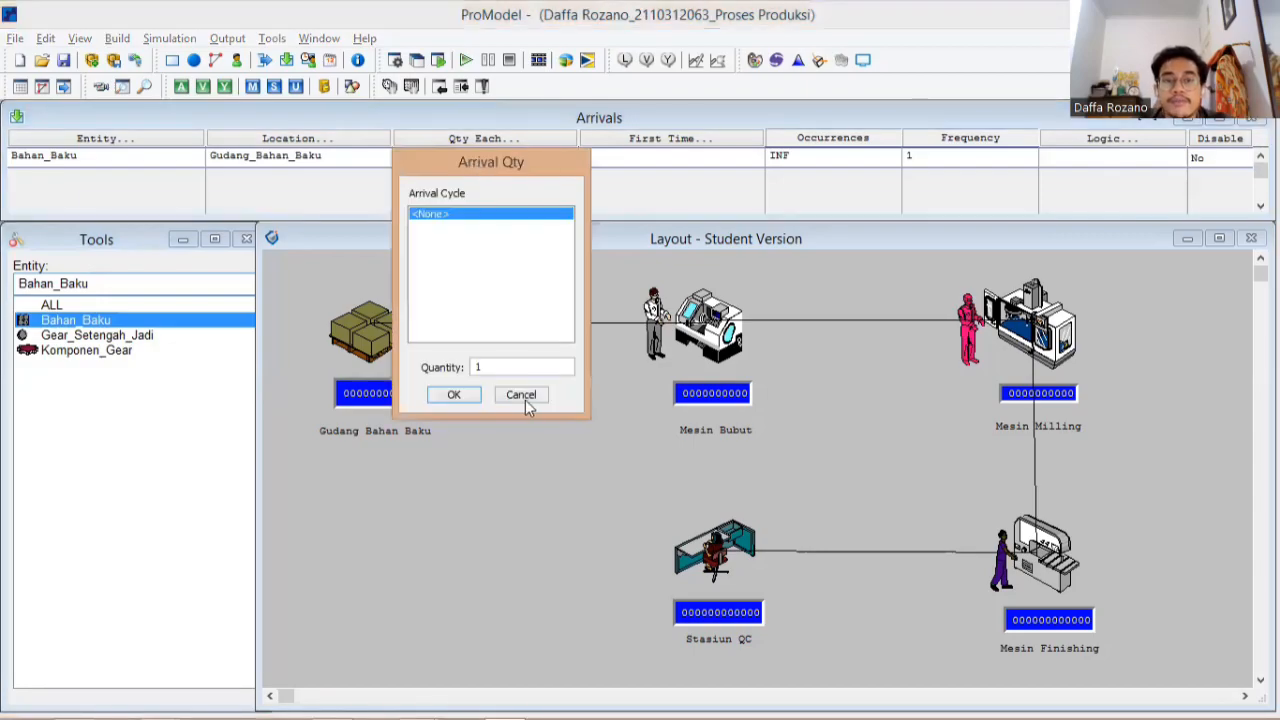
pyautogui.press('BackSpace')
pyautogui.write('608')
pyautogui.click(472, 399)
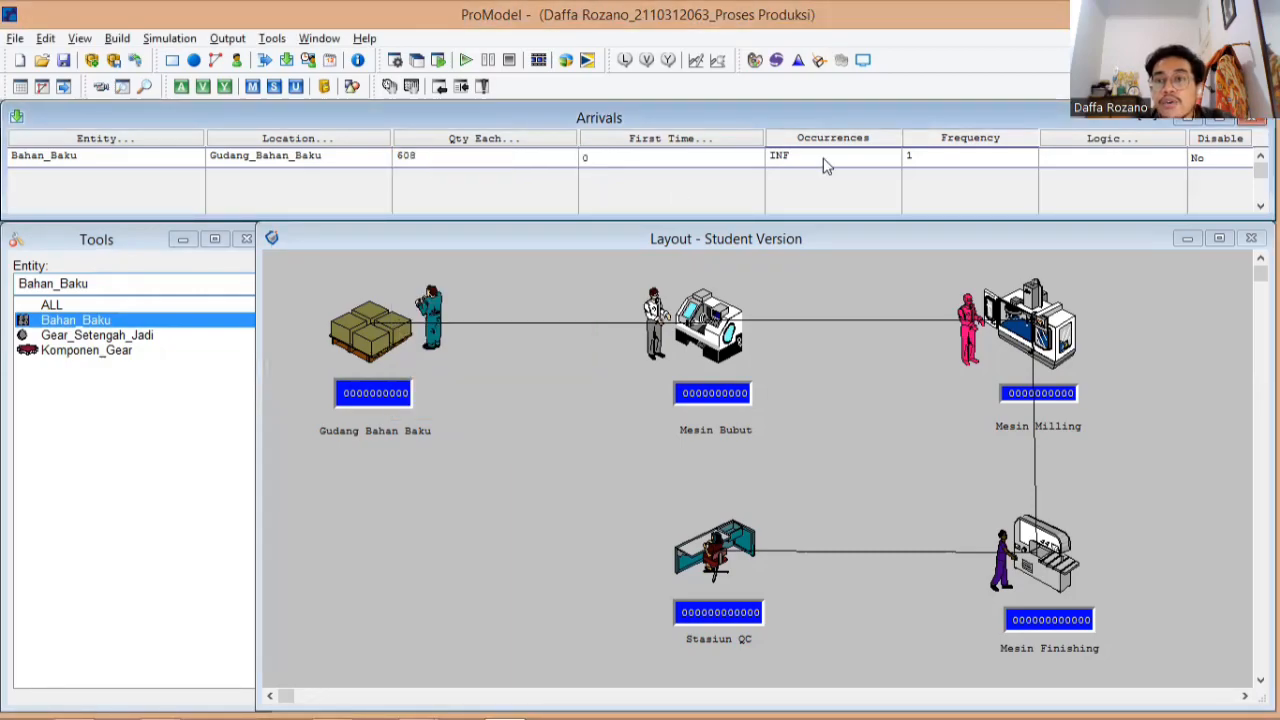
# - Set the Bahan_Baku arrival to 1 occurrence with a frequency of 0
pyautogui.click(824, 157)
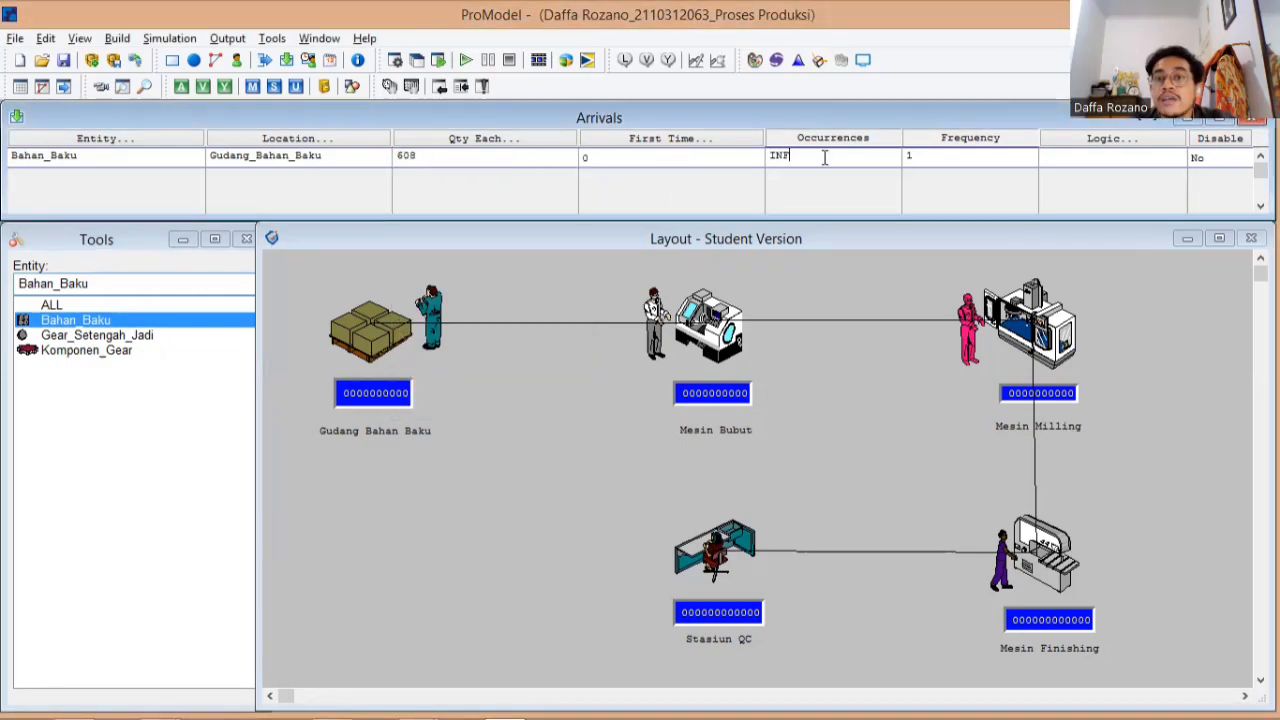
pyautogui.press('Delete')
pyautogui.press('Delete')
pyautogui.press('Delete')
pyautogui.write('1')
pyautogui.press('Tab')
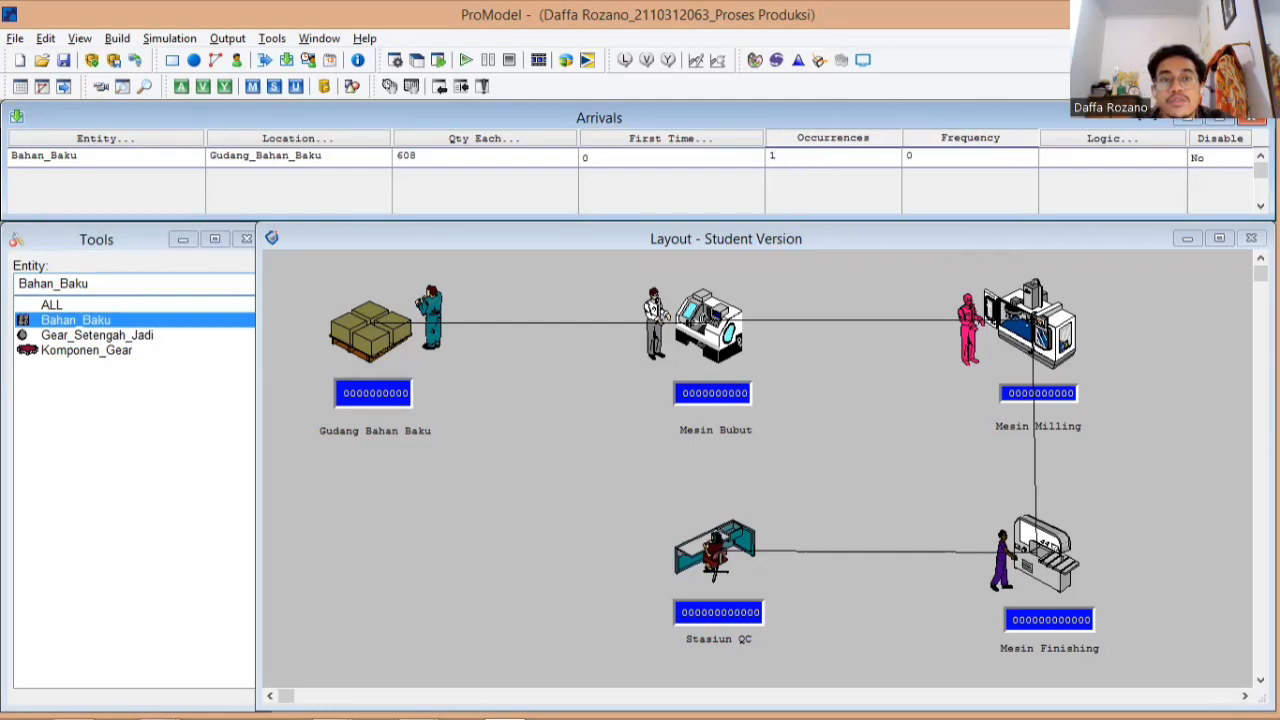
# - Add an arrival of Gear_Setengah_Jadi at Mesin Milling with a quantity of 0
pyautogui.click(112, 338)
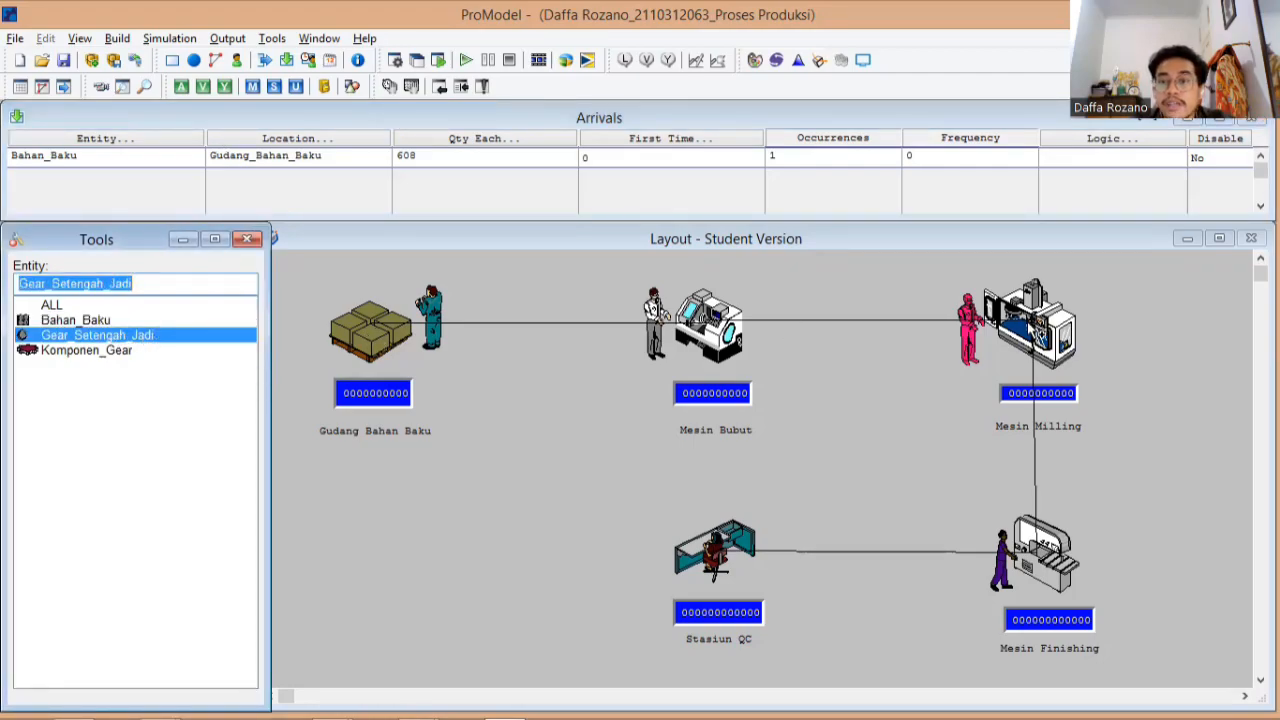
pyautogui.click(1036, 330)
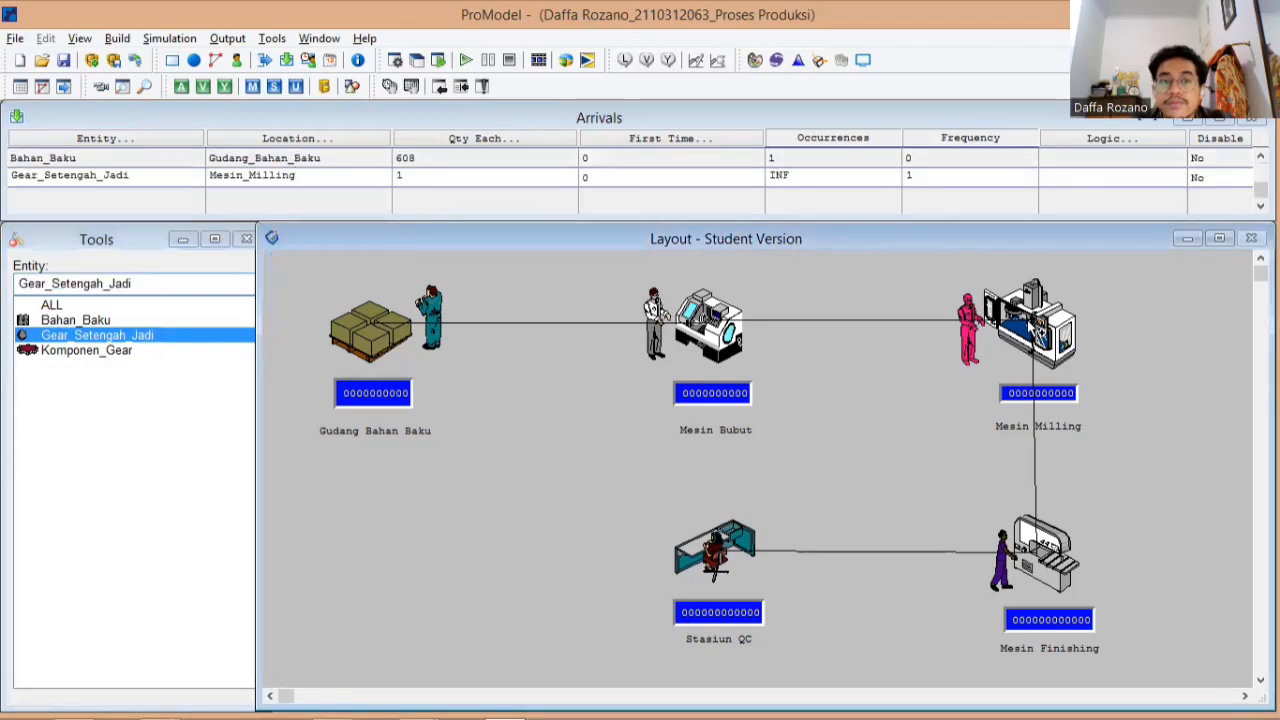
pyautogui.click(457, 178)
pyautogui.click(457, 180)
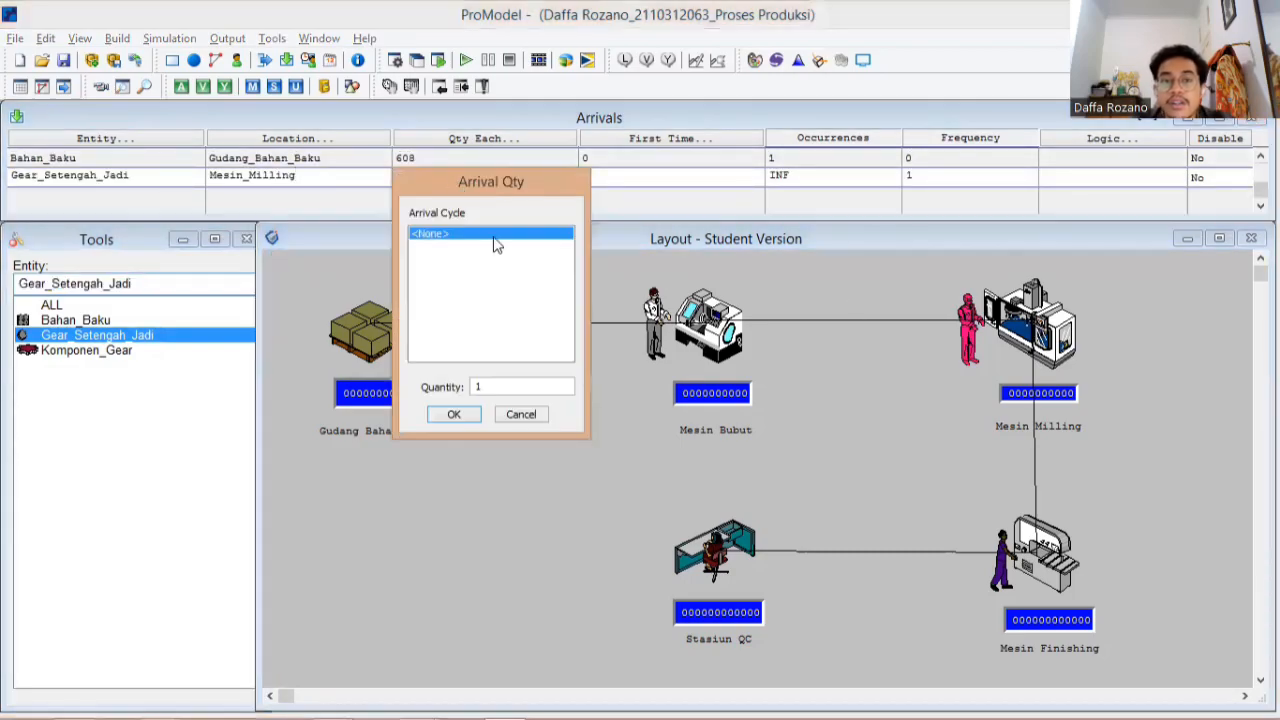
pyautogui.doubleClick(504, 386)
pyautogui.write('0')
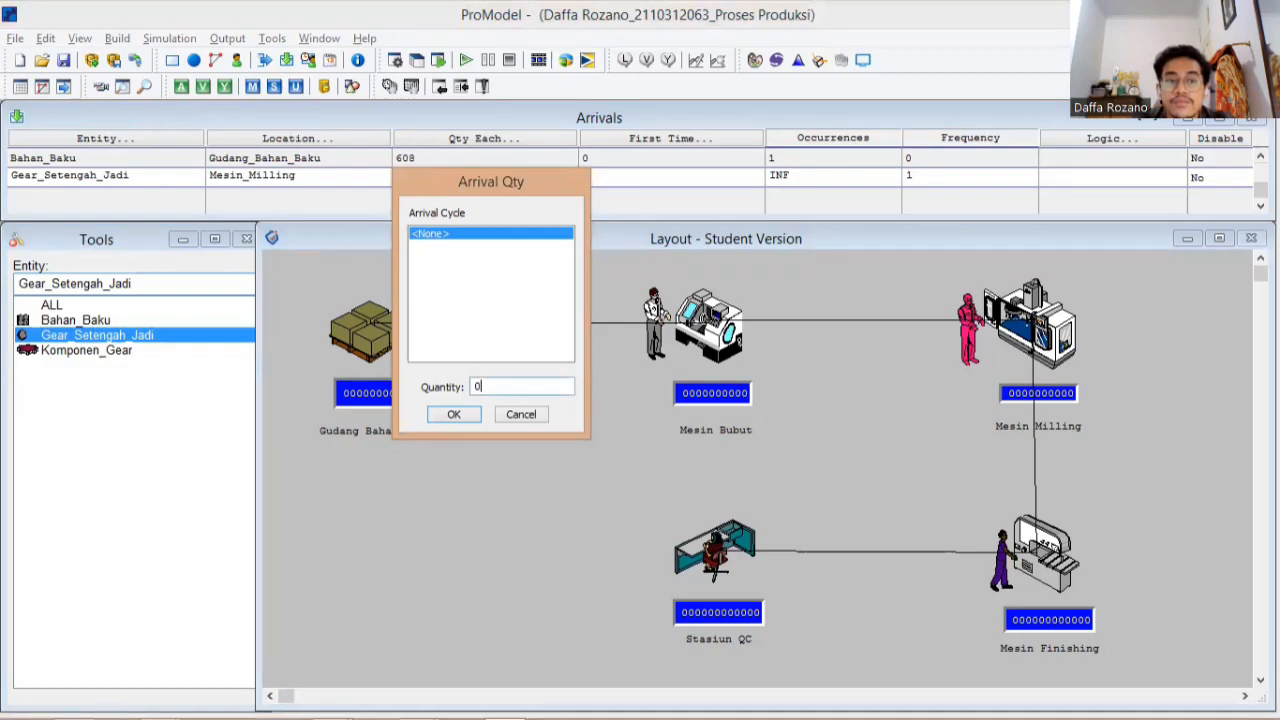
pyautogui.click(454, 414)
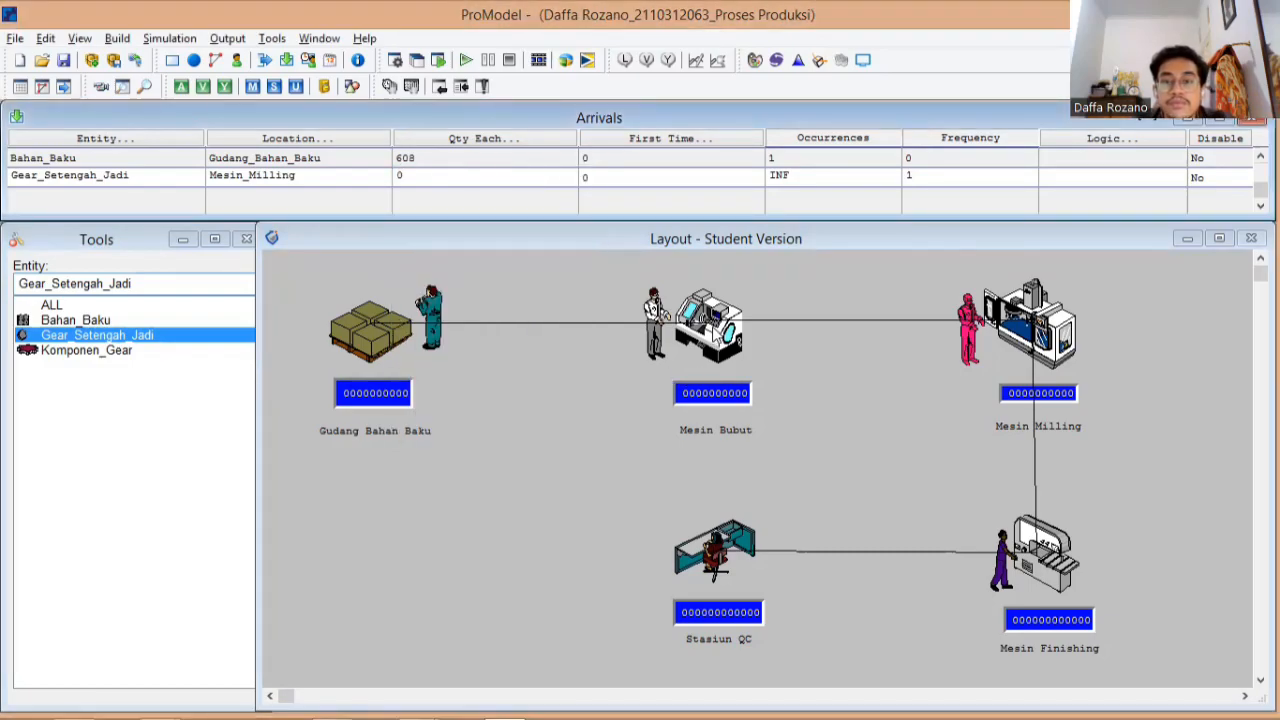
# - Set the Gear_Setengah_Jadi arrival to 1 occurrence with a frequency of 0
pyautogui.click(808, 172)
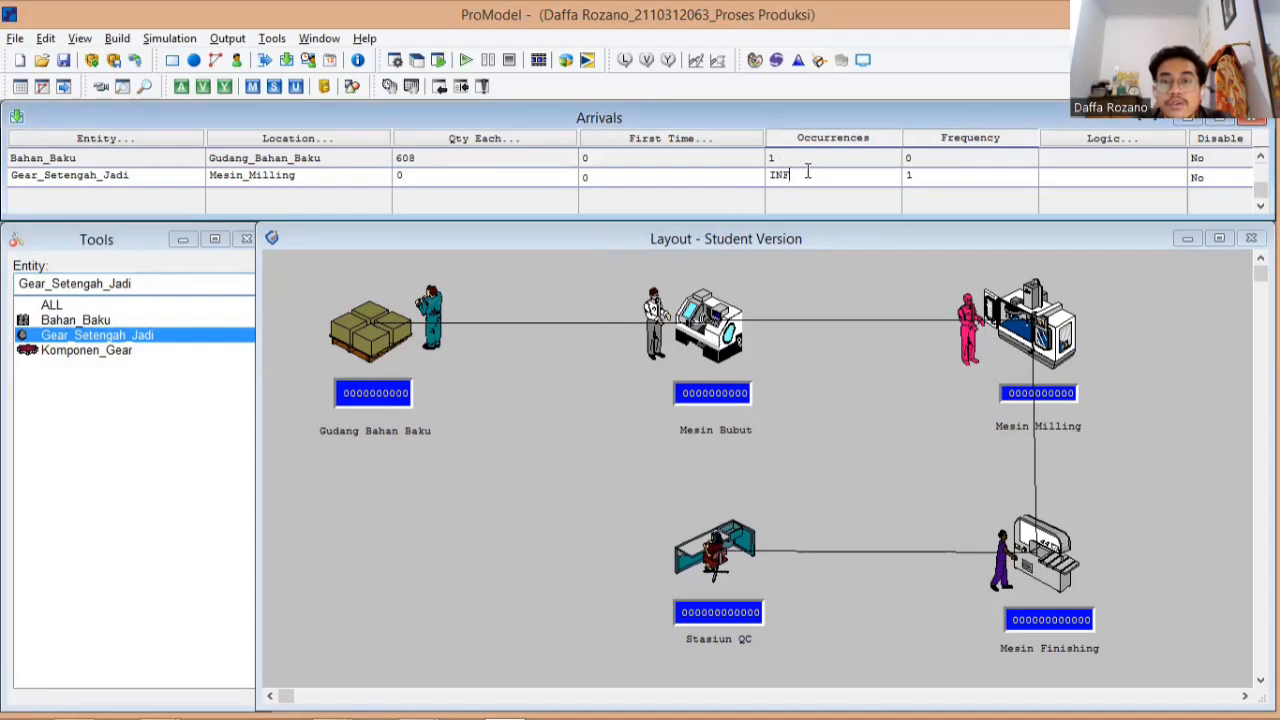
pyautogui.press('BackSpace')
pyautogui.press('BackSpace')
pyautogui.press('BackSpace')
pyautogui.write('1')
pyautogui.press('Tab')
pyautogui.press('BackSpace')
pyautogui.write('0')
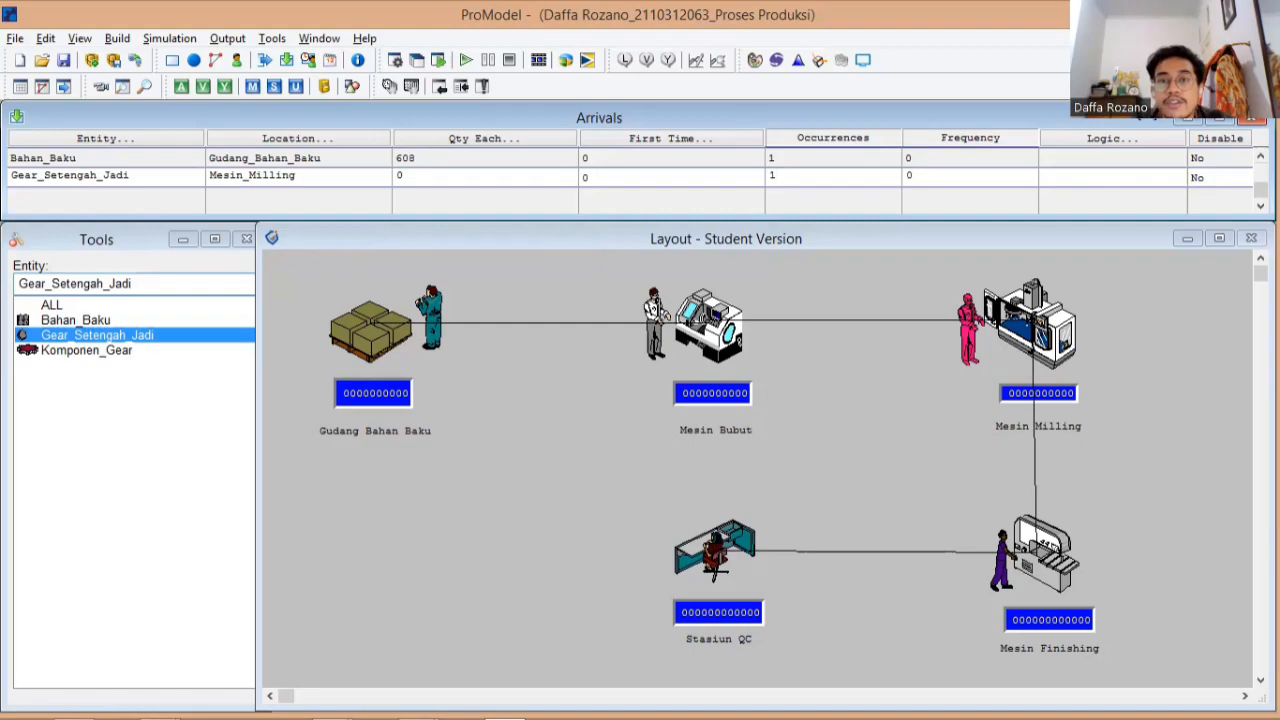
# - Add an arrival of Komponen_Gear at Mesin Finishing with a quantity of 0
pyautogui.click(127, 350)
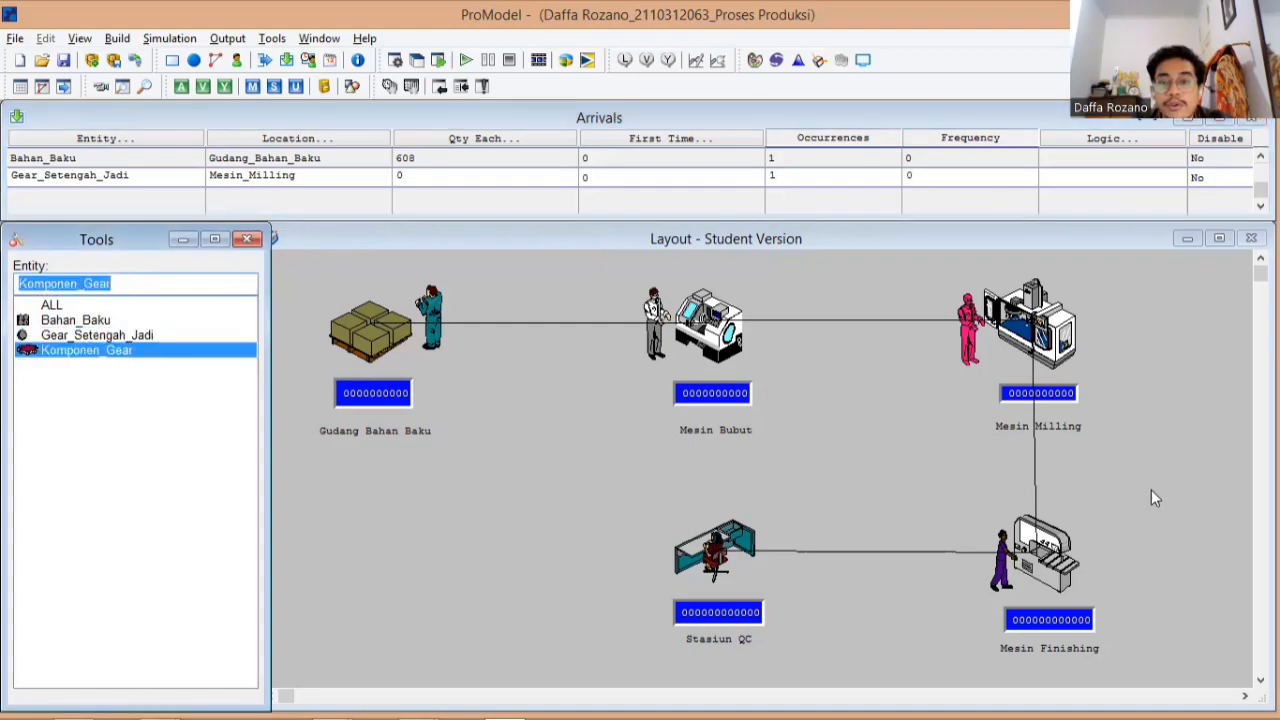
pyautogui.click(1043, 560)
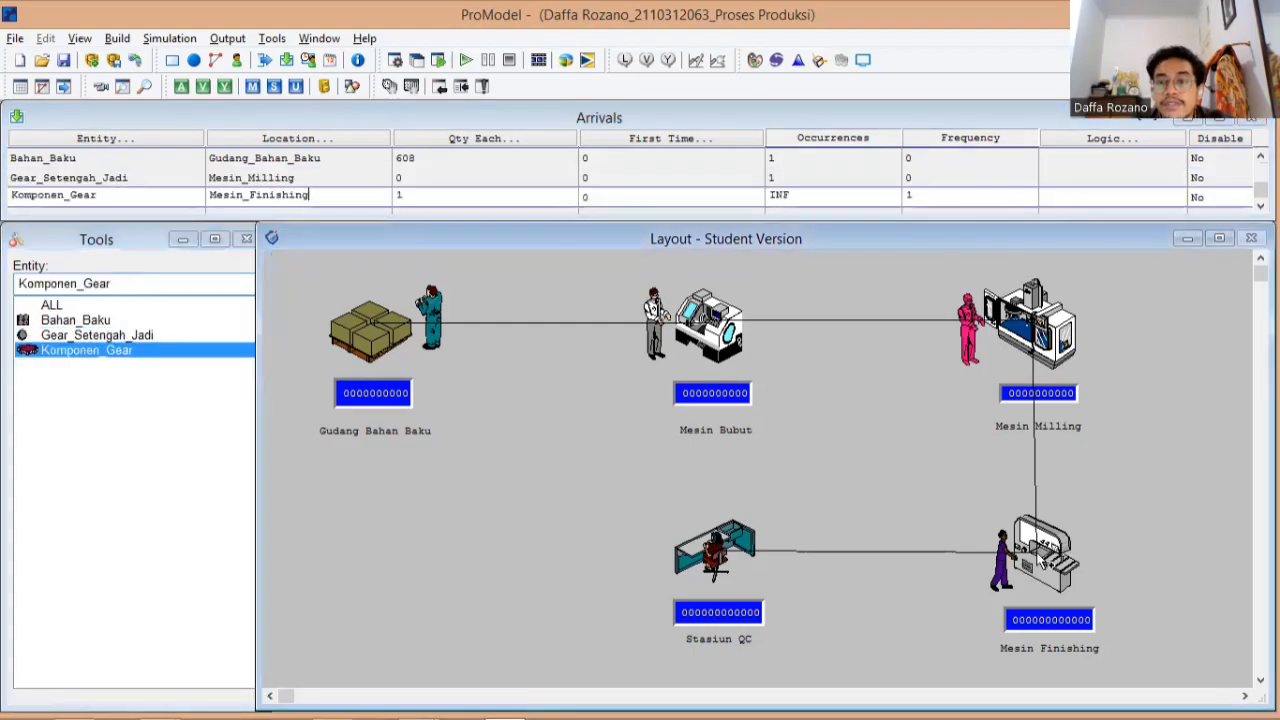
pyautogui.click(416, 195)
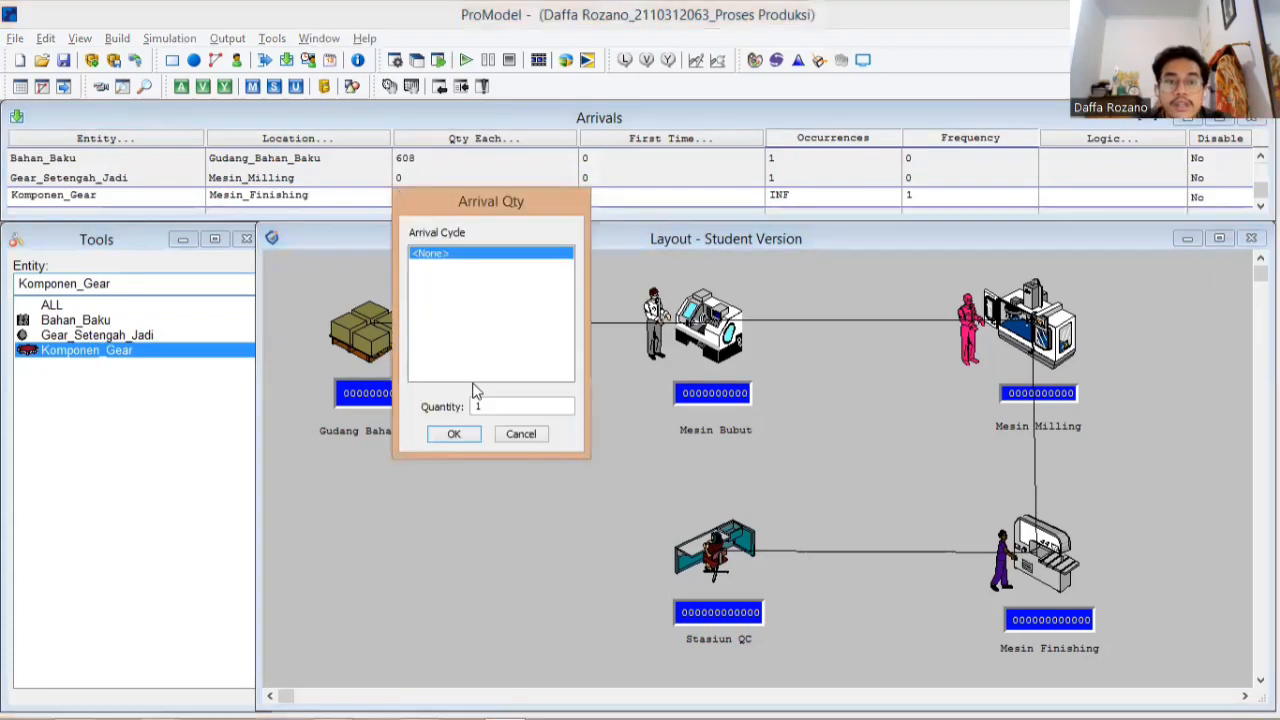
pyautogui.press('BackSpace')
pyautogui.write('0')
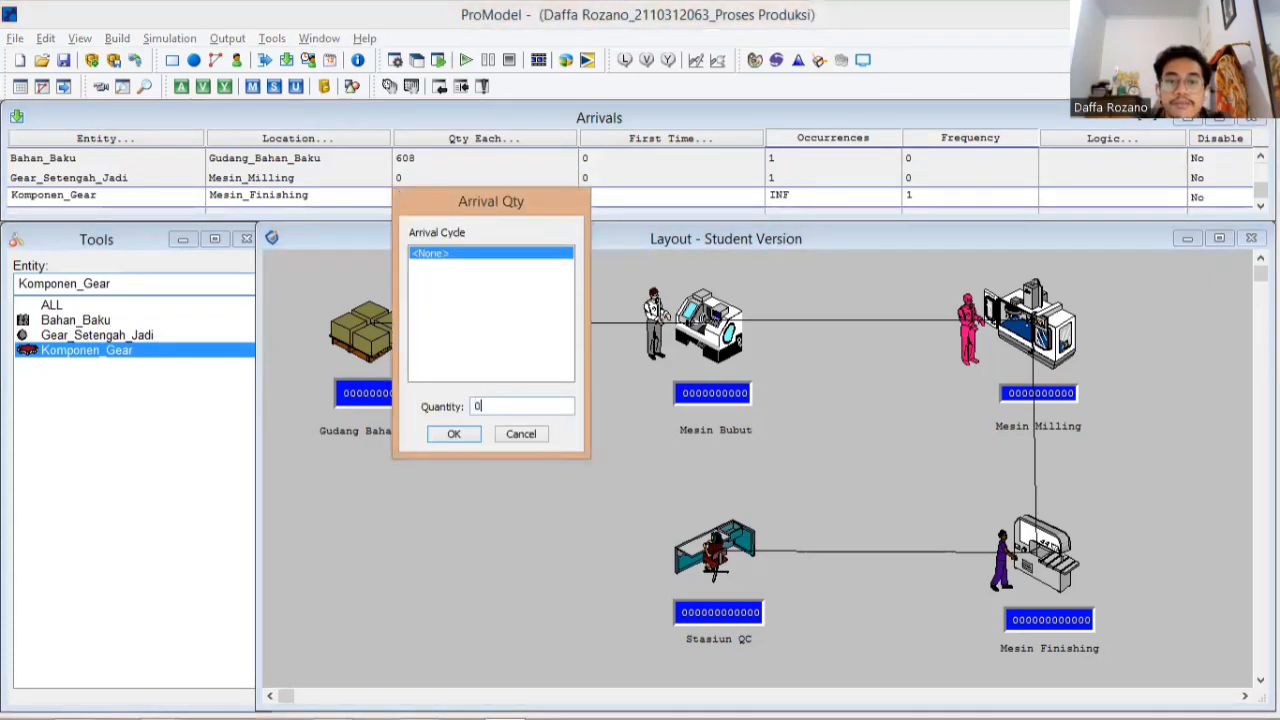
pyautogui.click(460, 436)
# - Set the Komponen_Gear arrival to 1 occurrence with a frequency of 0
pyautogui.click(800, 197)
pyautogui.press('BackSpace')
pyautogui.press('BackSpace')
pyautogui.press('BackSpace')
pyautogui.write('1')
pyautogui.press('BackSpace')
pyautogui.press('BackSpace')
pyautogui.write('0')
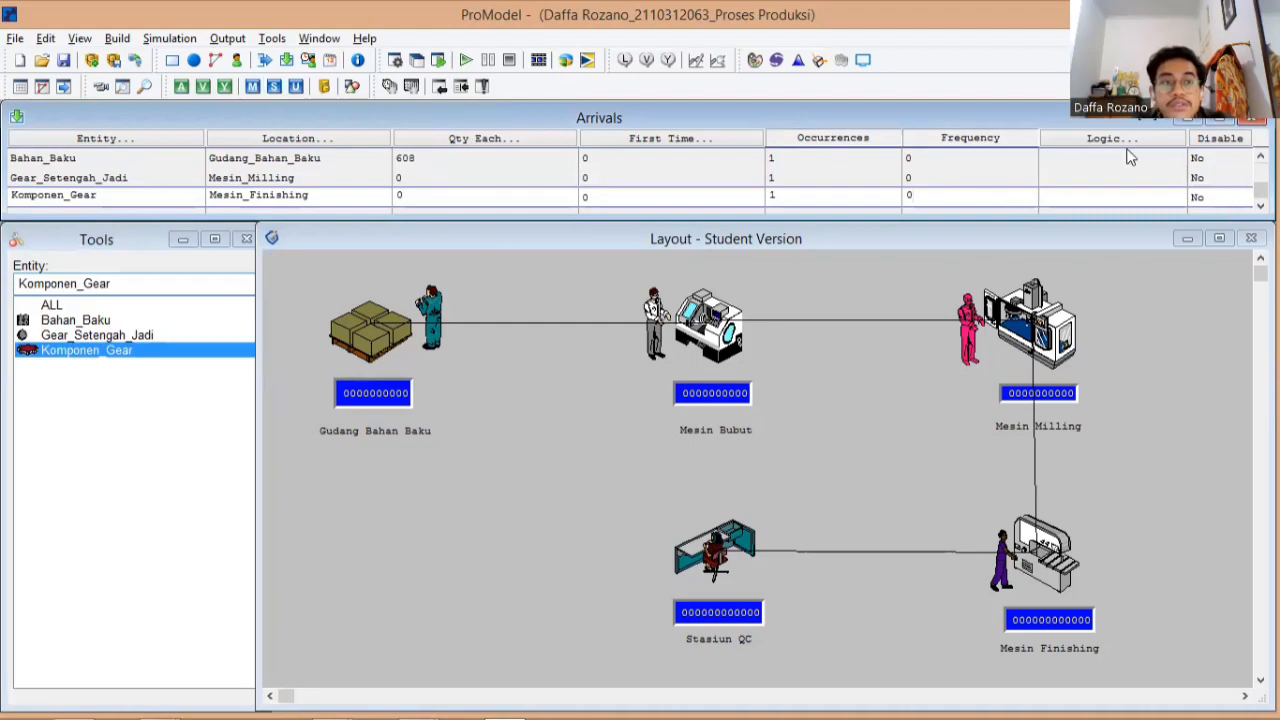
# - Open the processing definition and route Bahan_Baku from Gudang_Bahan_Baku to Mesin_Bubut
pyautogui.click(118, 38)
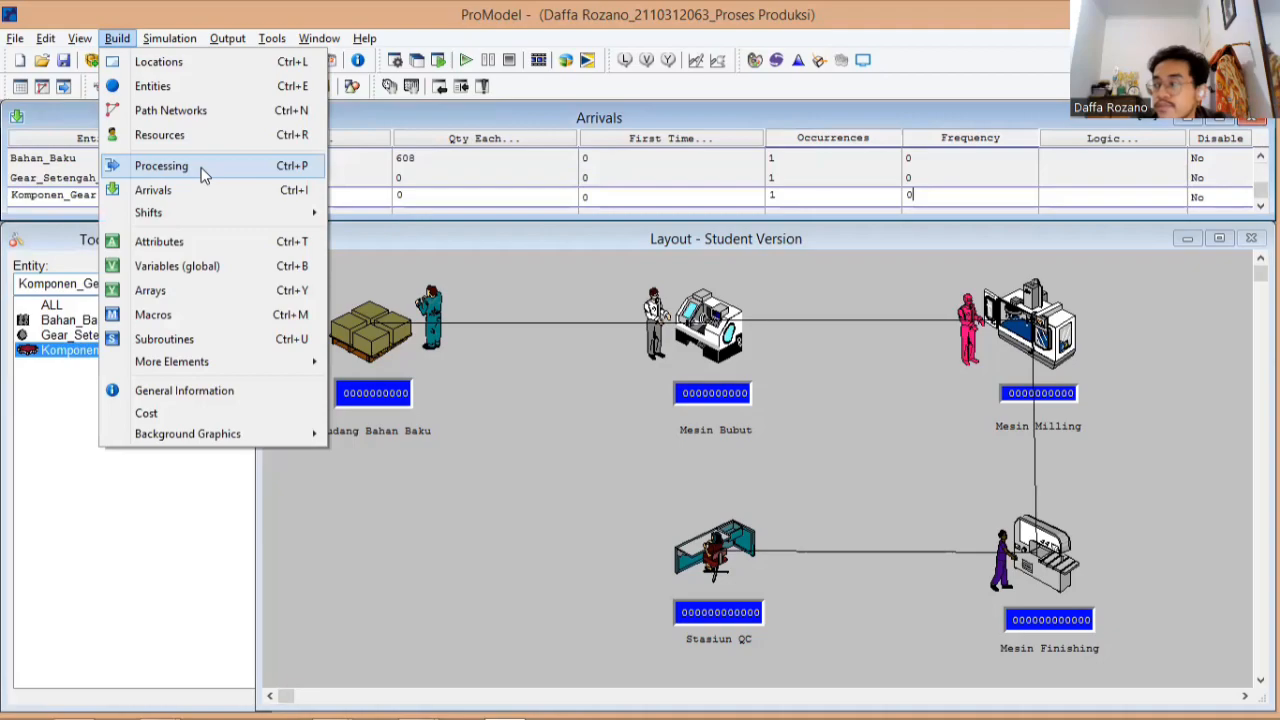
pyautogui.click(203, 175)
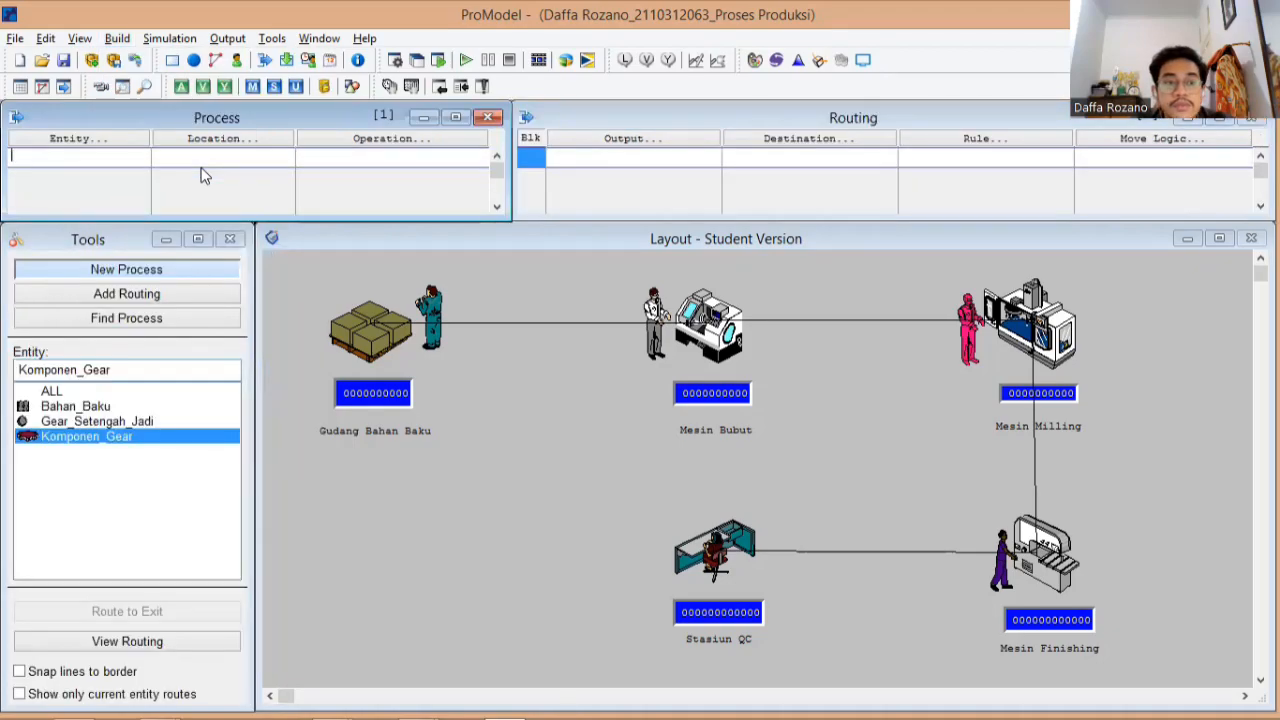
pyautogui.click(109, 406)
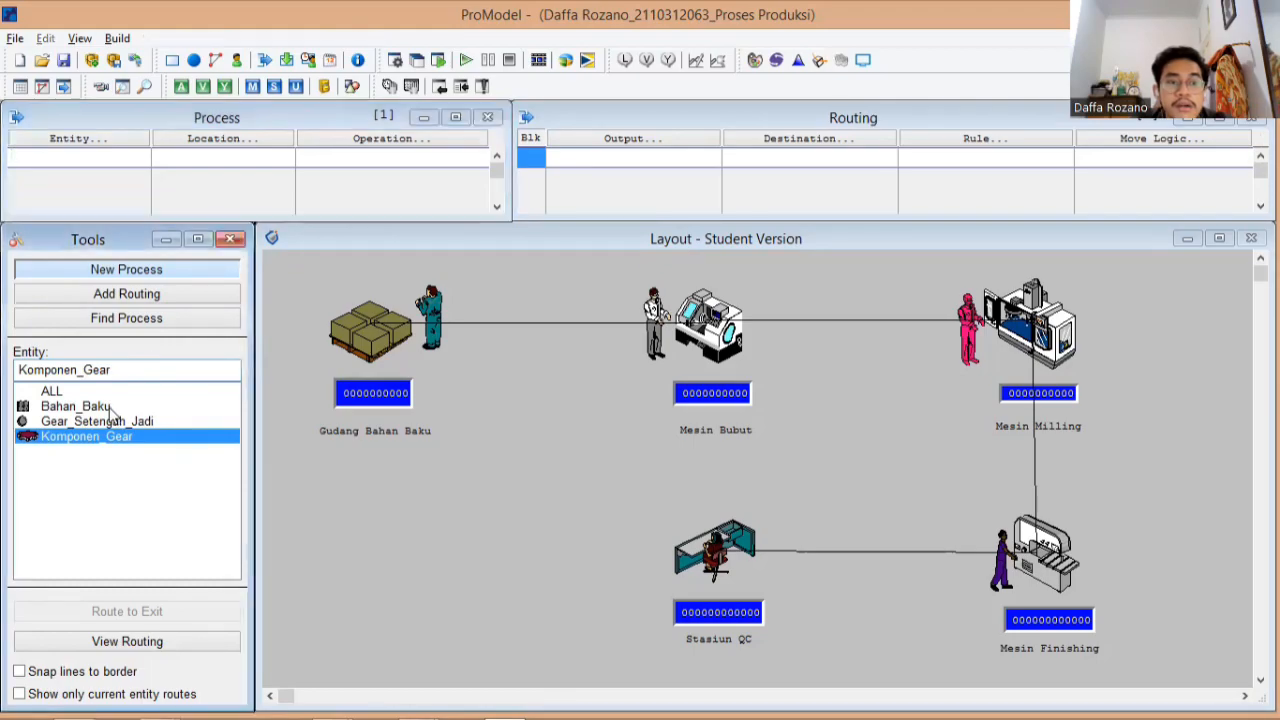
pyautogui.click(369, 330)
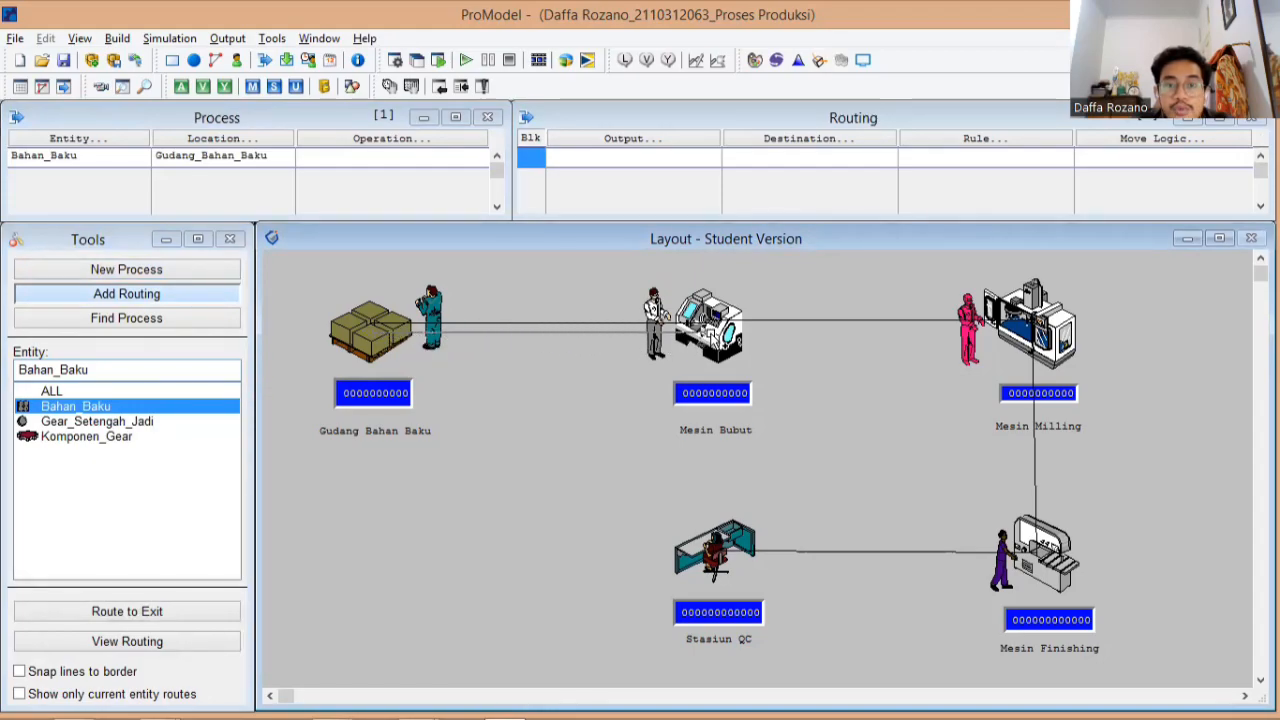
pyautogui.click(709, 333)
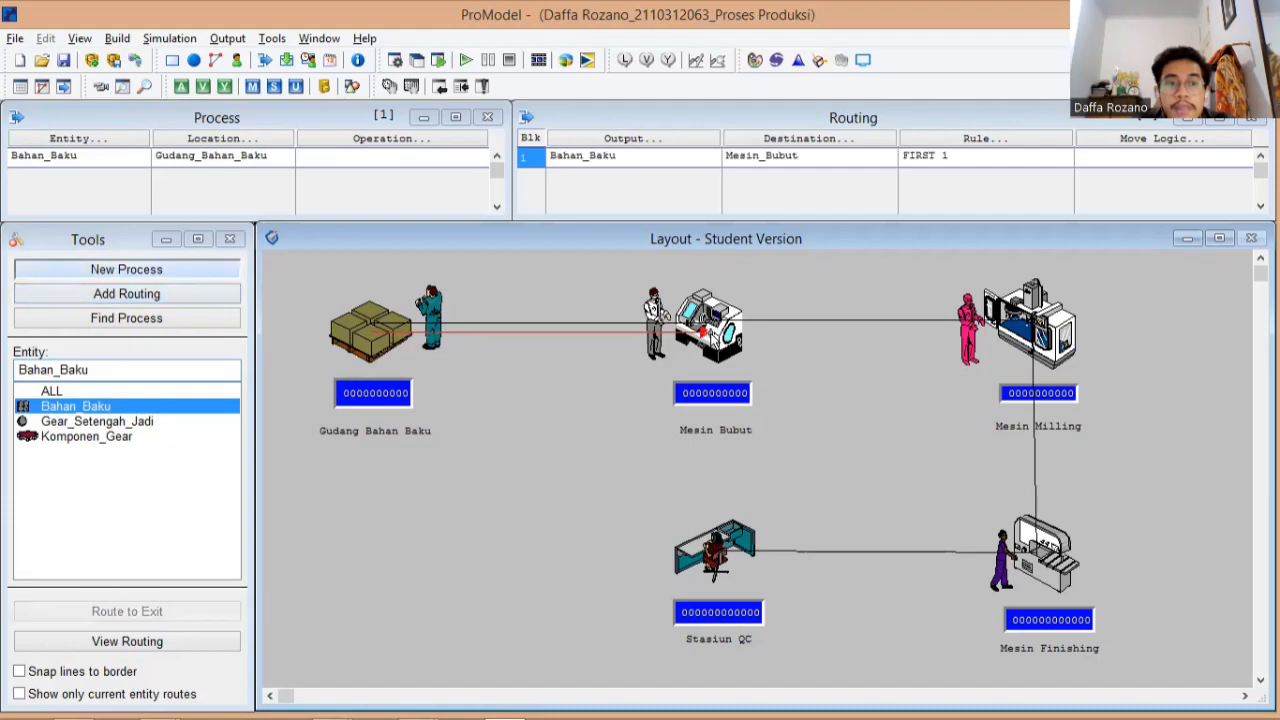
pyautogui.click(654, 155)
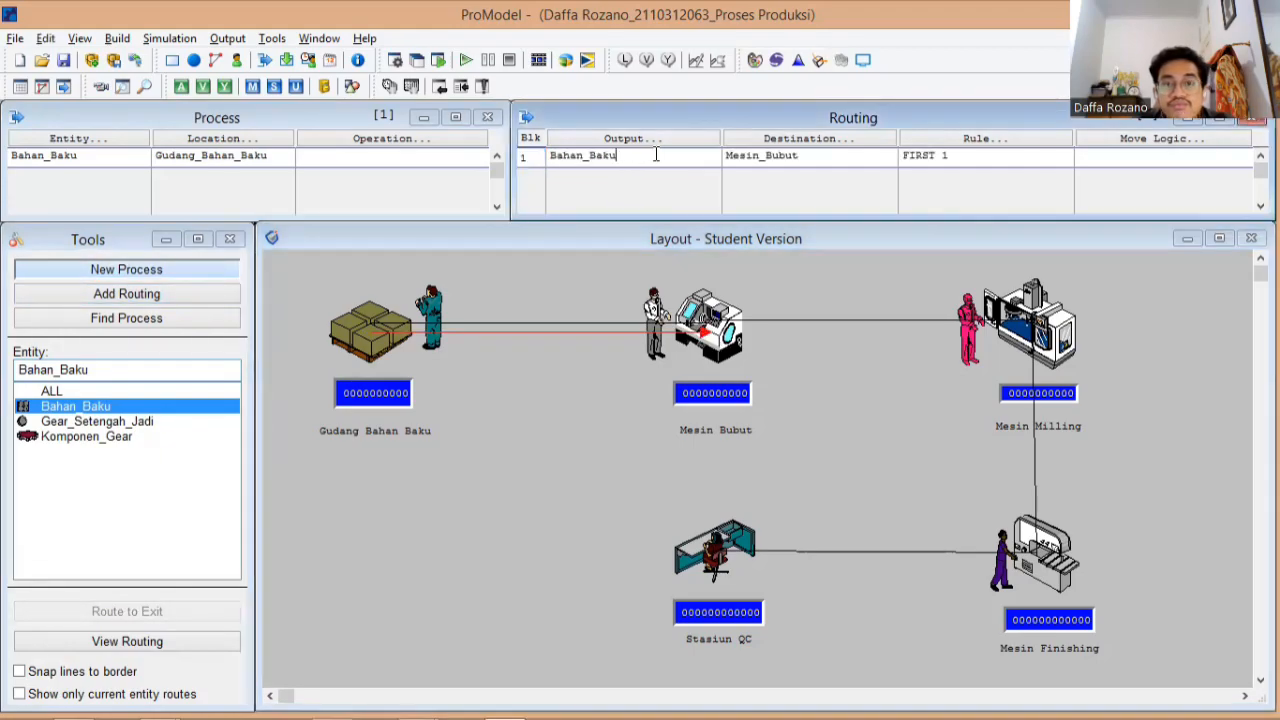
# - Add a process for Bahan_Baku at Mesin_Bubut, routed to Mesin_Milling with Gear_Setengah_Jadi as the output
pyautogui.click(130, 406)
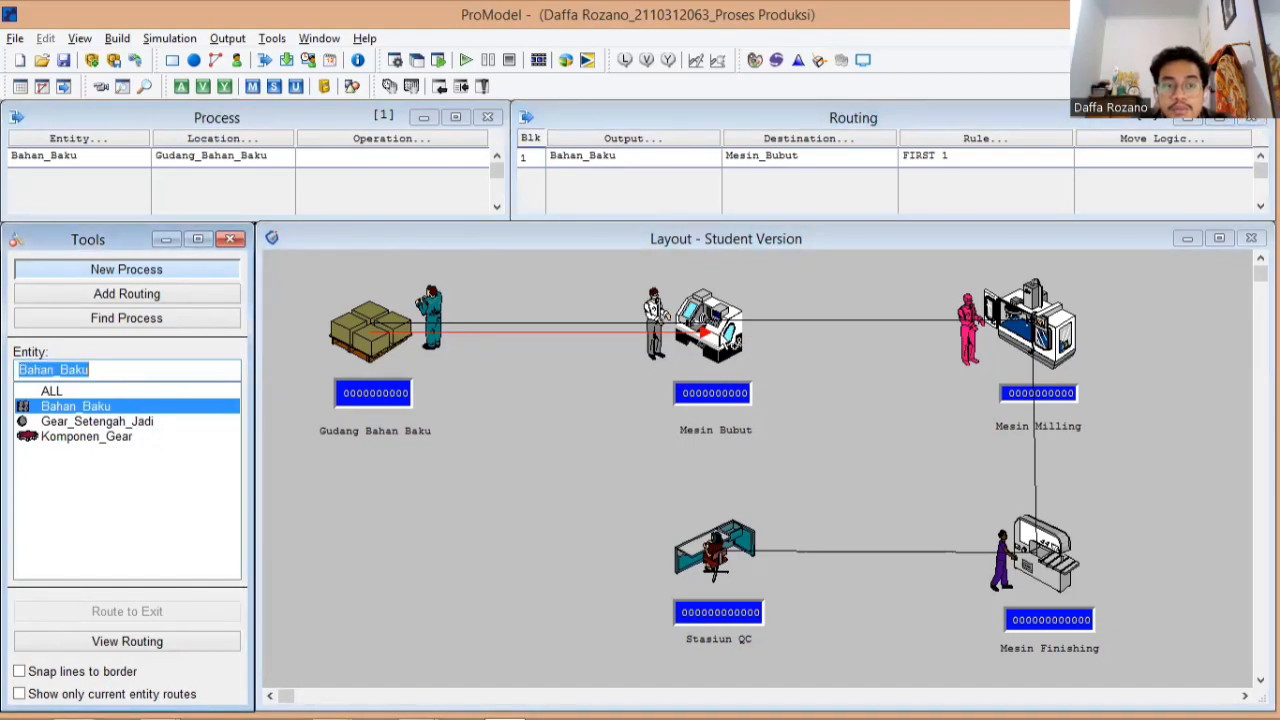
pyautogui.click(708, 330)
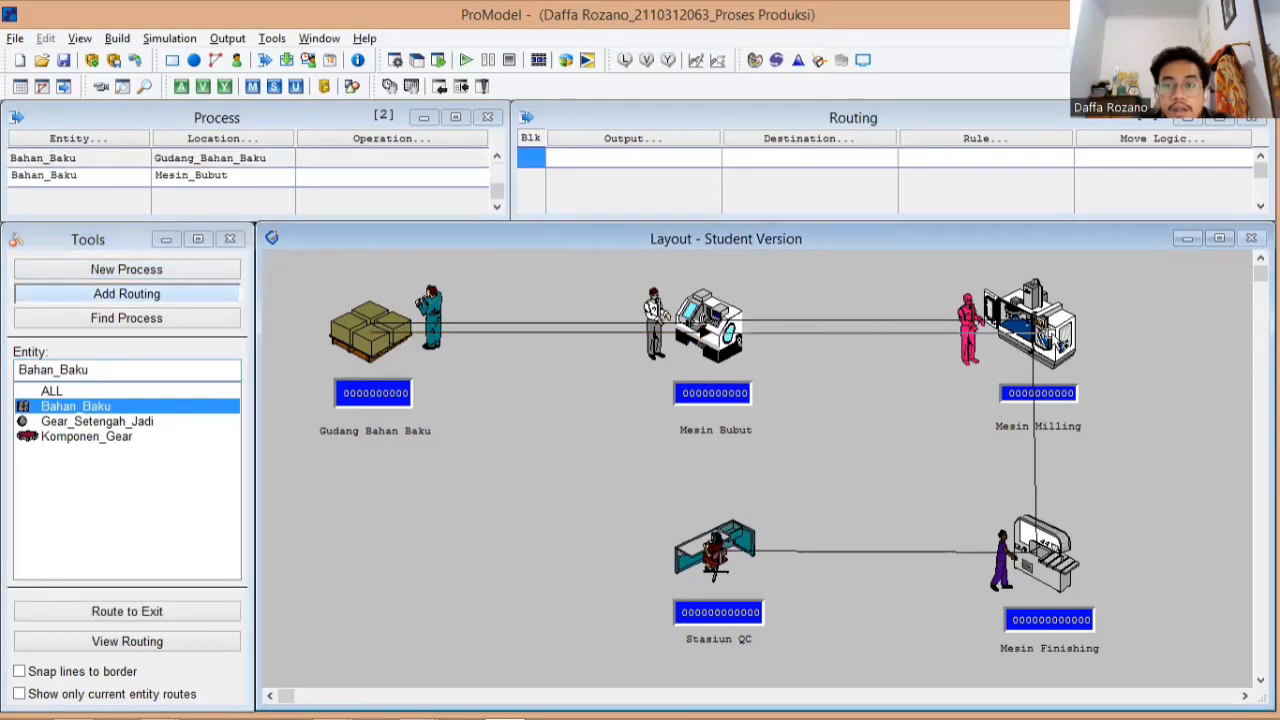
pyautogui.click(1035, 330)
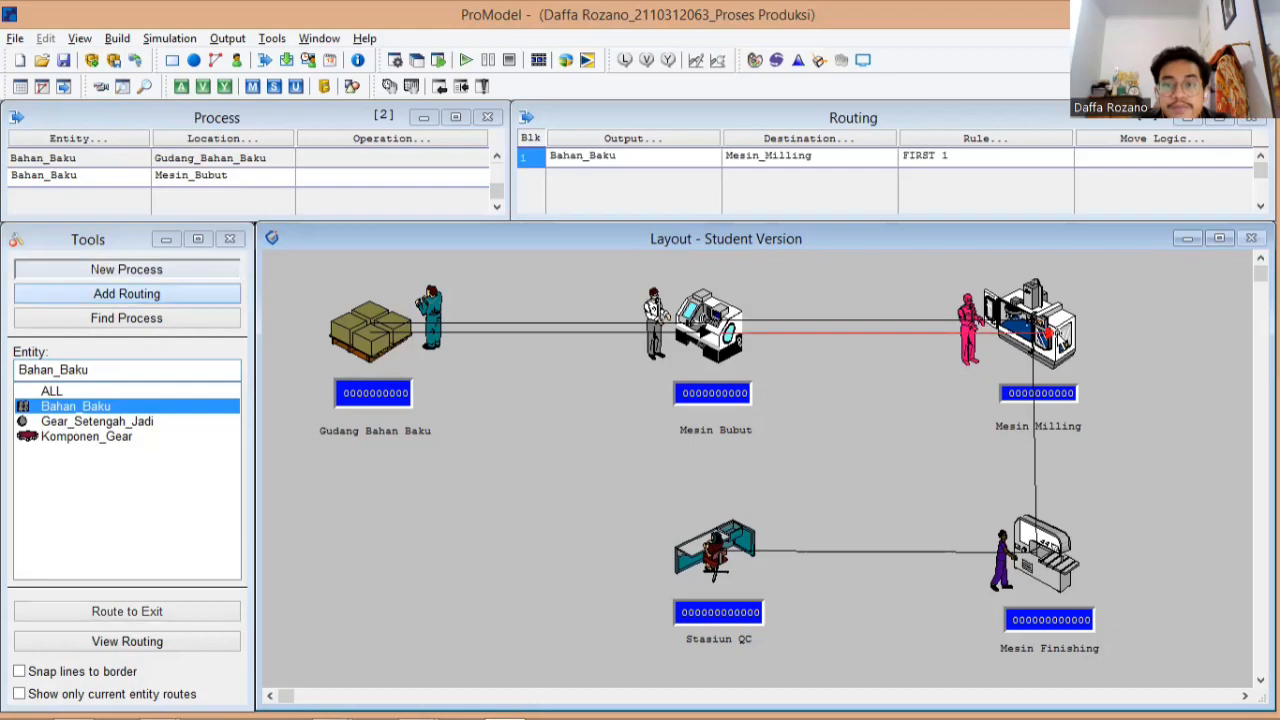
pyautogui.doubleClick(643, 160)
pyautogui.click(645, 224)
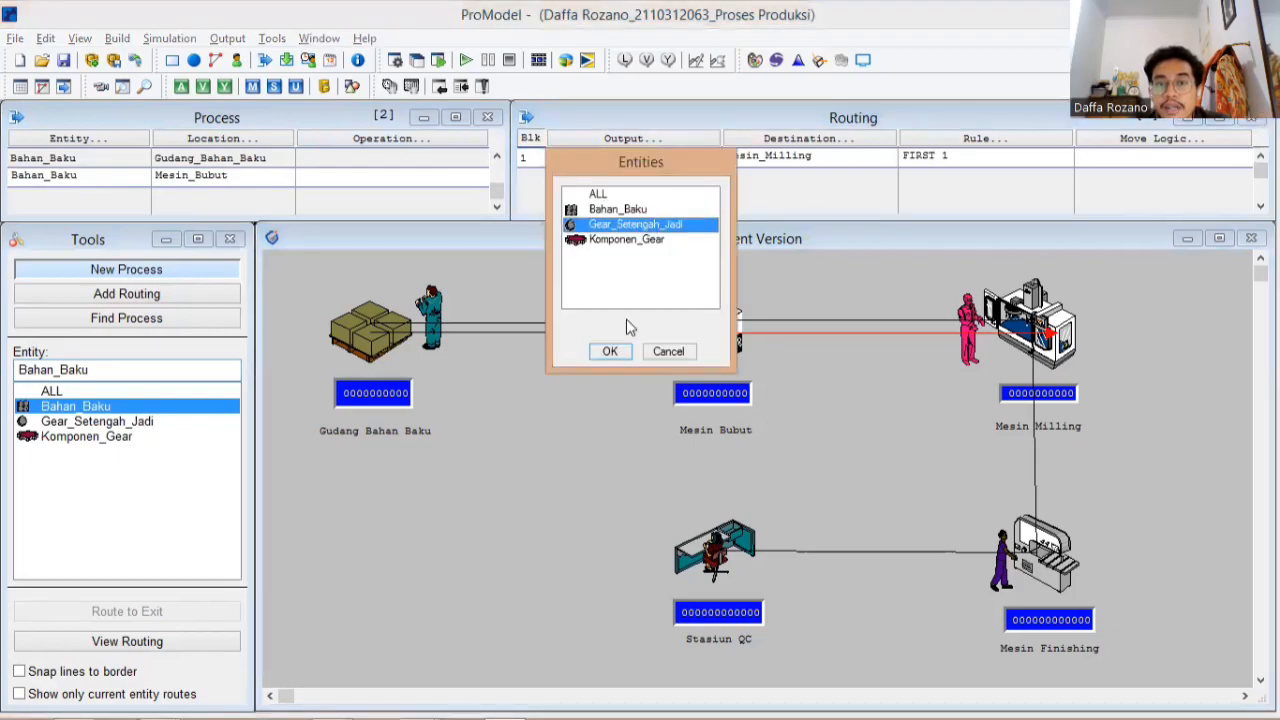
pyautogui.click(612, 351)
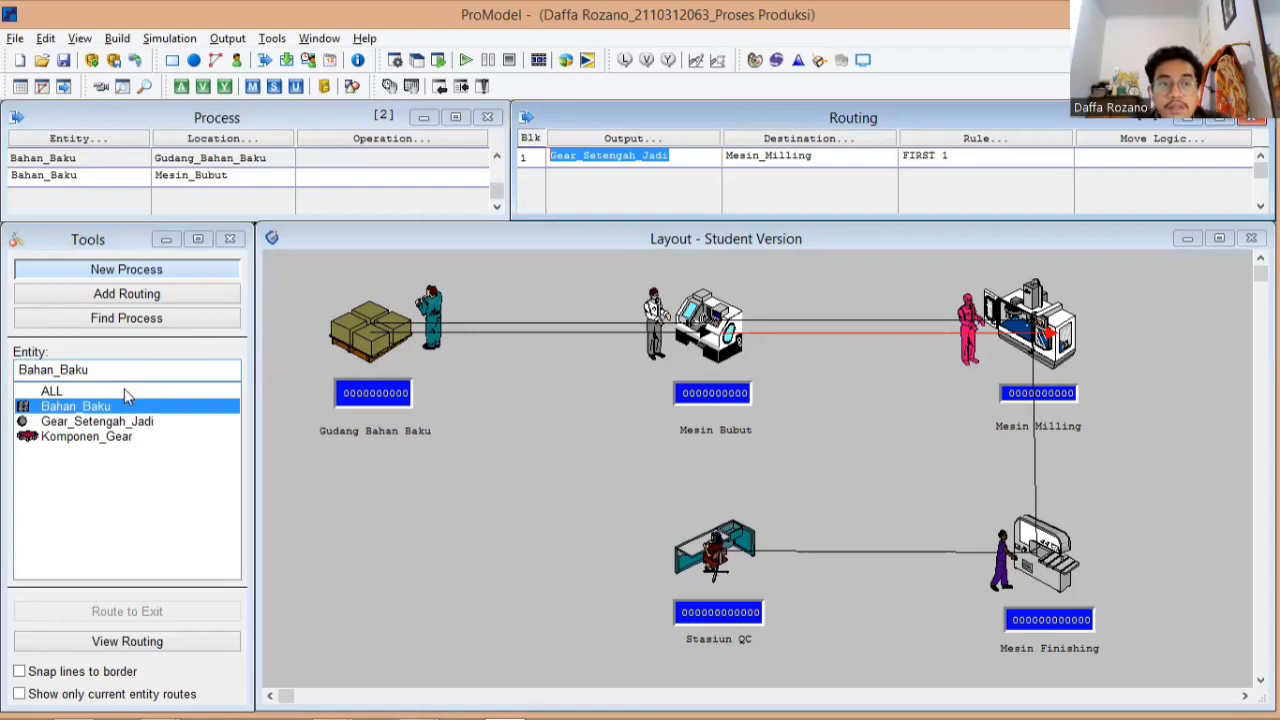
# - Add a process for Gear_Setengah_Jadi at Mesin_Milling, routed to Mesin_Finishing with Komponen_Gear as the output
pyautogui.click(125, 437)
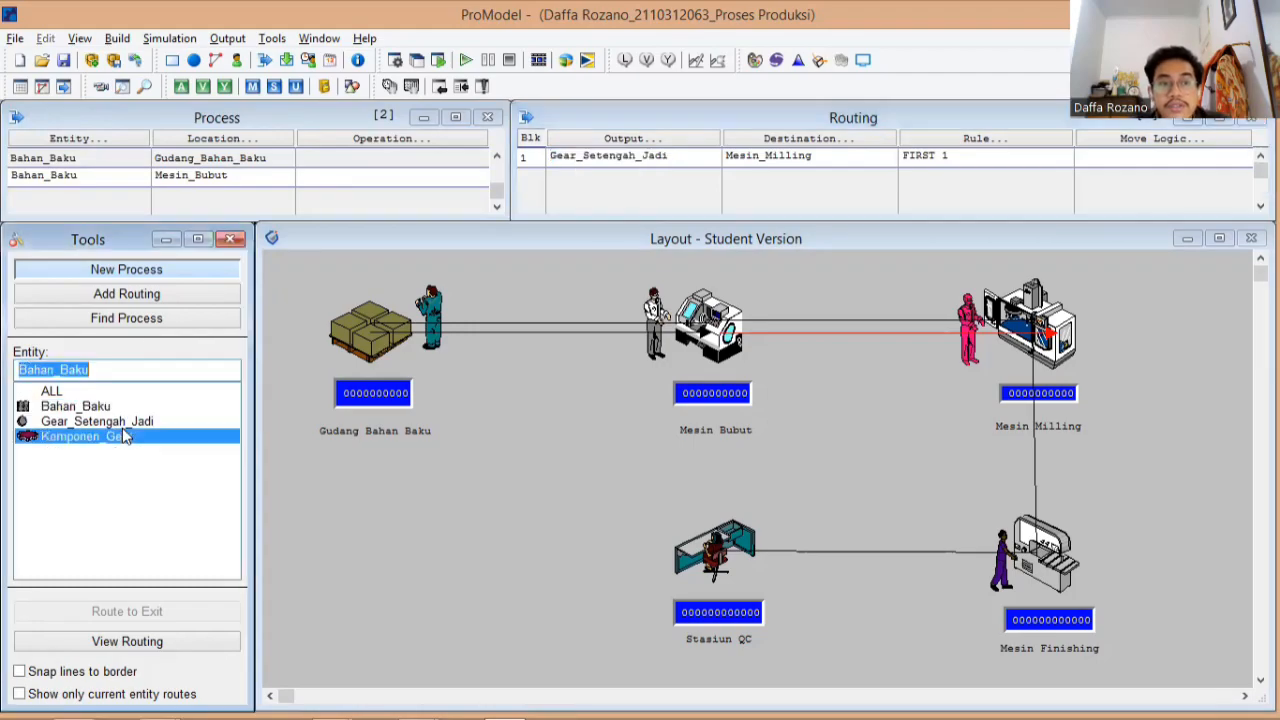
pyautogui.click(127, 422)
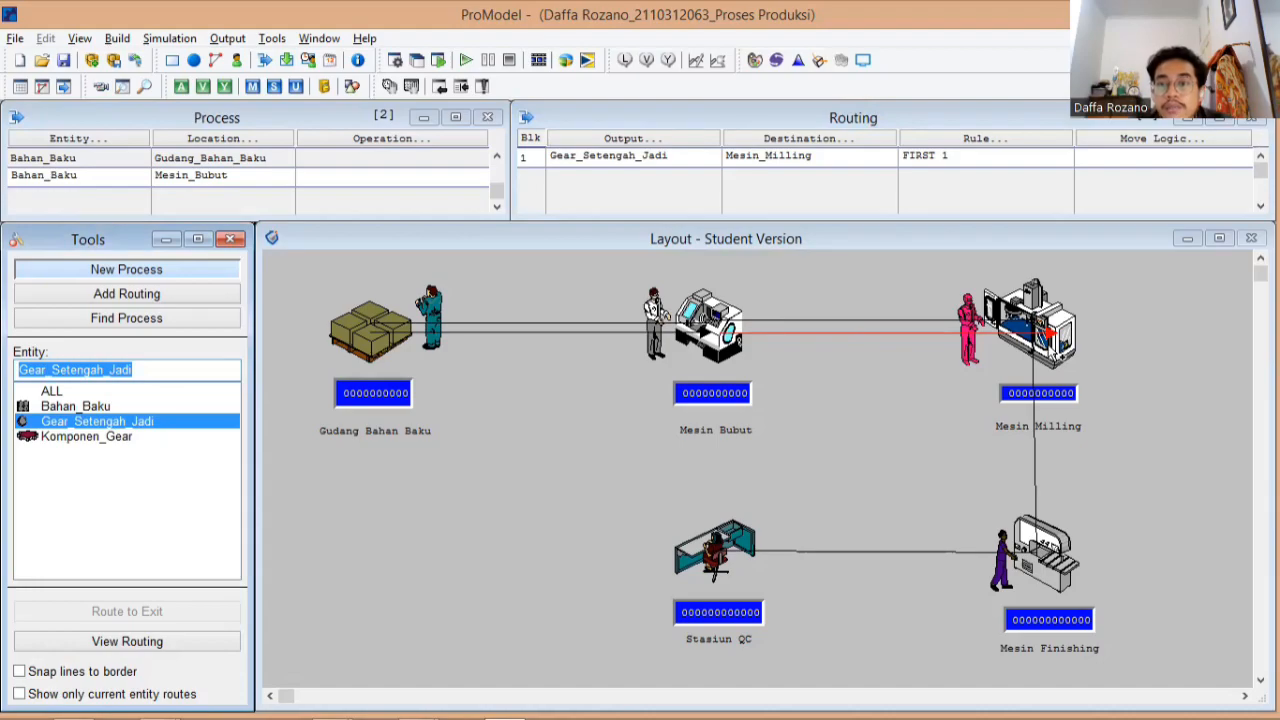
pyautogui.click(1050, 345)
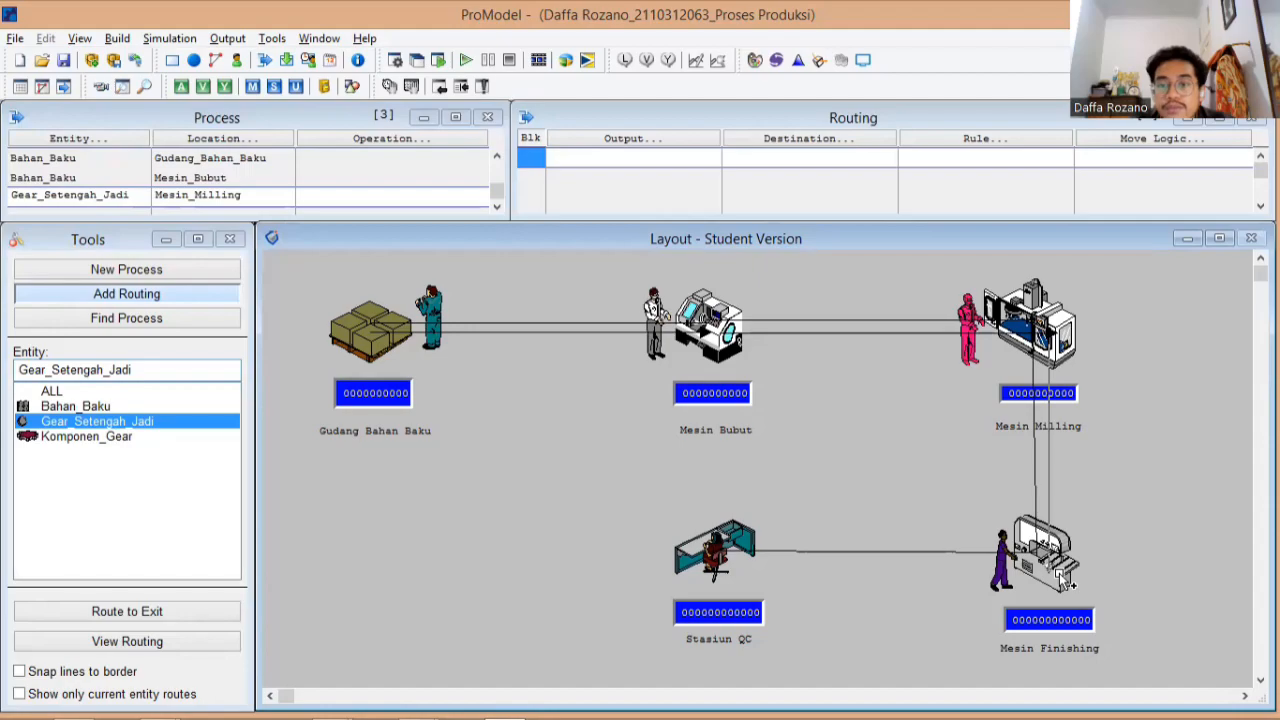
pyautogui.click(1065, 580)
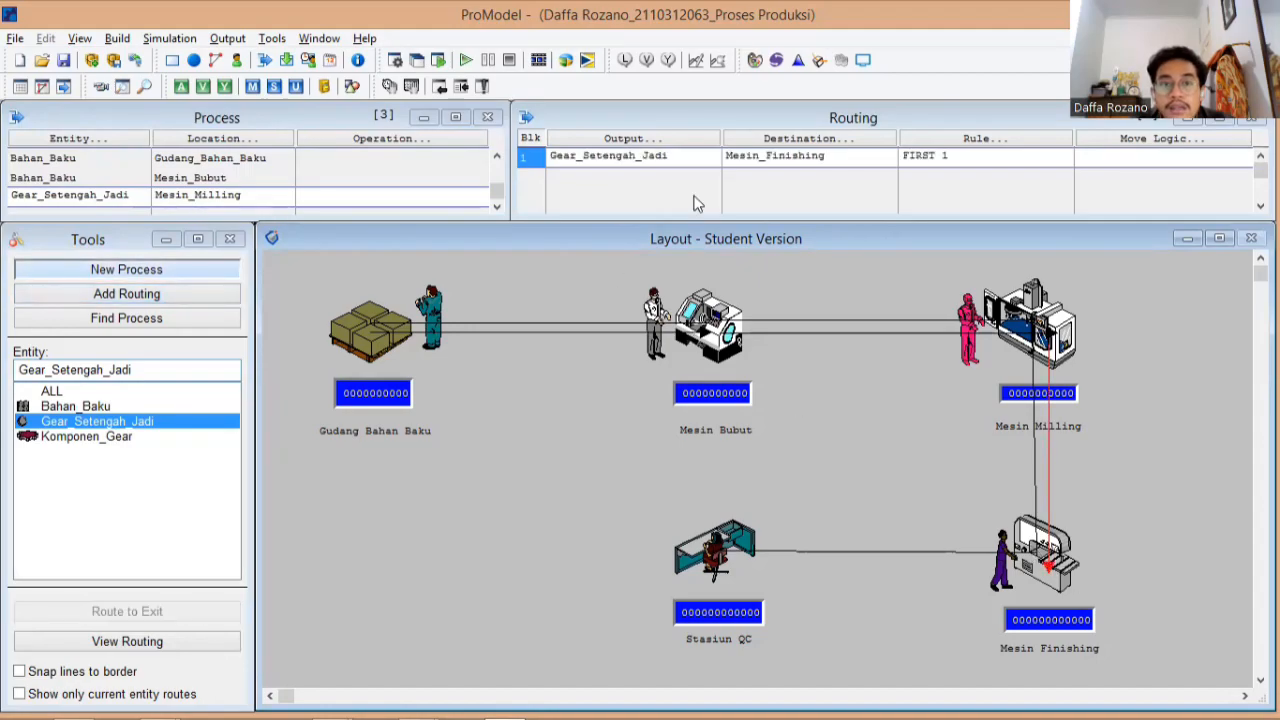
pyautogui.click(652, 157)
pyautogui.click(644, 237)
pyautogui.click(617, 355)
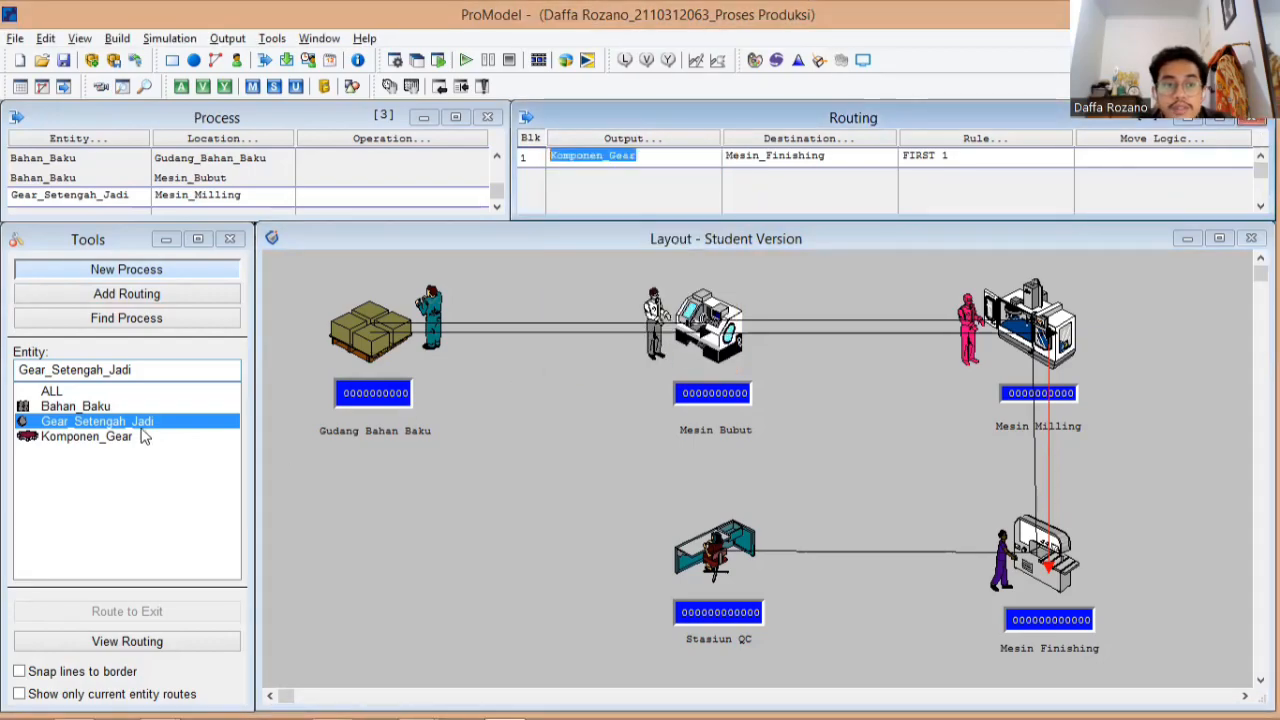
# - Add a process for Komponen_Gear at Mesin_Finishing, routed to Stasiun_QC
pyautogui.click(122, 440)
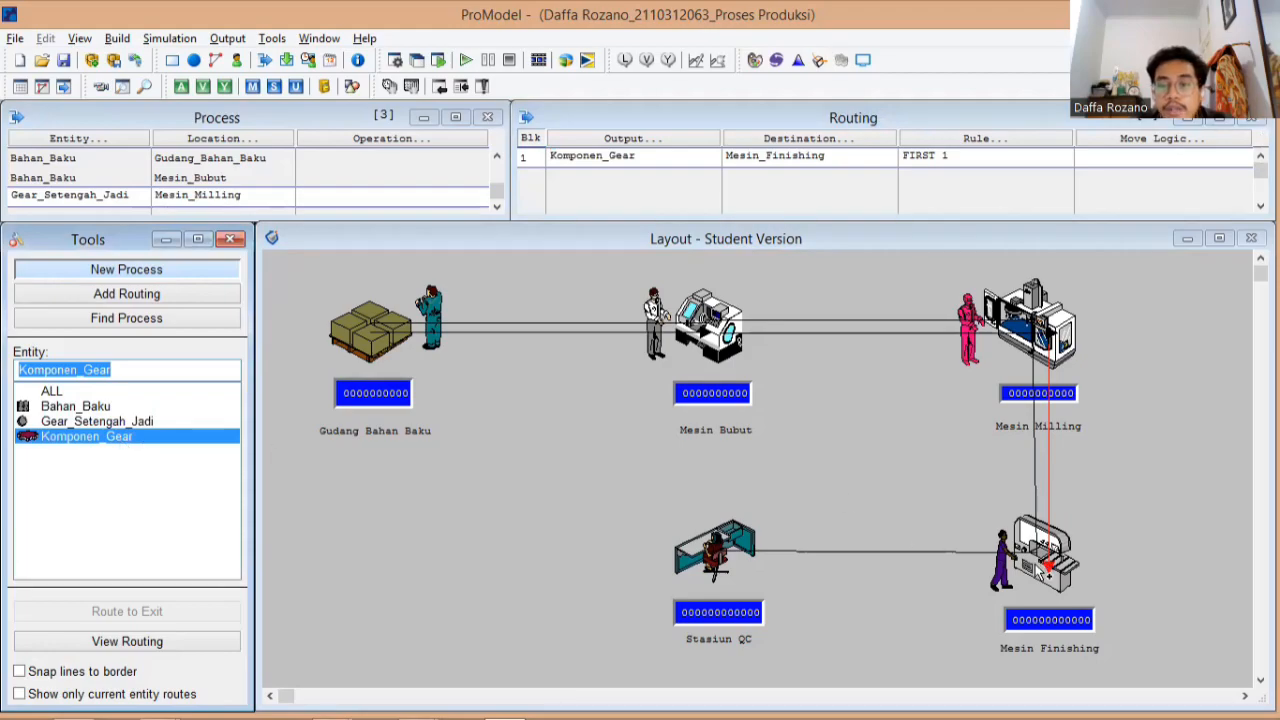
pyautogui.click(1045, 566)
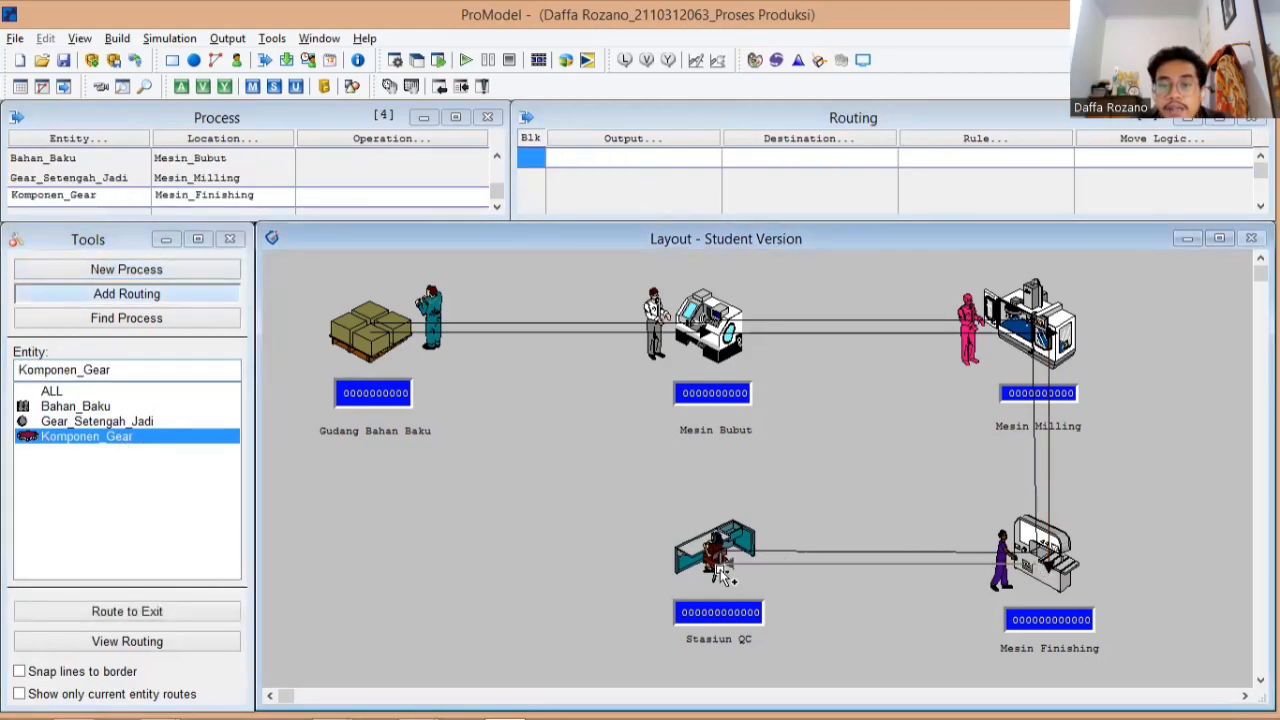
pyautogui.click(720, 570)
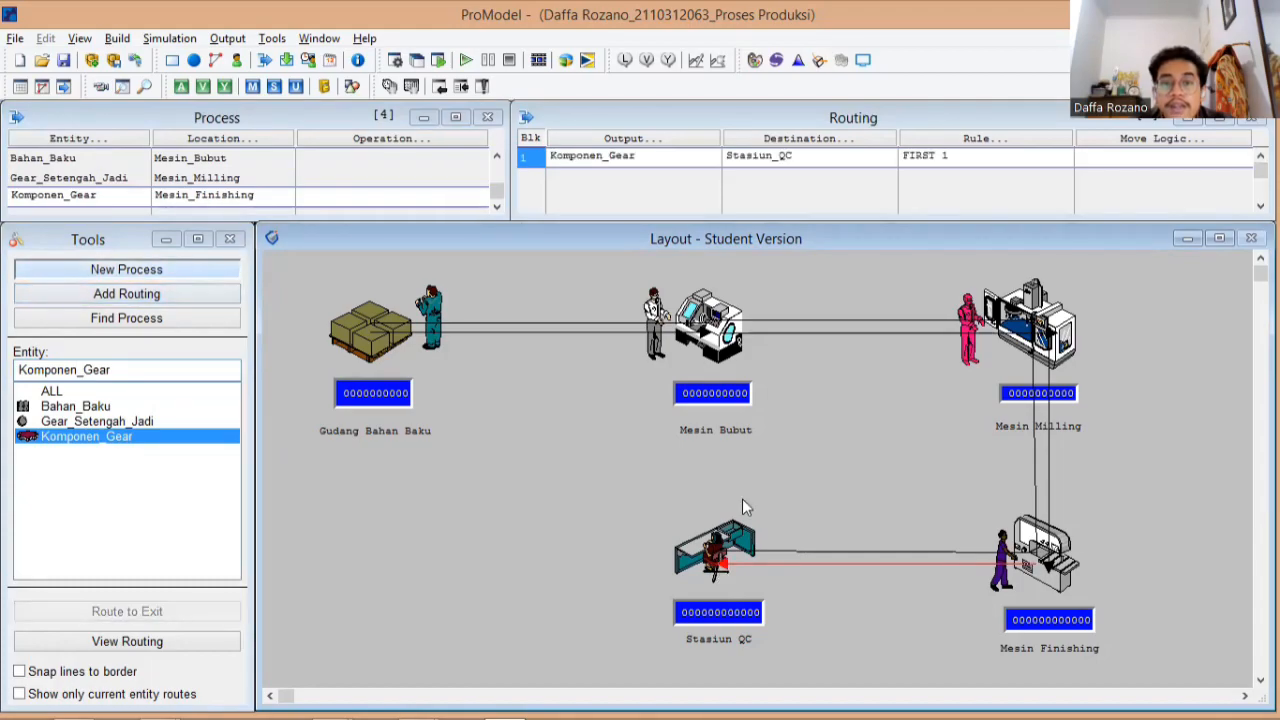
# - Add a process for Komponen_Gear at Stasiun_QC, routed to EXIT
pyautogui.click(147, 445)
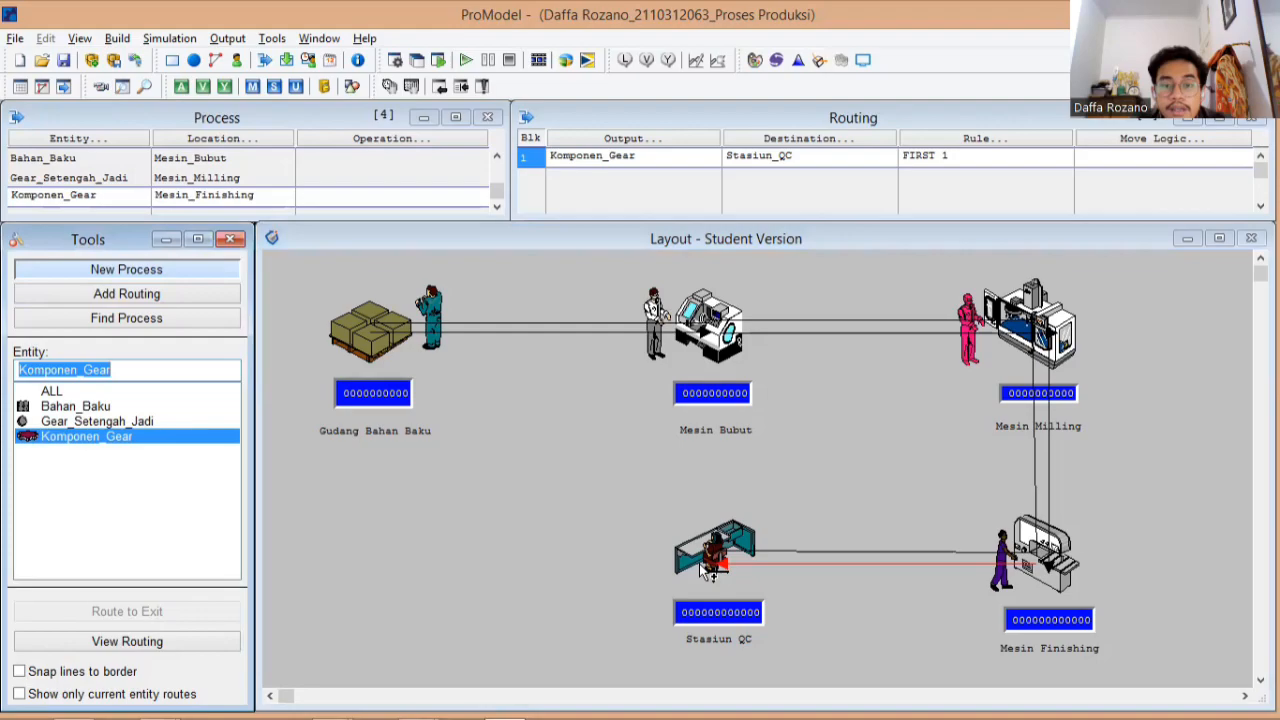
pyautogui.click(705, 568)
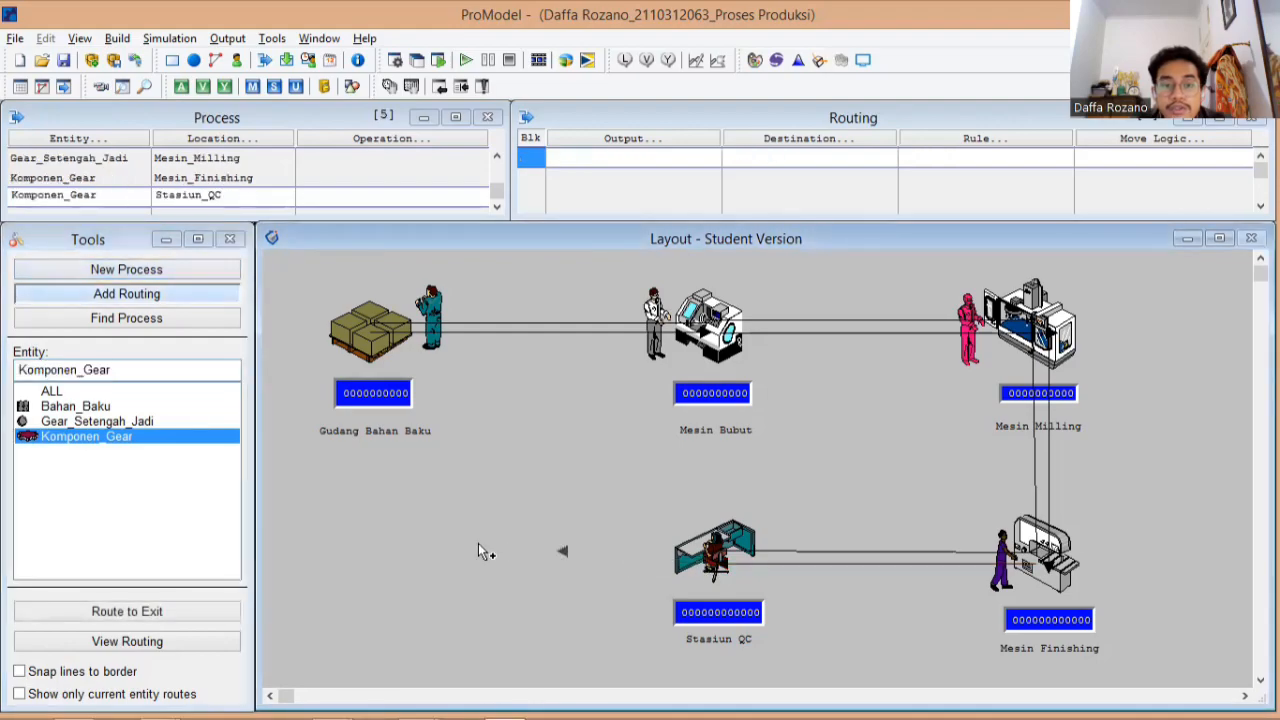
pyautogui.click(127, 611)
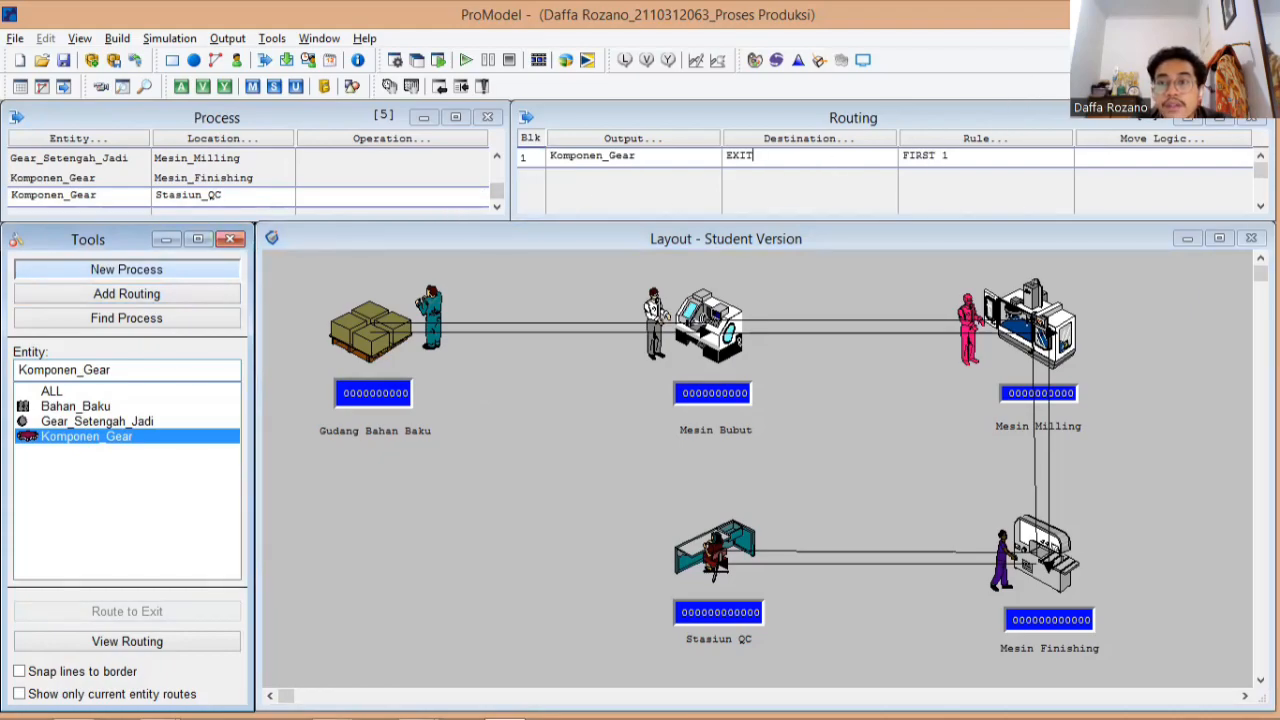
pyautogui.click(832, 165)
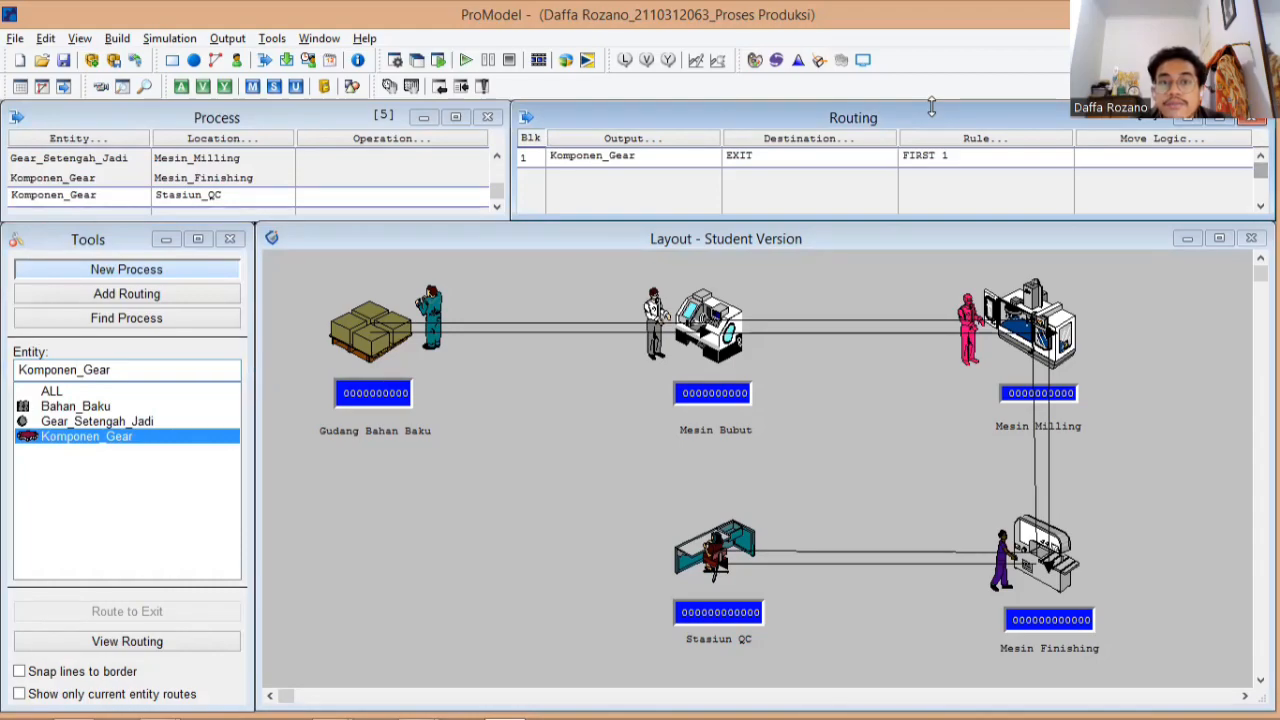
pyautogui.click(797, 61)
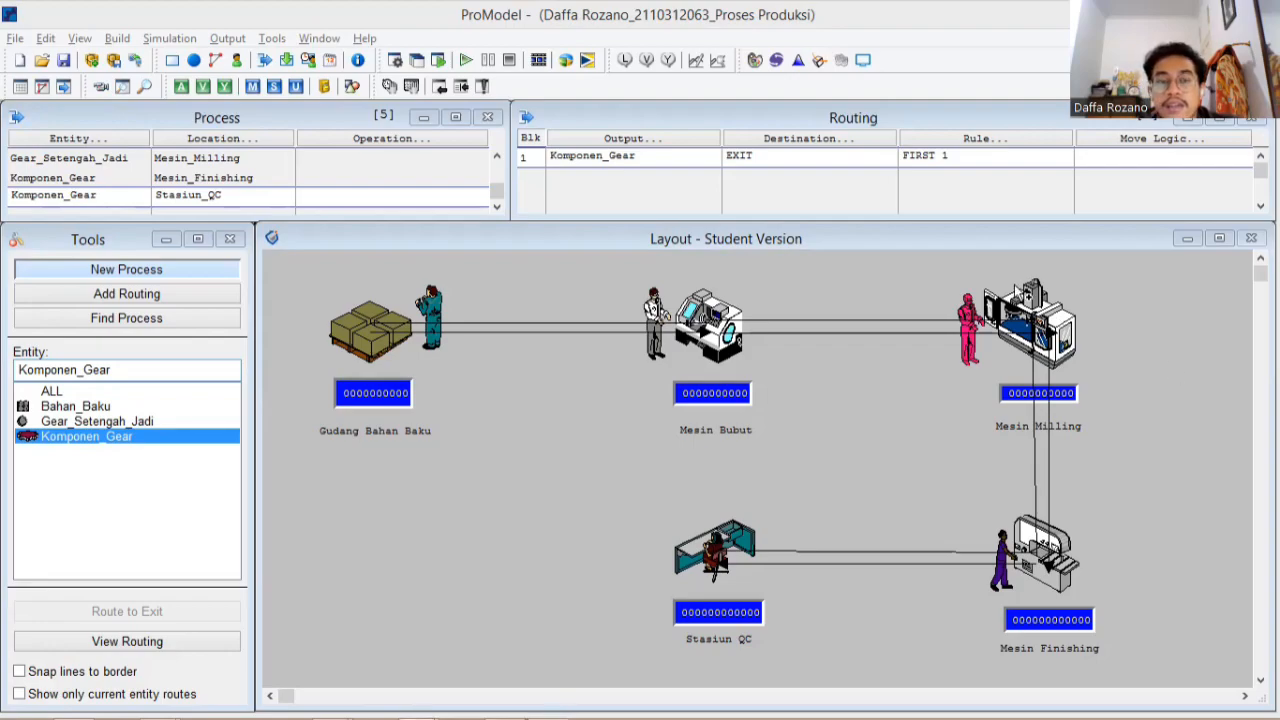
# - Enter "Wait N" as the operation for Bahan_Baku at Mesin_Bubut
pyautogui.click(371, 175)
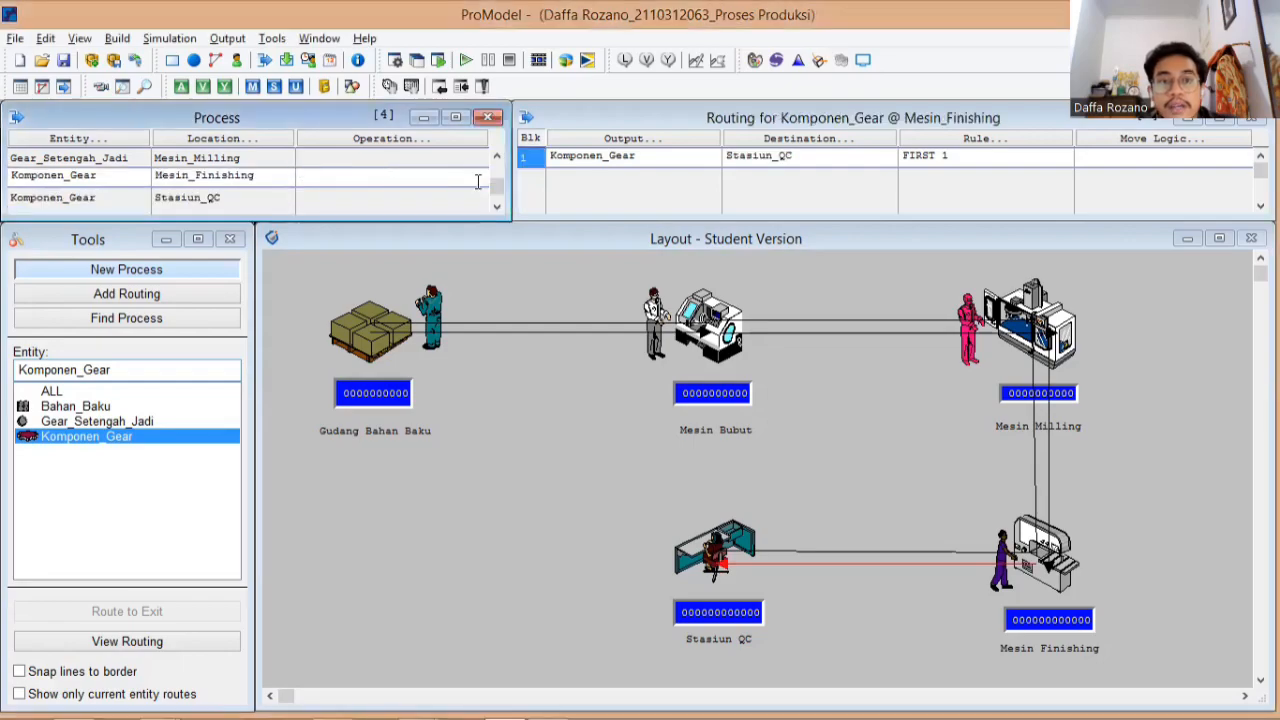
pyautogui.moveTo(493, 186); pyautogui.dragTo(493, 167)
pyautogui.click(434, 178)
pyautogui.write('Wa')
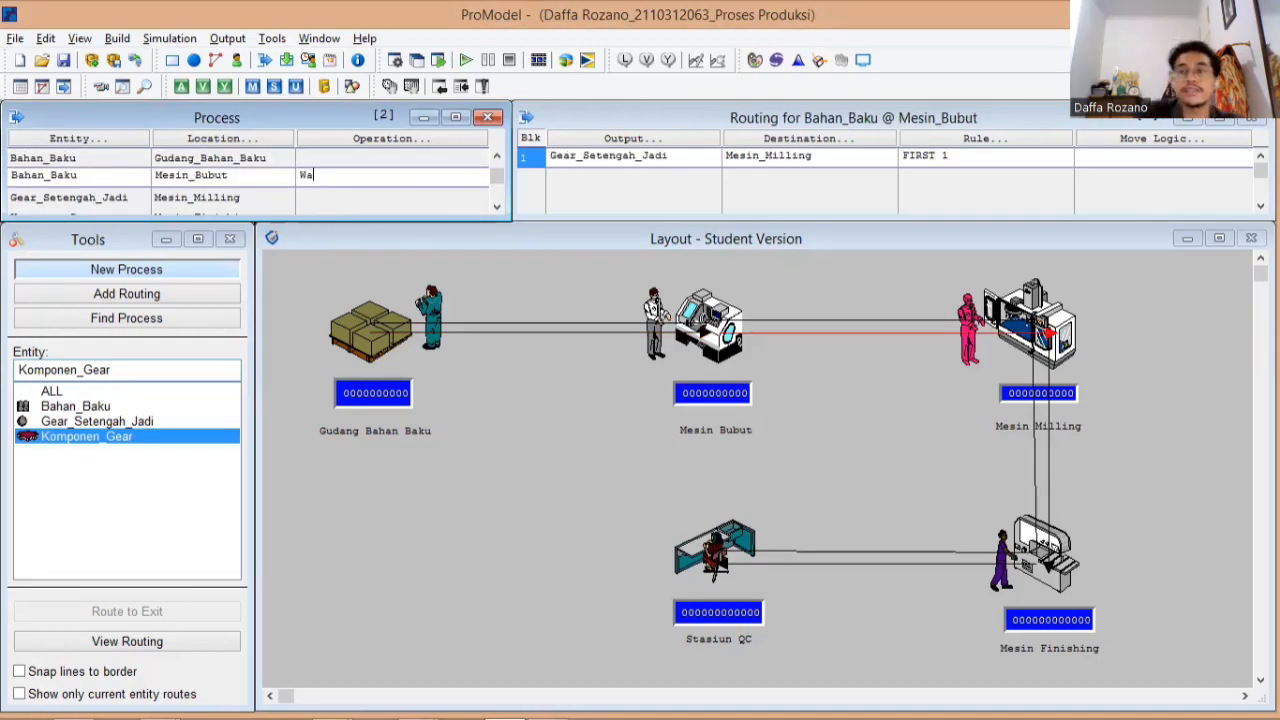
pyautogui.write('it N')
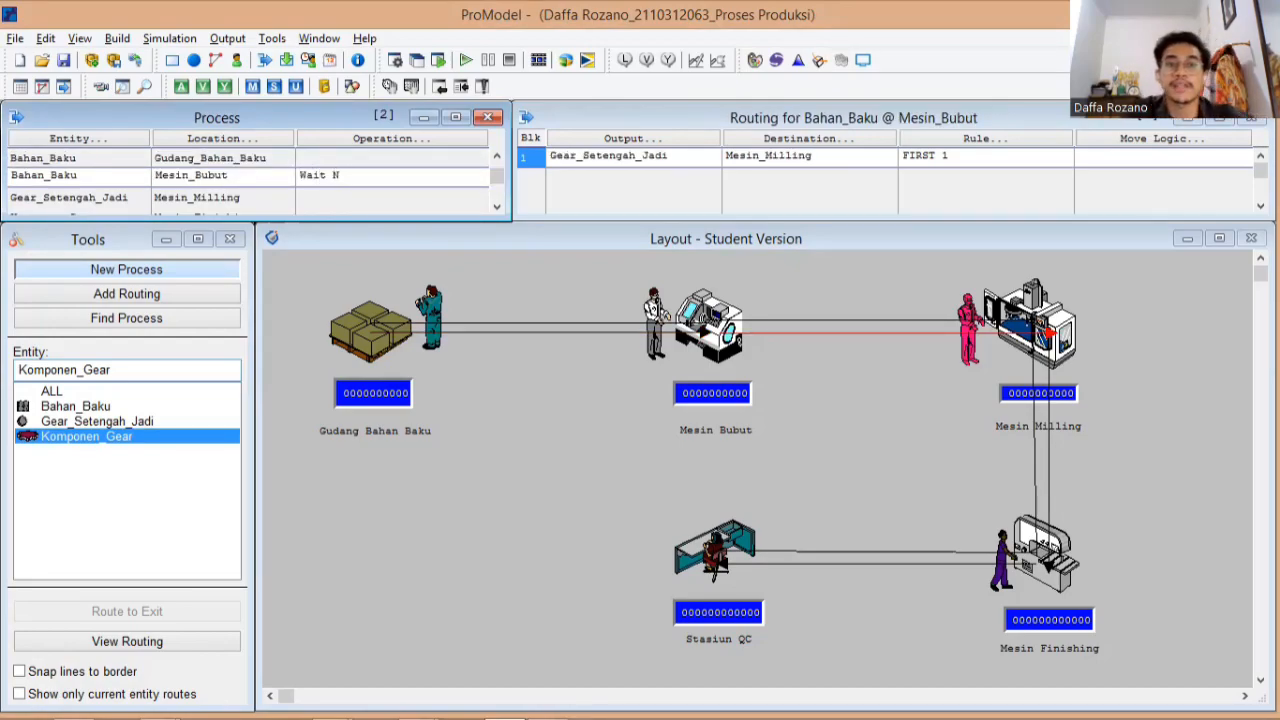
# - Copy the "Wait N" operation to the processes at Mesin_Milling, Mesin_Finishing and Stasiun_QC
pyautogui.doubleClick(342, 175)
pyautogui.click(875, 224)
pyautogui.click(372, 180)
pyautogui.hotkey('ctrl', 'c')
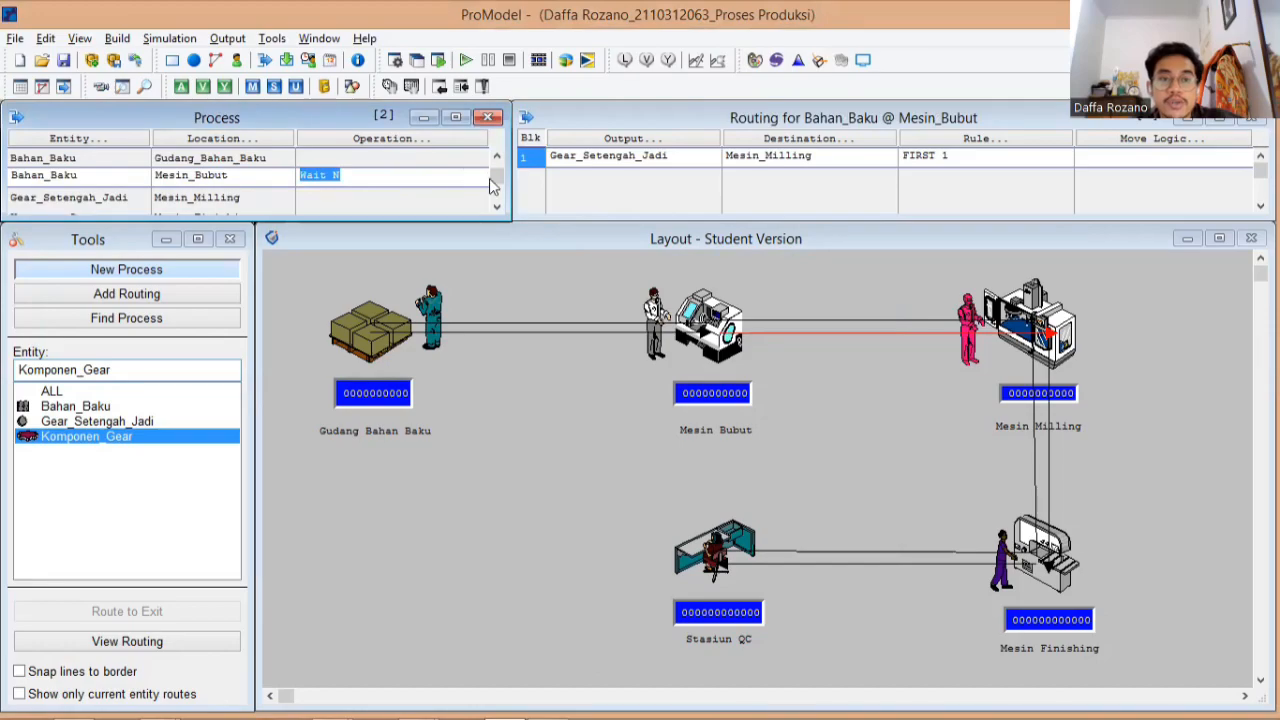
pyautogui.click(351, 203)
pyautogui.click(371, 197)
pyautogui.hotkey('ctrl', 'v')
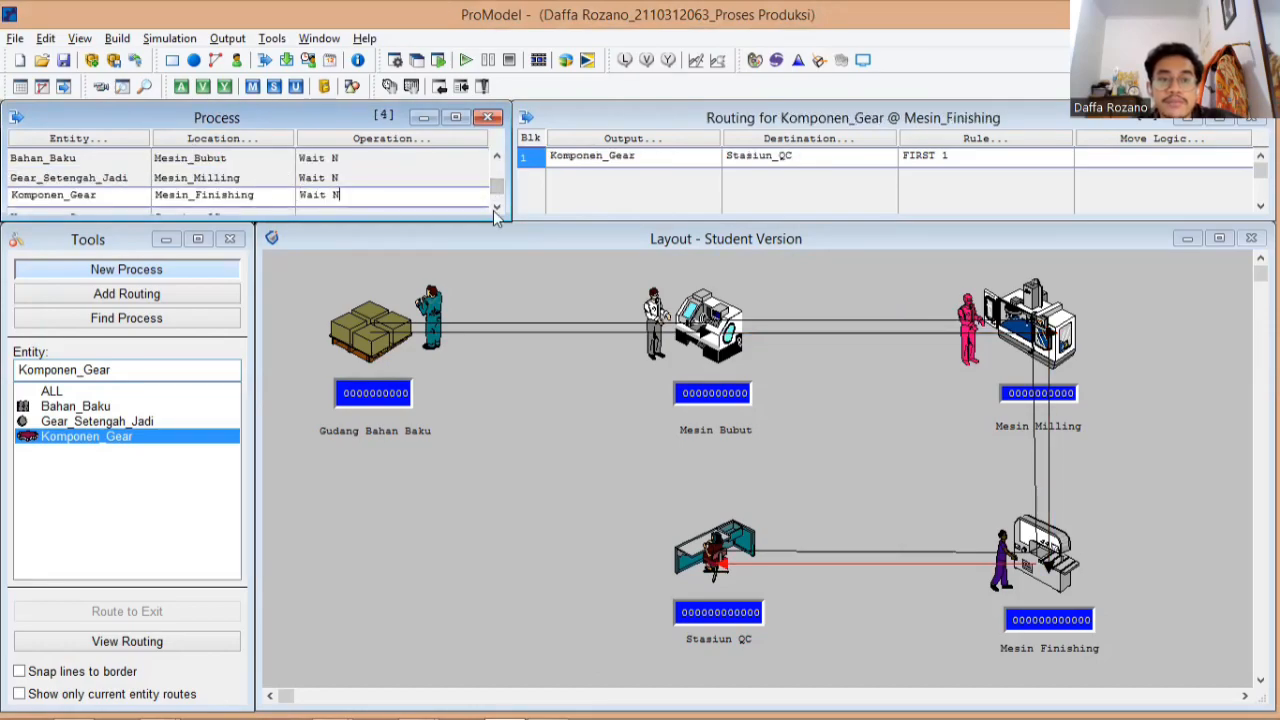
pyautogui.click(466, 212)
pyautogui.hotkey('ctrl', 'v')
# - Complete the operations as Wait N(9.95, 1.17) at Mesin_Bubut and Wait N(4.96, 0.94) at Mesin_Milling
pyautogui.click(502, 162)
pyautogui.scroll(3, 503, 170)
pyautogui.click(457, 177)
pyautogui.write('(')
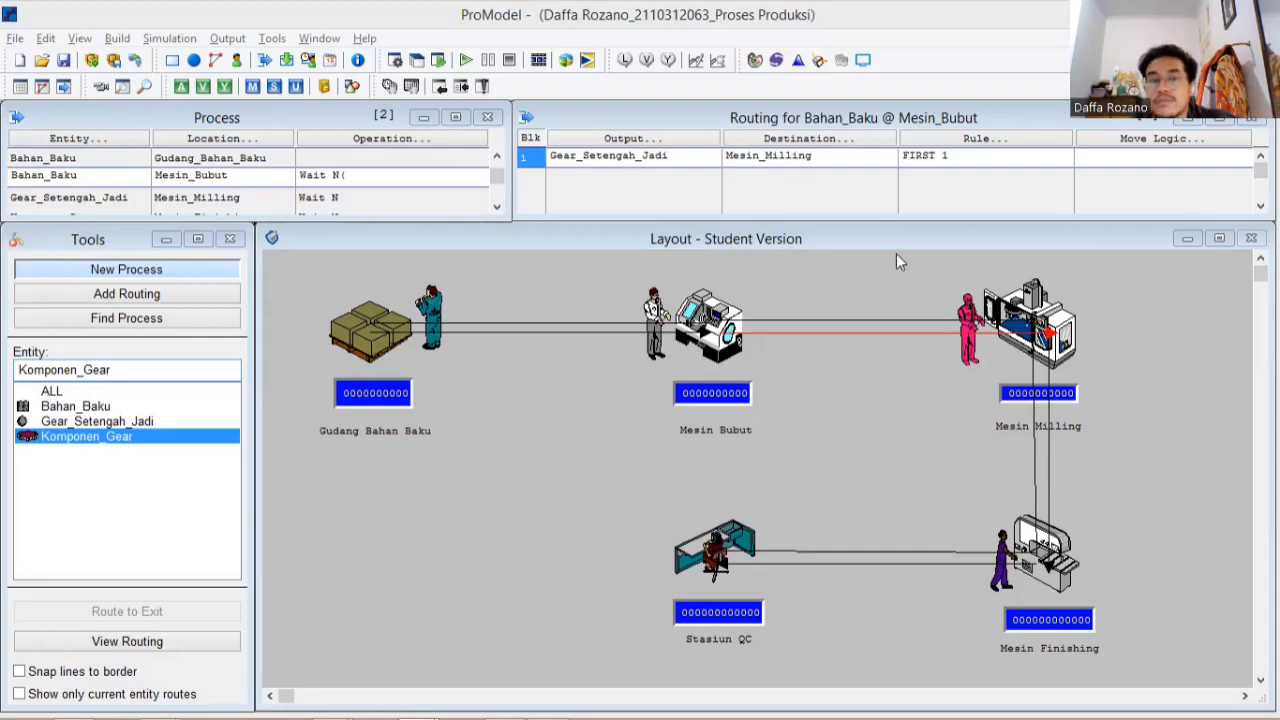
pyautogui.write('(9.95, 1.1)')
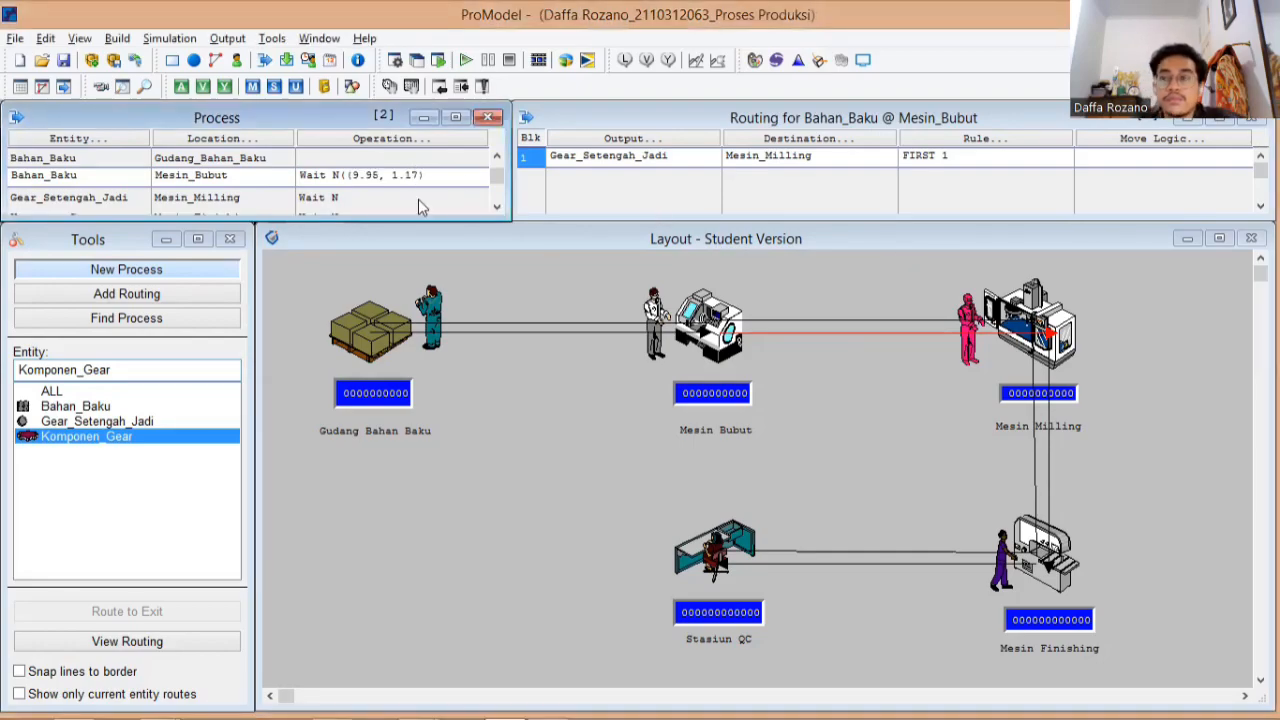
pyautogui.hotkey('alt', 'Tab')
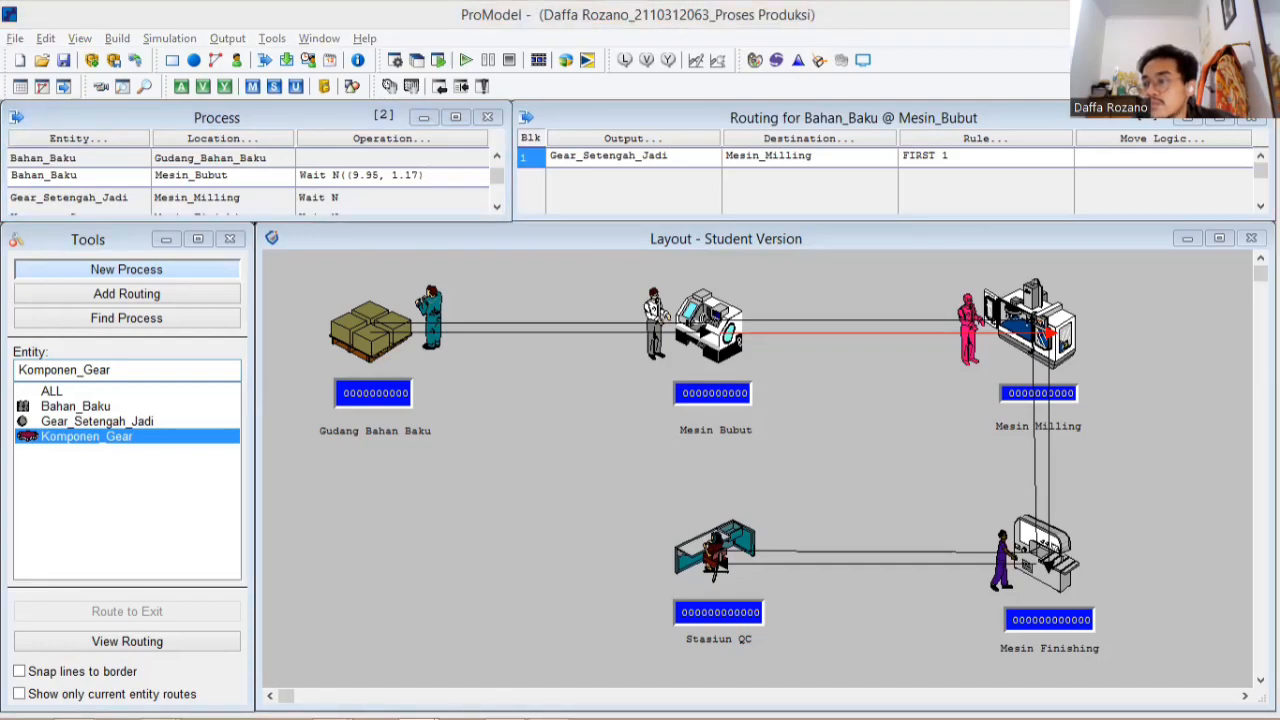
pyautogui.click(378, 196)
pyautogui.write('(4.96, 0.94)')
pyautogui.click(343, 175)
pyautogui.press('BackSpace')
# - Complete the Komponen_Gear operation at Mesin_Finishing as Wait N(3.13, 0.701)
pyautogui.scroll(-3, 430, 206)
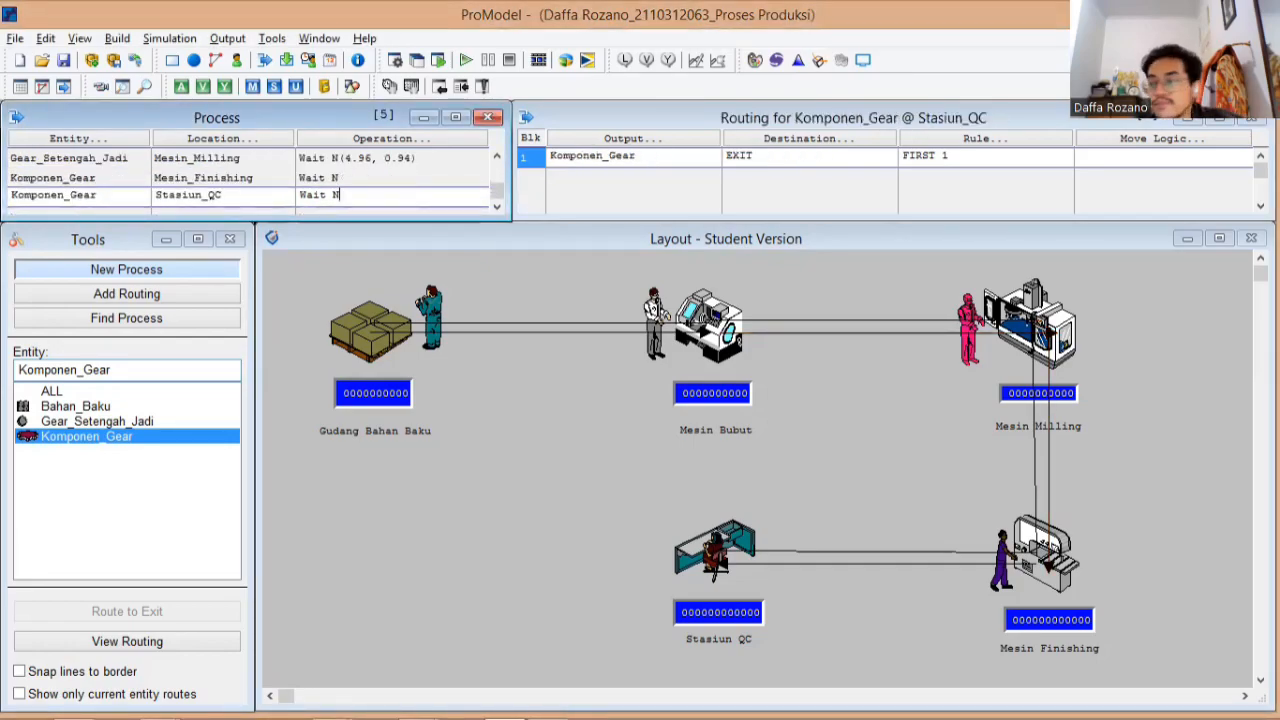
pyautogui.hotkey('alt', 'Tab')
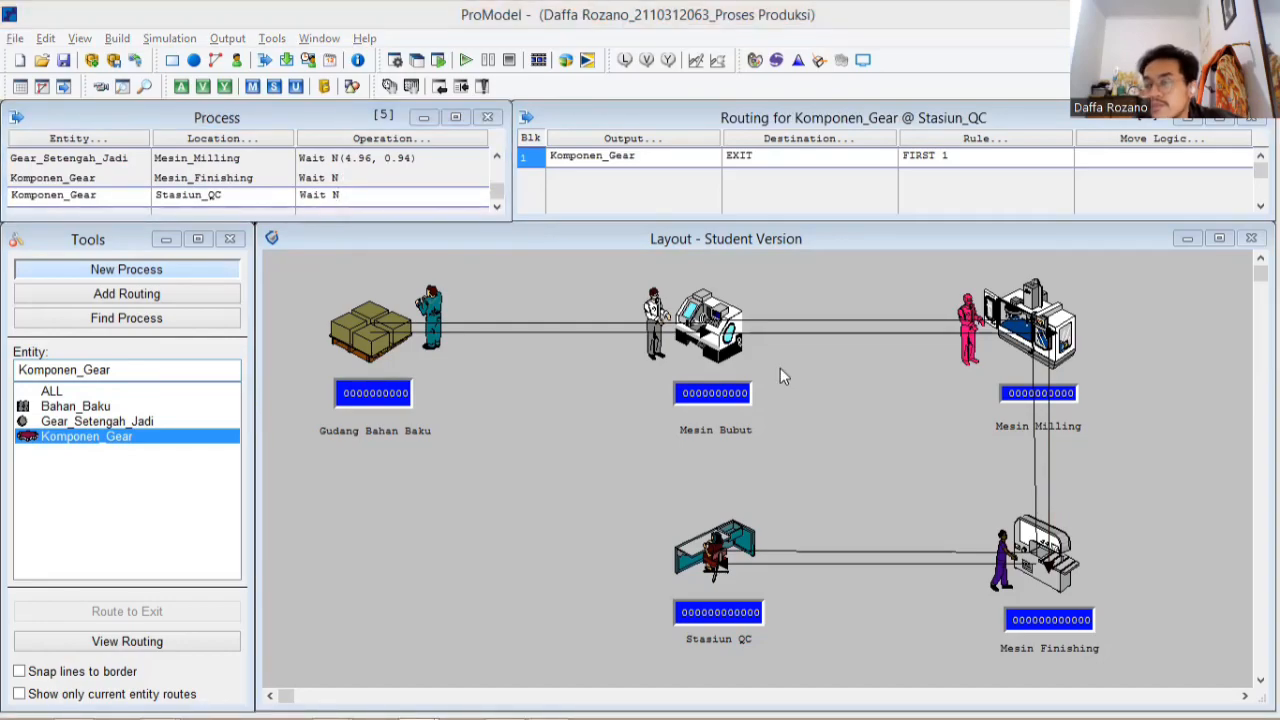
pyautogui.click(397, 177)
pyautogui.write('(3.13, 0.701)')
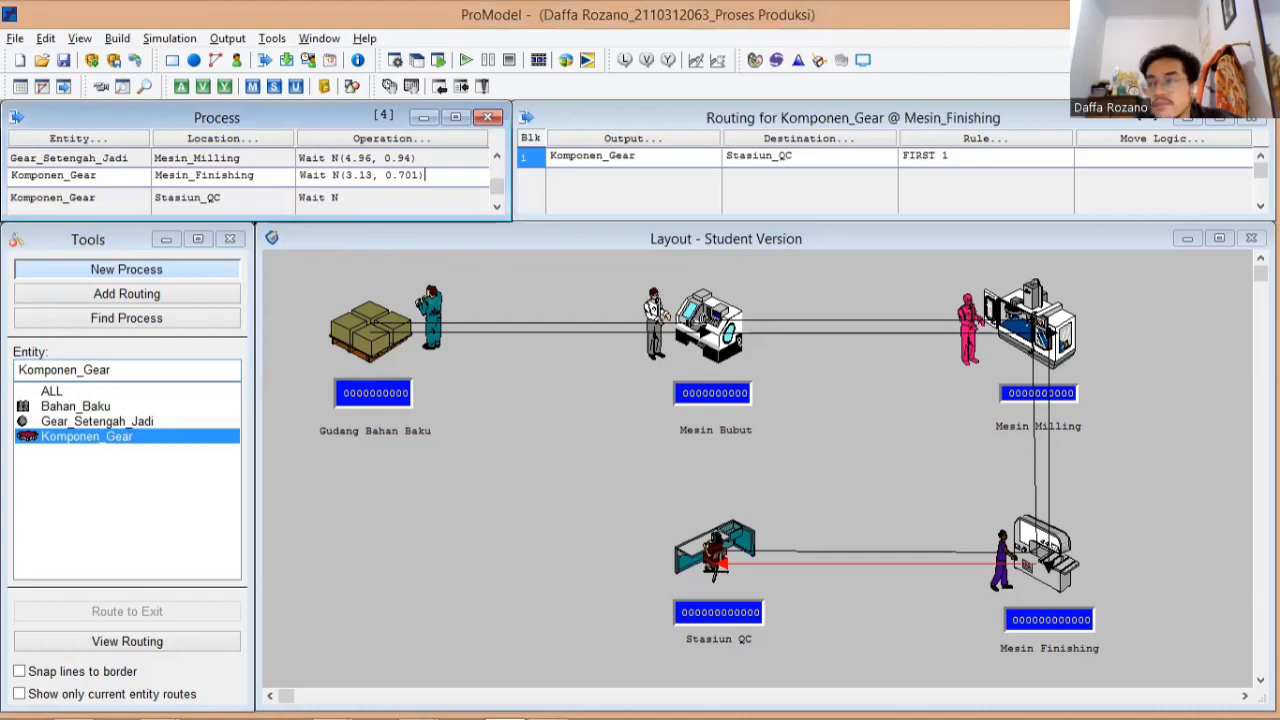
# - Complete the Komponen_Gear operation at Stasiun_QC as Wait N(1.99, 0.616)
pyautogui.hotkey('alt', 'Tab')
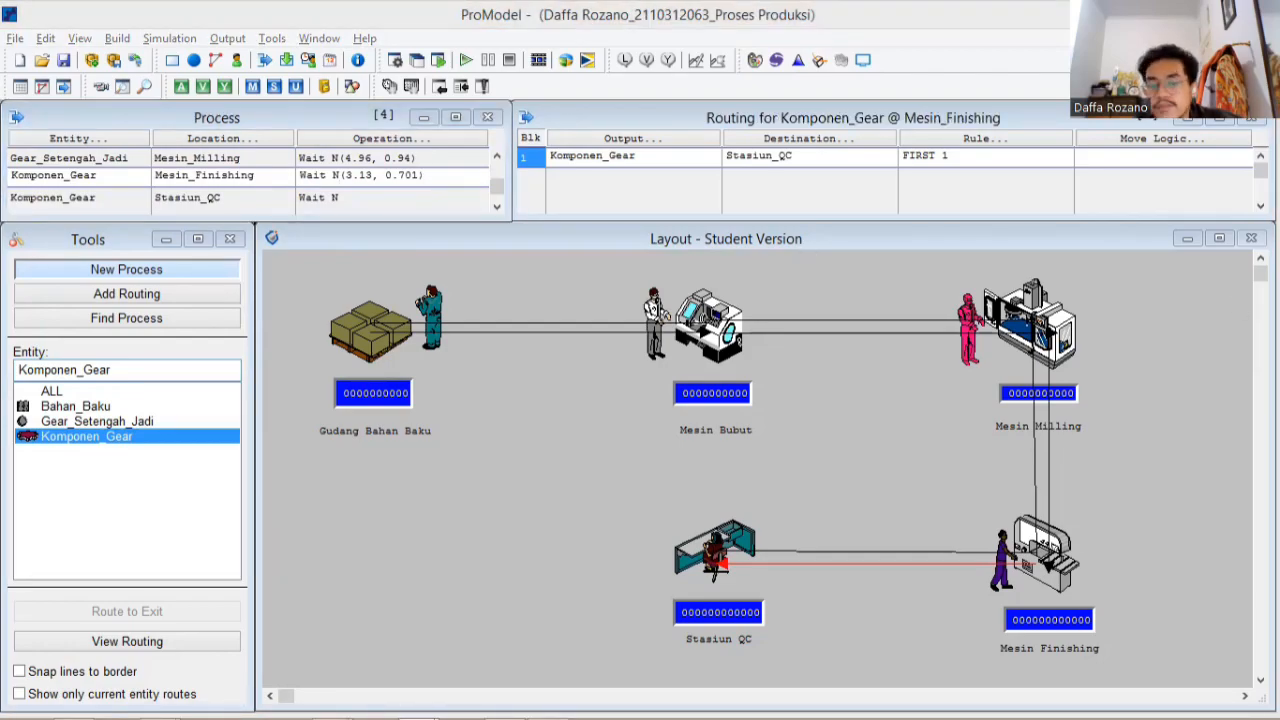
pyautogui.click(373, 192)
pyautogui.write('(1.99, 0.616)')
# - Enter "Move With Petugas_Gudang Then Free" as the move logic for routing Bahan_Baku from Gudang_Bahan_Baku to Mesin_Bubut
pyautogui.moveTo(497, 198); pyautogui.dragTo(495, 168)
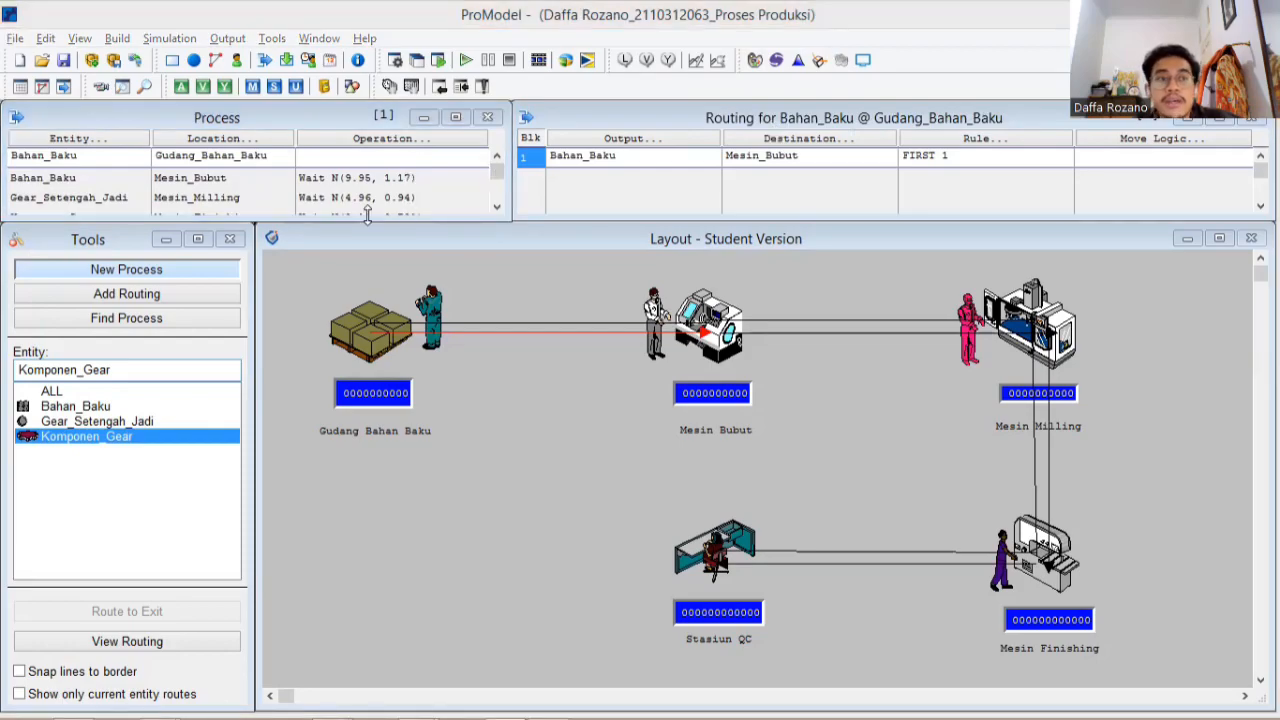
pyautogui.click(1160, 165)
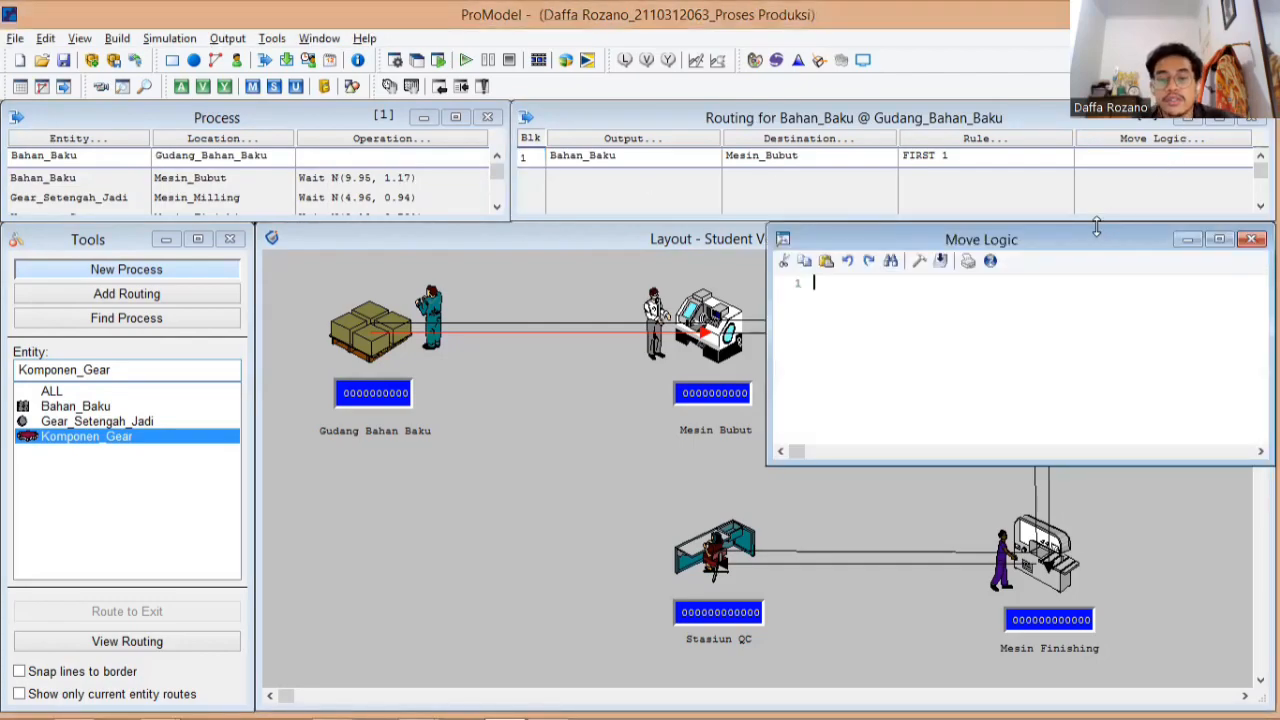
pyautogui.write('Move')
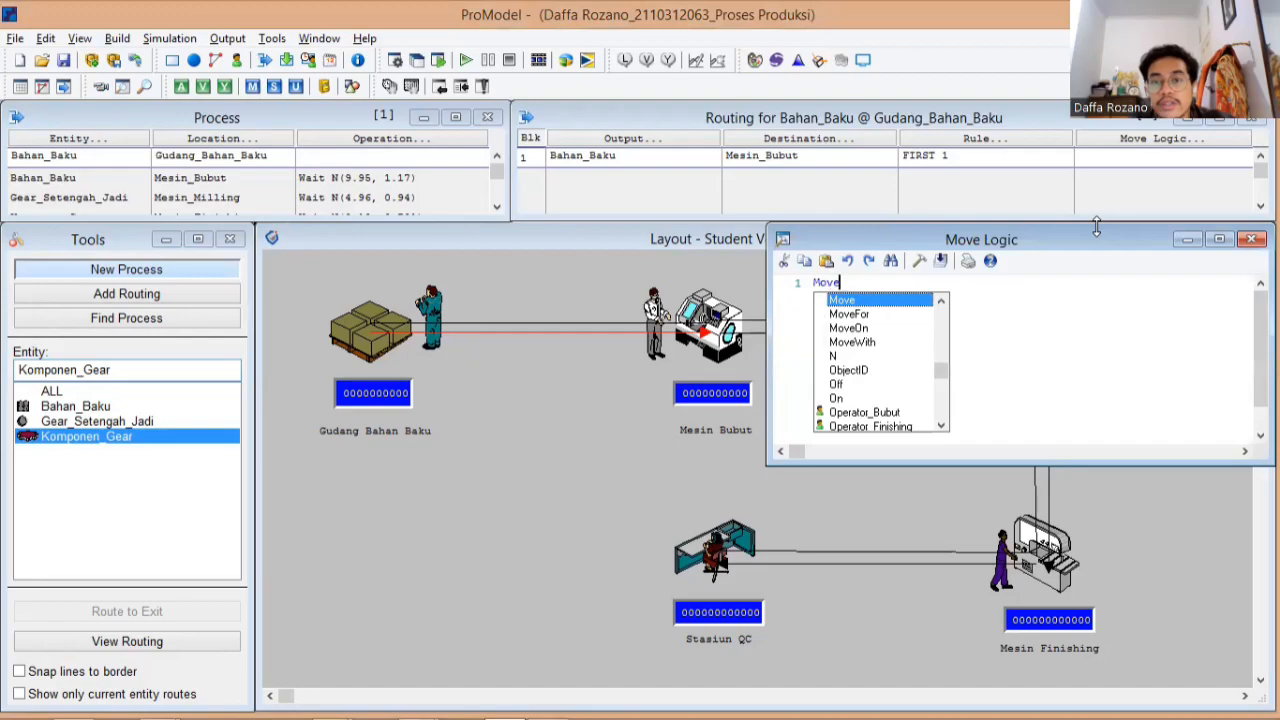
pyautogui.write(' With Petugas_Gudang ')
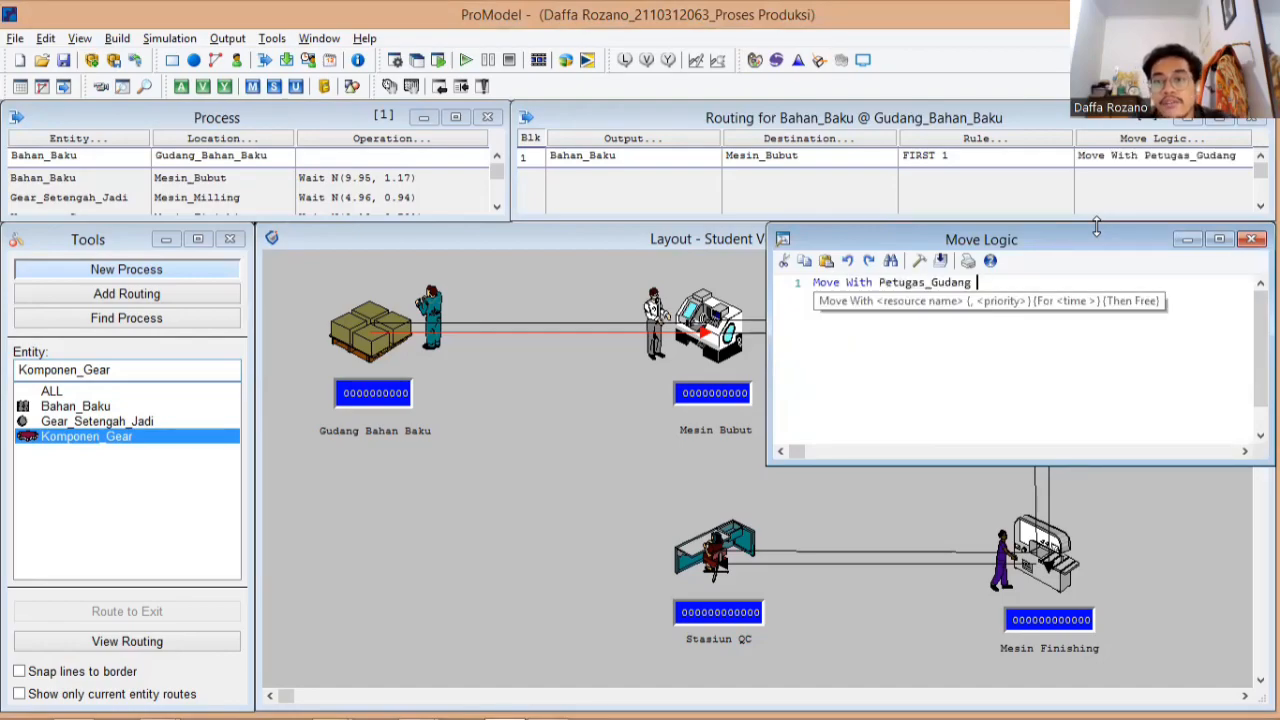
pyautogui.write('Then Free')
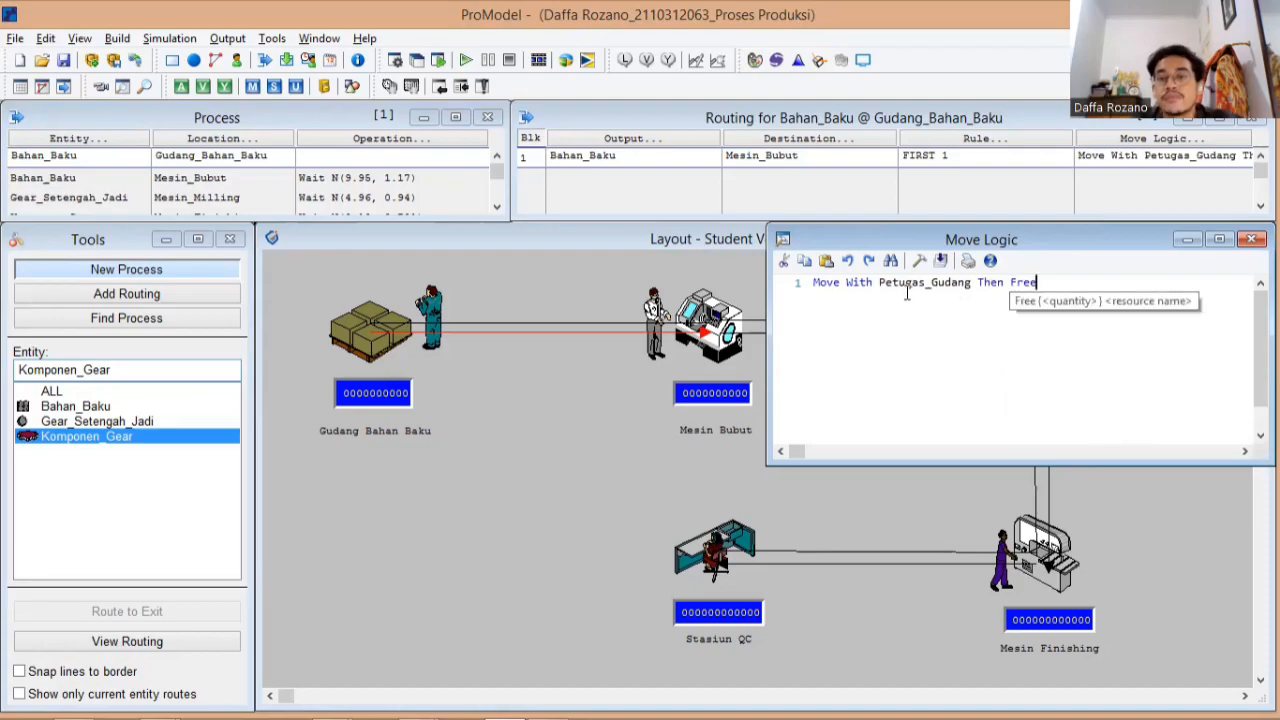
# - Copy the warehouse move logic to the Bahan_Baku routing at Mesin_Bubut and replace the resource with Operator_Bubut
pyautogui.click(786, 292)
pyautogui.hotkey('ctrl', 'c')
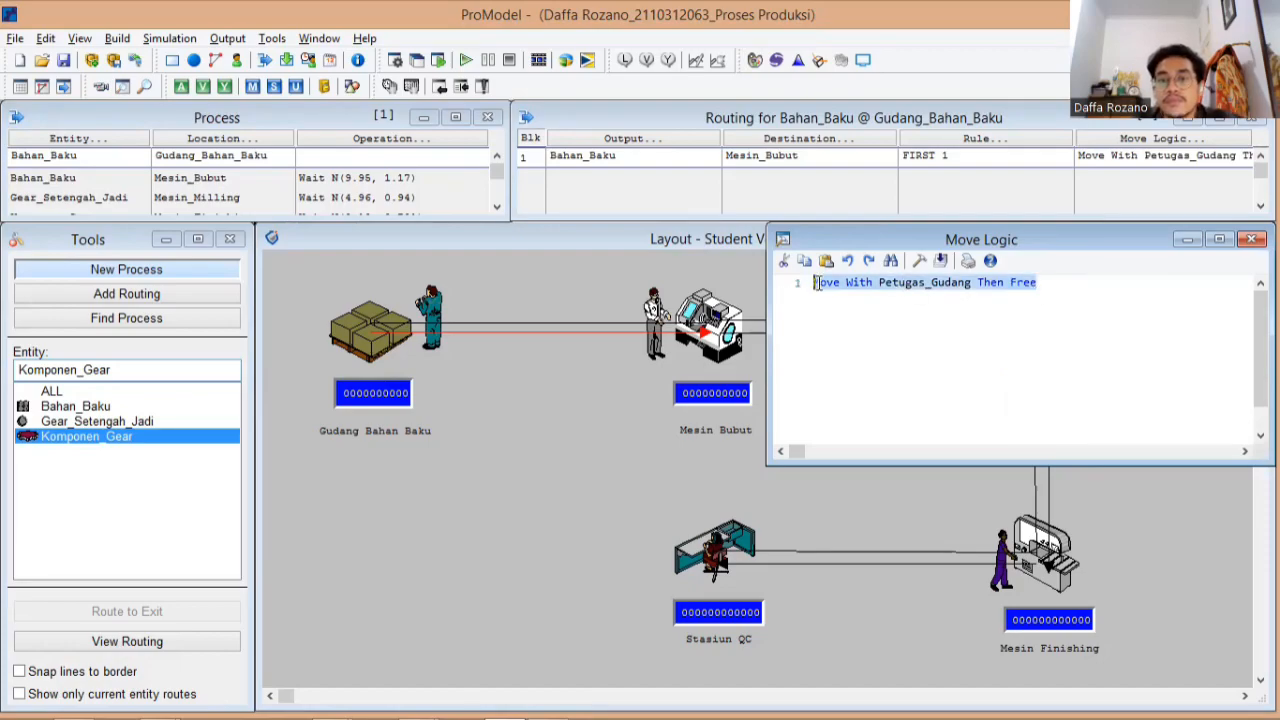
pyautogui.click(375, 175)
pyautogui.click(375, 175)
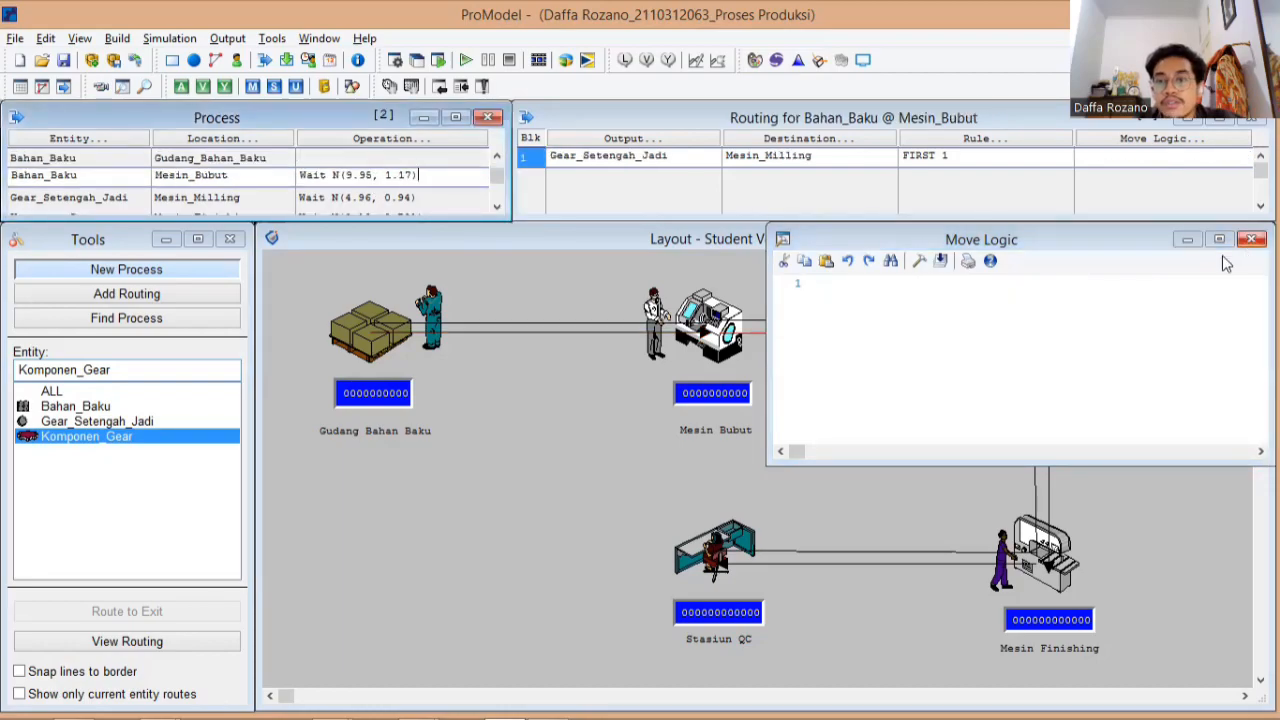
pyautogui.click(897, 289)
pyautogui.hotkey('ctrl', 'v')
pyautogui.moveTo(971, 282); pyautogui.dragTo(879, 282)
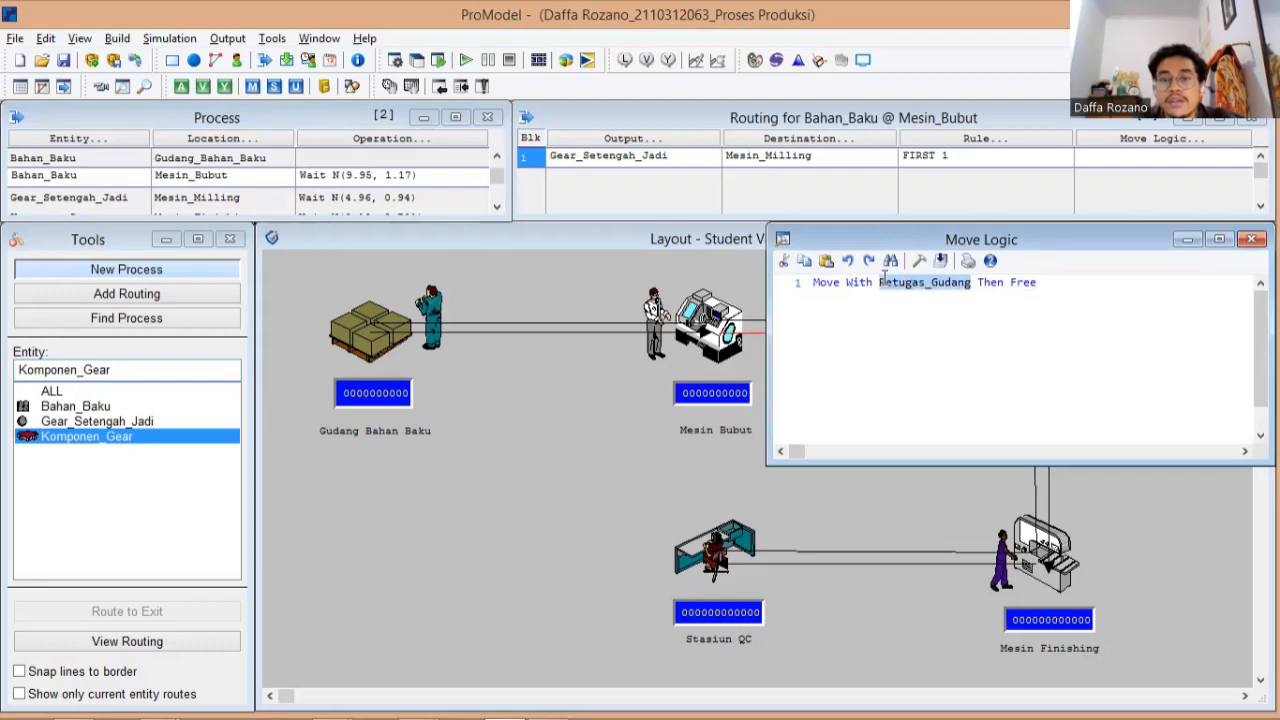
pyautogui.write('operator')
pyautogui.press('Return')
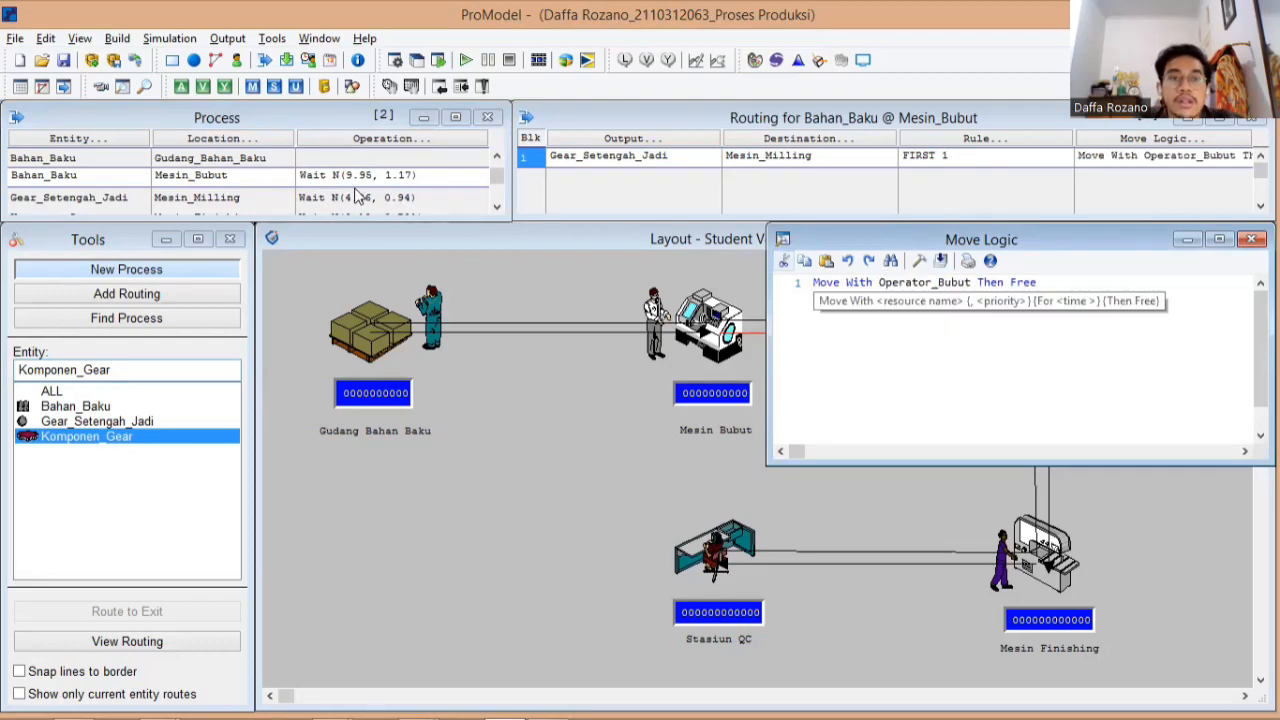
# - Reuse the copied move logic for the Gear_Setengah_Jadi routing at Mesin_Milling, with Operator_Milling as the resource
pyautogui.click(347, 197)
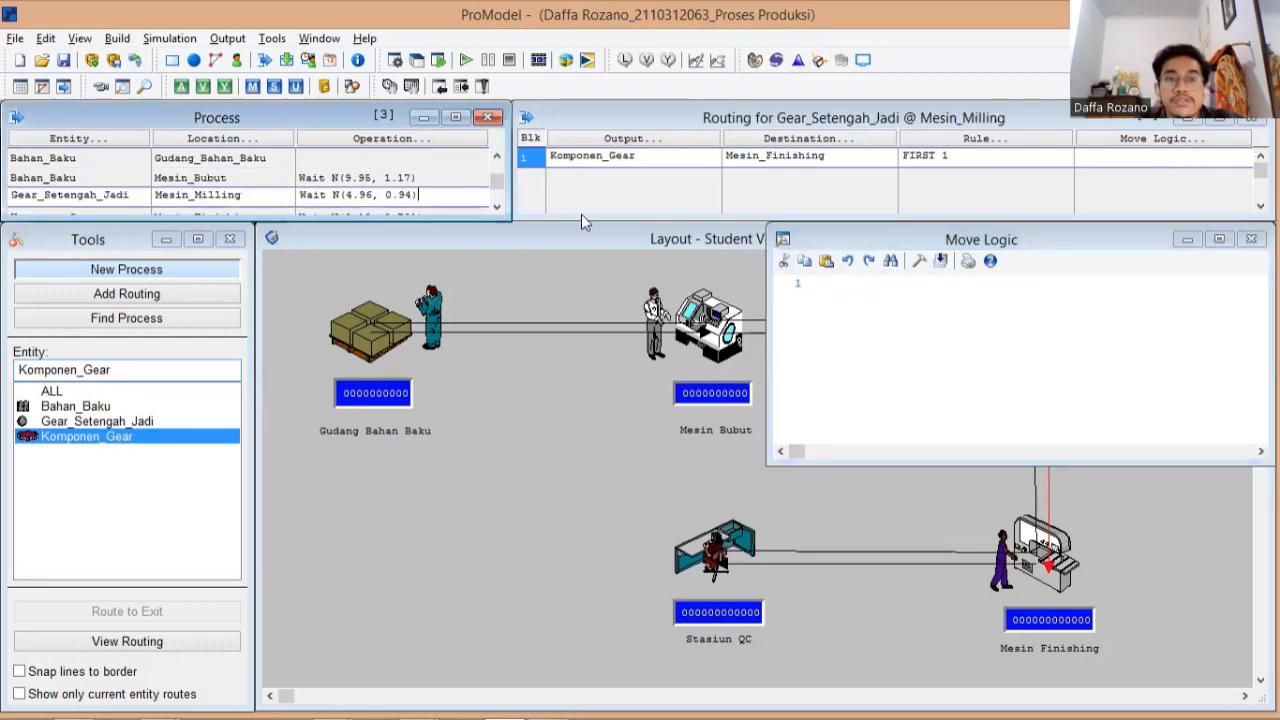
pyautogui.click(826, 284)
pyautogui.hotkey('ctrl', 'v')
pyautogui.moveTo(971, 282); pyautogui.dragTo(880, 283)
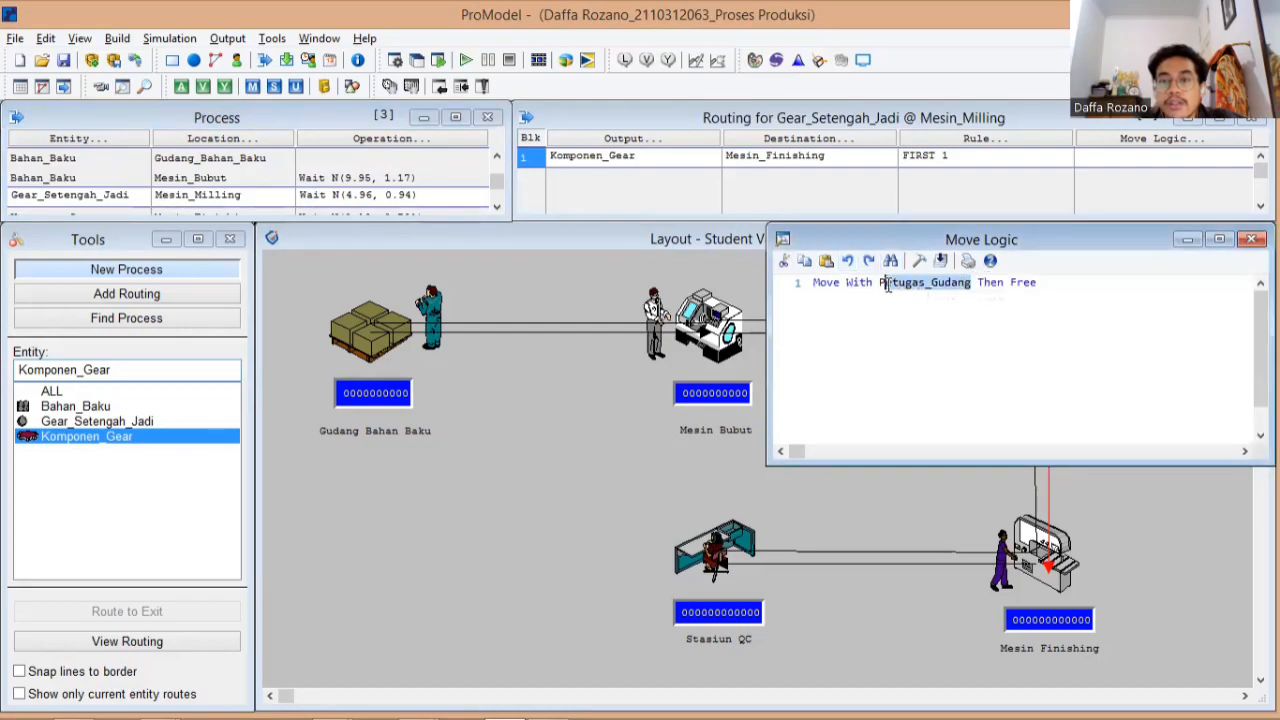
pyautogui.press('BackSpace')
pyautogui.write('operat')
pyautogui.press('Down')
pyautogui.press('Down')
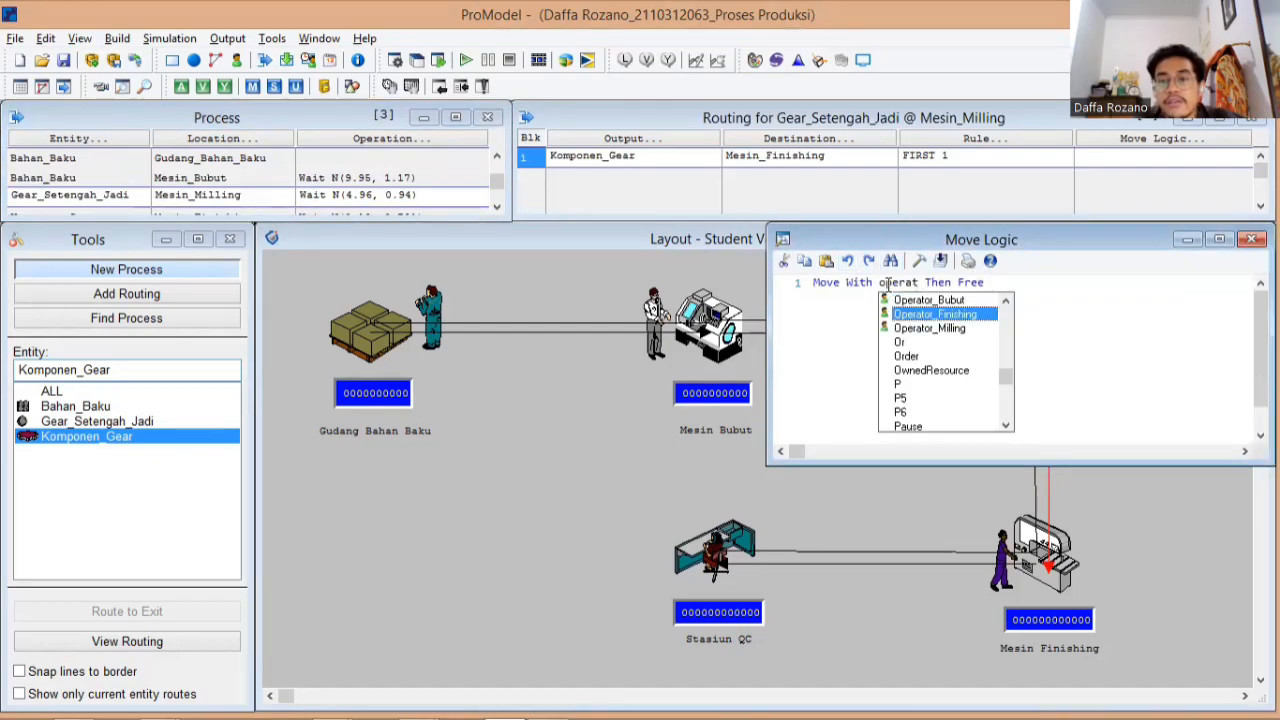
pyautogui.press('Return')
# - Reuse the copied move logic for the Komponen_Gear routing at Mesin_Finishing, with Operator_Finishing as the resource
pyautogui.click(498, 207)
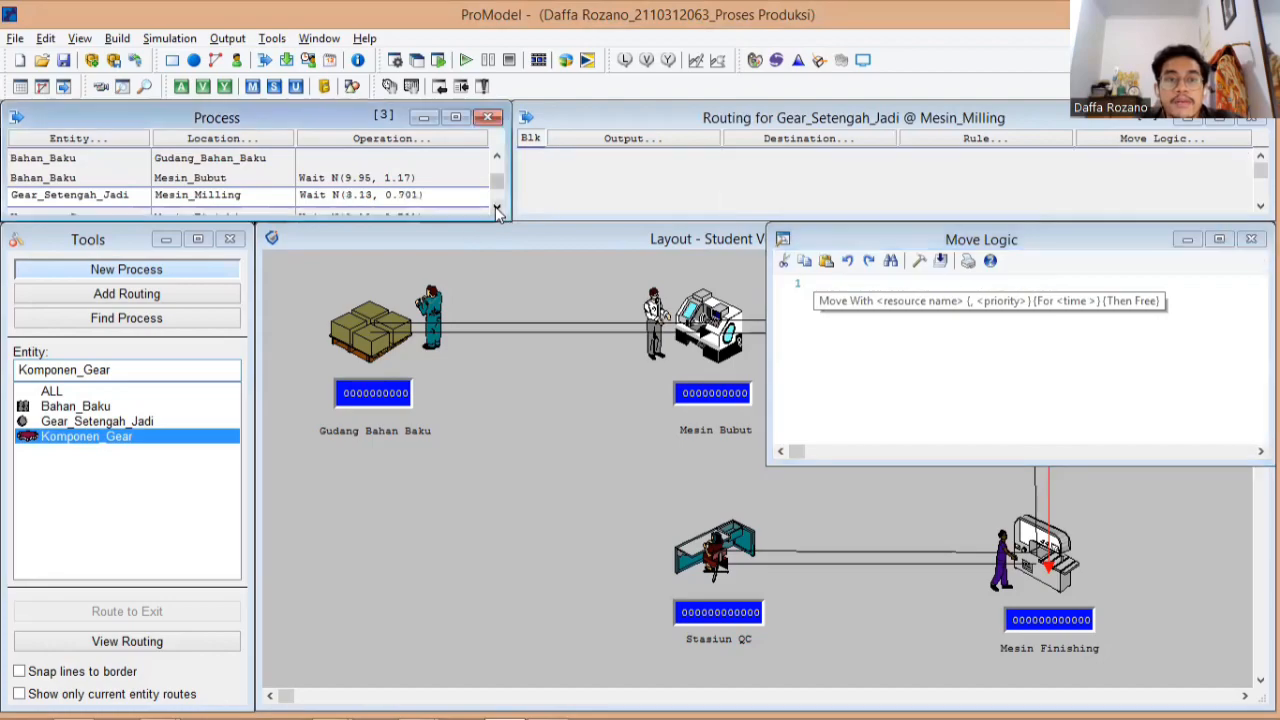
pyautogui.click(816, 282)
pyautogui.hotkey('ctrl', 'v')
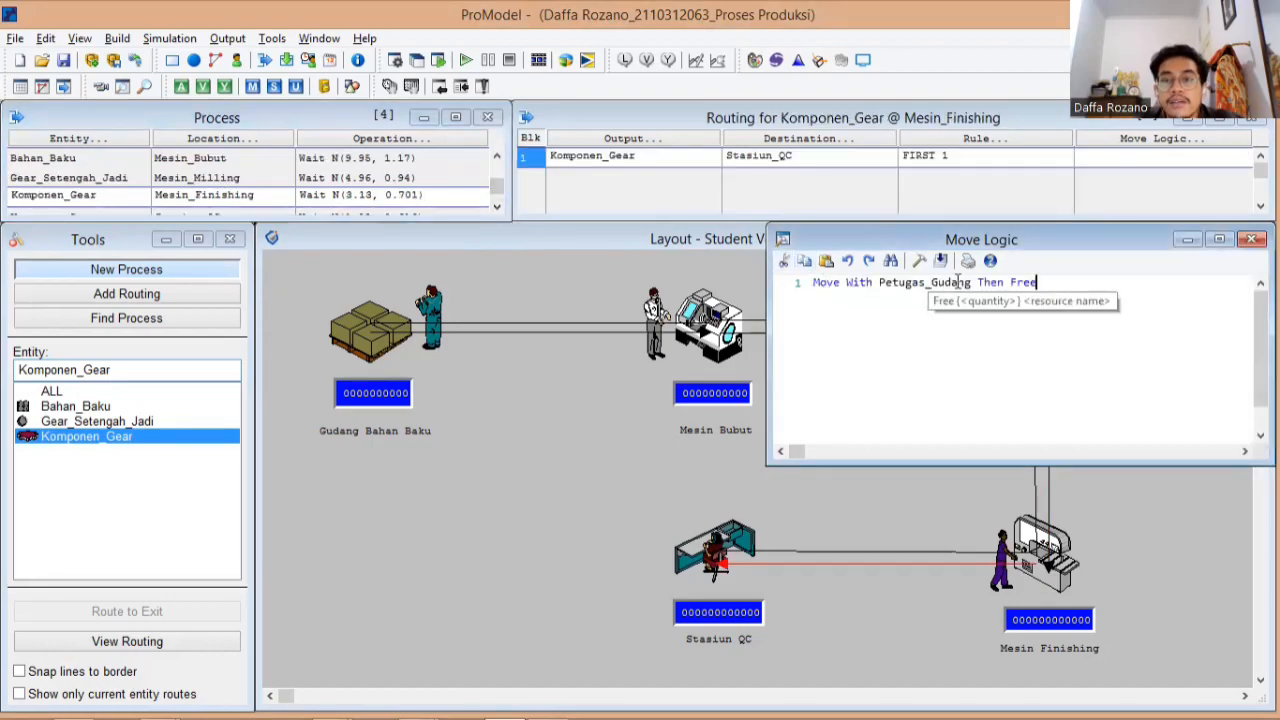
pyautogui.moveTo(971, 283); pyautogui.dragTo(886, 287)
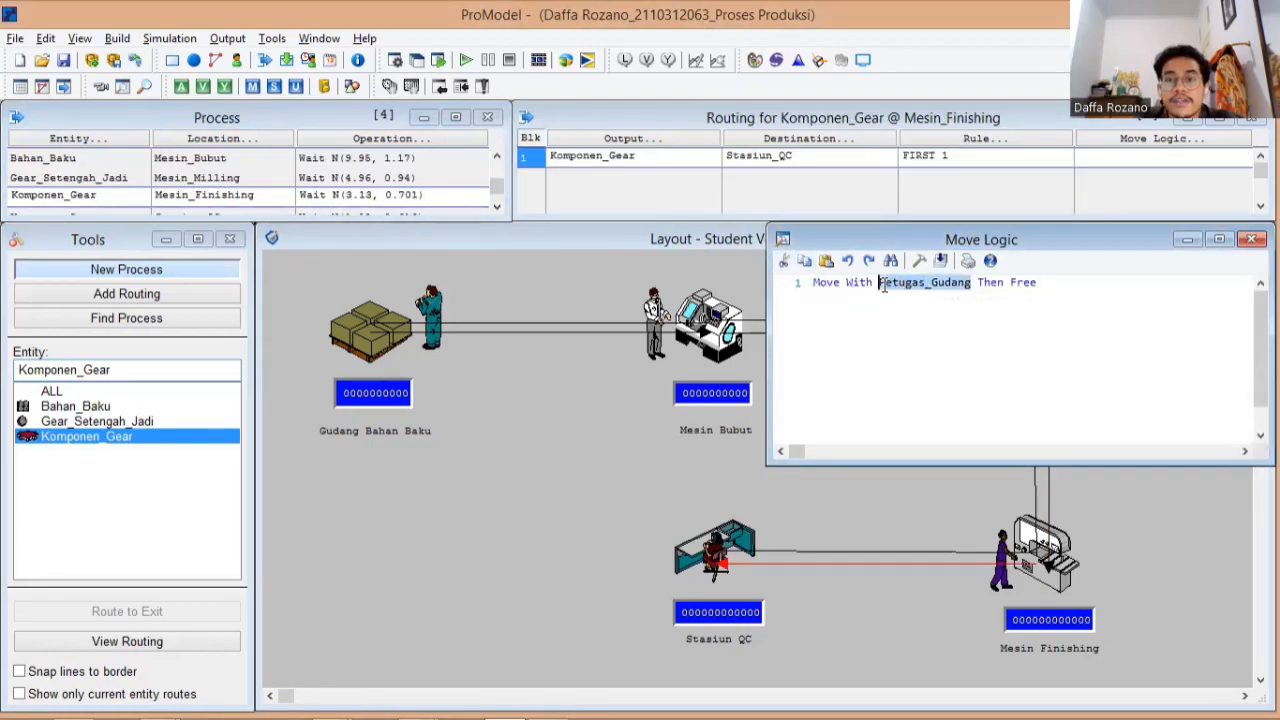
pyautogui.write('Operator')
pyautogui.press('Down')
pyautogui.press('Return')
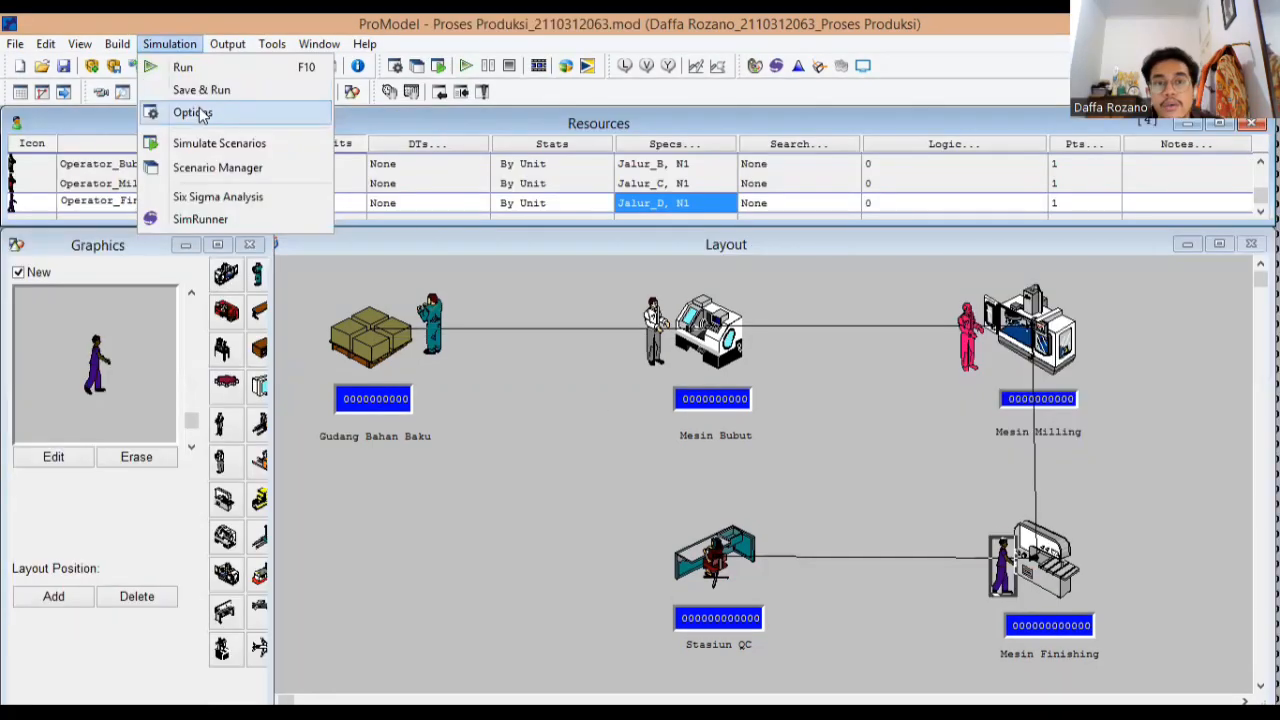
# - Confirm the simulation options with a run time of 8 hours, minute clock precision and one replication
pyautogui.click(158, 114)
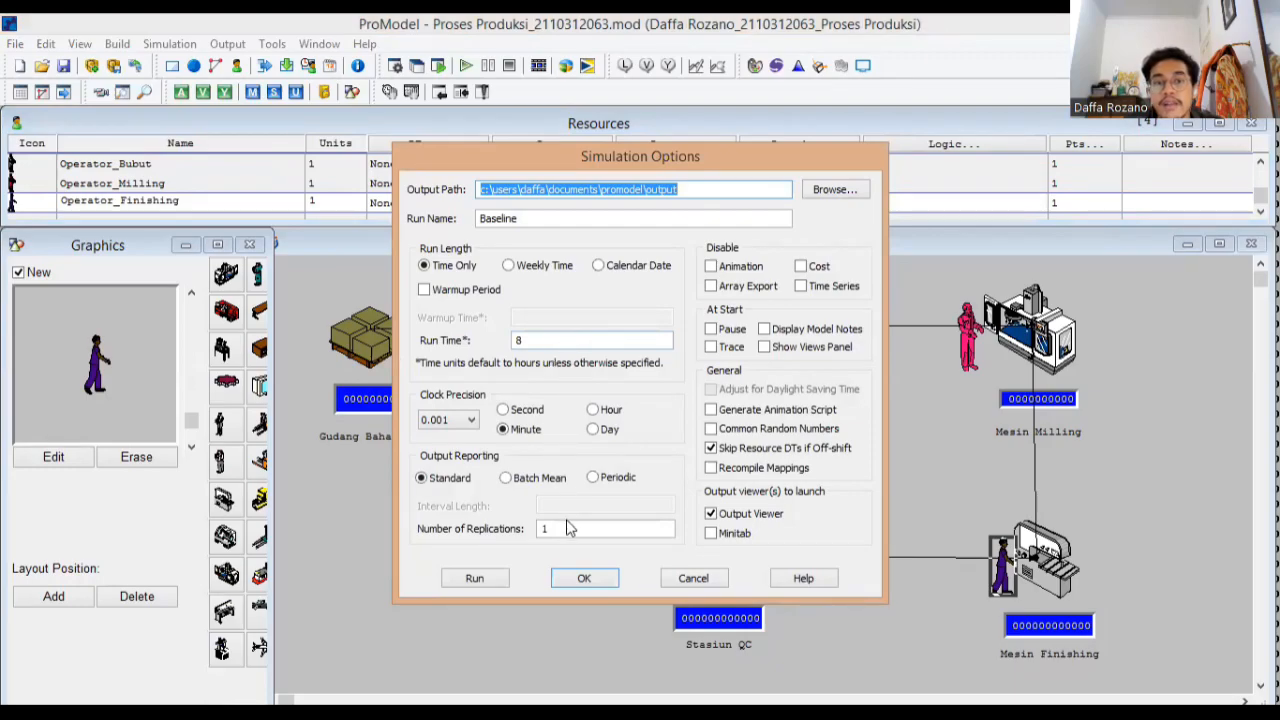
pyautogui.click(567, 585)
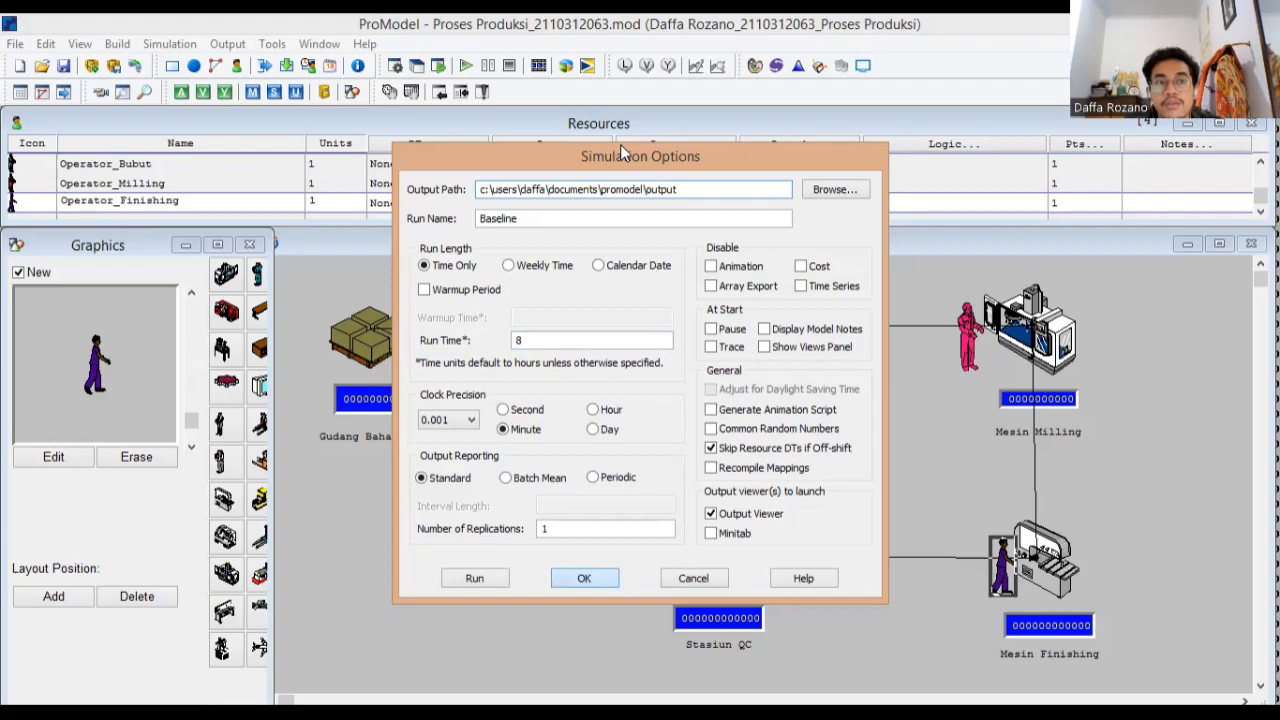
pyautogui.press('Return')
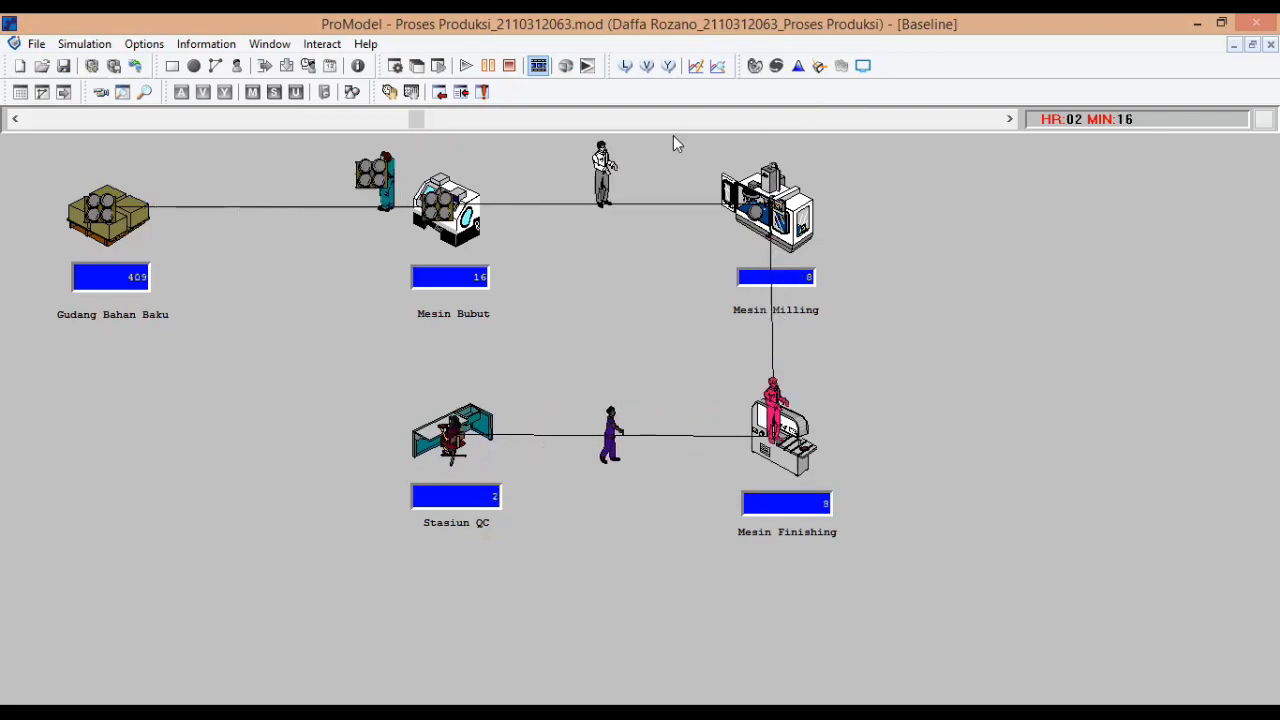
# - Open the results of the completed Baseline simulation run
pyautogui.rightClick(632, 224)
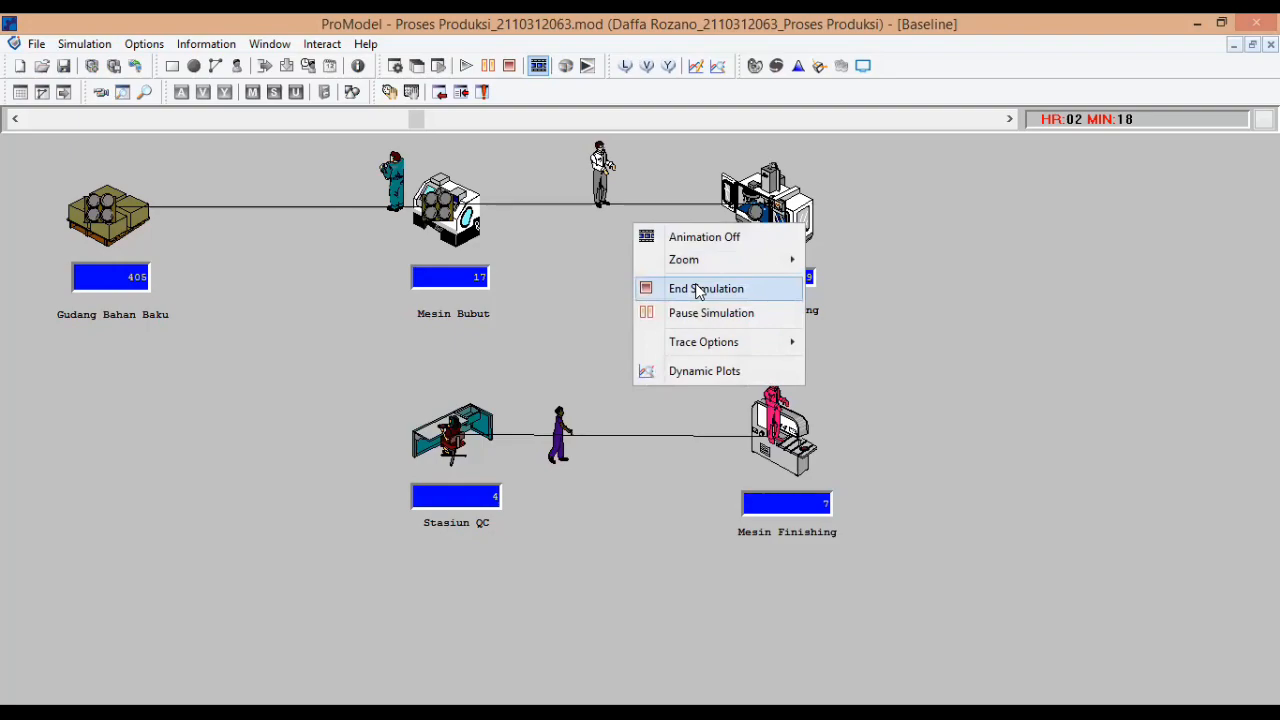
pyautogui.click(855, 216)
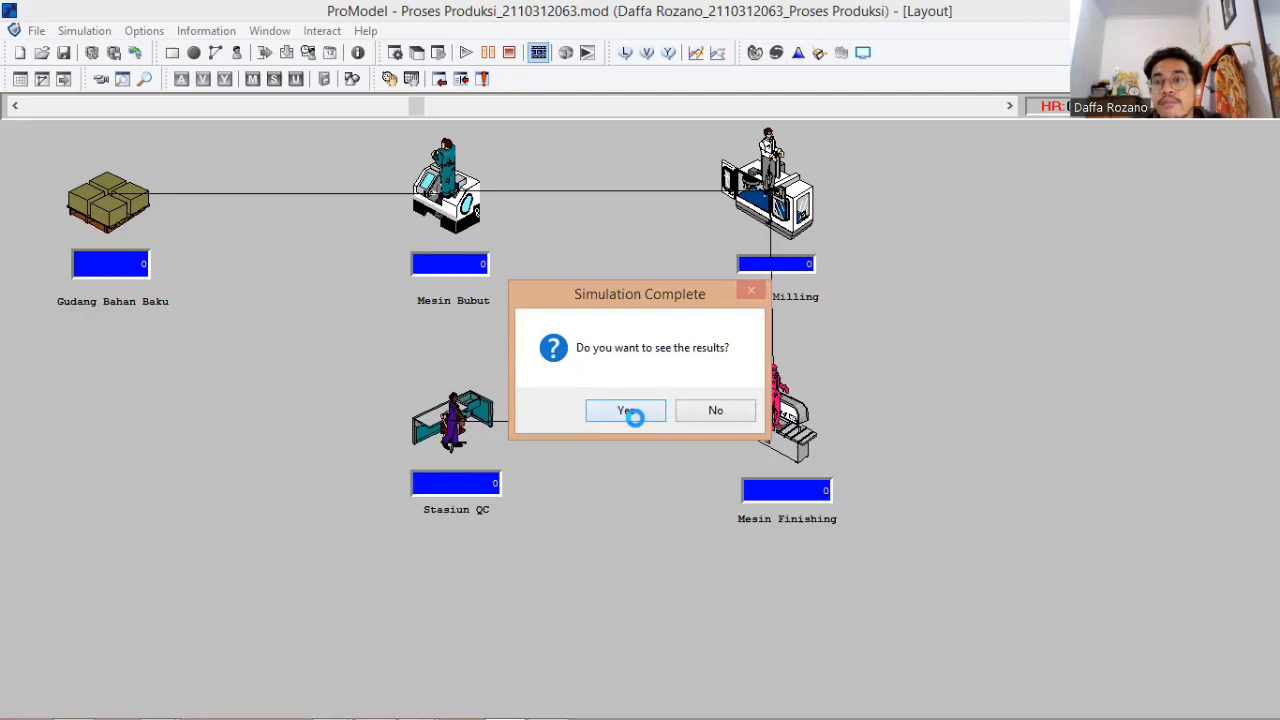
pyautogui.click(626, 411)
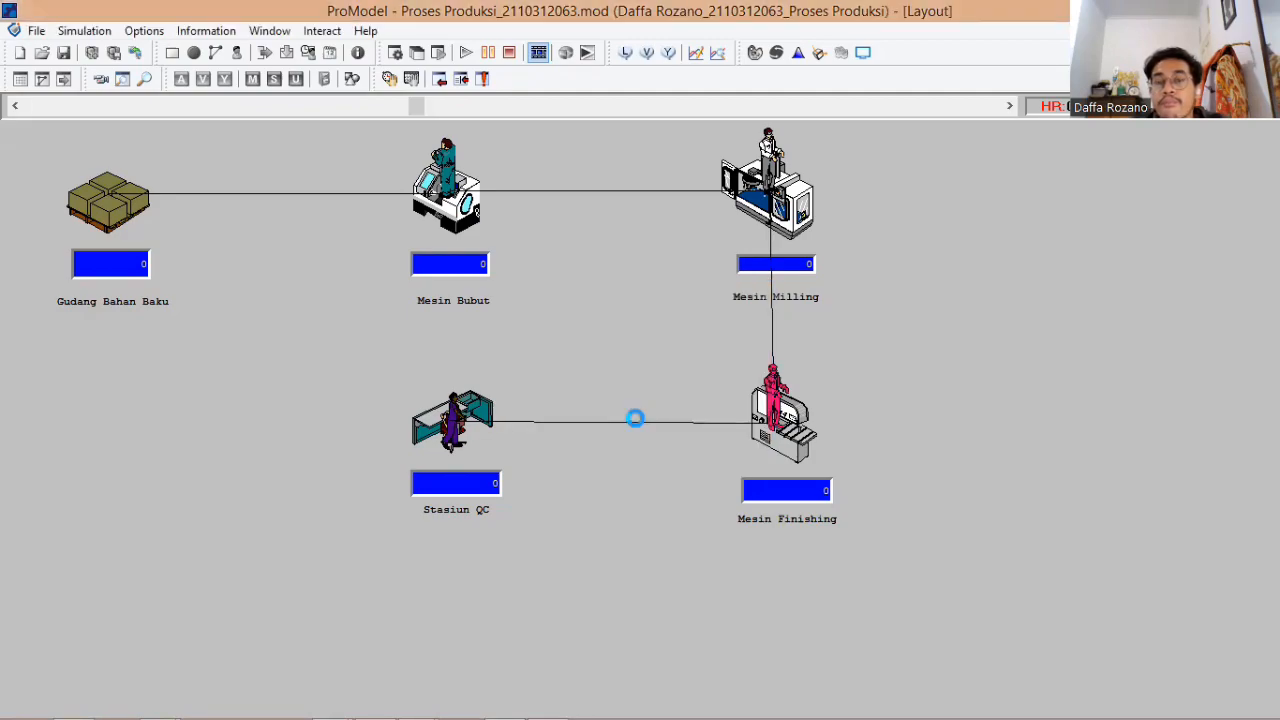